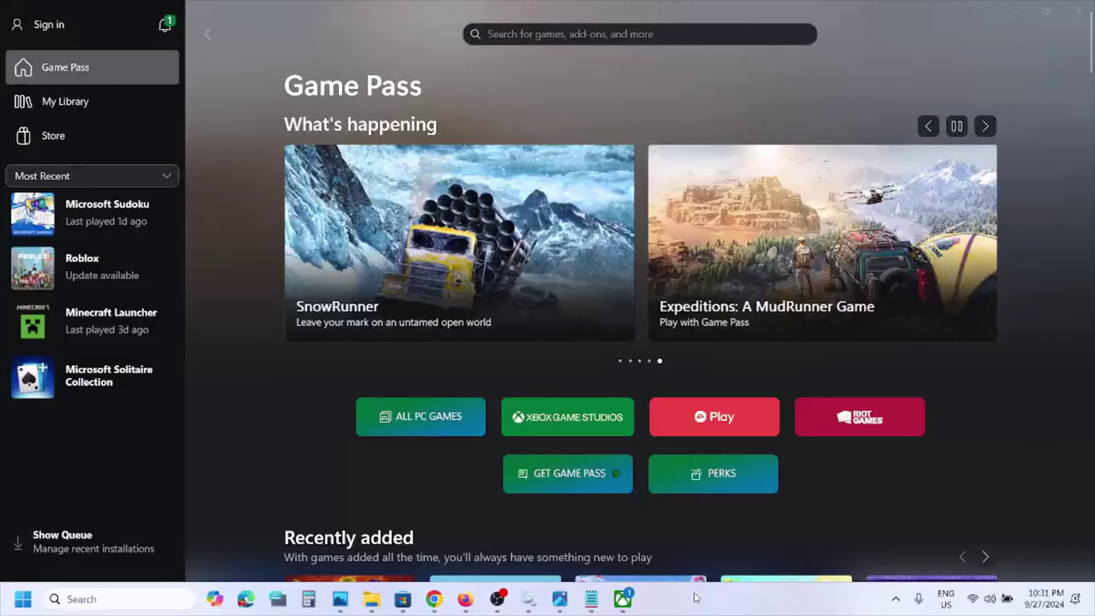
- Sign in to the Xbox account from the Xbox app
left_click(62, 28)
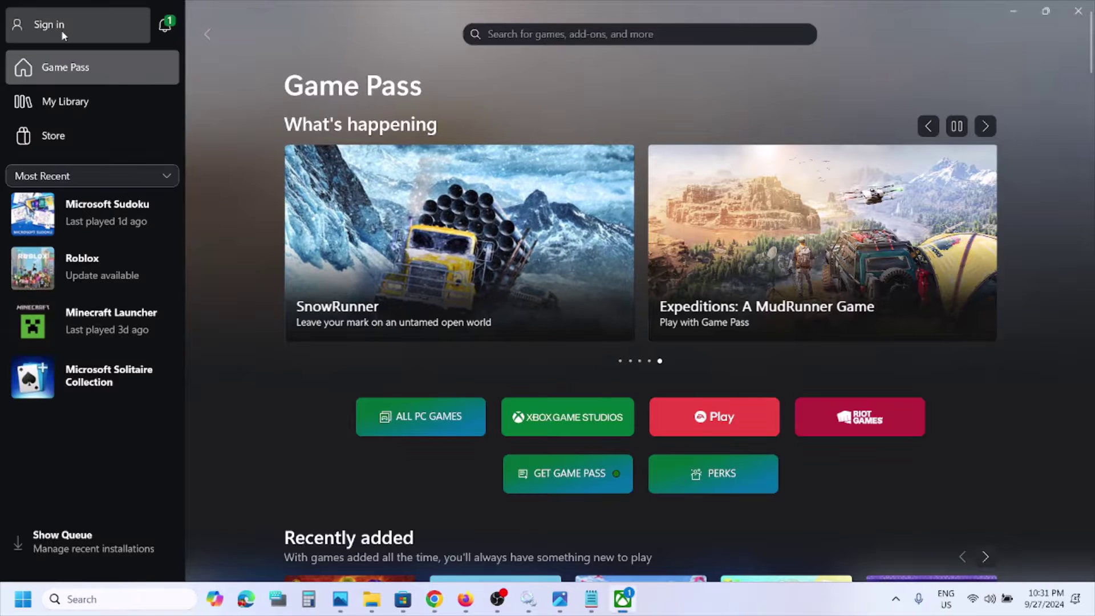
left_click(61, 34)
left_click(67, 222)
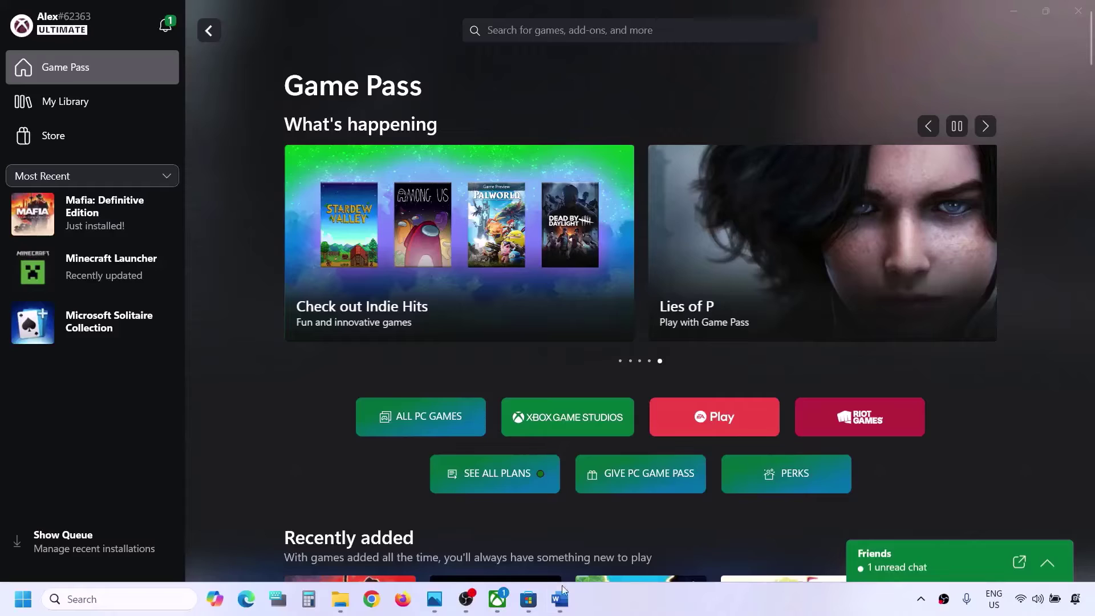
- Copy the Xbox status page link from the Word checklist
left_click(560, 597)
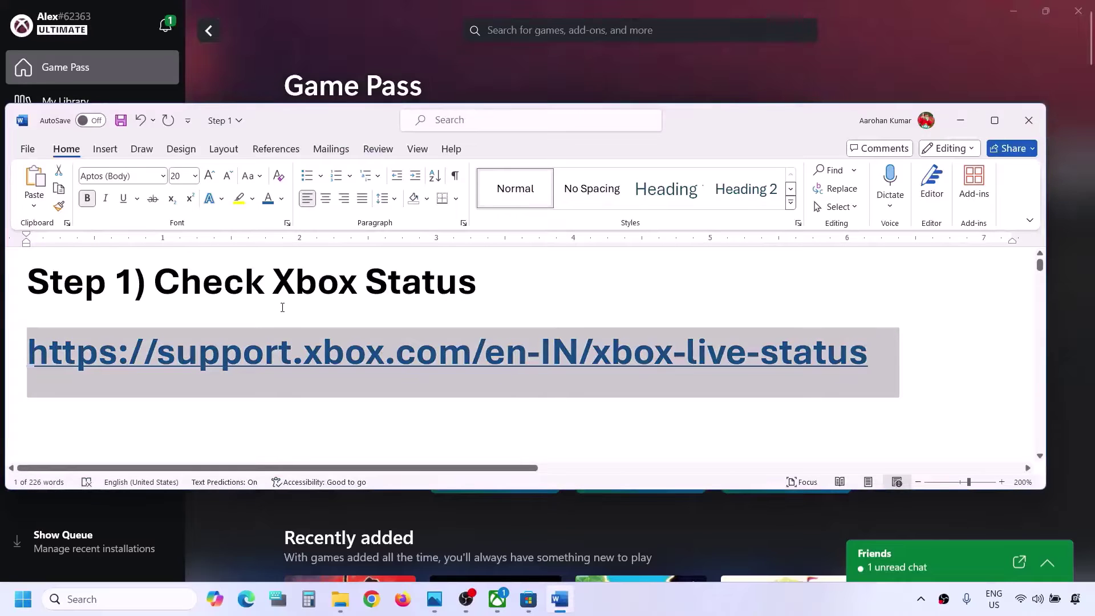
right_click(388, 354)
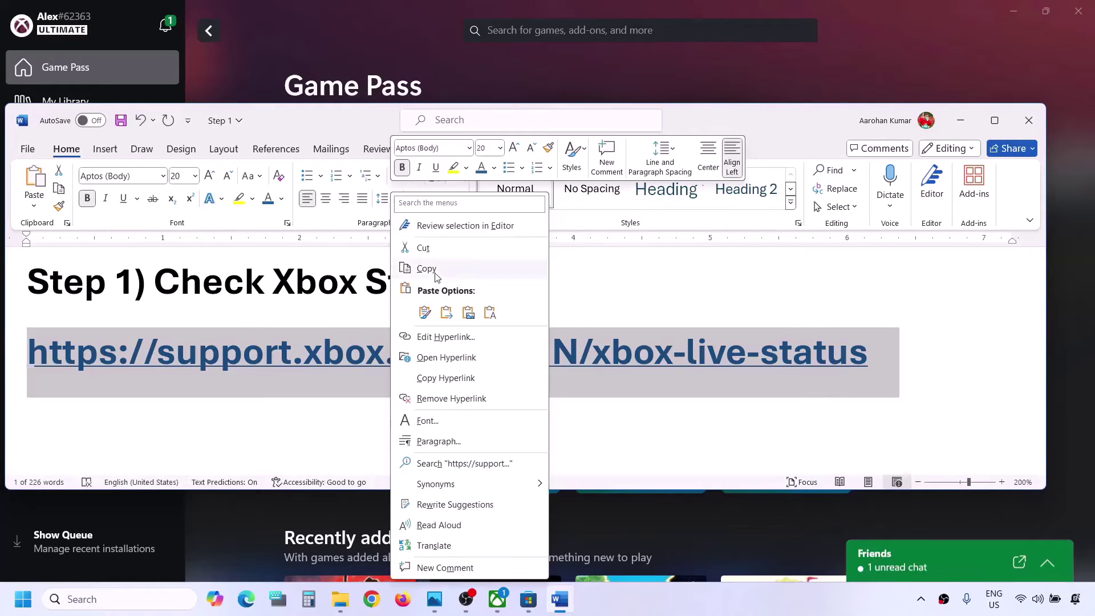
left_click(435, 271)
- Load the copied Xbox Status link in Chrome and confirm all services are up and running
left_click(372, 599)
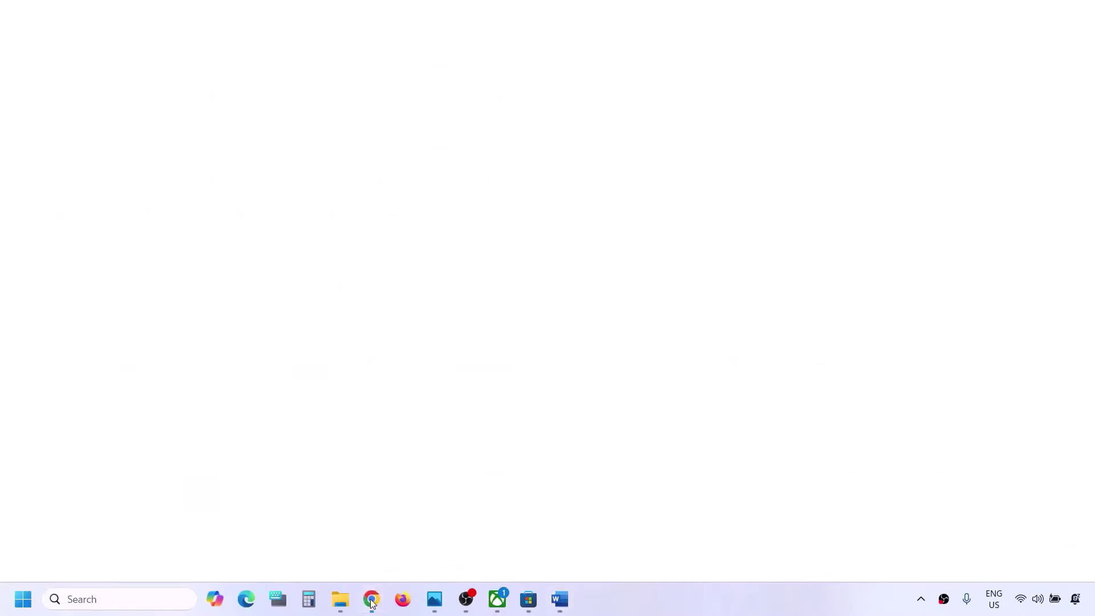
type("support.xbox.com/en-IN/xbox-live-status")
key("Return")
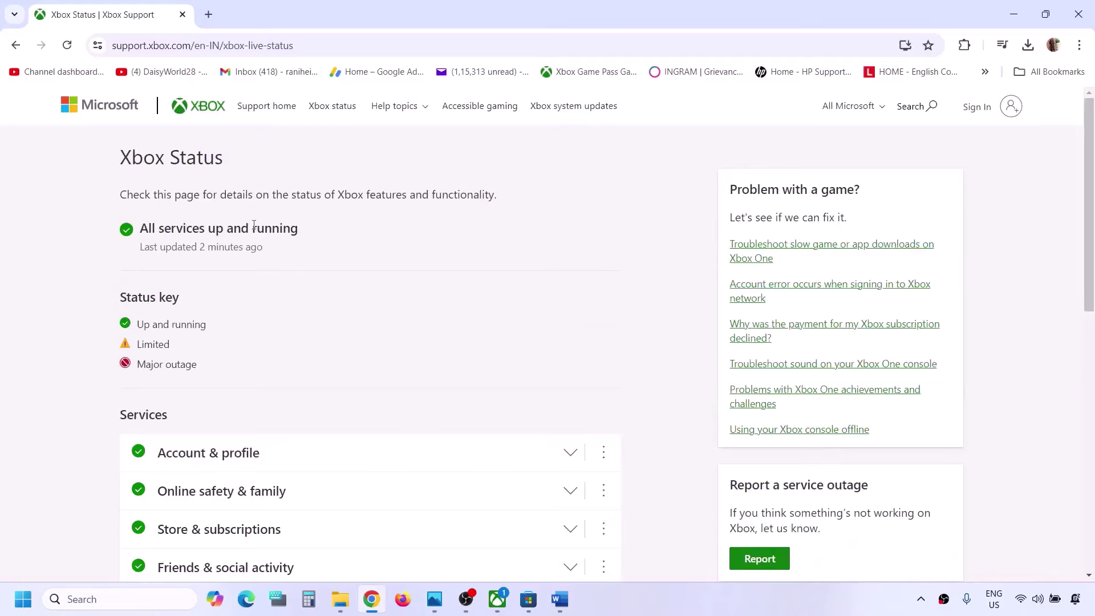
left_click_drag(140, 229, 303, 225)
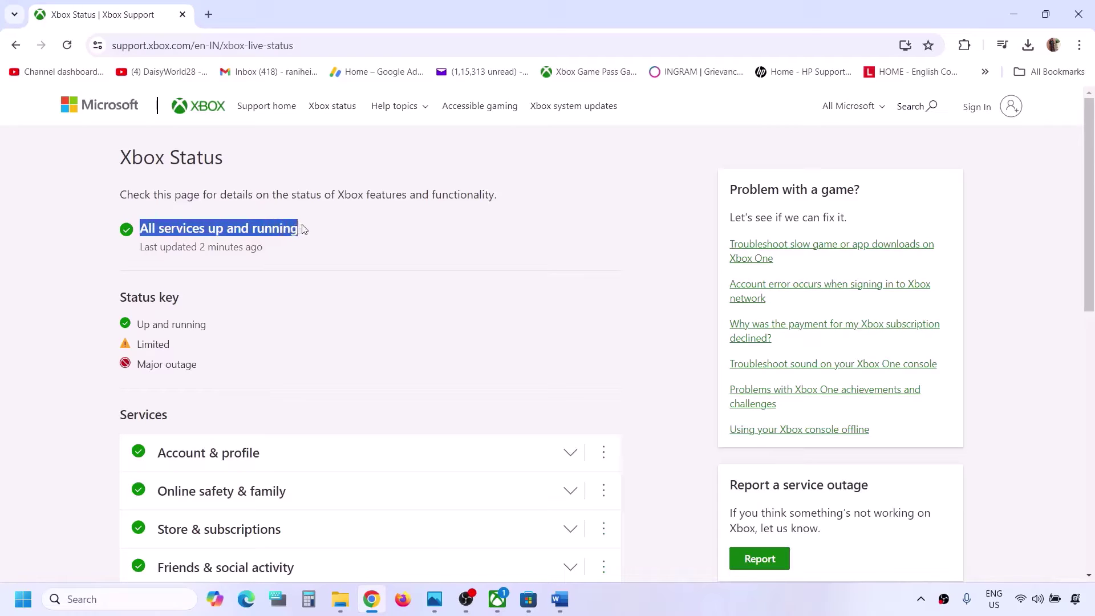
scroll(206, 337, "down", 2)
scroll(157, 364, "down", 3)
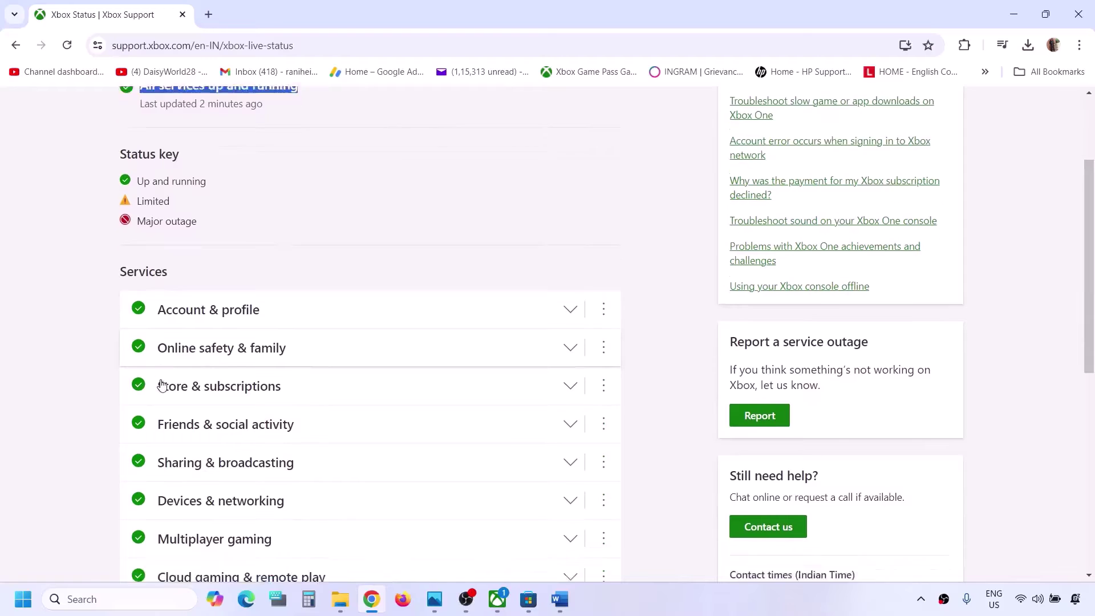
scroll(161, 386, "down", 2)
scroll(162, 384, "up", 2)
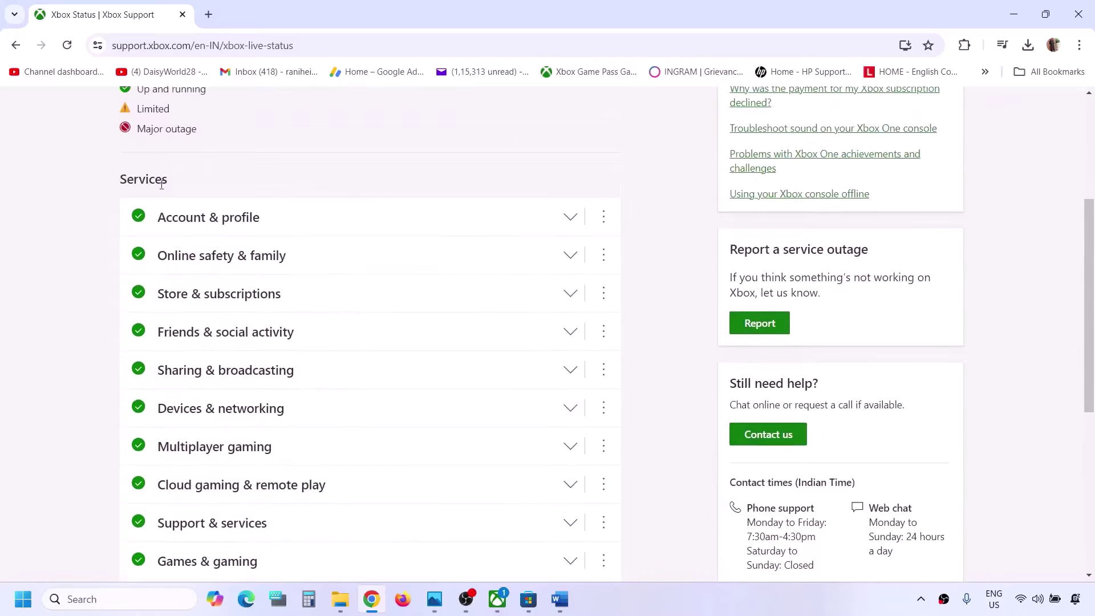
scroll(176, 386, "up", 4)
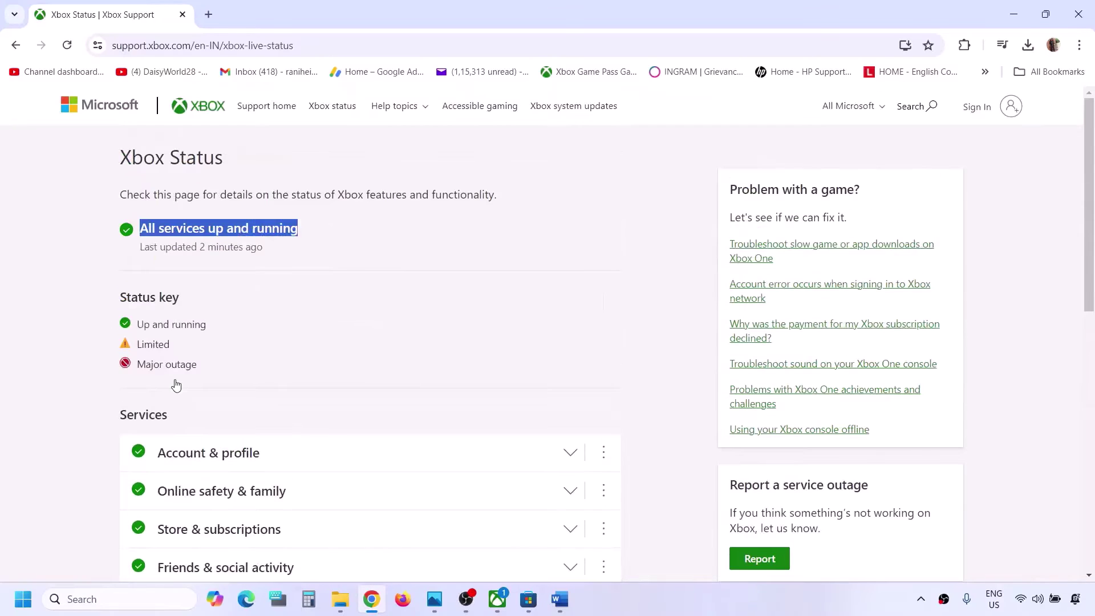
- Check the Limited and Major outage entries in the status key, then return to the Word checklist
double_click(165, 344)
left_click_drag(139, 367, 204, 369)
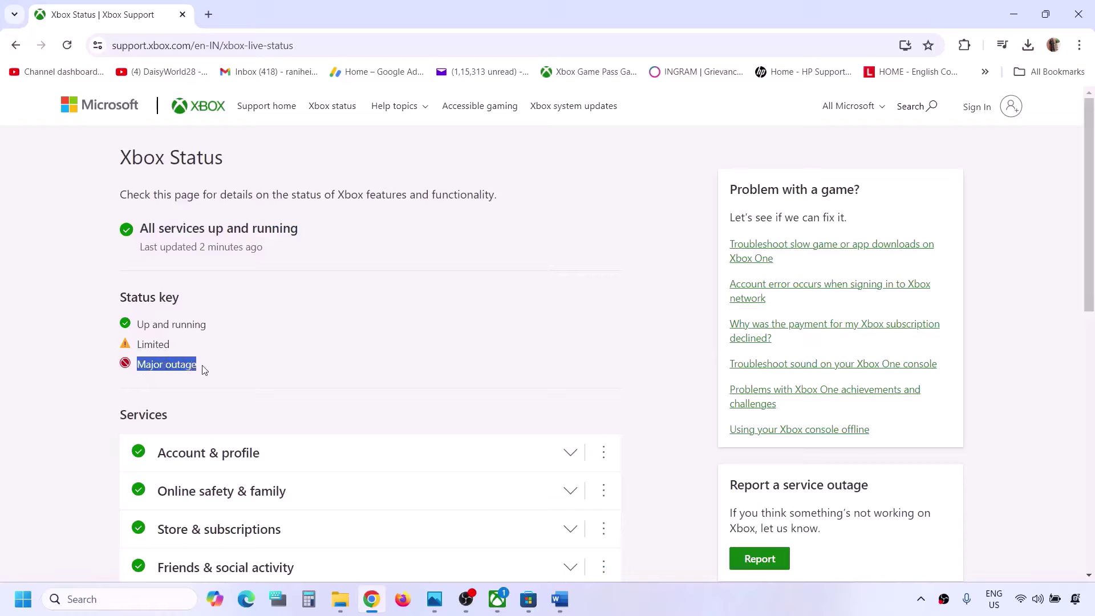
left_click(204, 370)
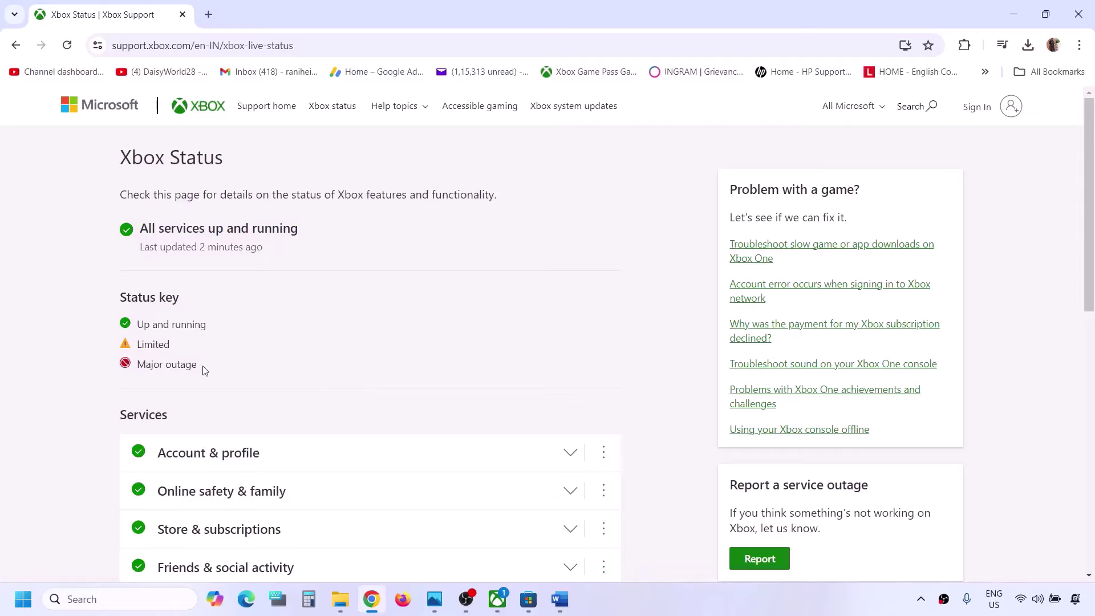
scroll(204, 370, "down", 4)
scroll(173, 422, "down", 2)
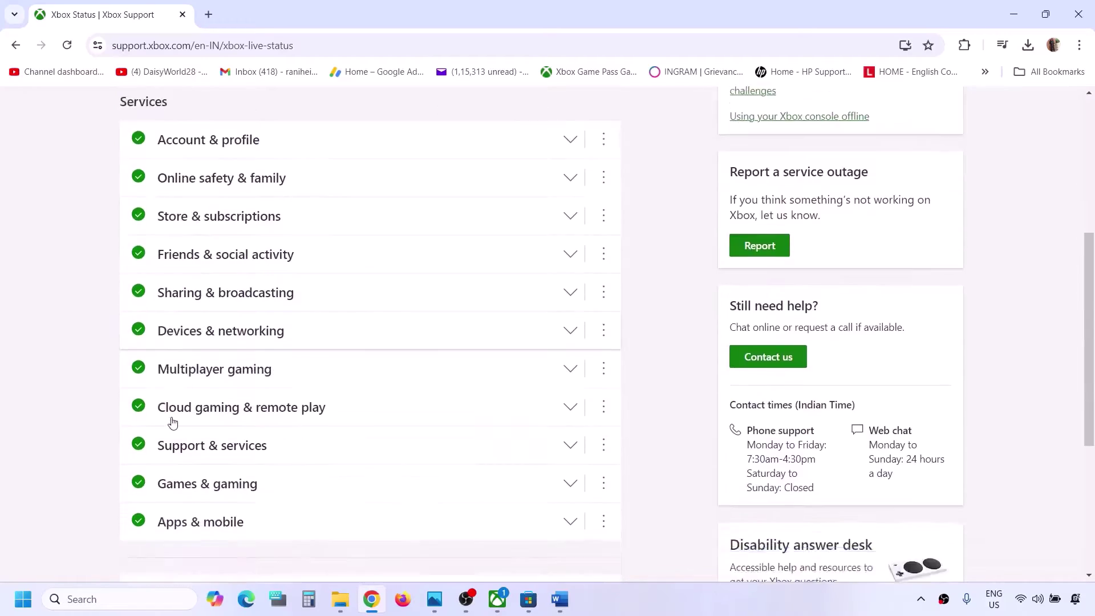
scroll(173, 422, "up", 2)
scroll(196, 443, "down", 2)
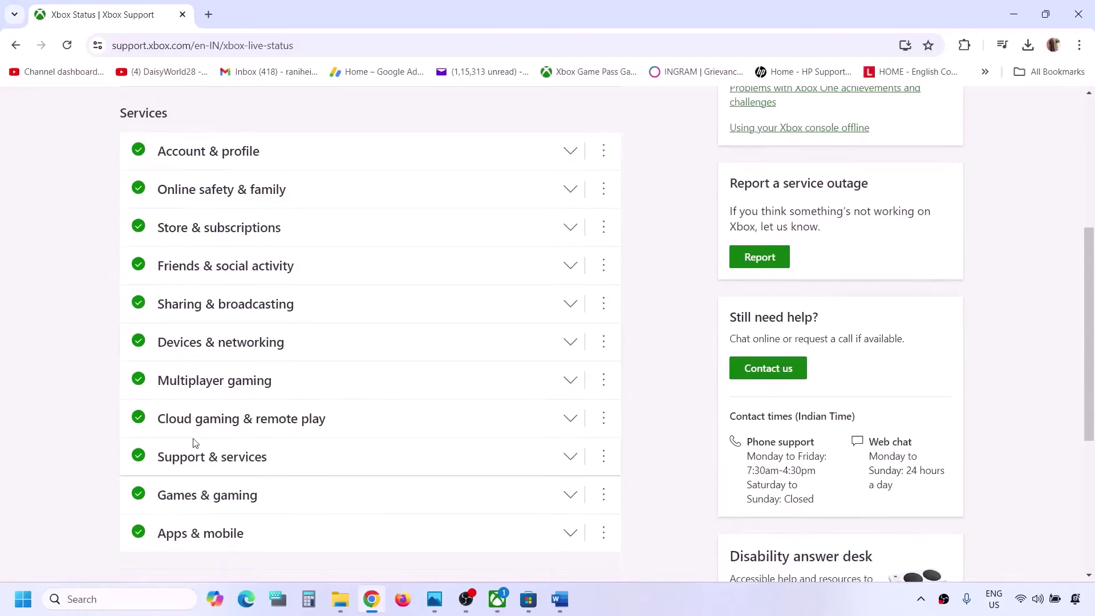
scroll(188, 259, "up", 4)
double_click(139, 286)
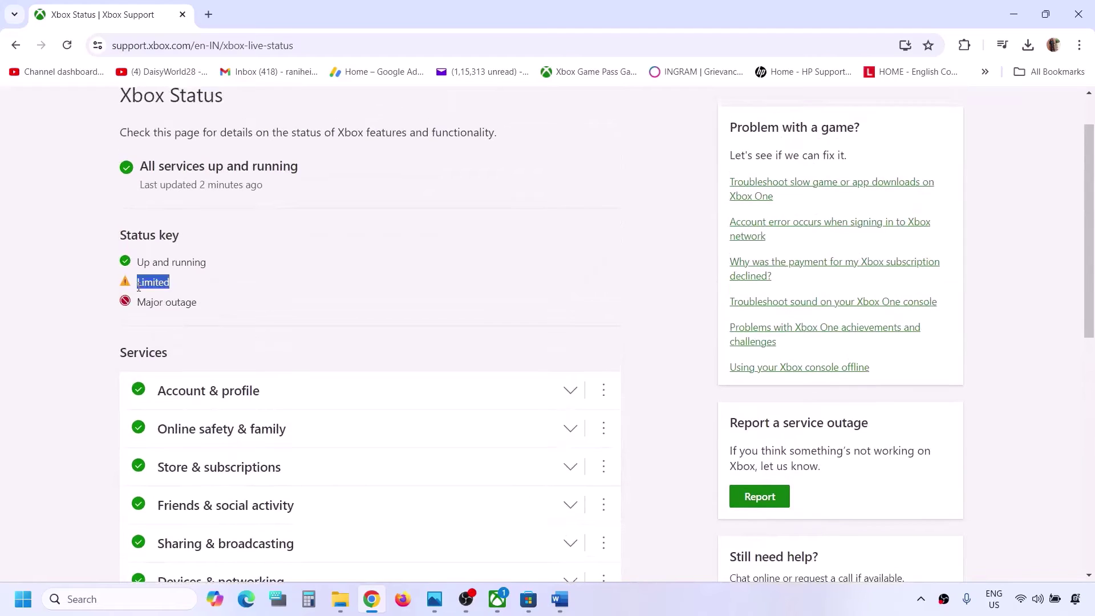
double_click(148, 299)
scroll(182, 302, "down", 2)
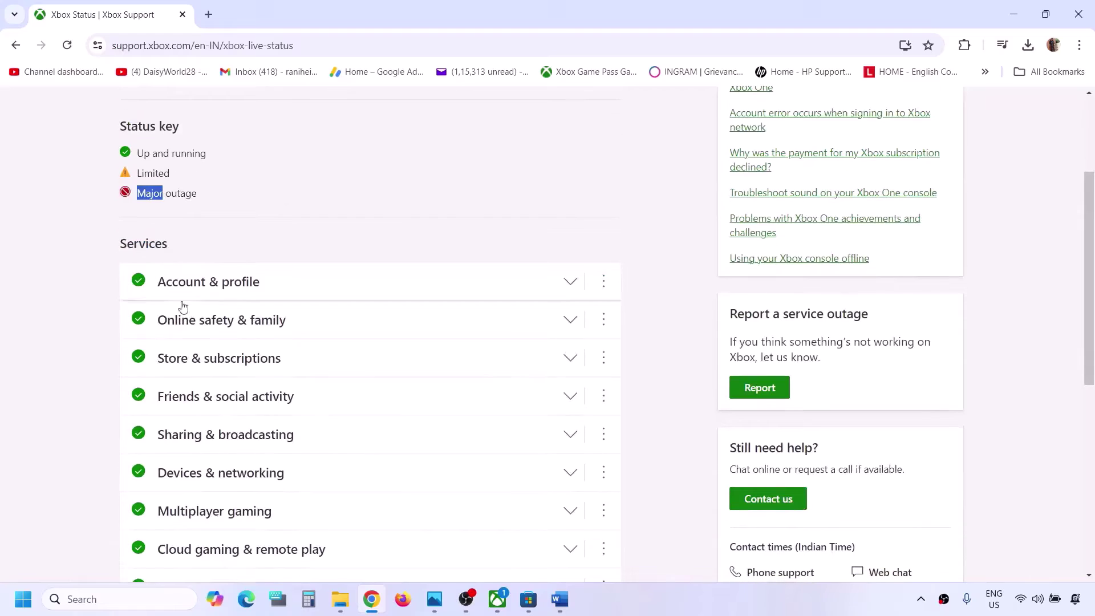
scroll(228, 354, "up", 3)
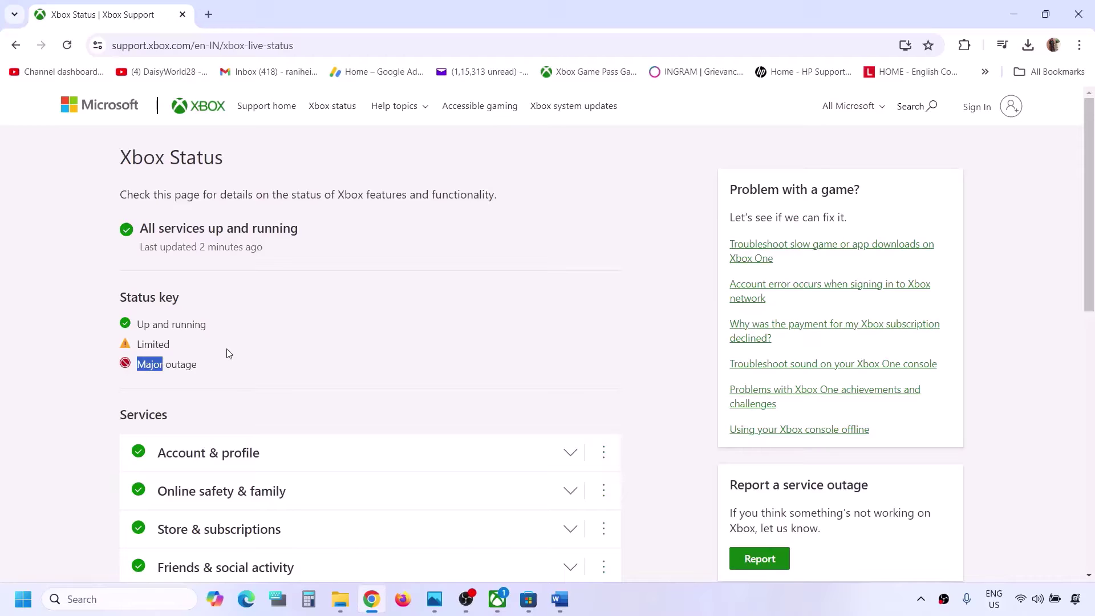
left_click(185, 365)
left_click_drag(144, 227, 300, 234)
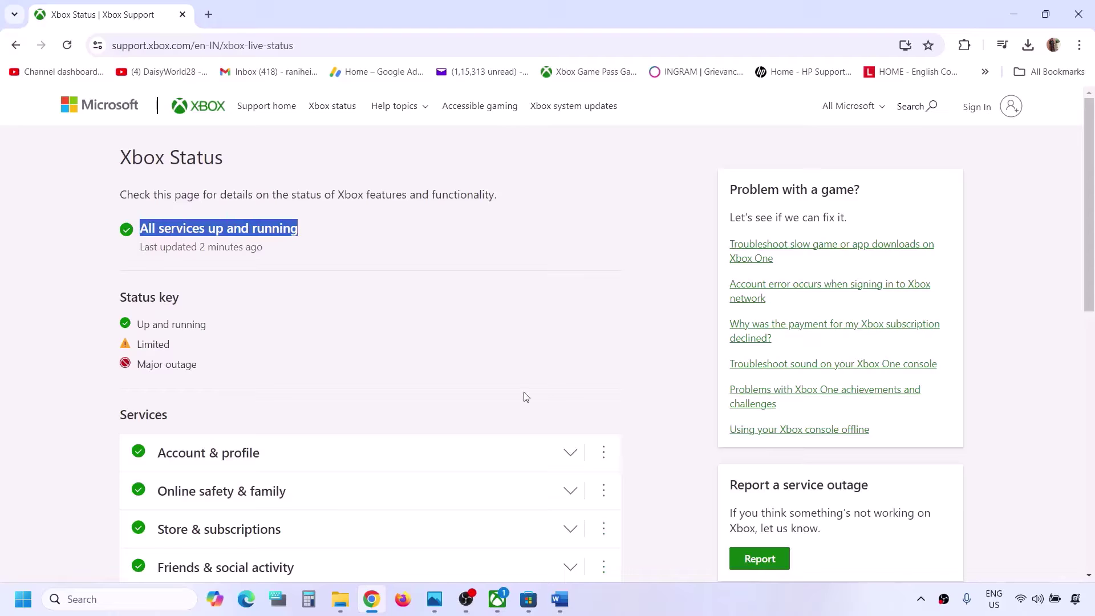
left_click(560, 598)
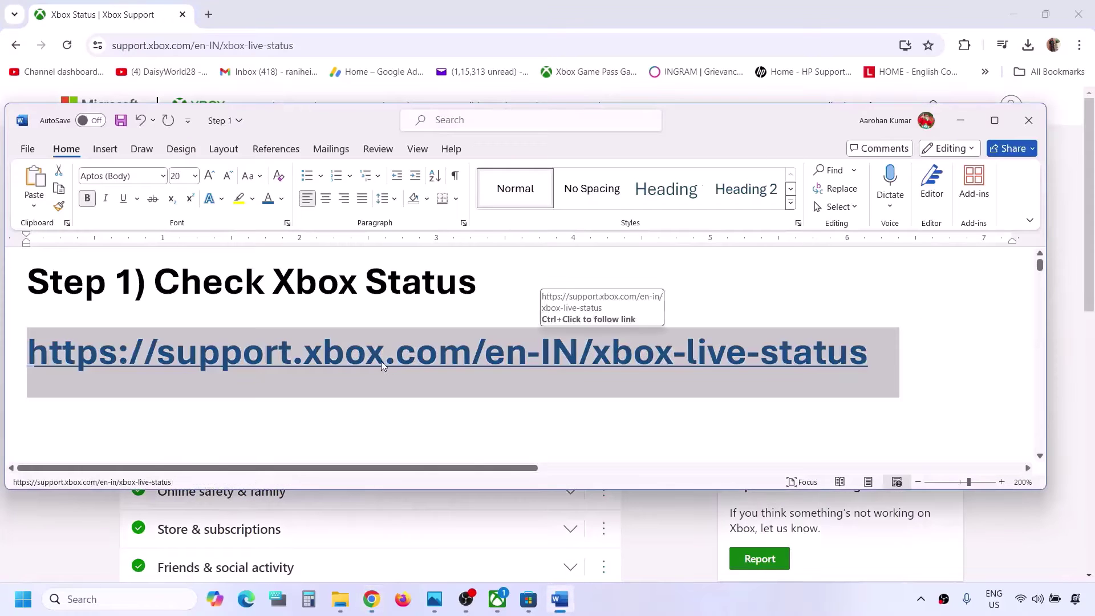
- Bring up Restart from the Start menu power button for the 'Restart your PC' step, then return to the checklist
scroll(381, 361, "down", 3)
left_click_drag(161, 339, 670, 342)
left_click(19, 612)
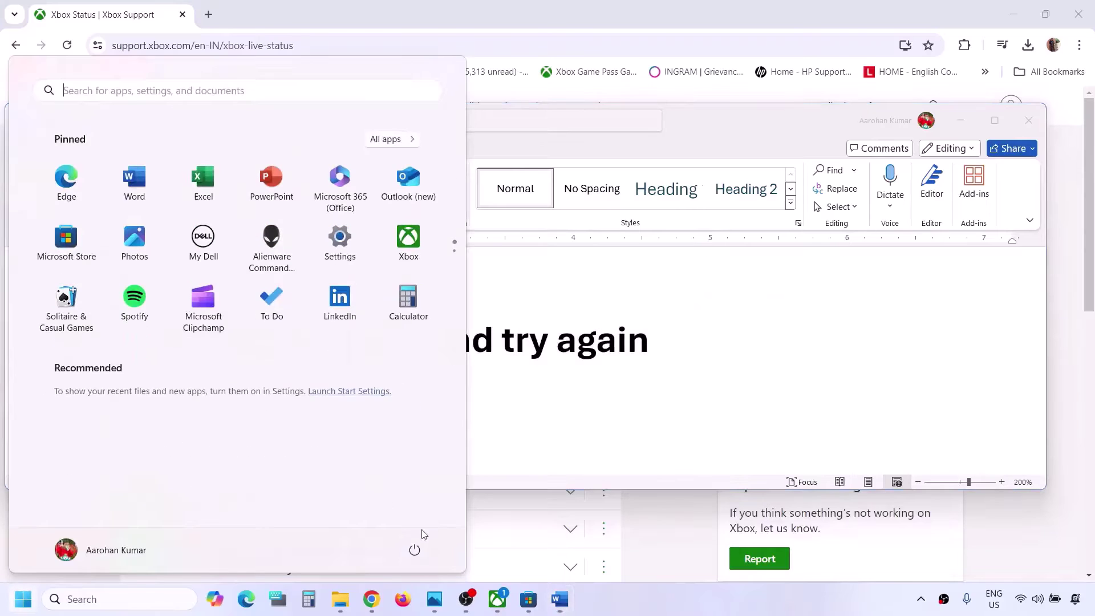
left_click(415, 549)
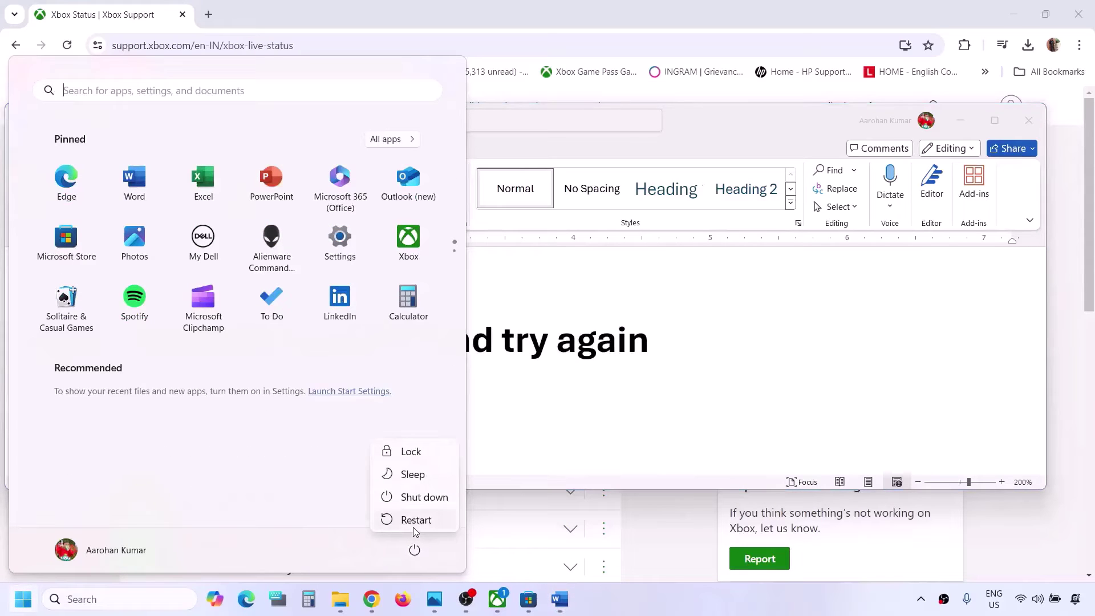
left_click(620, 374)
scroll(620, 374, "down", 2)
- Copy 'Gaming Service Repair Tool' from Step 3 and search for it in a new Chrome tab
scroll(620, 374, "down", 2)
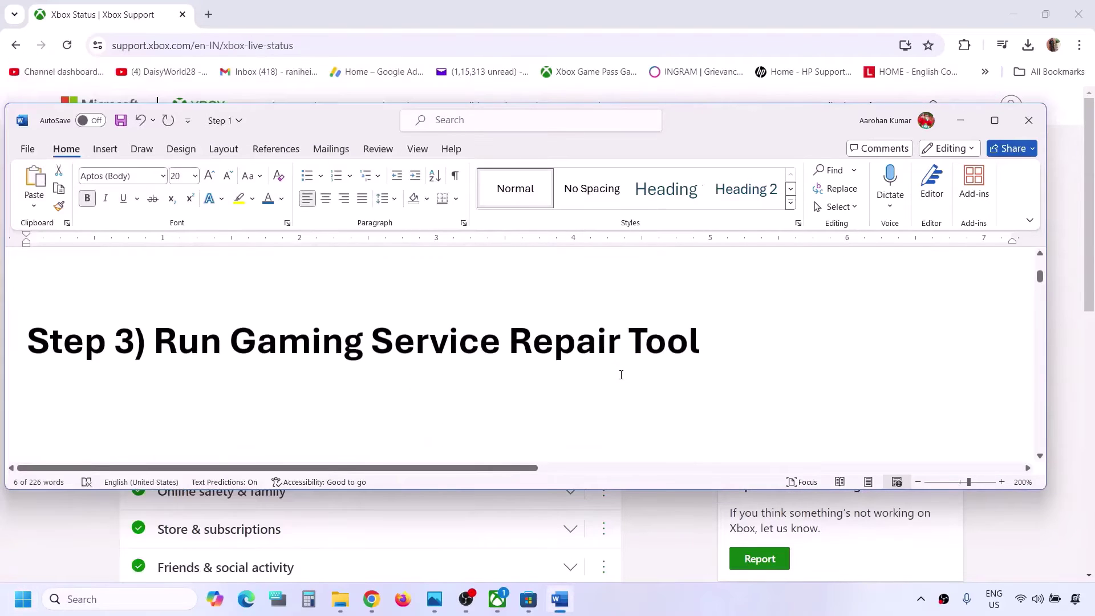
left_click_drag(158, 340, 681, 342)
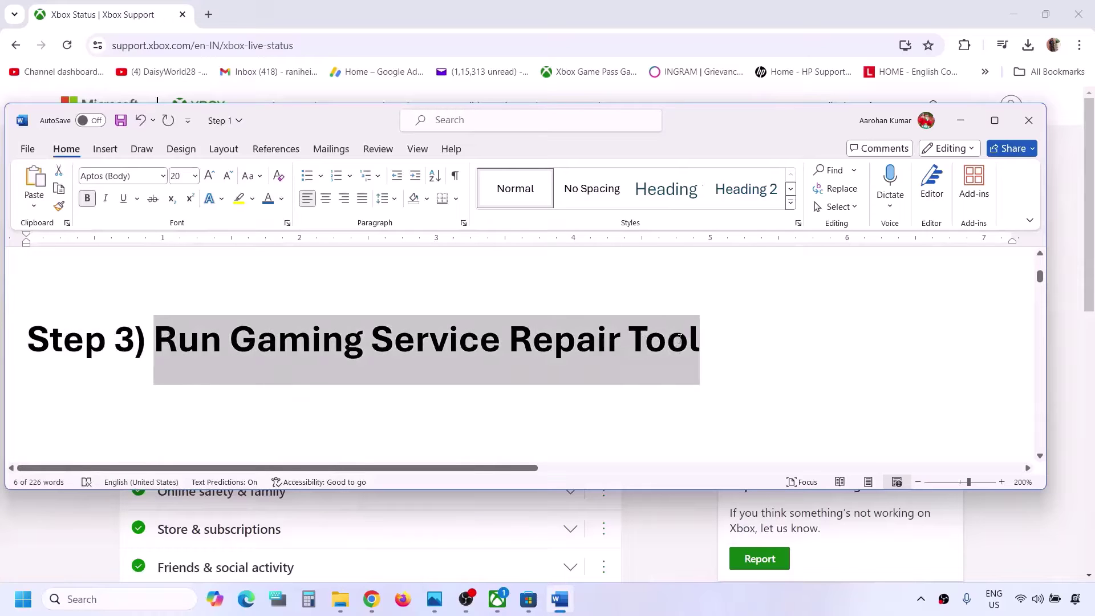
left_click(714, 342)
left_click_drag(713, 341, 303, 334)
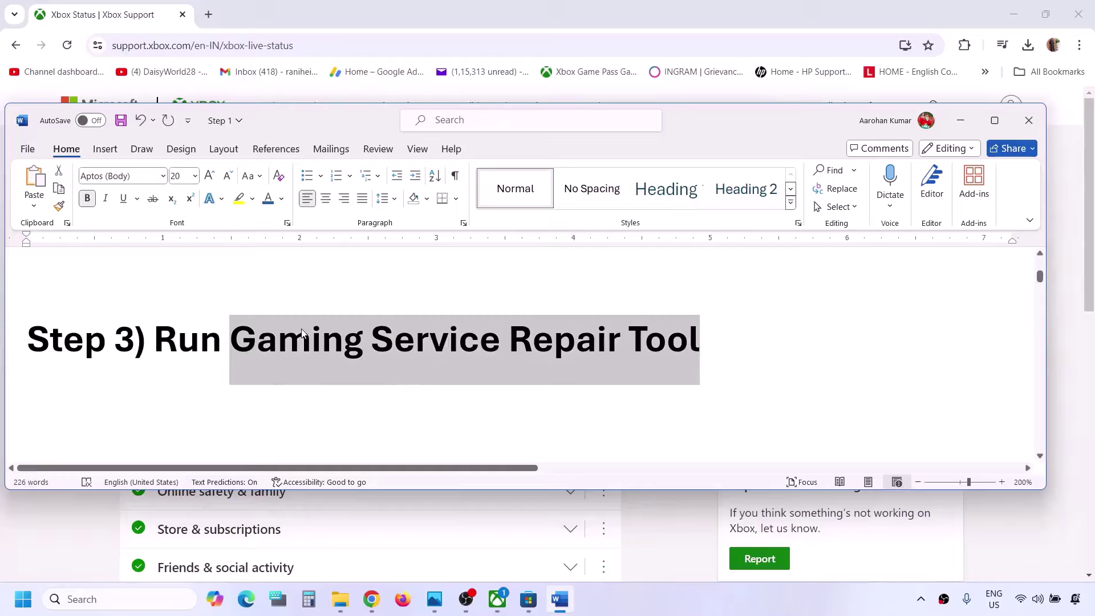
key("ctrl+c")
left_click(208, 14)
key("ctrl+v")
key("Return")
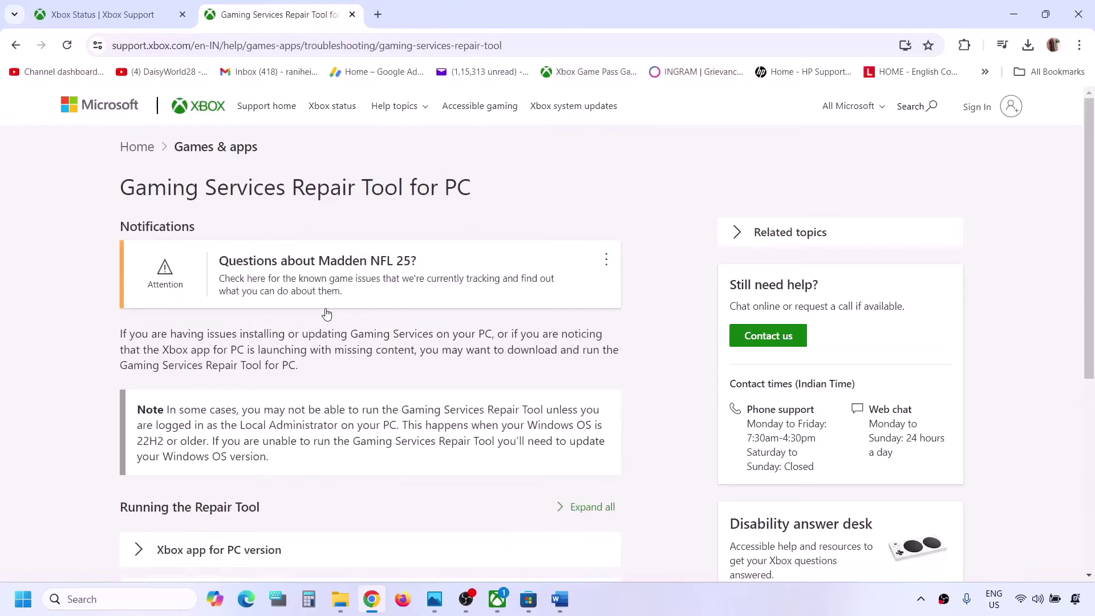
- Download and run the Gaming Services Repair Tool, then close it after 'Completed successfully (0x0)'
scroll(327, 313, "down", 3)
left_click(228, 463)
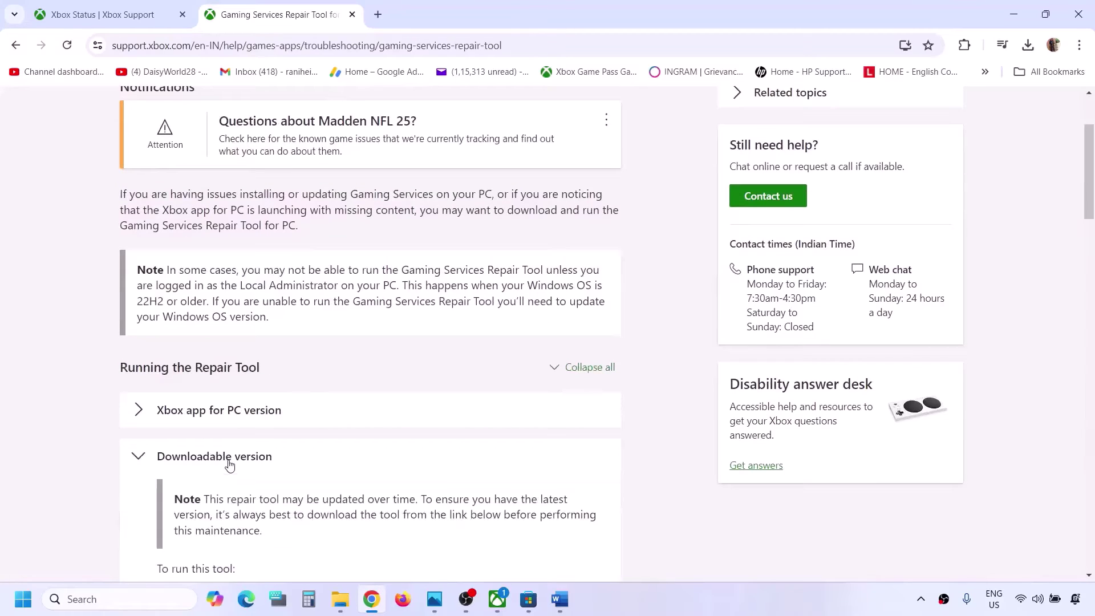
scroll(229, 465, "down", 10)
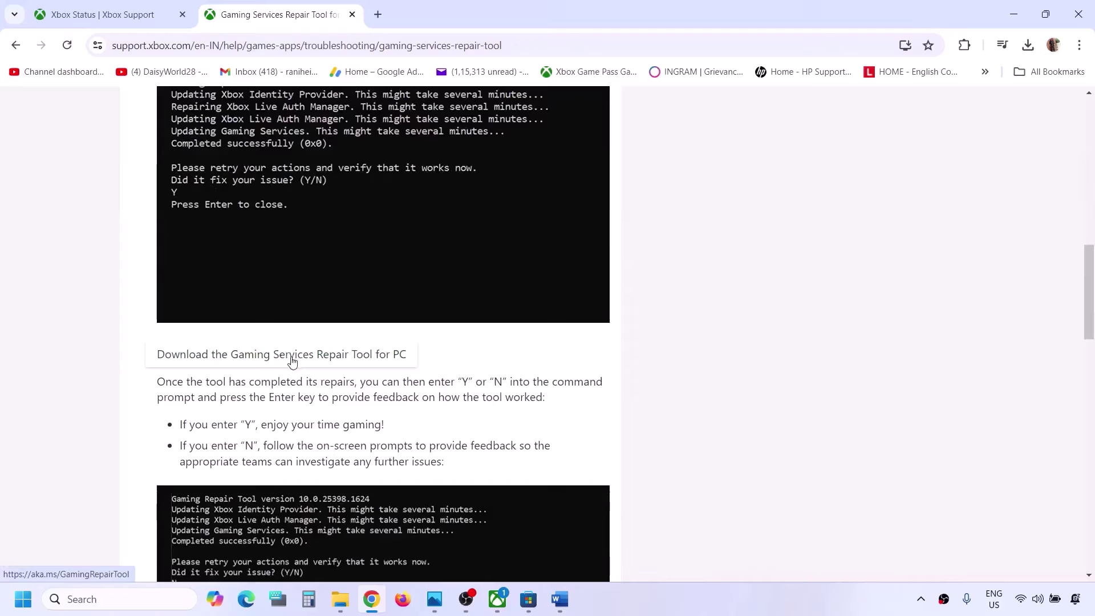
left_click(292, 360)
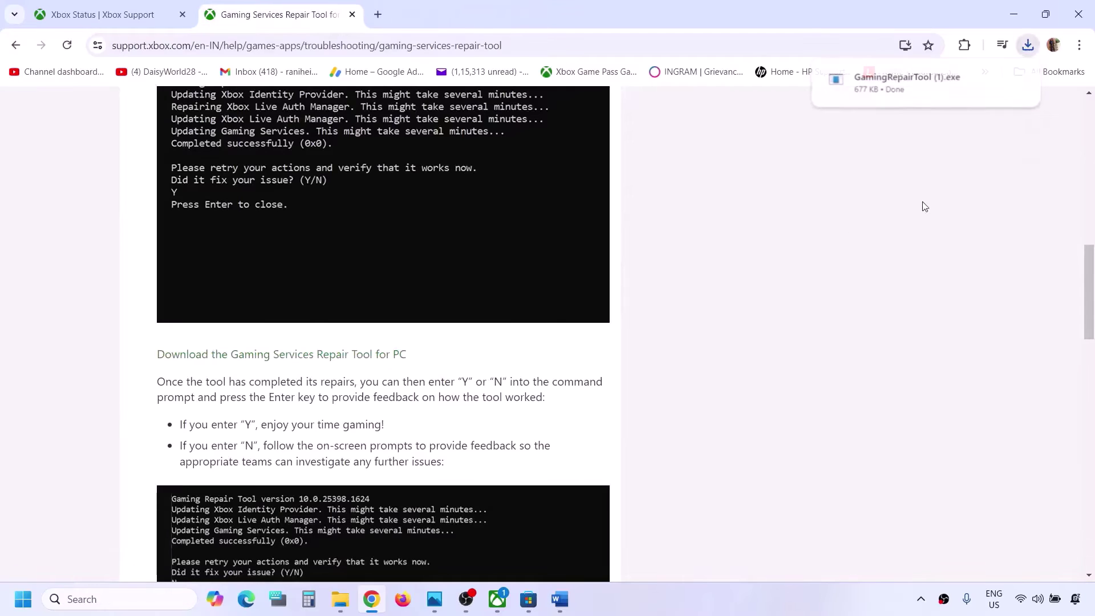
left_click(906, 82)
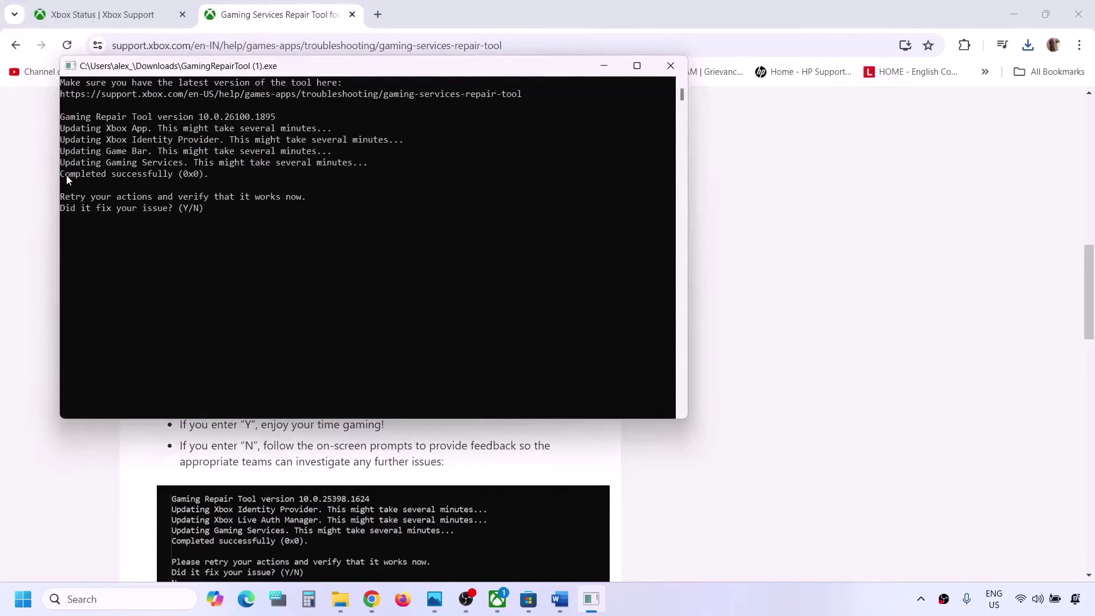
left_click_drag(67, 179, 172, 177)
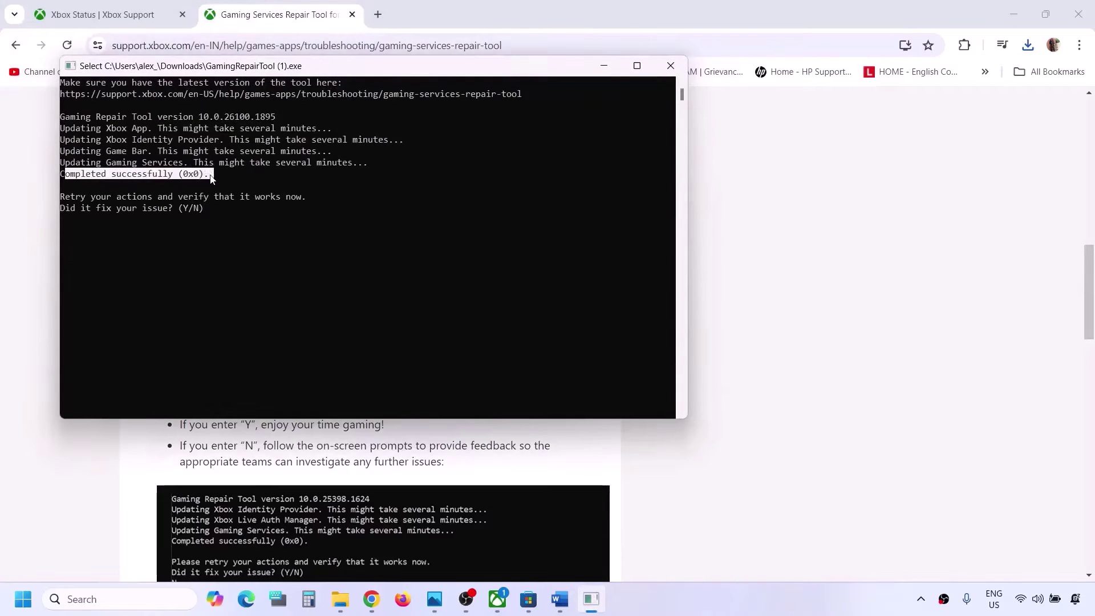
left_click(670, 65)
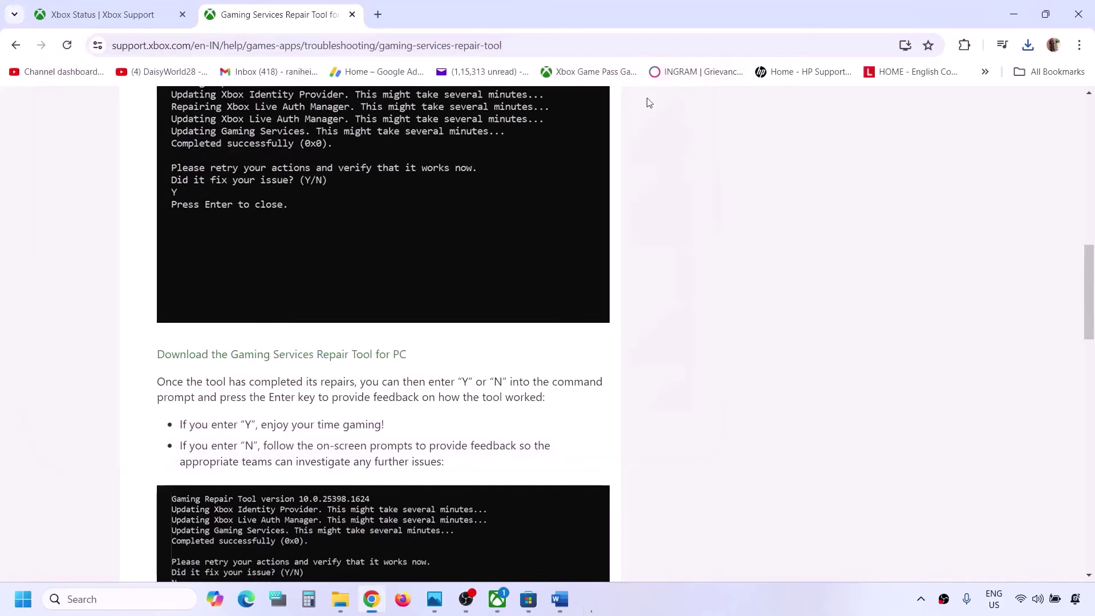
- Run the Gaming Services Repair Tool from the Xbox app's Support menu until repair completes
left_click(495, 603)
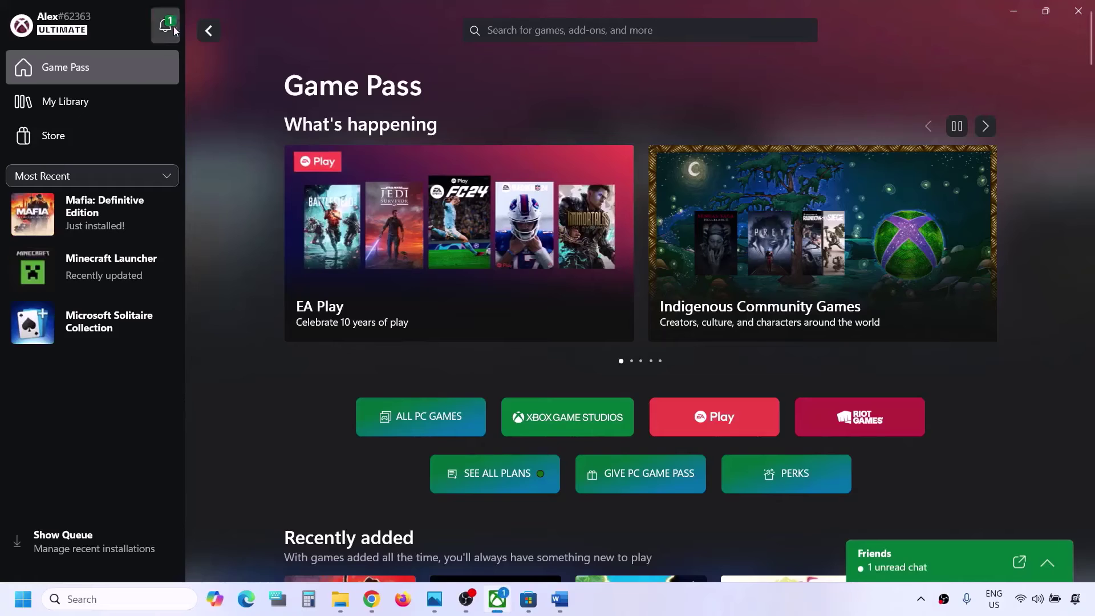
left_click(91, 29)
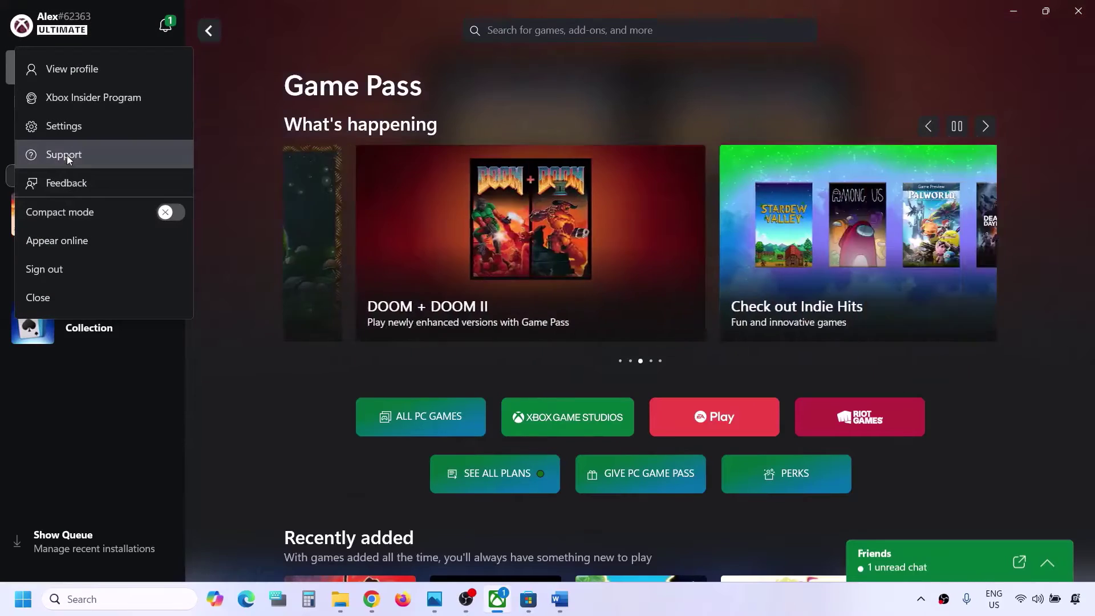
left_click(67, 155)
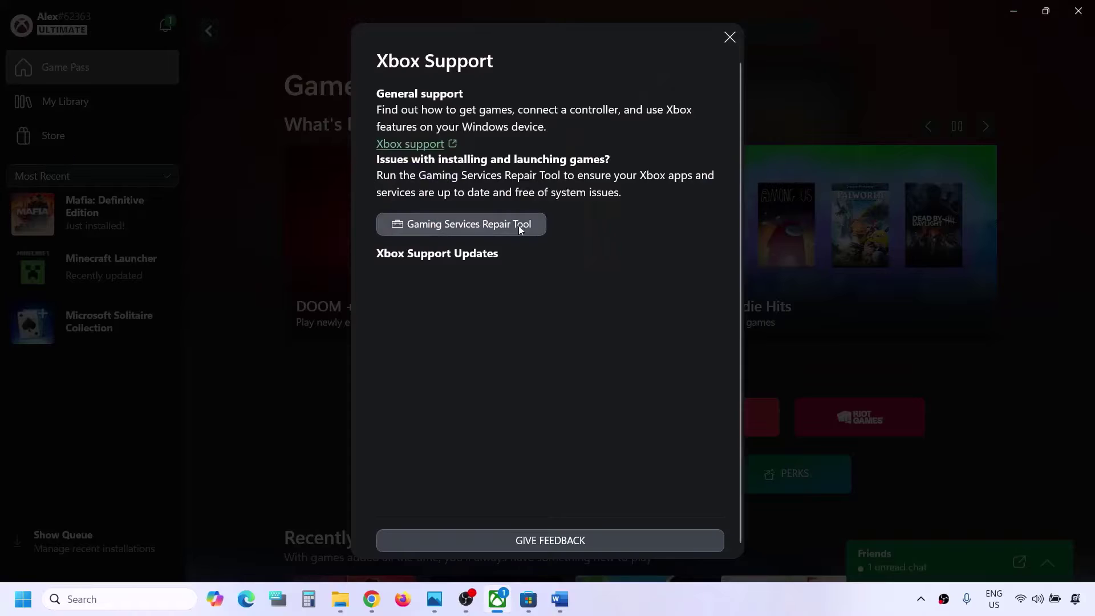
left_click(484, 228)
left_click(679, 390)
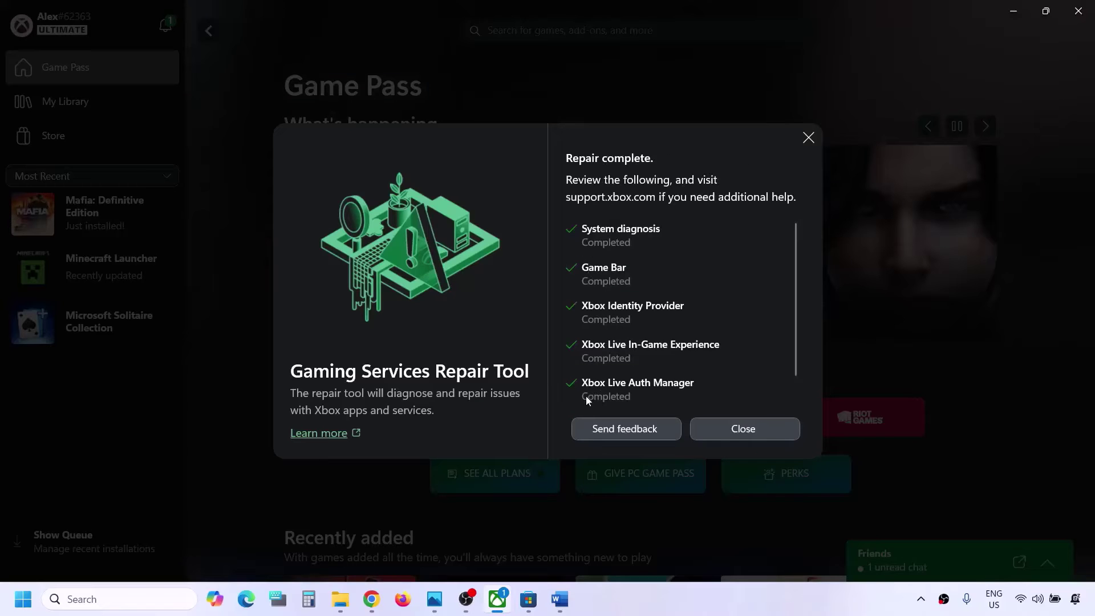
left_click(765, 430)
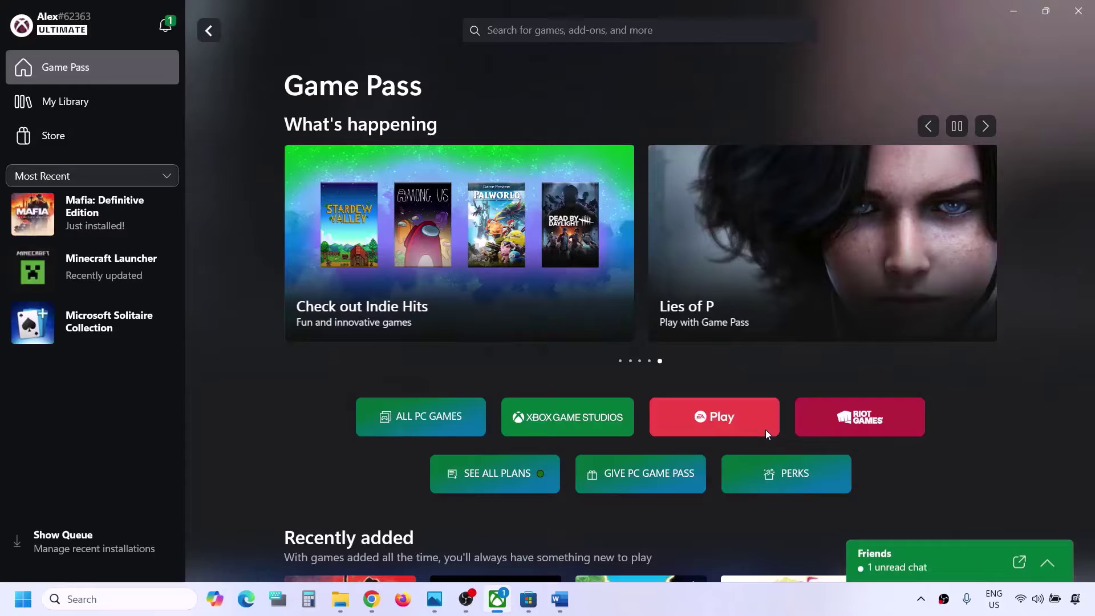
- Select the wsreset command in Step 4 of the Word checklist
left_click(559, 599)
scroll(456, 371, "down", 3)
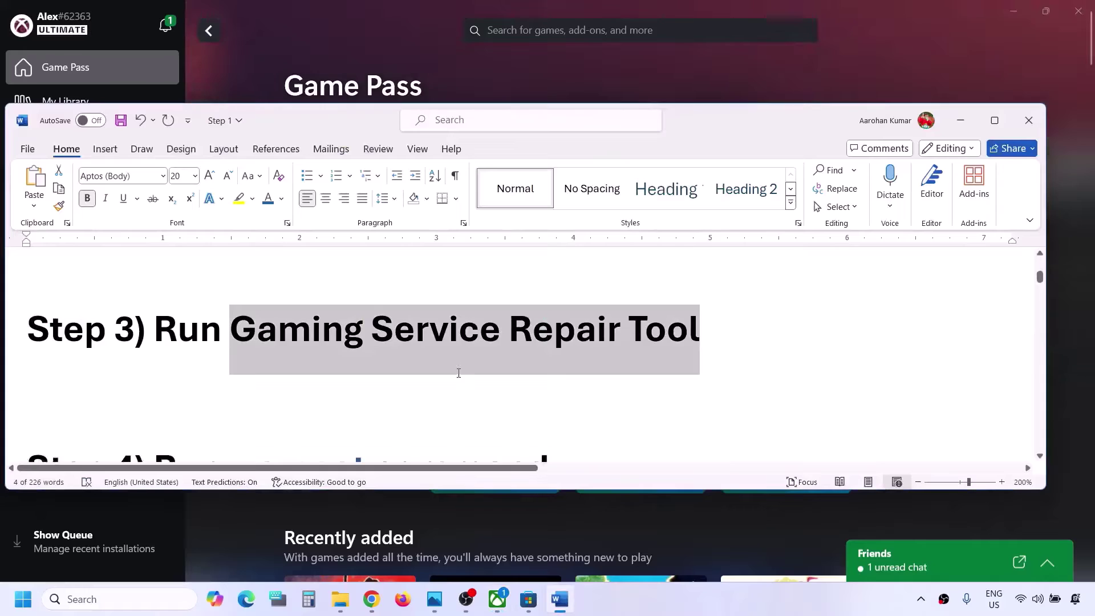
double_click(337, 327)
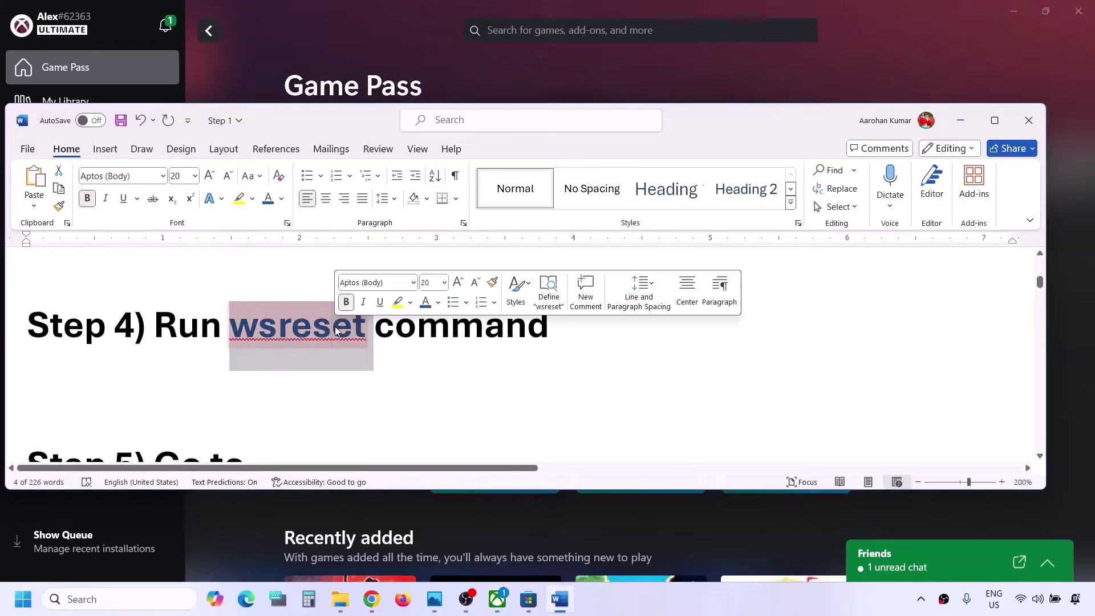
left_click(125, 598)
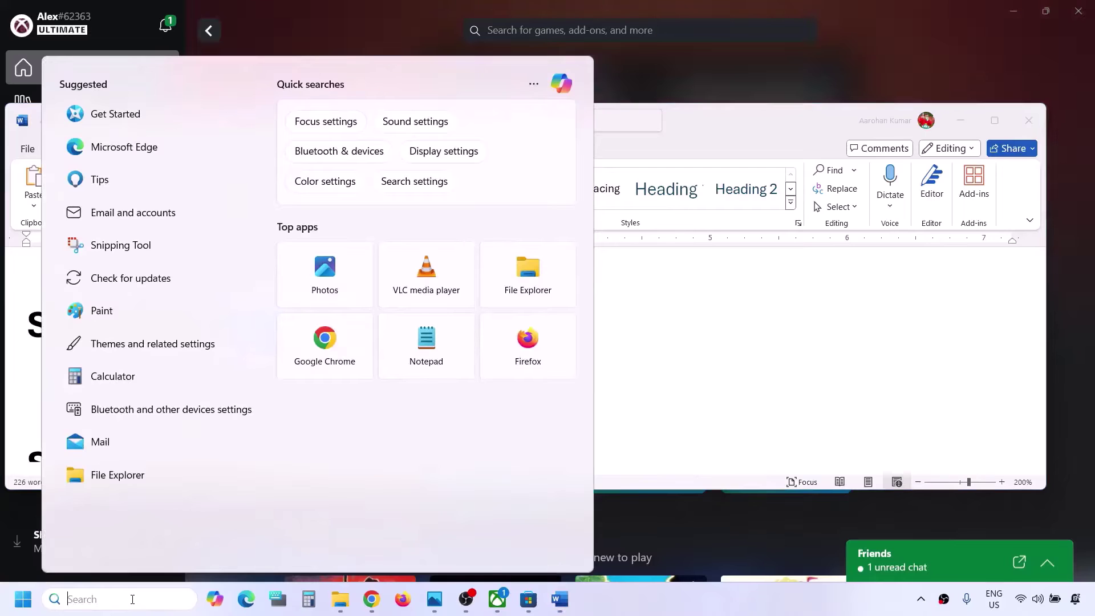
- Paste wsreset into Windows Search and run it to reset Microsoft Store
key("ctrl+v")
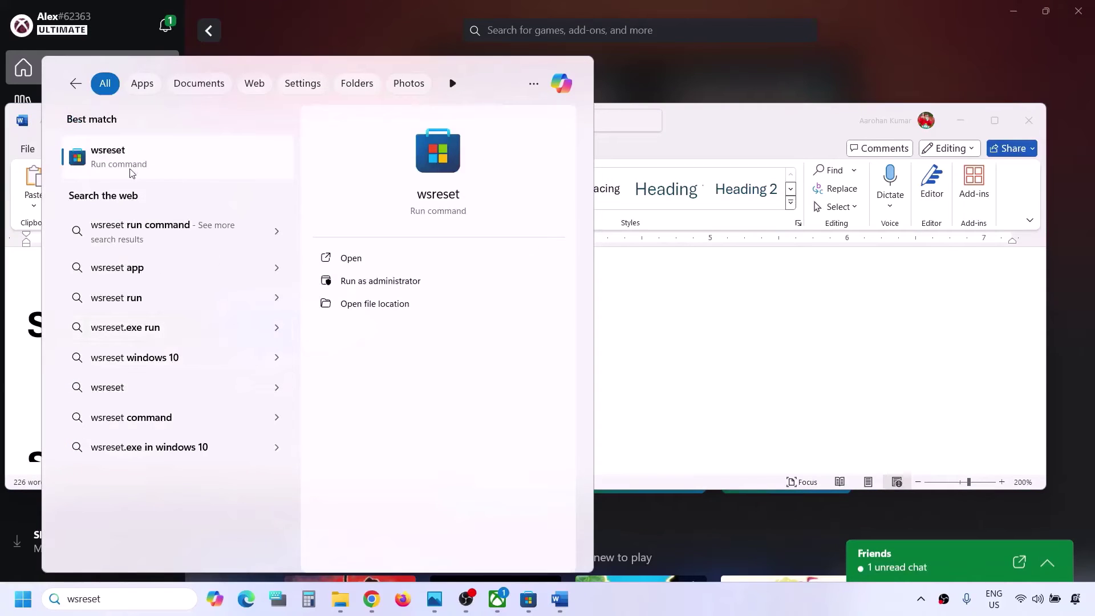
left_click(177, 165)
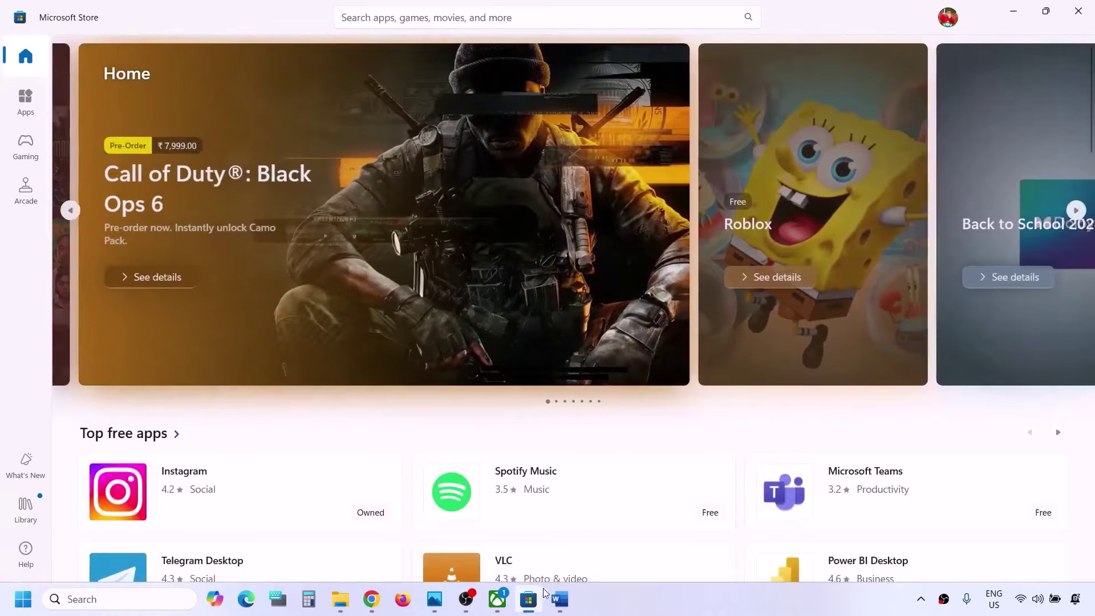
- Select the full TokenBroker folder path line in Step 5 of the checklist
left_click(559, 598)
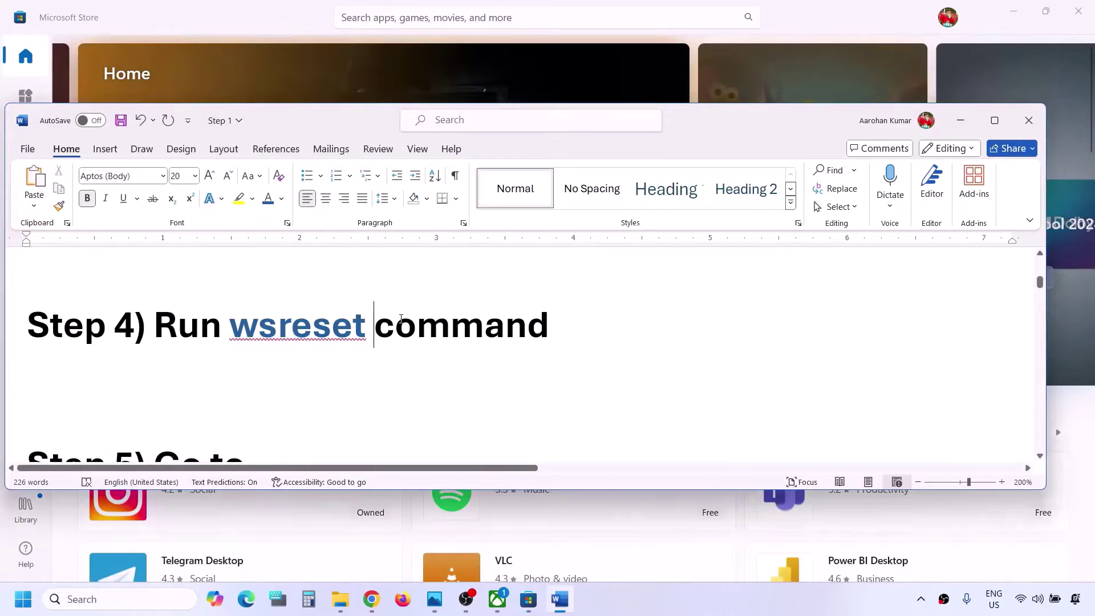
scroll(401, 318, "down", 3)
scroll(400, 319, "down", 1)
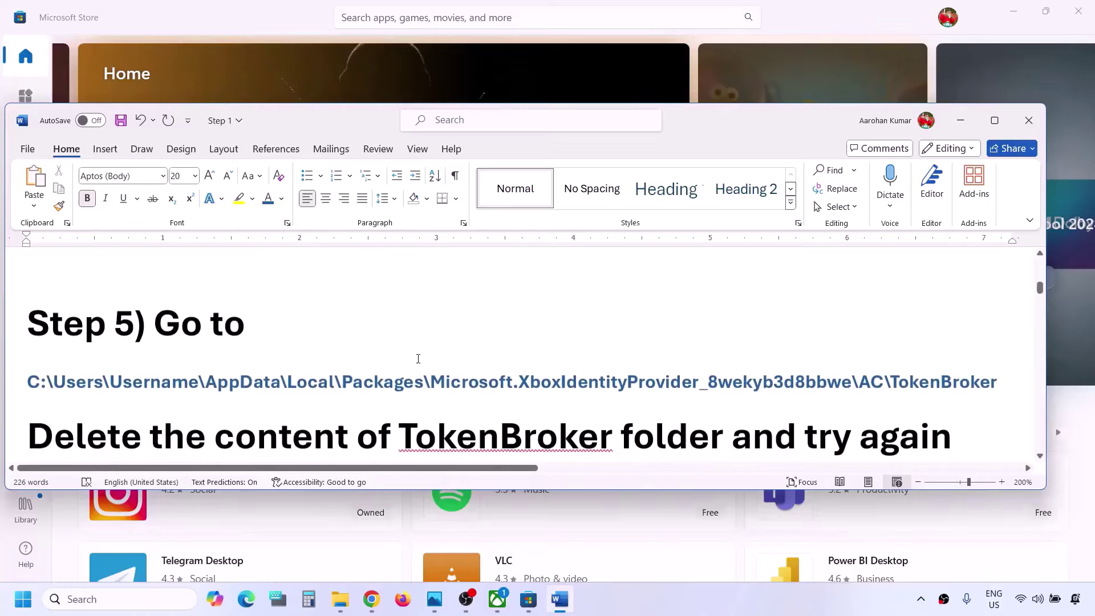
double_click(412, 377)
triple_click(411, 376)
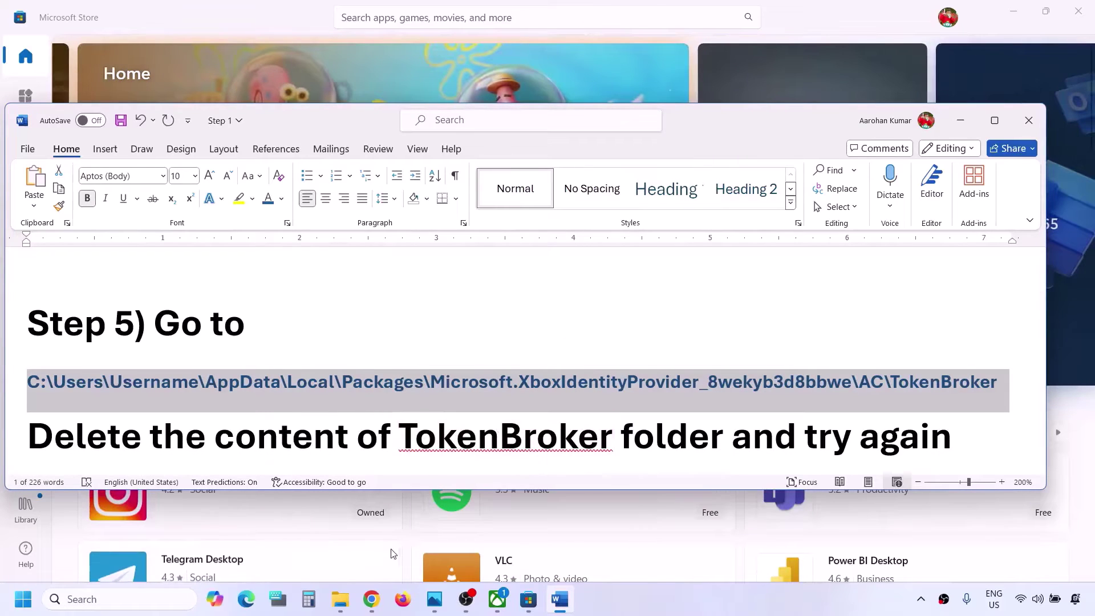
right_click(341, 599)
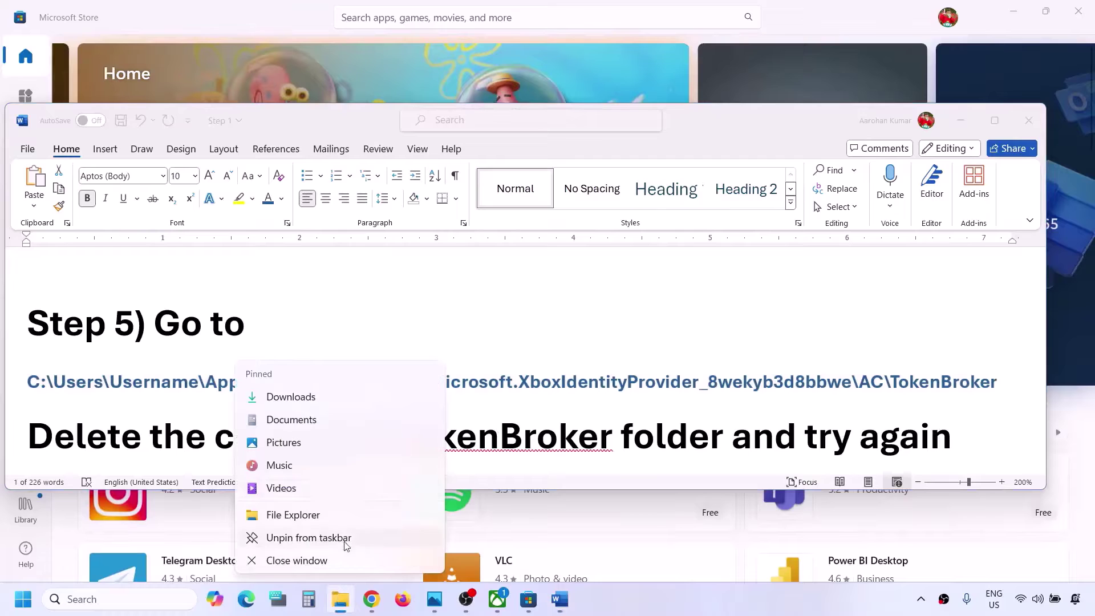
- Open a maximized File Explorer and go to OS (C:) > Users > the user's profile folder
left_click(293, 514)
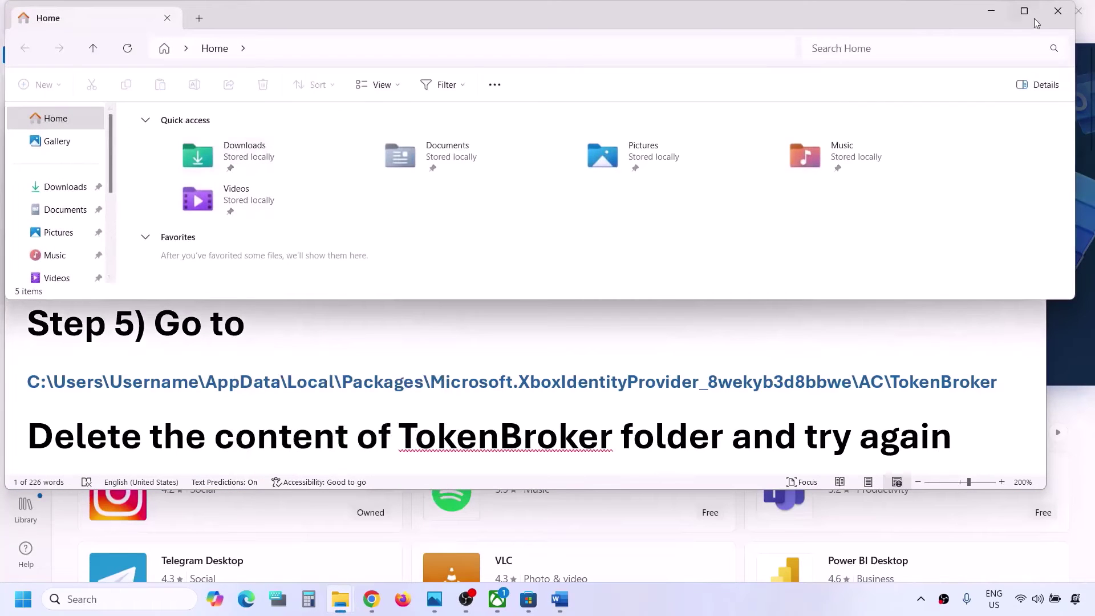
left_click(1024, 16)
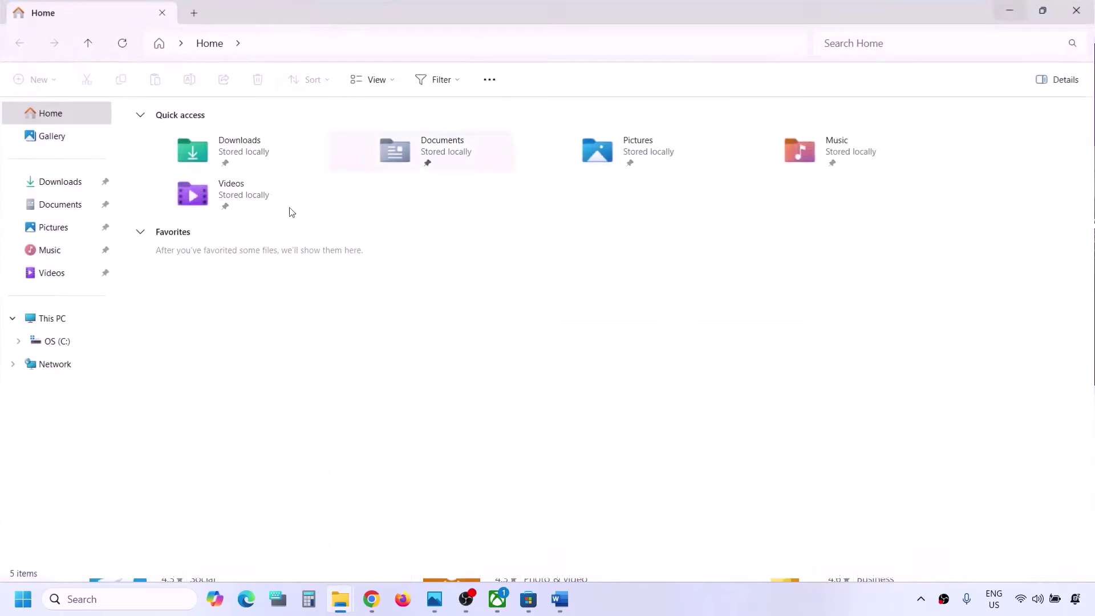
left_click(46, 318)
double_click(225, 166)
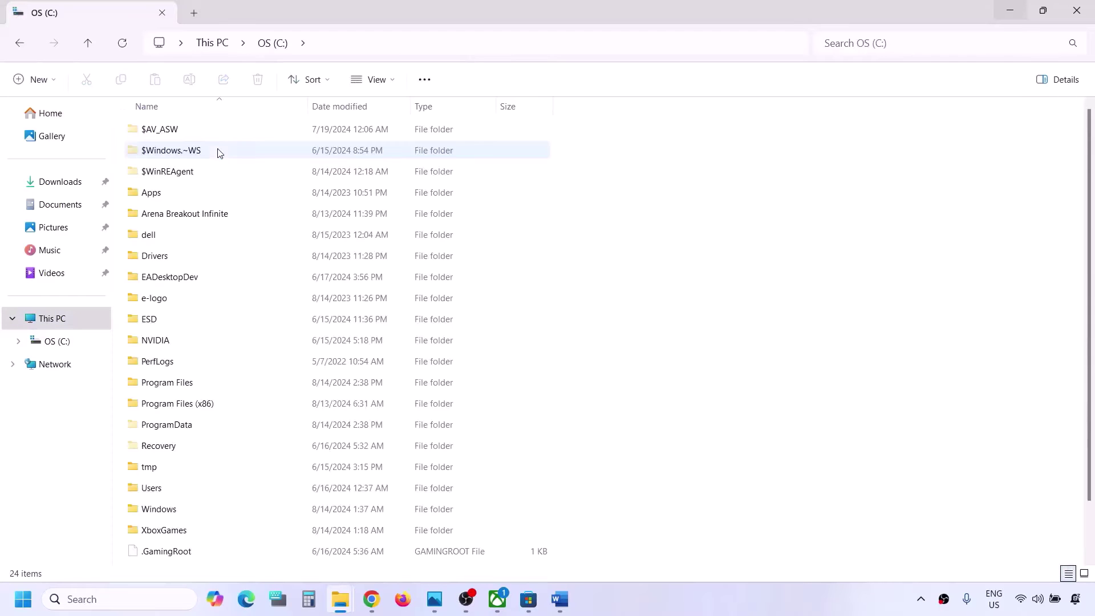
scroll(181, 386, "down", 2)
left_click(153, 431)
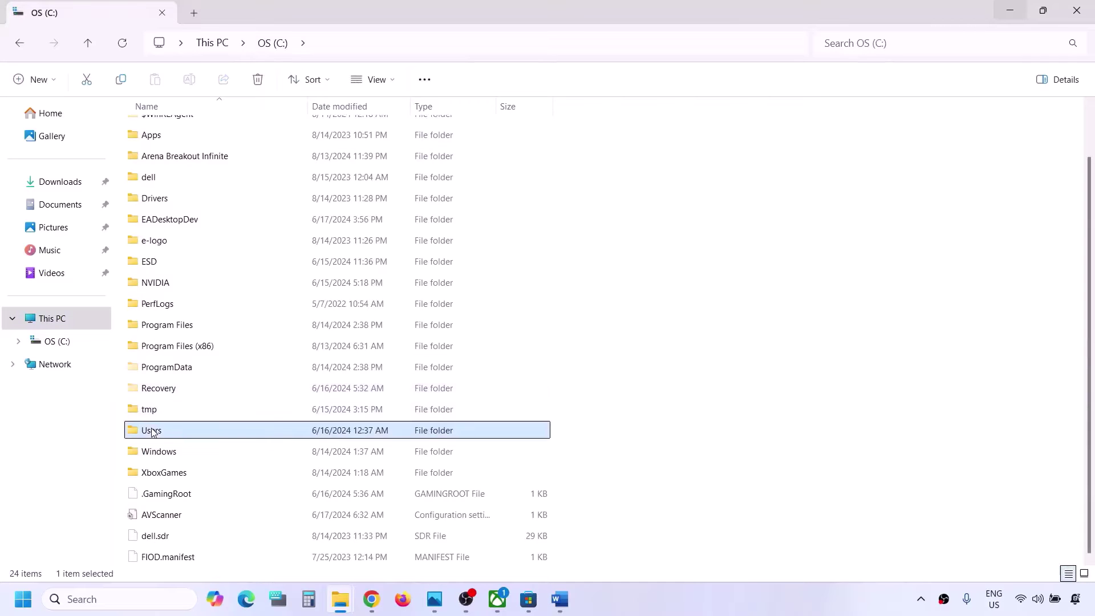
double_click(187, 432)
double_click(177, 130)
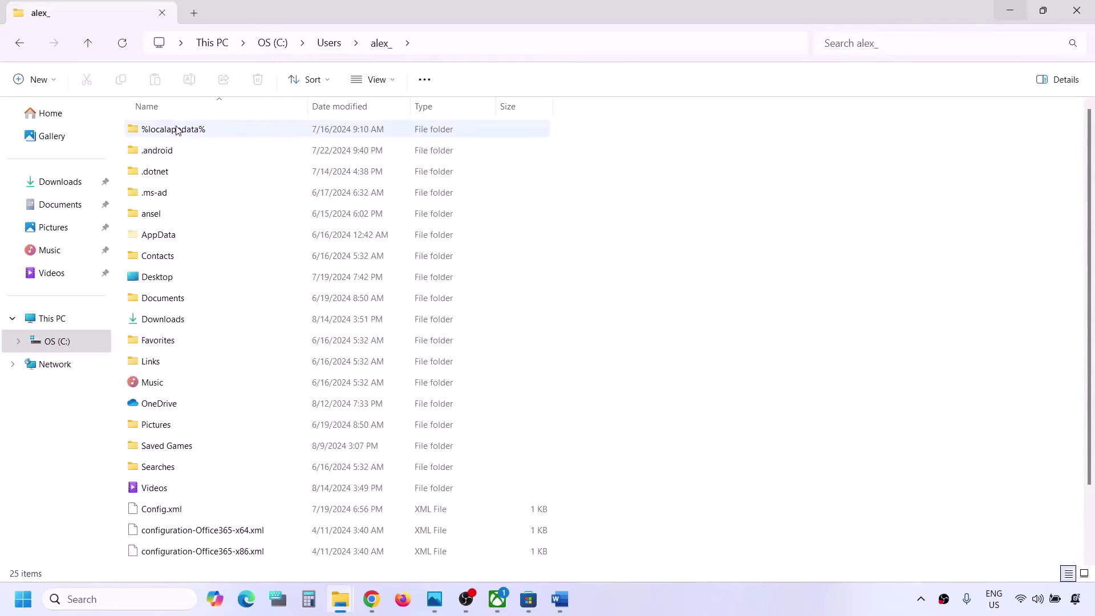
- Check hidden items in the view options and open AppData\Local
left_click(154, 240)
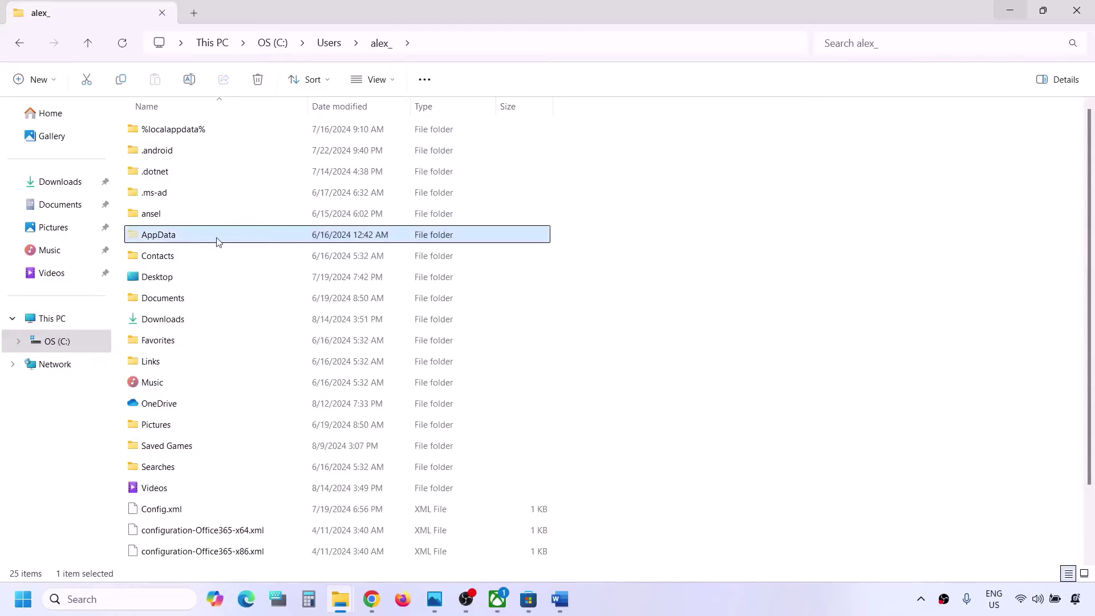
left_click(395, 85)
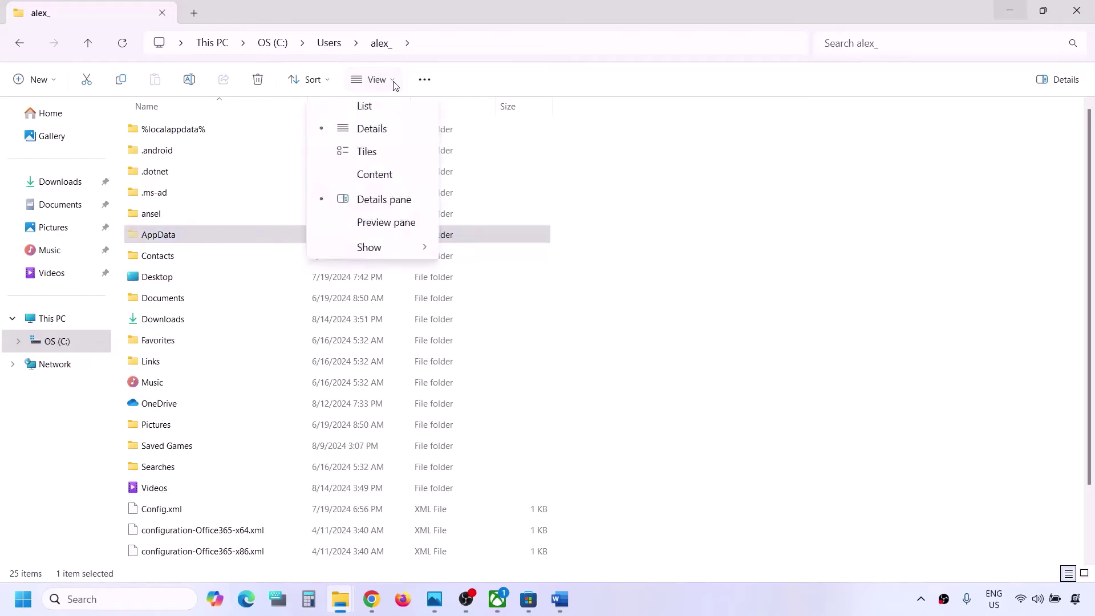
mouse_move(389, 352)
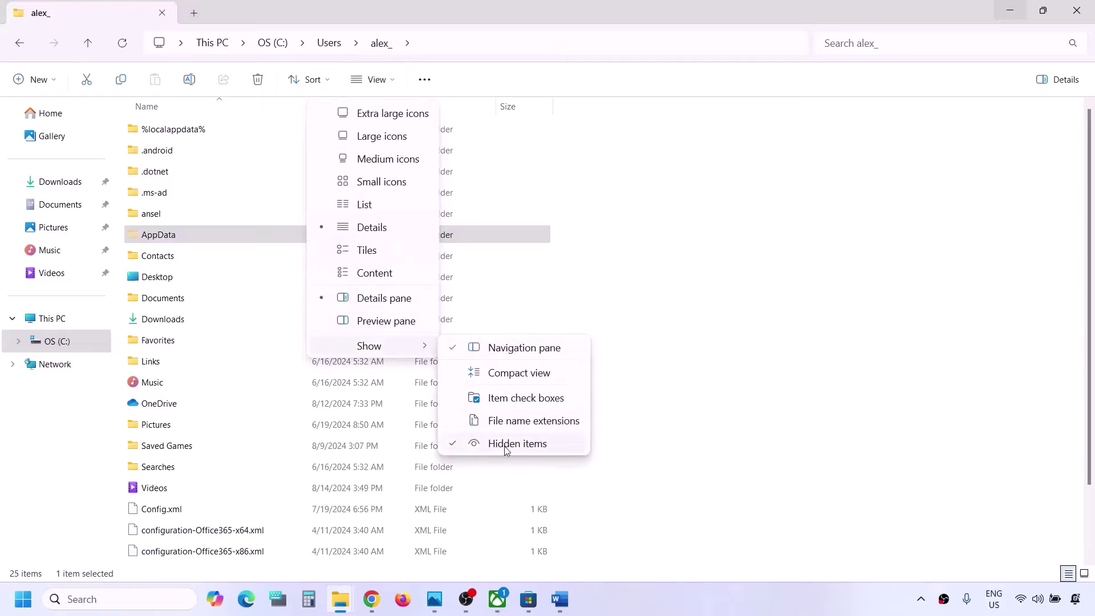
left_click(155, 235)
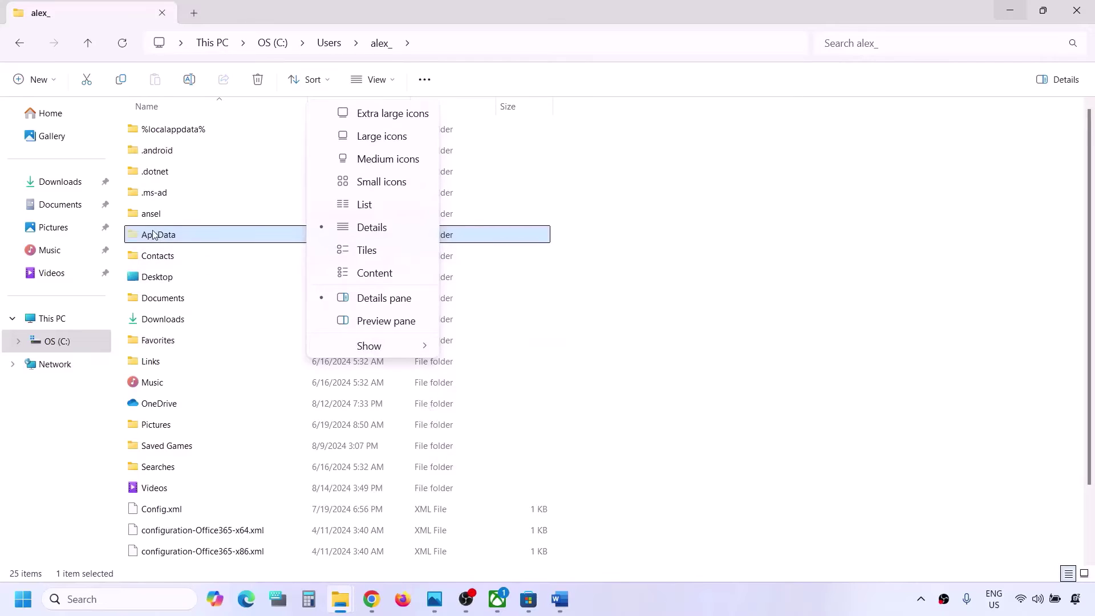
double_click(155, 235)
double_click(175, 132)
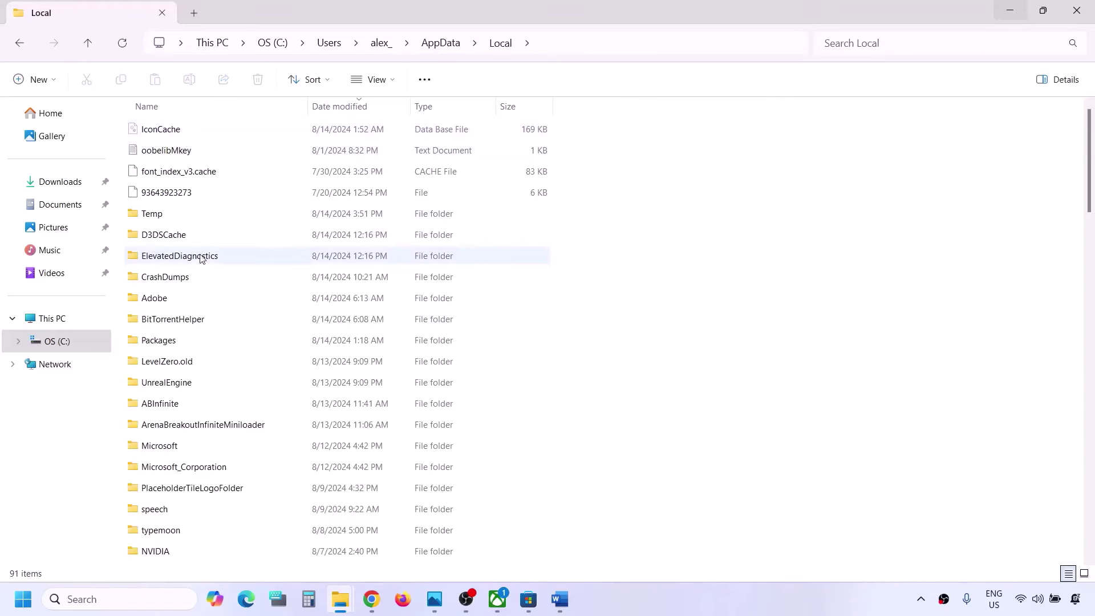
- Open Packages and then the Microsoft.XboxIdentityProvider_8wekyb3d8bbwe folder
left_click(188, 342)
double_click(209, 342)
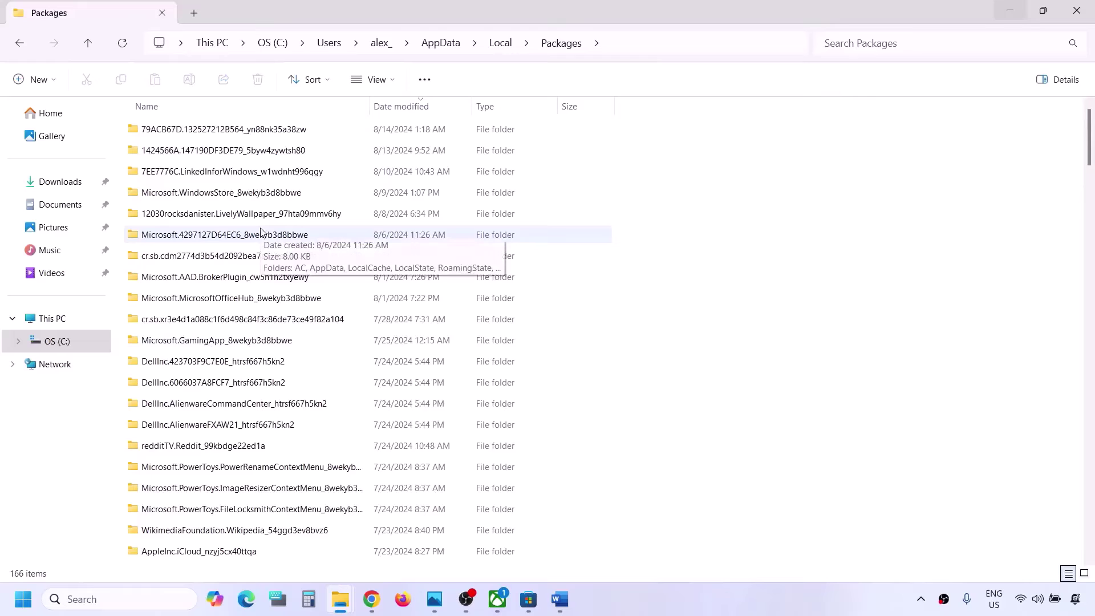
scroll(261, 231, "down", 2)
scroll(261, 231, "down", 4)
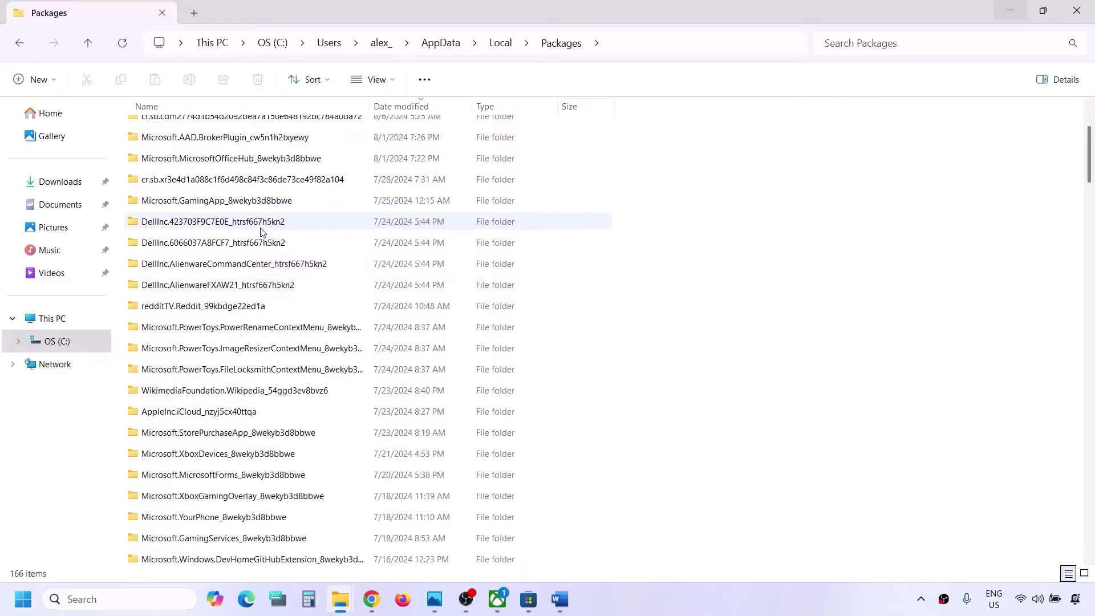
scroll(261, 231, "down", 3)
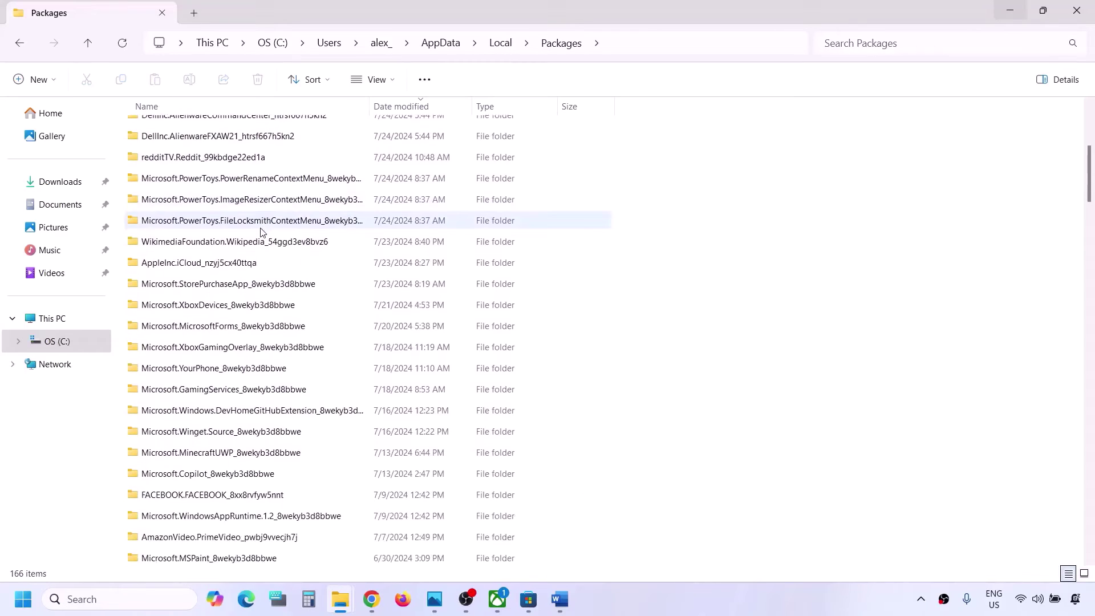
scroll(261, 231, "down", 5)
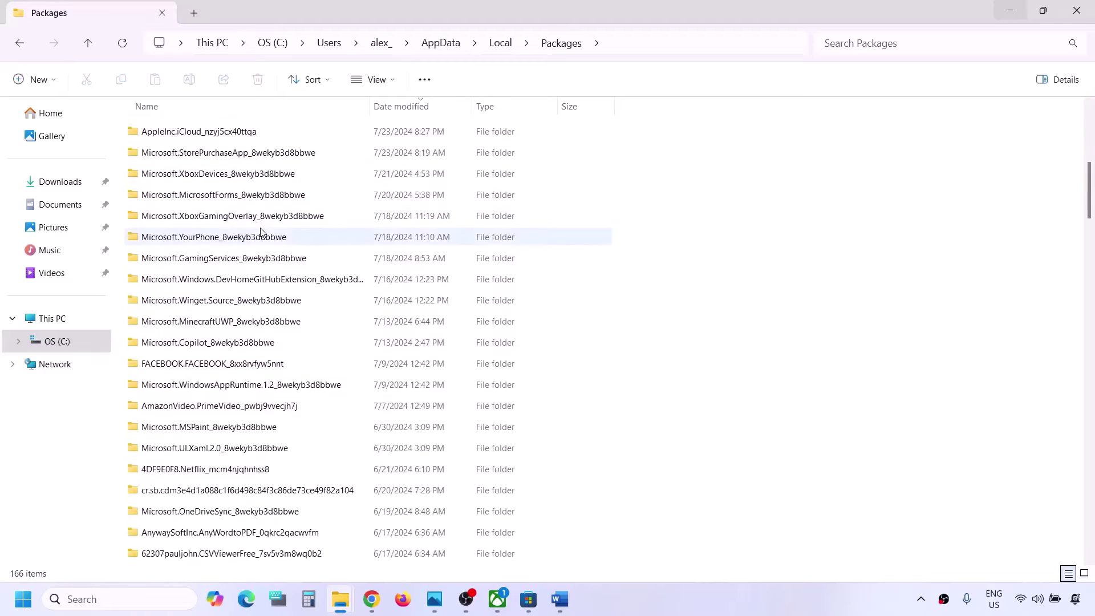
scroll(262, 231, "down", 2)
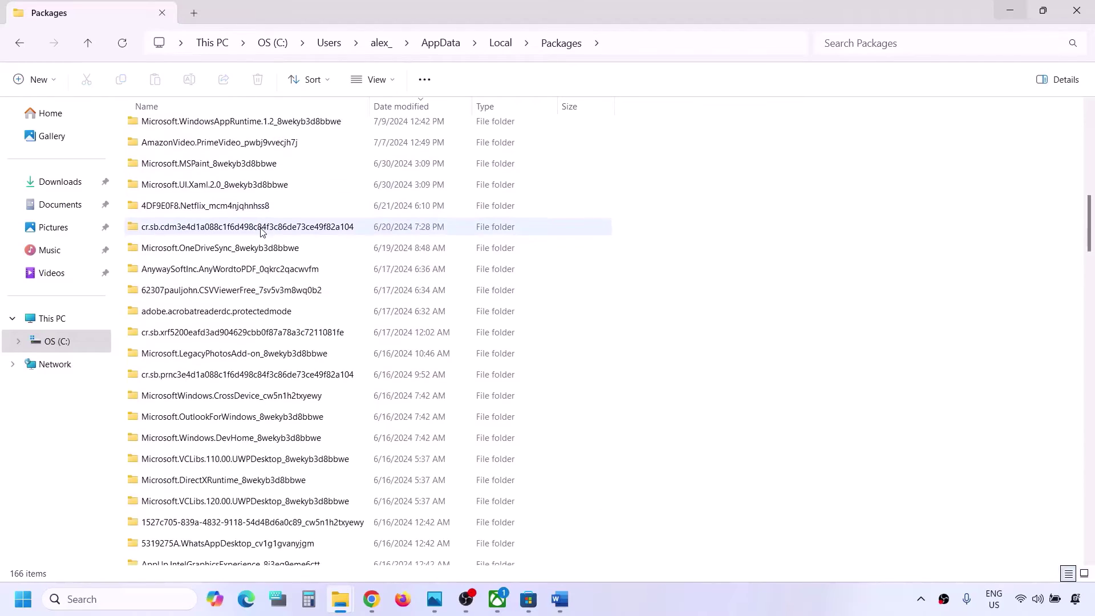
scroll(261, 230, "down", 6)
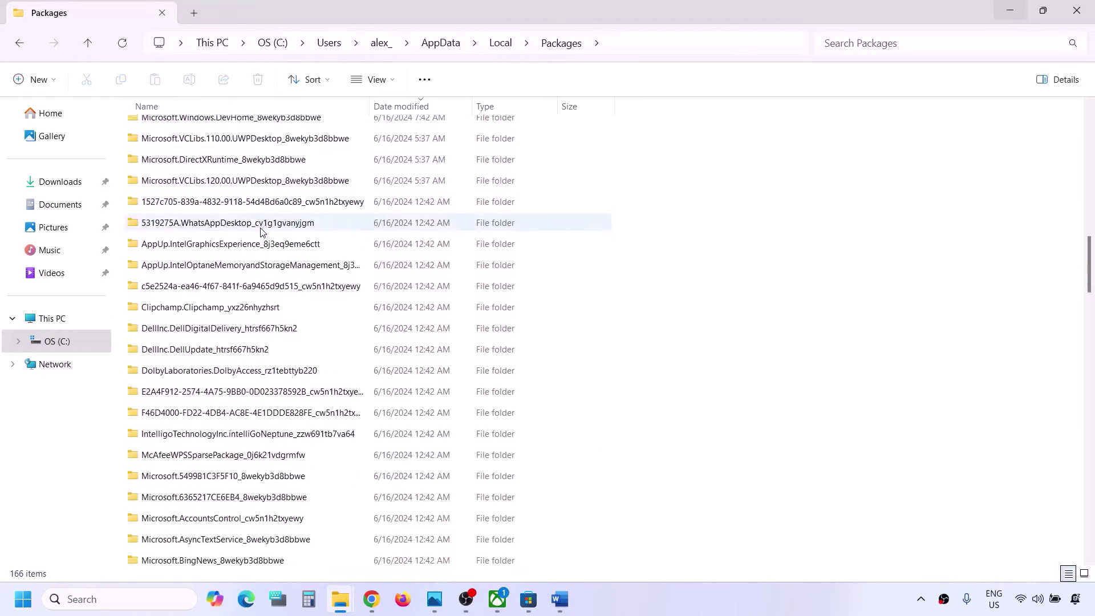
scroll(261, 230, "down", 3)
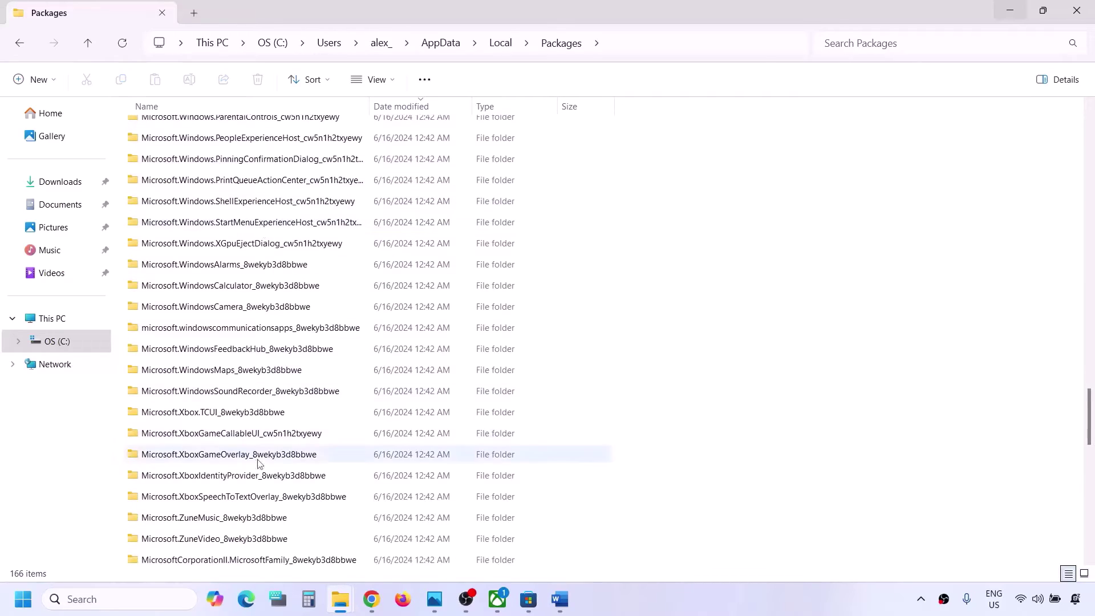
left_click(240, 476)
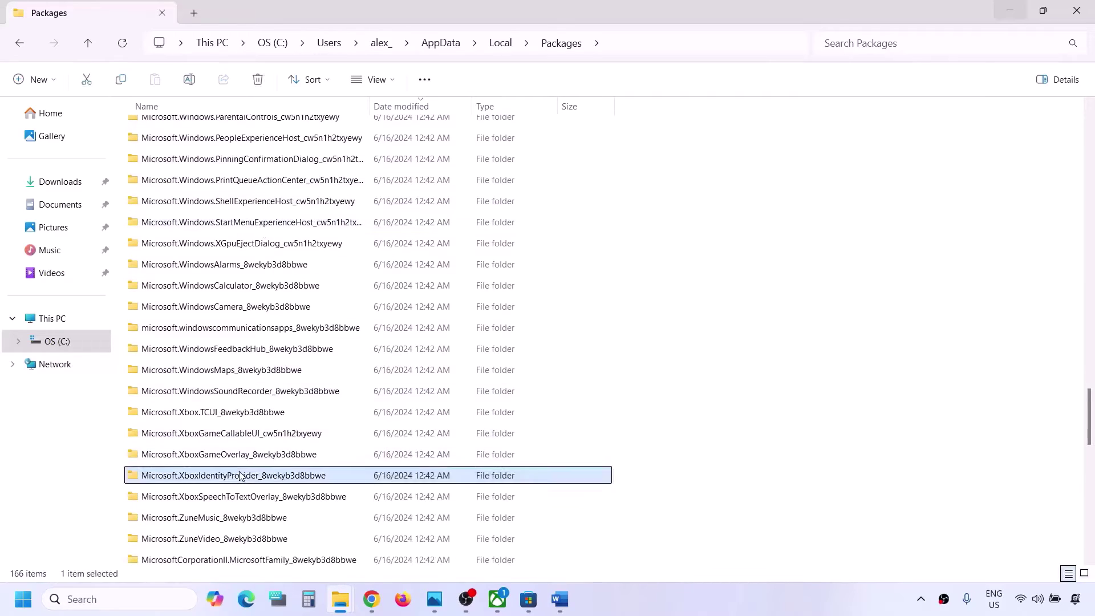
double_click(278, 481)
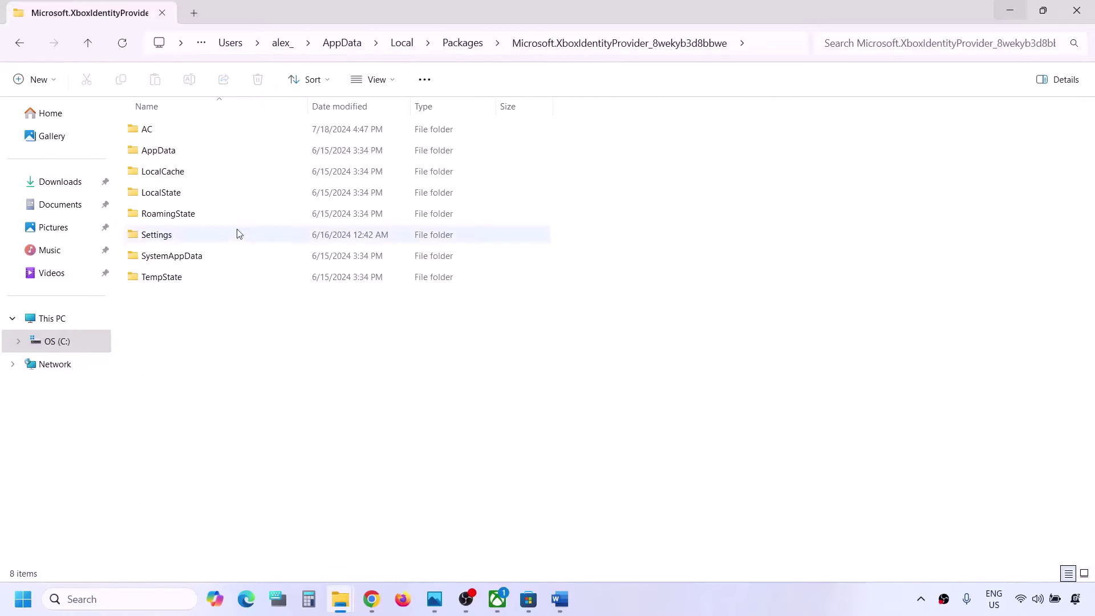
- Open AC\TokenBroker inside the package, which turns out to be empty
left_click(174, 134)
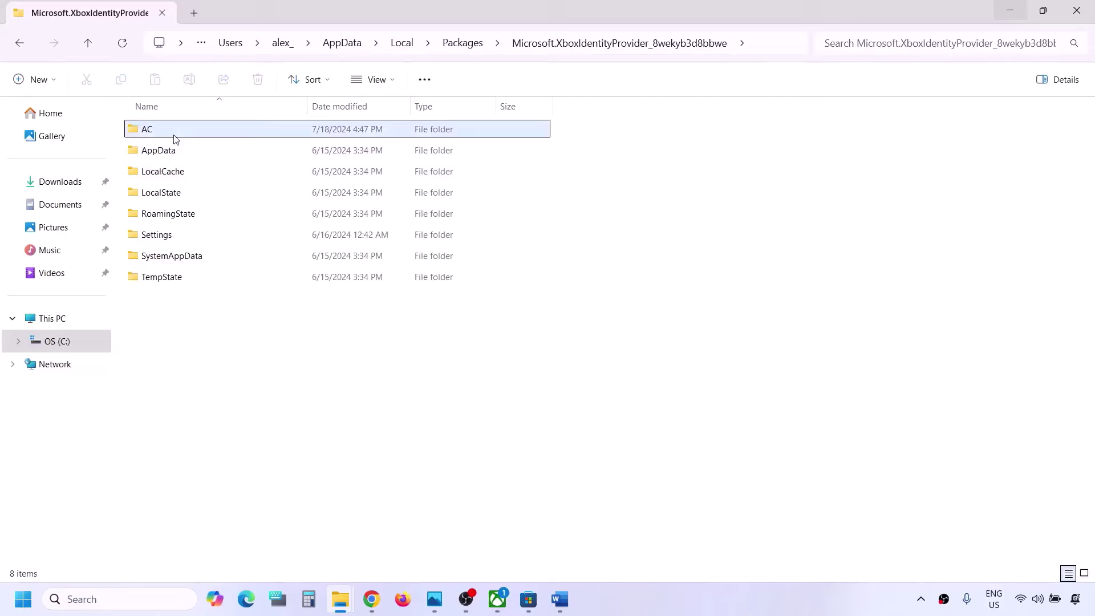
double_click(189, 136)
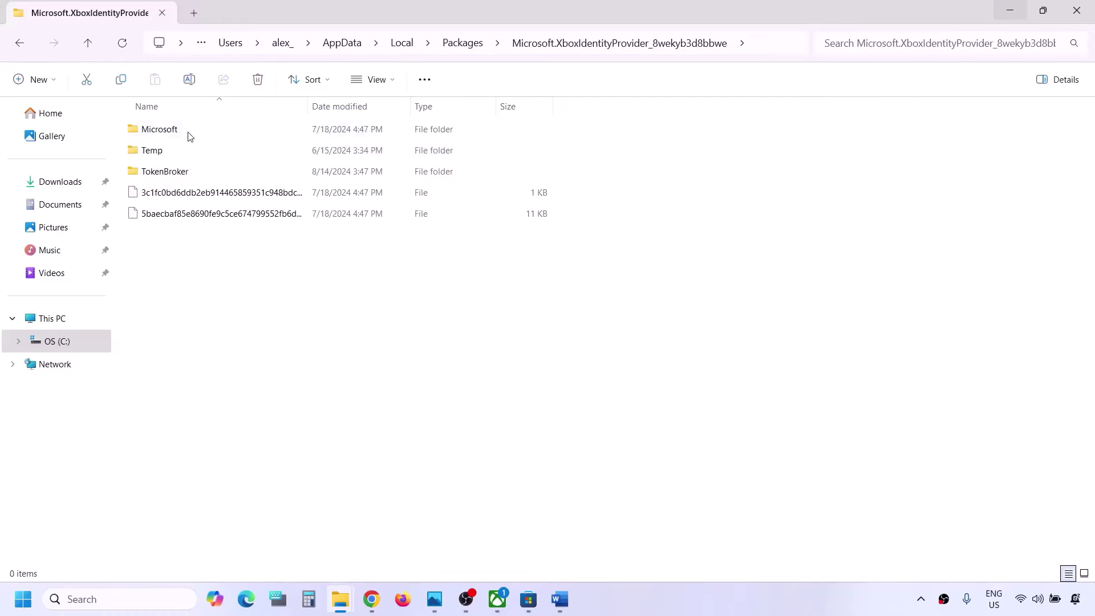
left_click(185, 174)
double_click(194, 172)
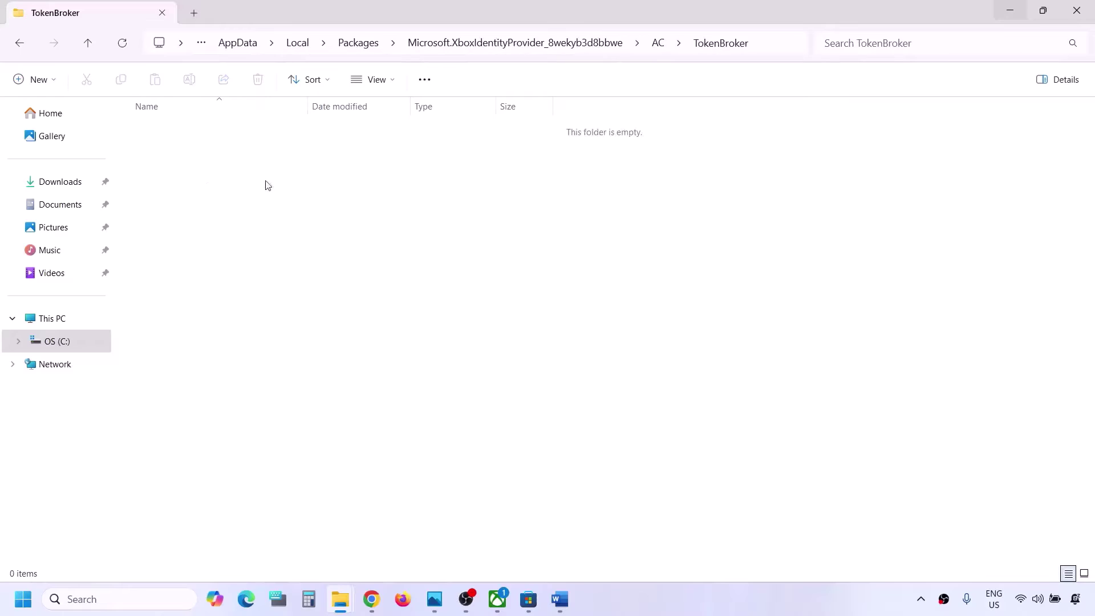
- Delete the Cache and Accounts folders from TokenBroker, then return to the Word checklist
left_click_drag(446, 293, 123, 98)
left_click(659, 590)
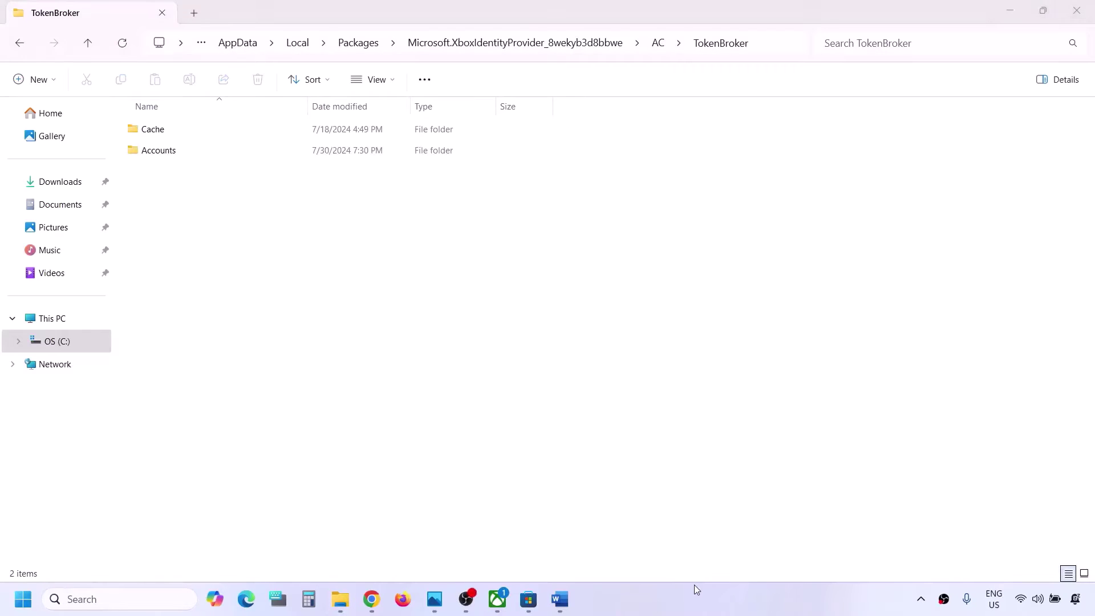
left_click_drag(287, 216, 159, 107)
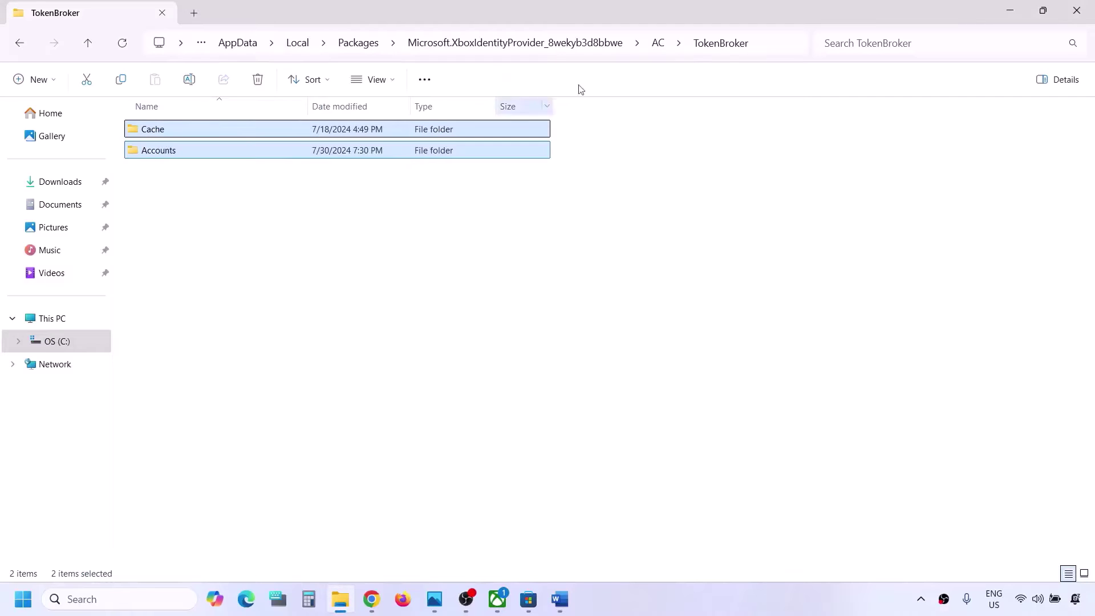
right_click(330, 130)
left_click(431, 145)
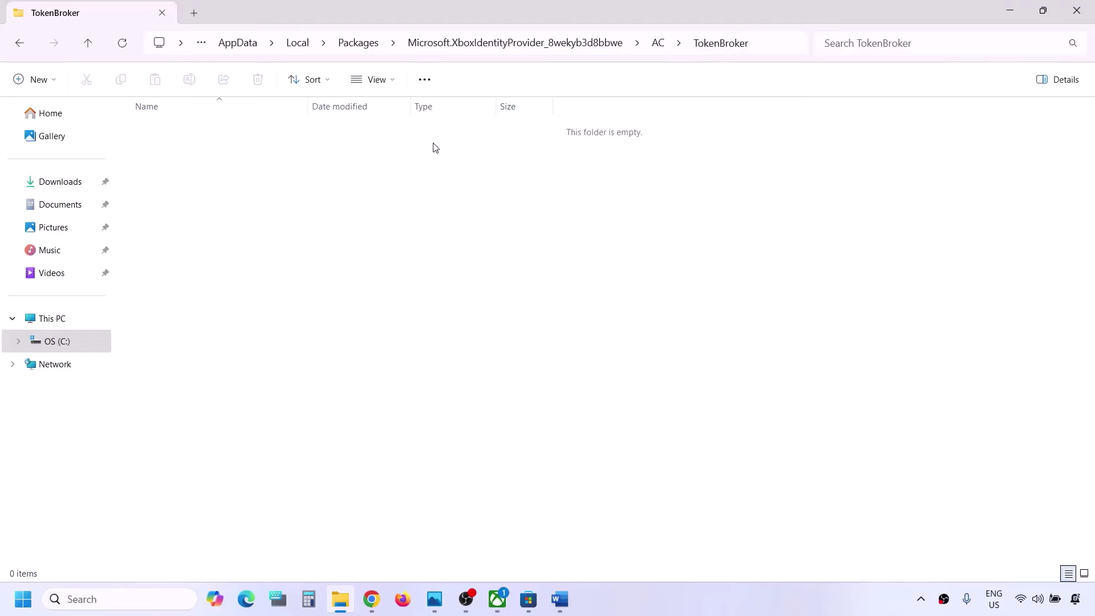
left_click(560, 599)
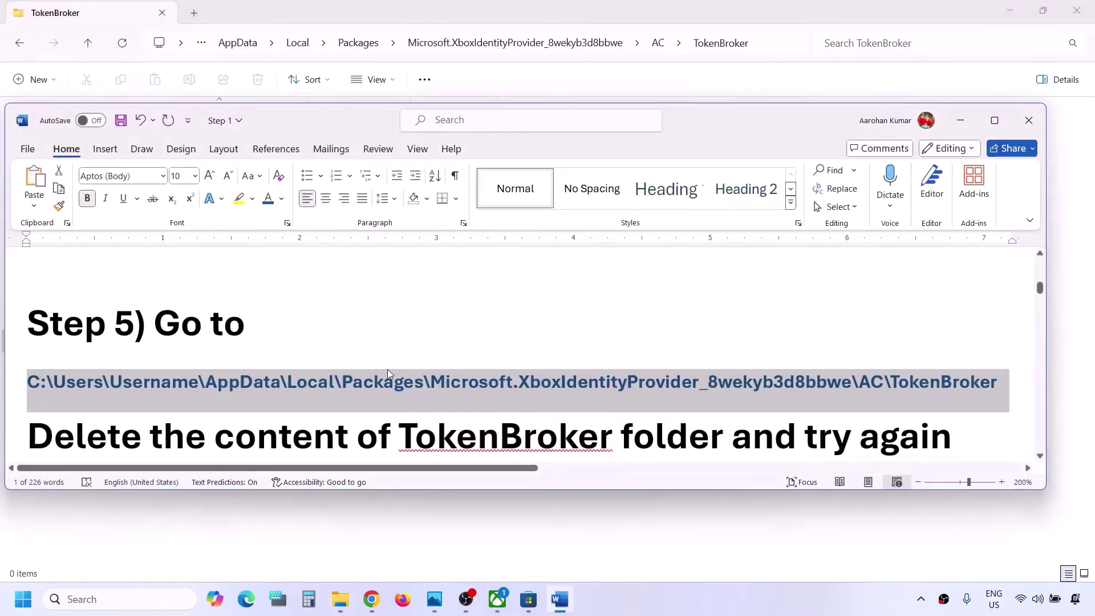
- Maximize Word, select the Step 6 automatic sign-in heading, and open Windows Settings
scroll(387, 368, "down", 1)
scroll(388, 368, "down", 4)
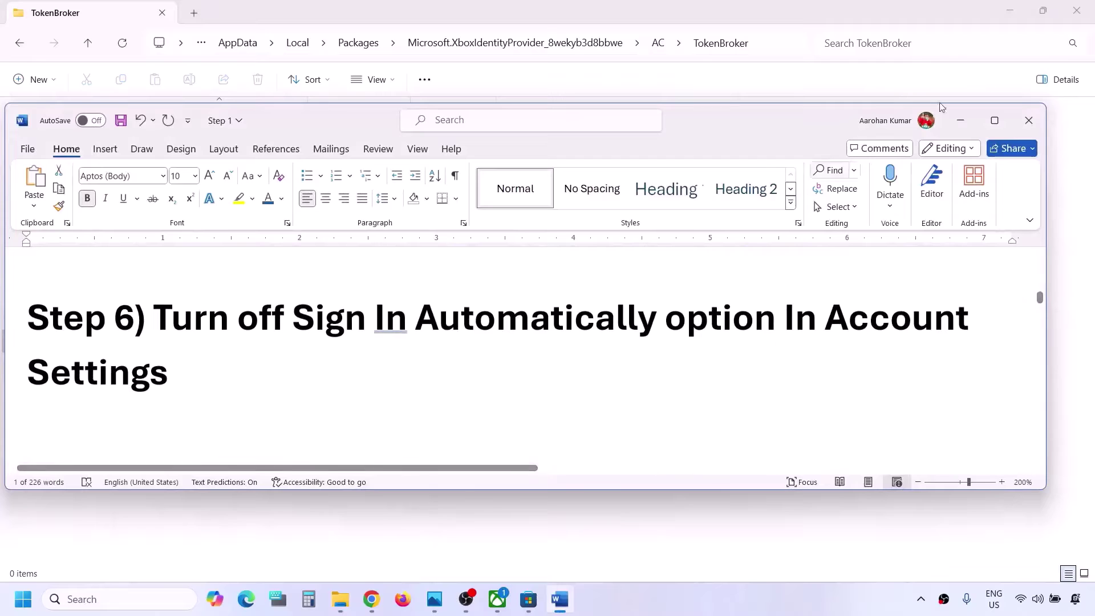
left_click(1003, 123)
scroll(641, 294, "up", 5)
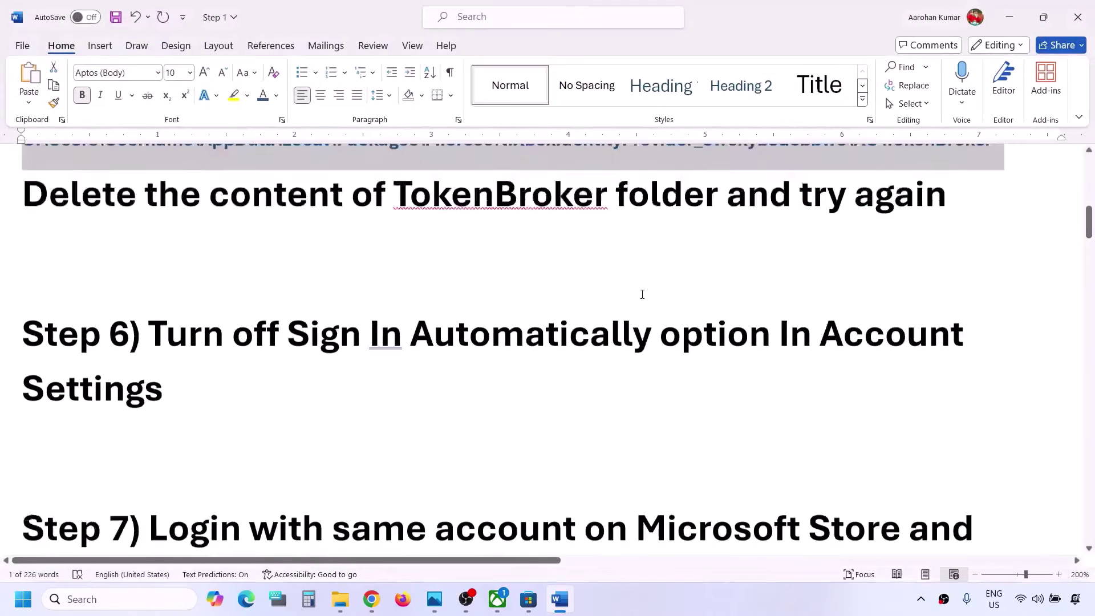
scroll(641, 294, "down", 2)
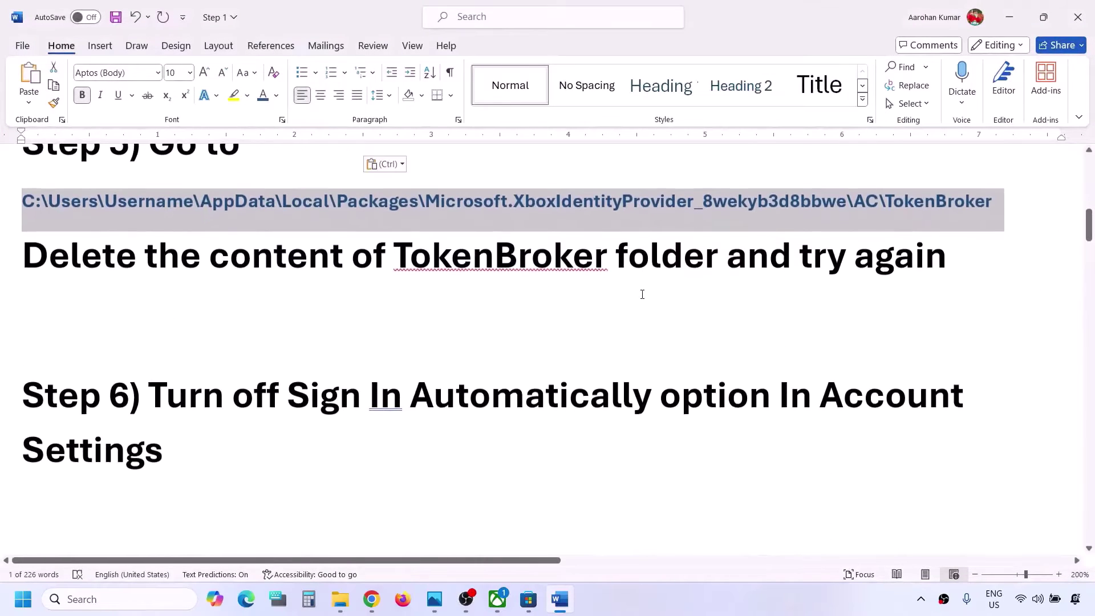
triple_click(175, 439)
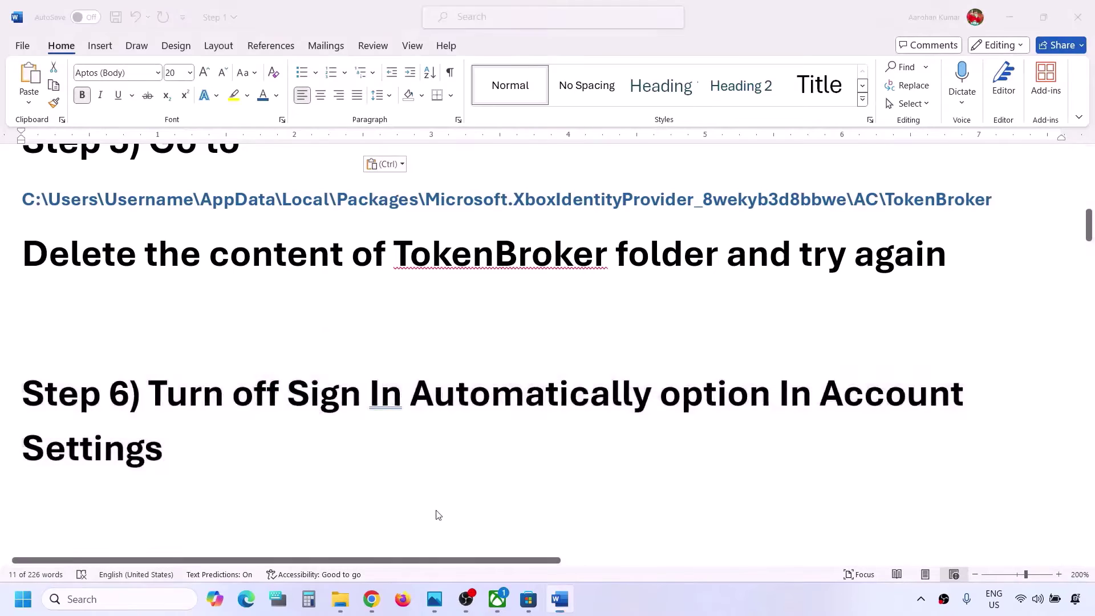
key("super+i")
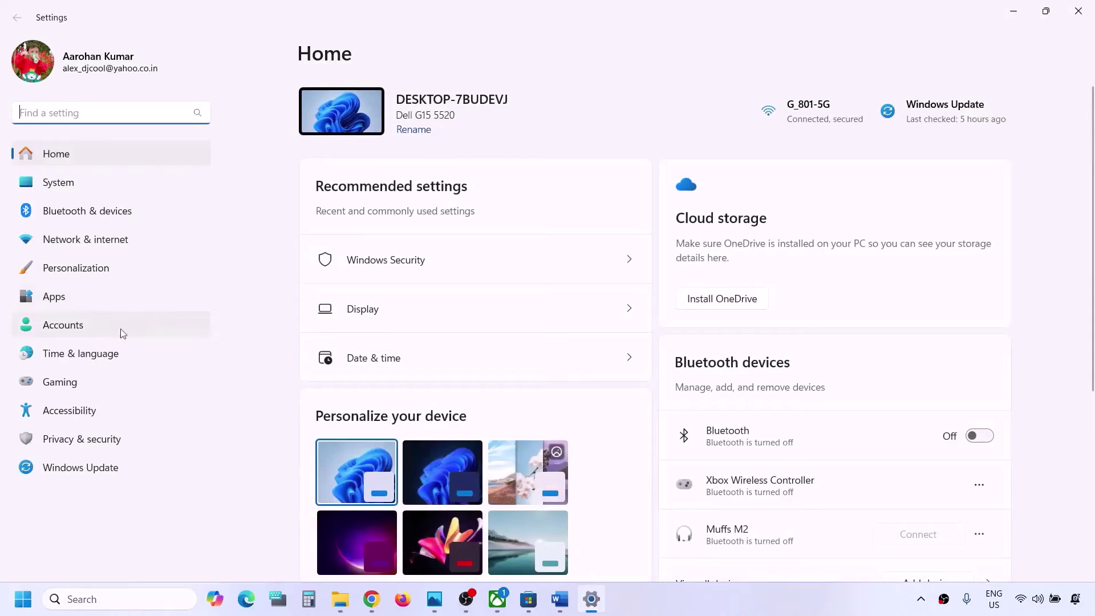
- In Accounts > Sign-in options, leave 'Use my sign-in info after updates' turned off
left_click(85, 326)
scroll(558, 311, "down", 5)
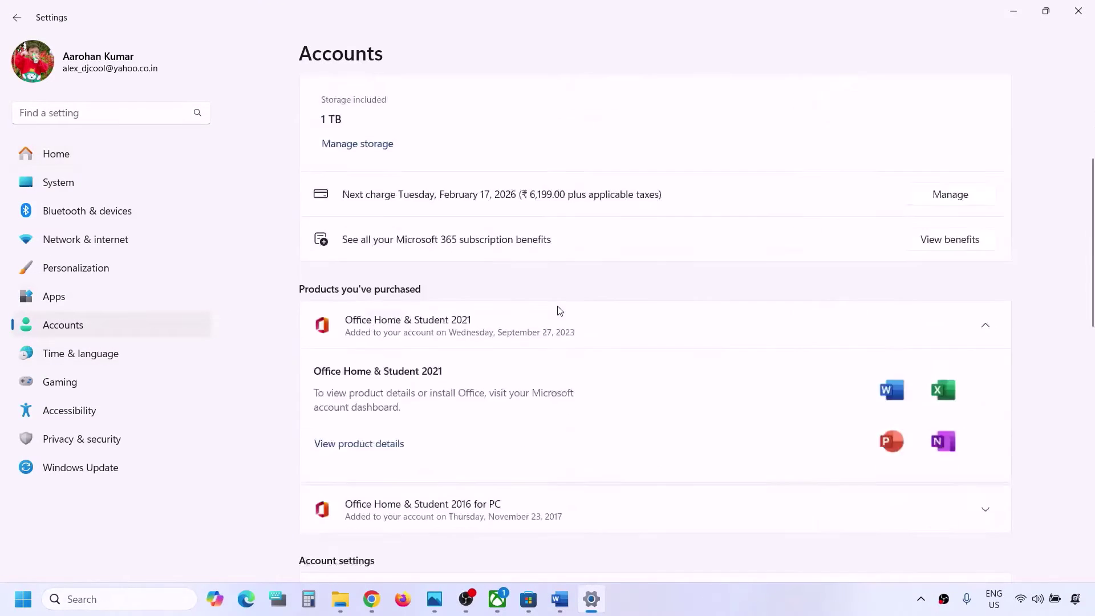
scroll(557, 311, "down", 7)
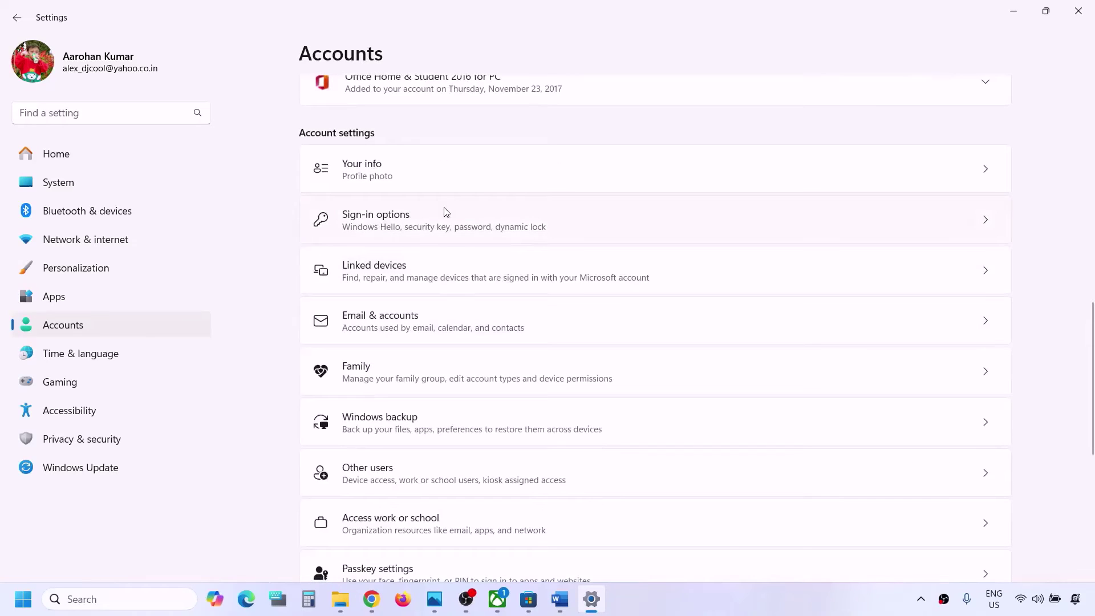
left_click(446, 213)
scroll(464, 317, "down", 4)
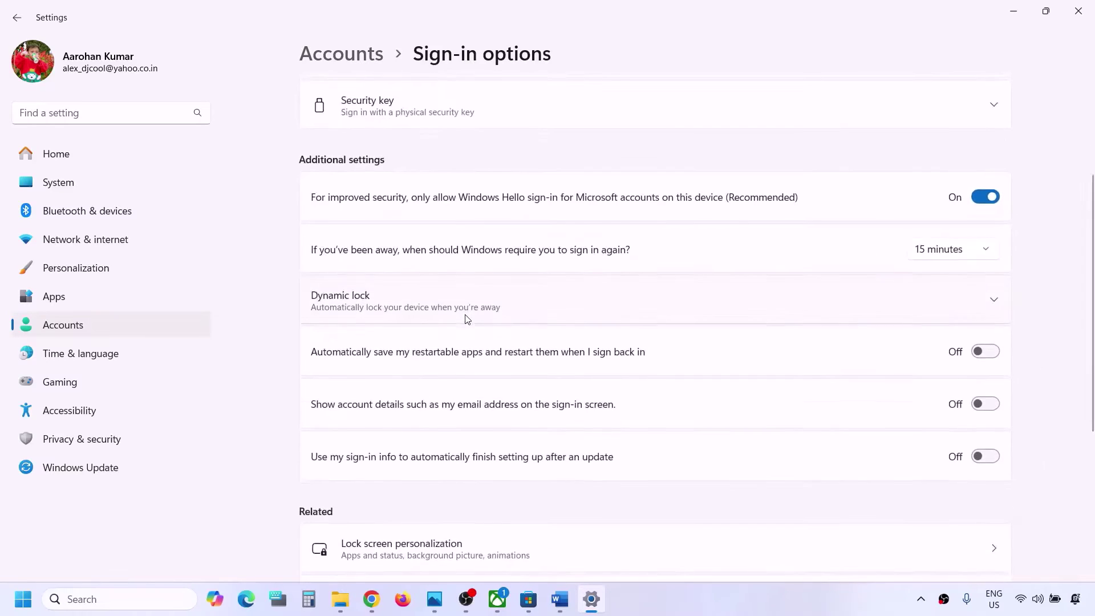
scroll(349, 204, "up", 1)
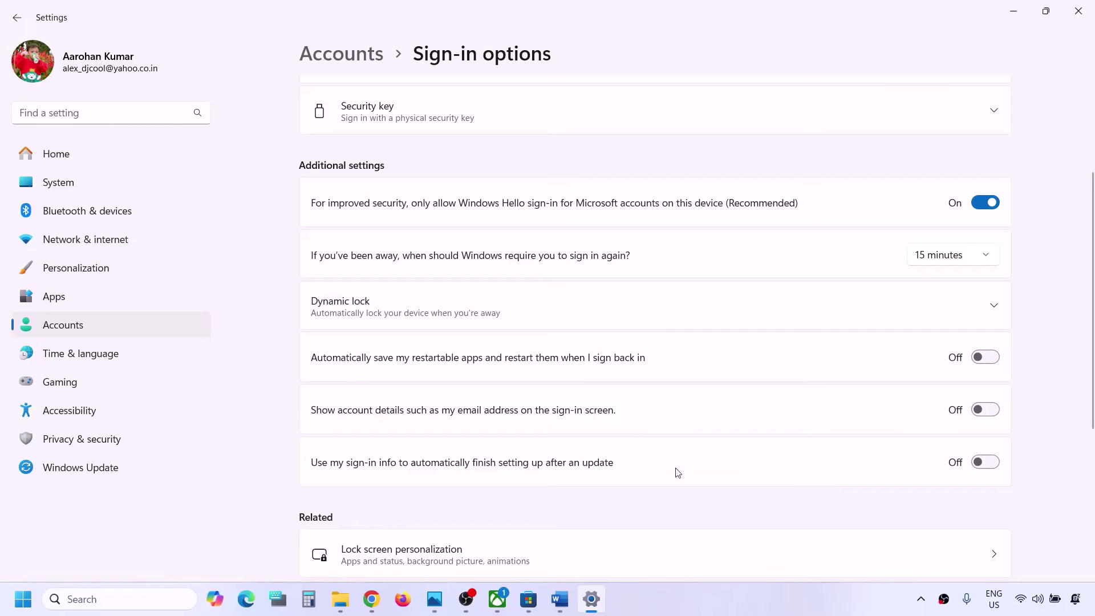
left_click(987, 462)
left_click(991, 462)
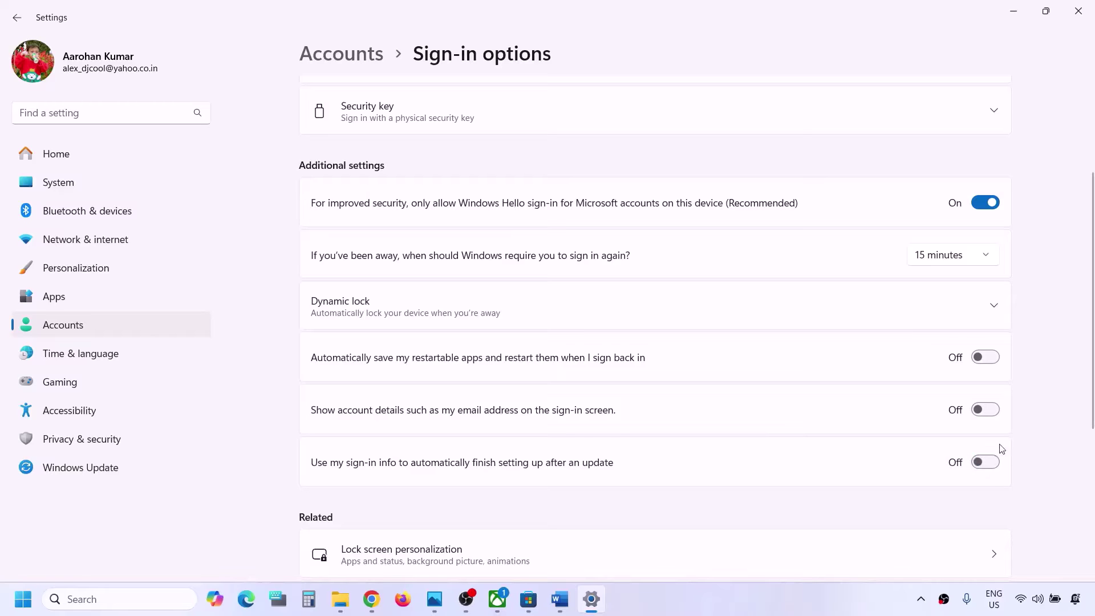
- Close Settings, select the Step 7 Store login instruction, and bring up Microsoft Store
left_click(1091, 5)
scroll(475, 305, "down", 4)
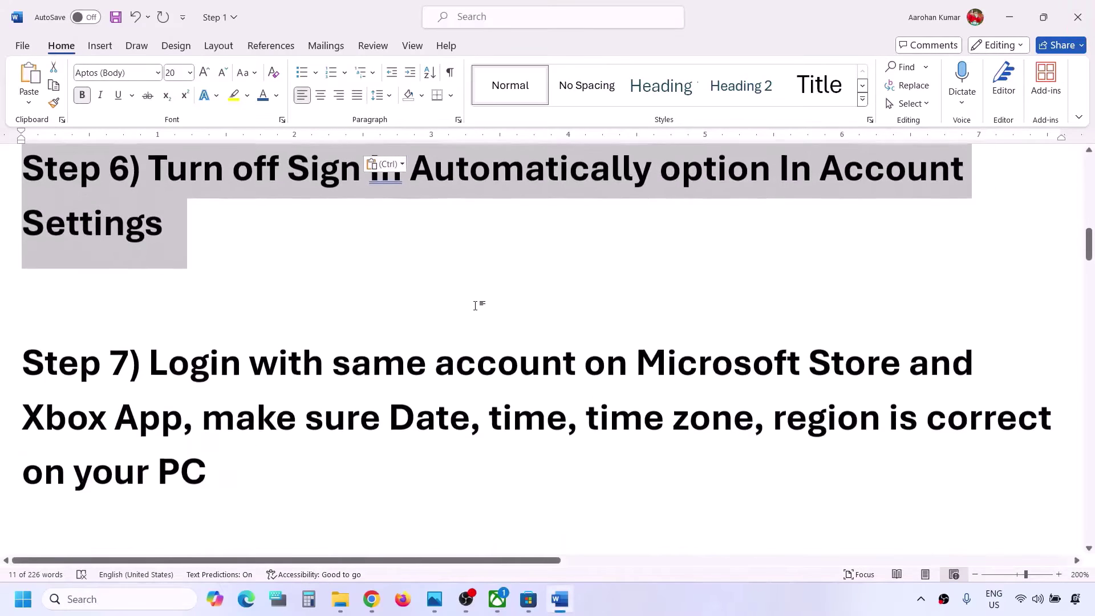
scroll(475, 305, "down", 1)
left_click_drag(149, 345, 176, 401)
left_click(528, 599)
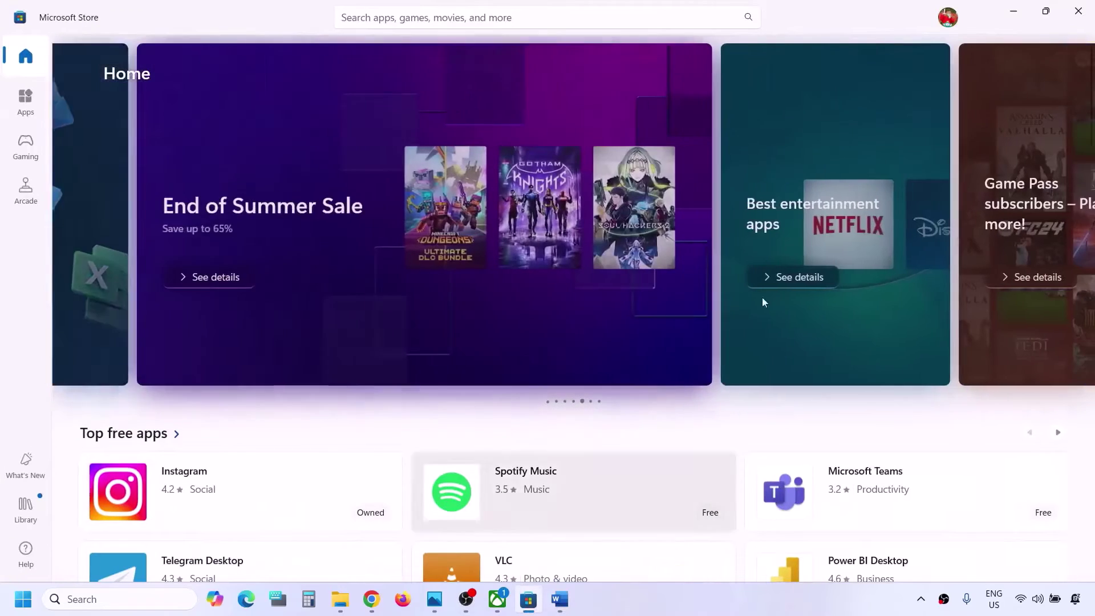
- Sign back in to Microsoft Store with the second listed Microsoft account and its PIN
left_click(948, 19)
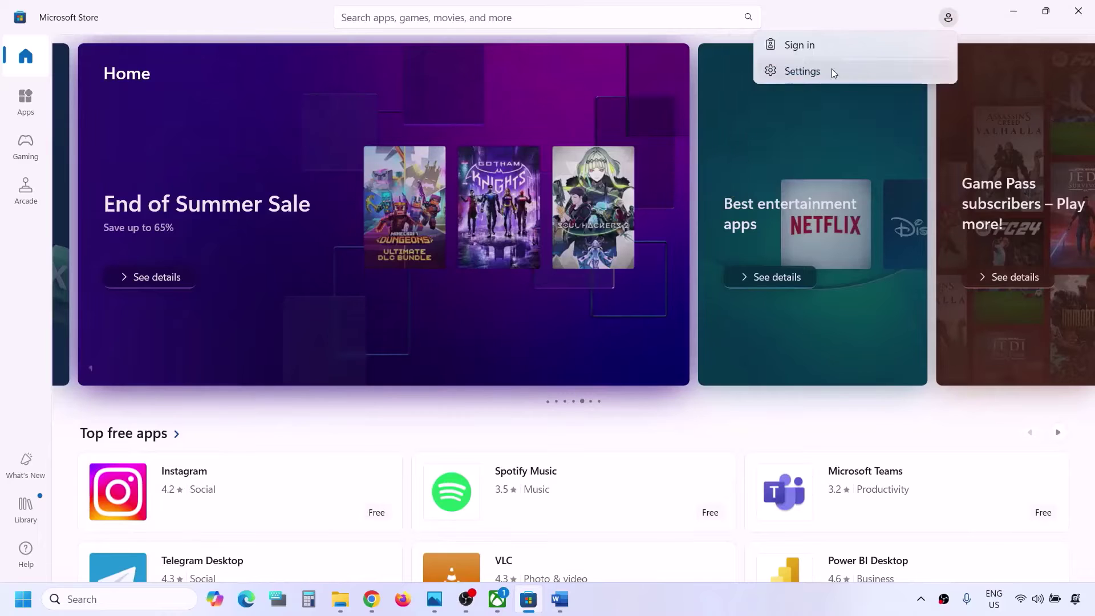
left_click(833, 39)
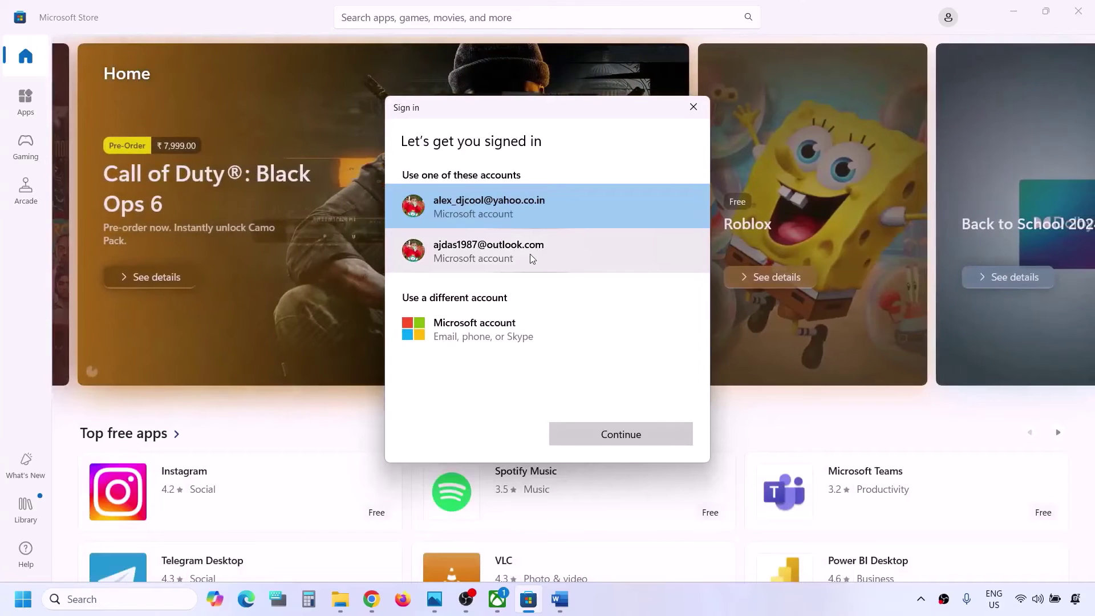
left_click(500, 259)
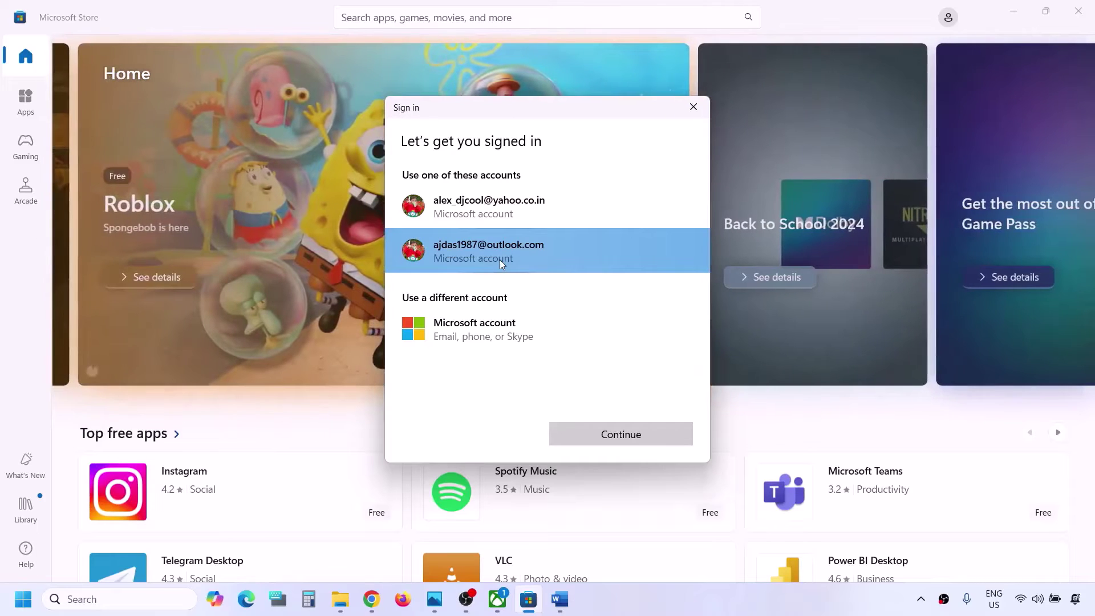
left_click(652, 432)
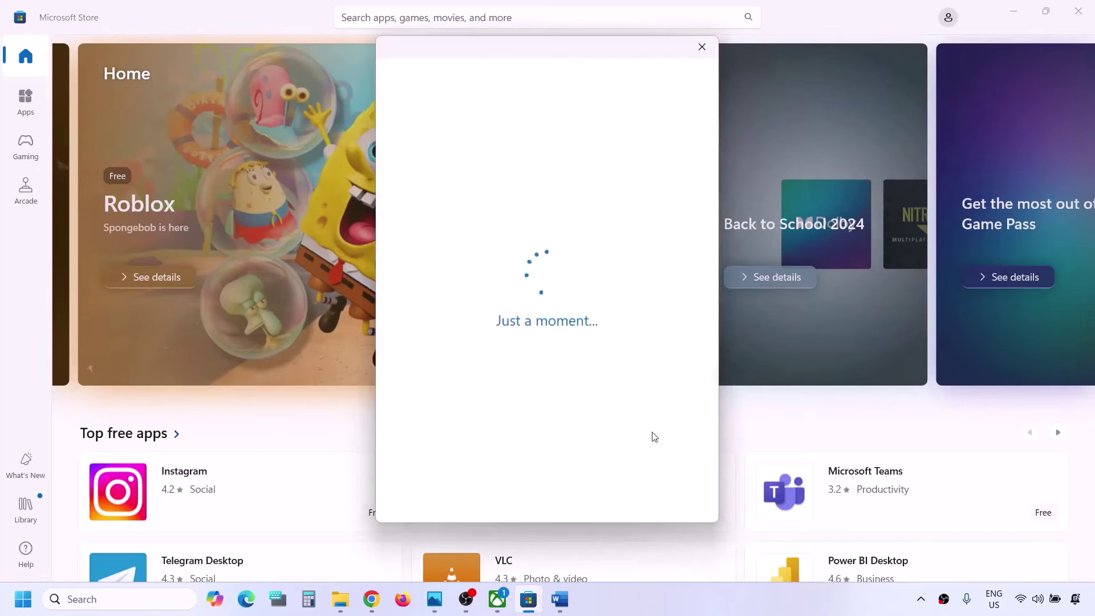
type("****")
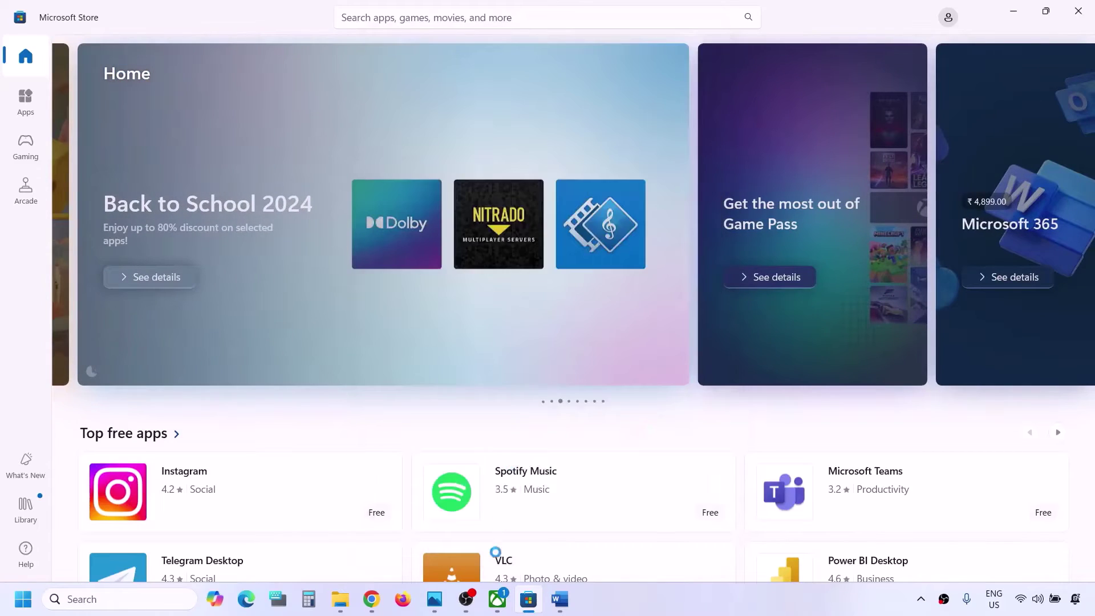
- Sign out of the Xbox app and sign in with the second Microsoft account, finishing at LET'S GO
left_click(498, 600)
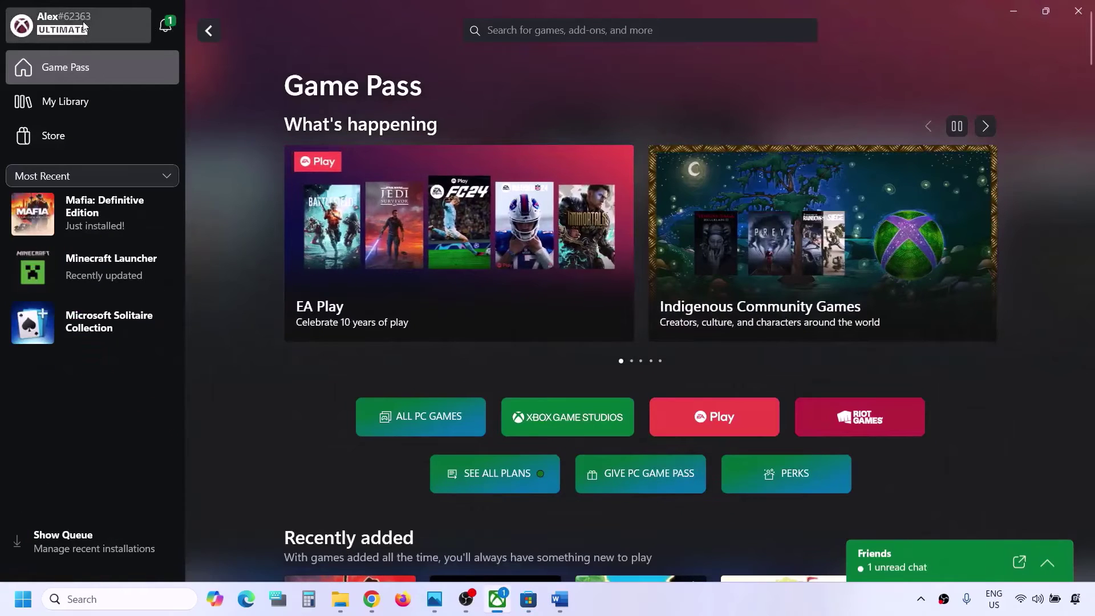
left_click(71, 29)
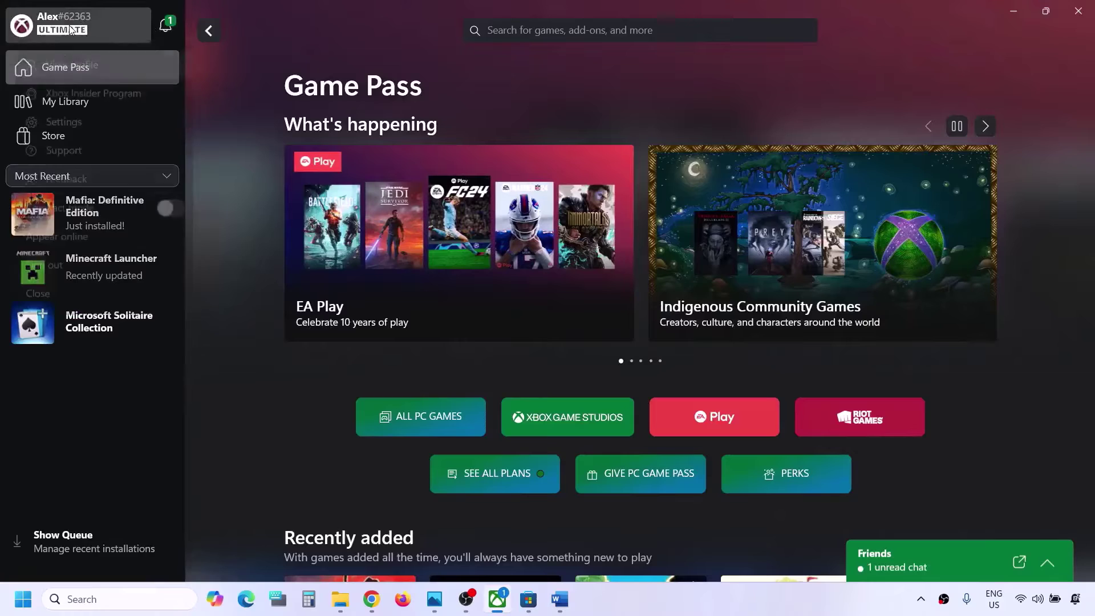
left_click(60, 277)
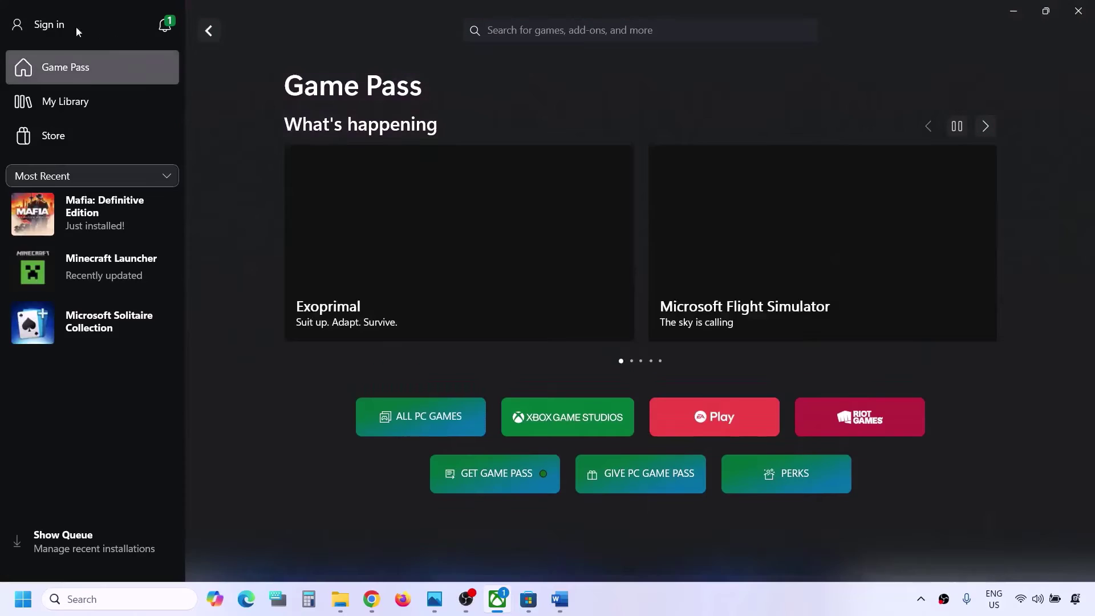
left_click(40, 24)
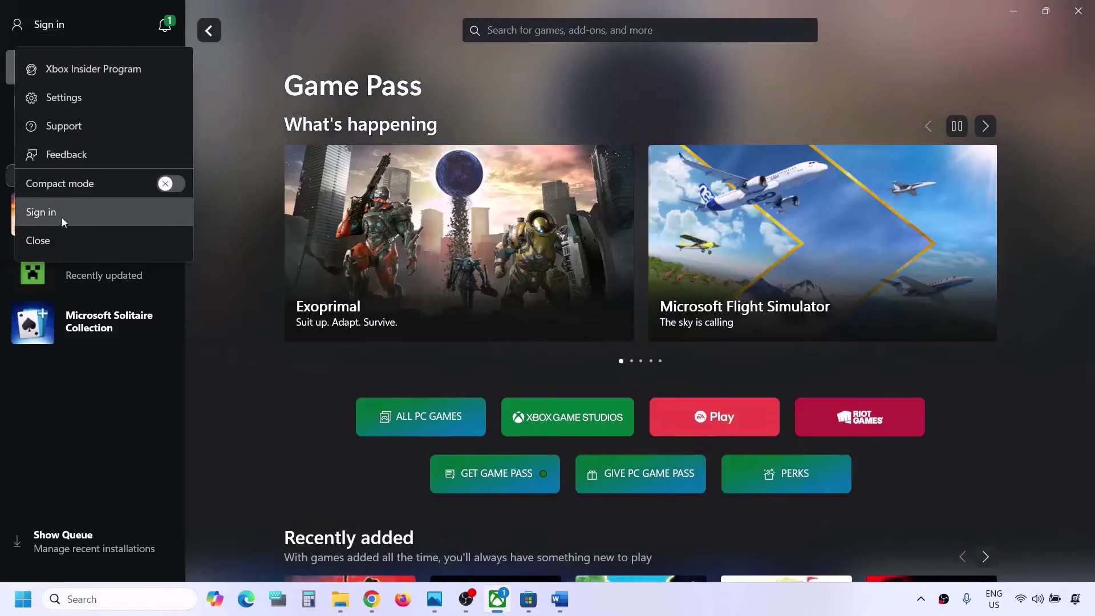
left_click(62, 217)
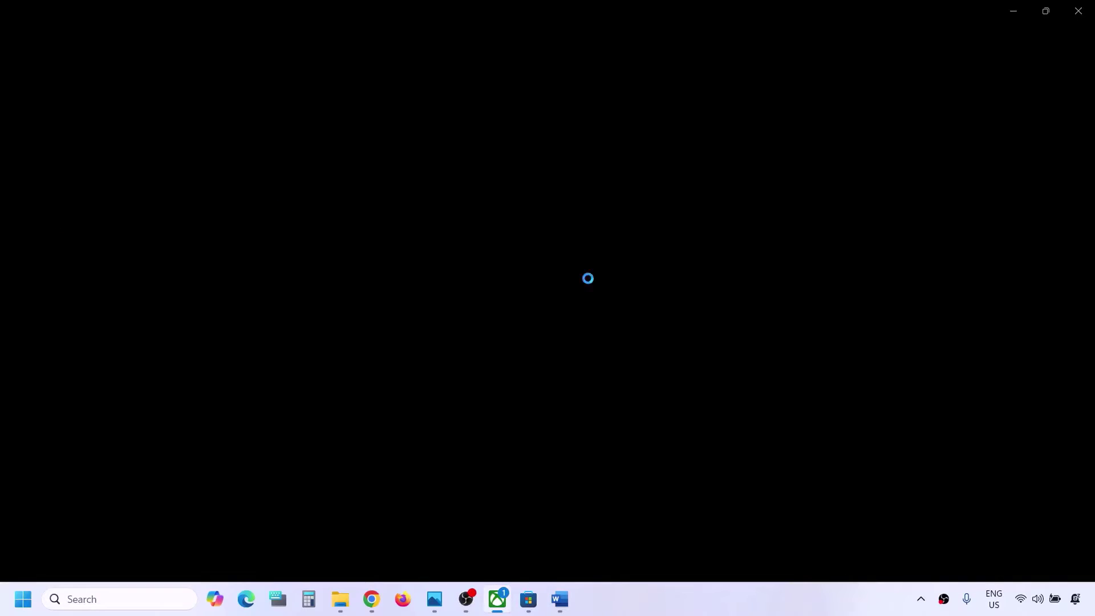
left_click(394, 252)
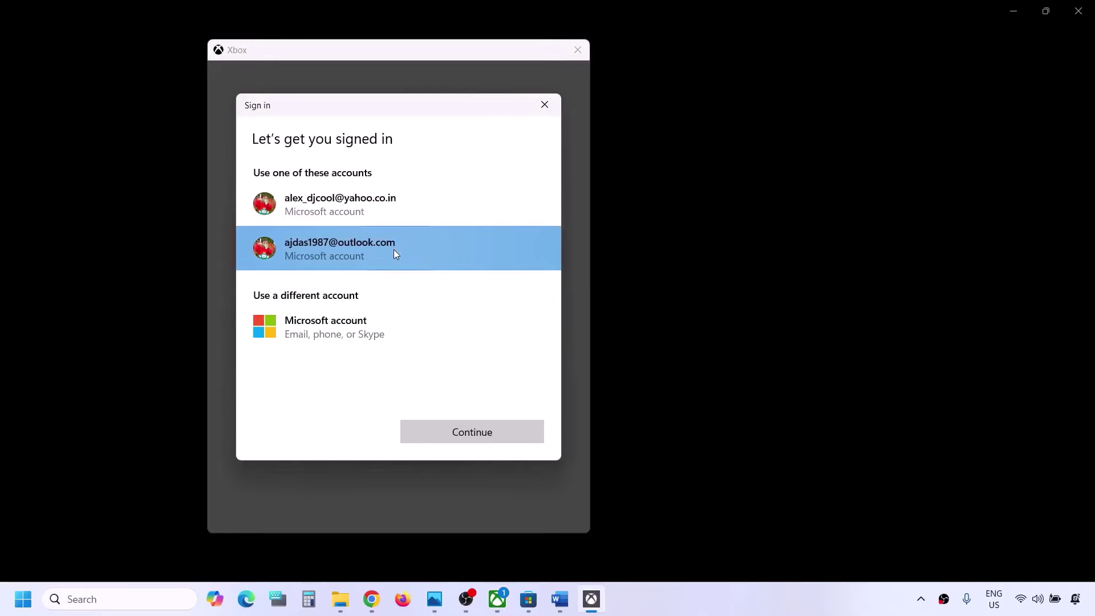
left_click(477, 434)
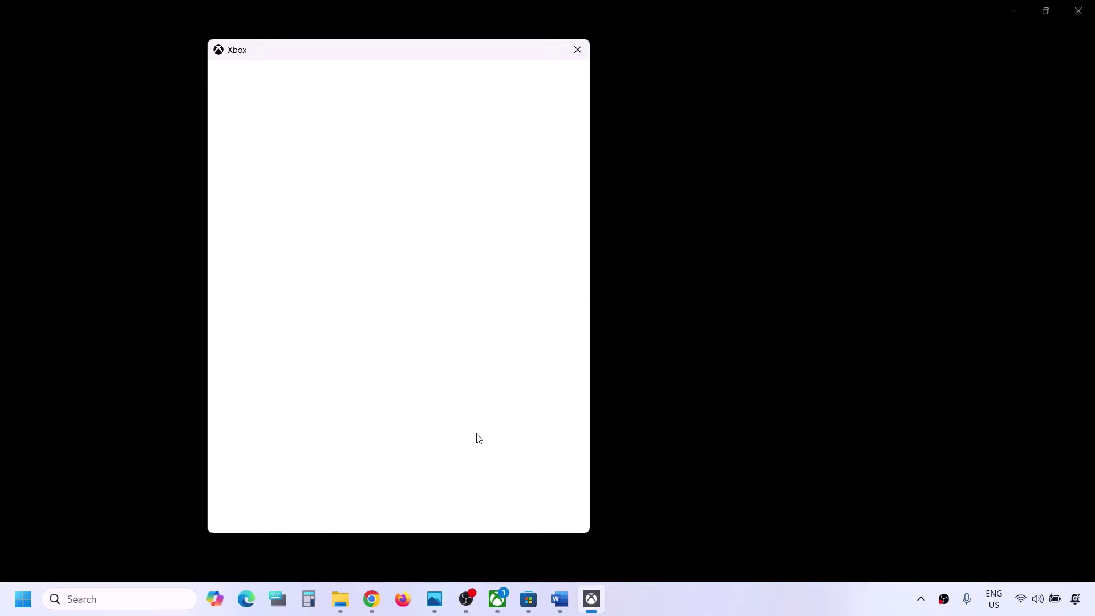
left_click(398, 511)
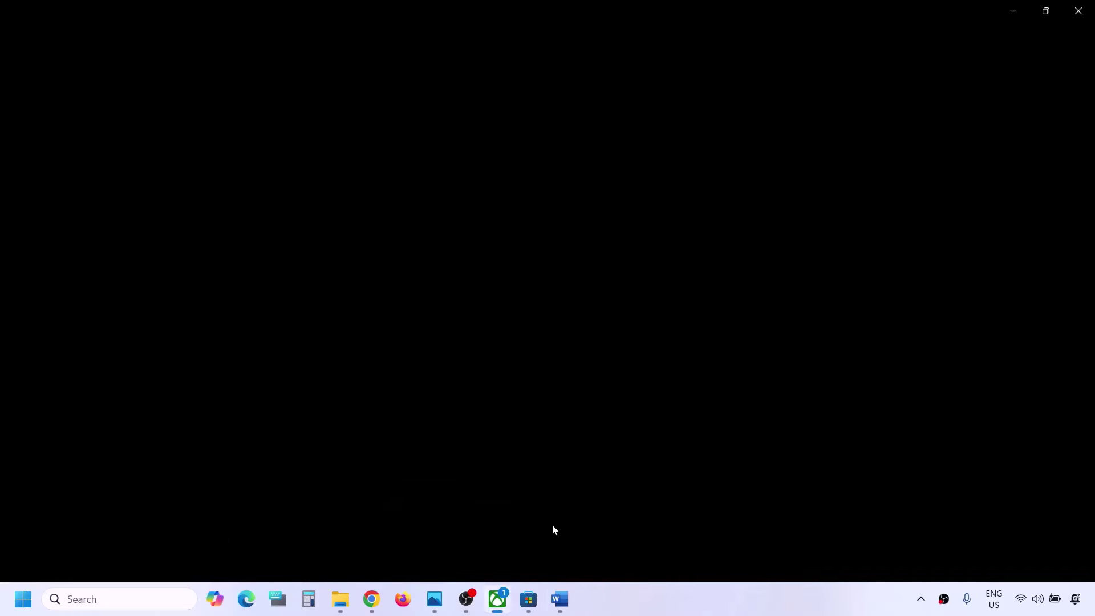
- Select Step 7's date, time and region text, then sync the PC clock in Date & time
left_click(559, 598)
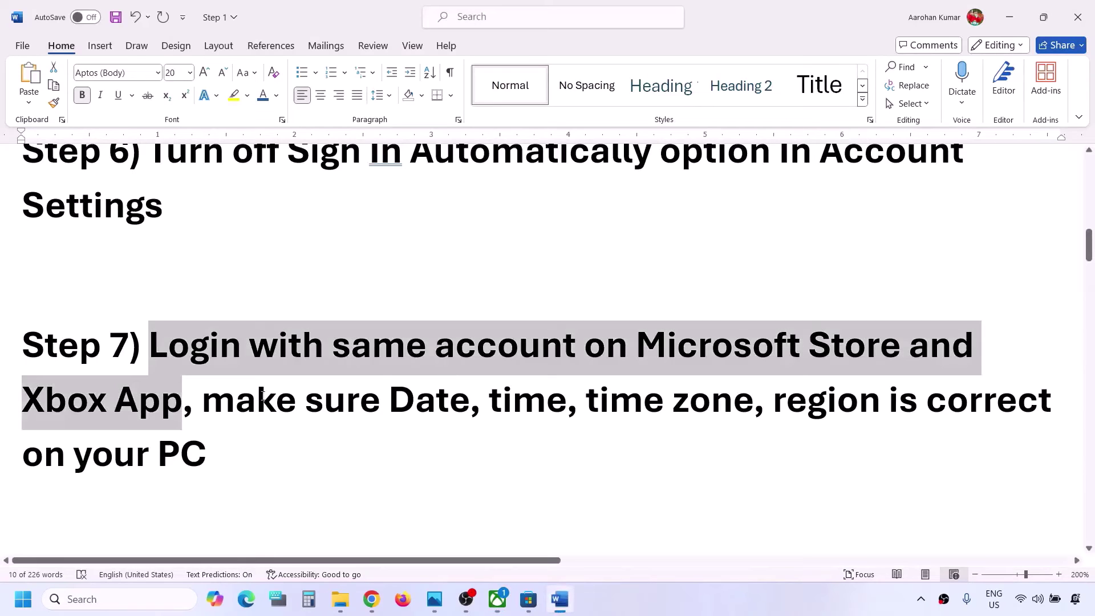
left_click_drag(203, 408, 679, 435)
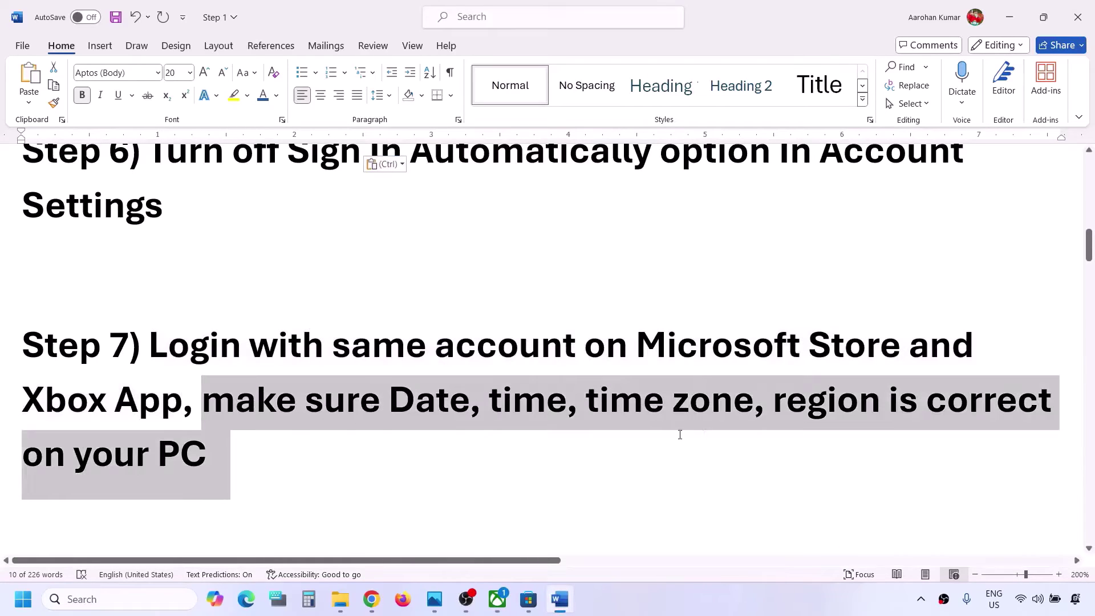
left_click_drag(254, 451, 237, 458)
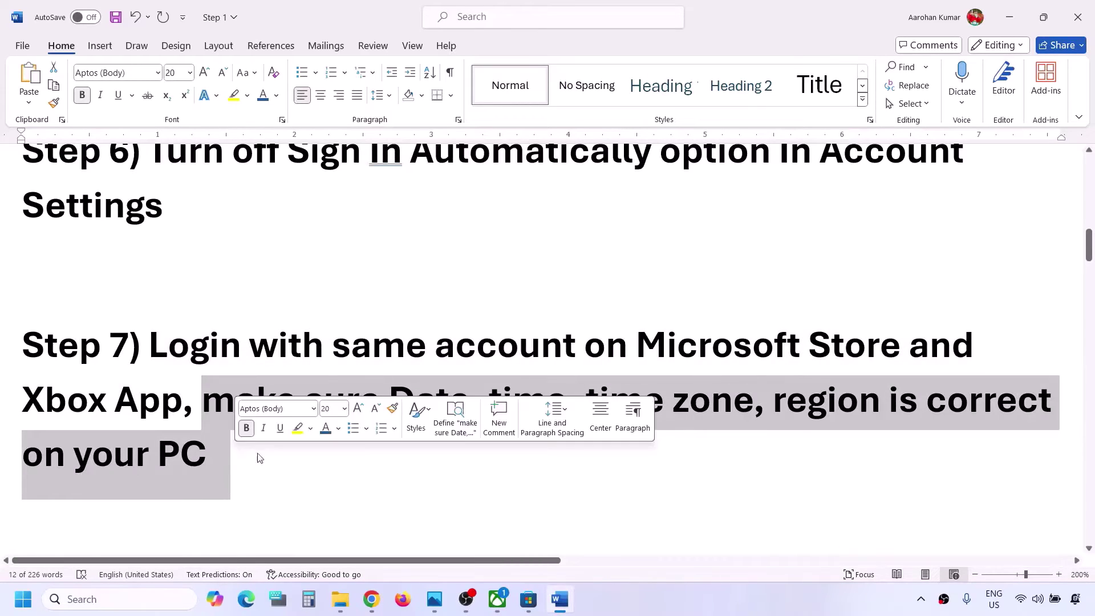
left_click(23, 598)
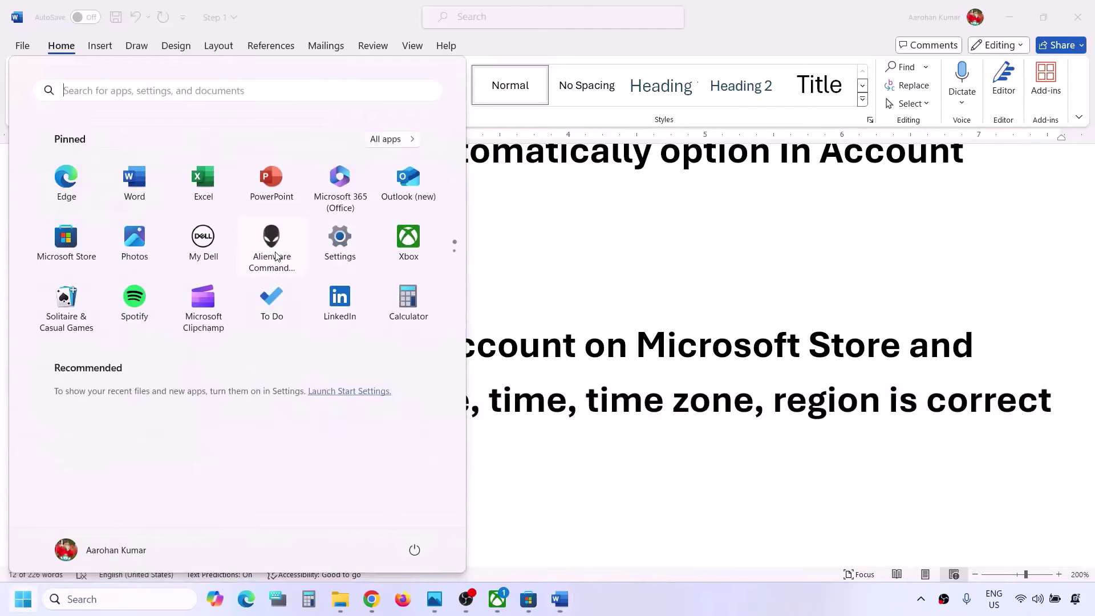
left_click(324, 244)
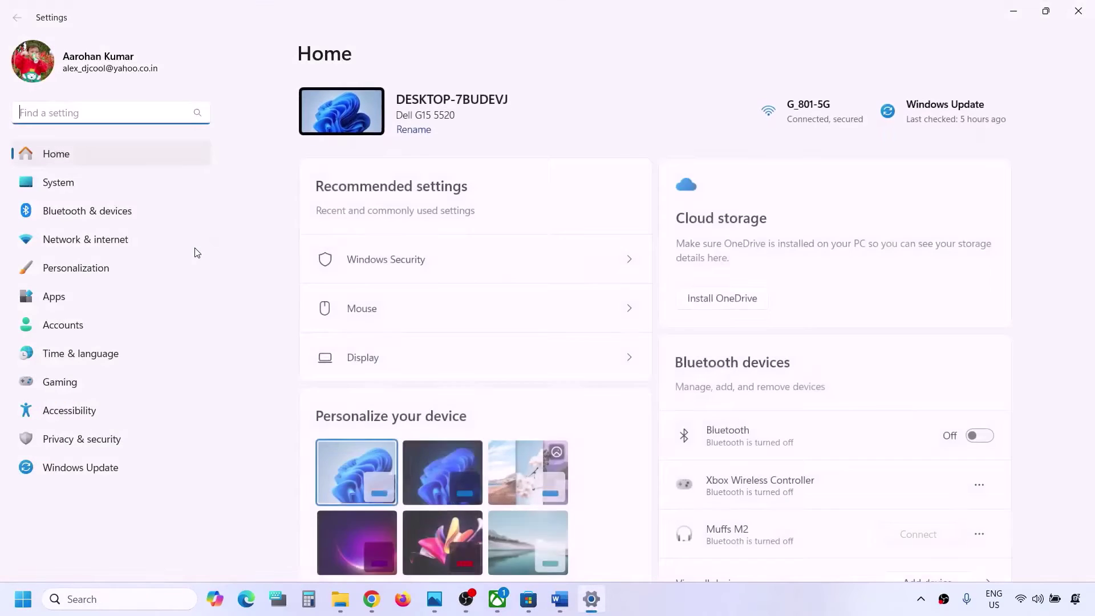
left_click(76, 358)
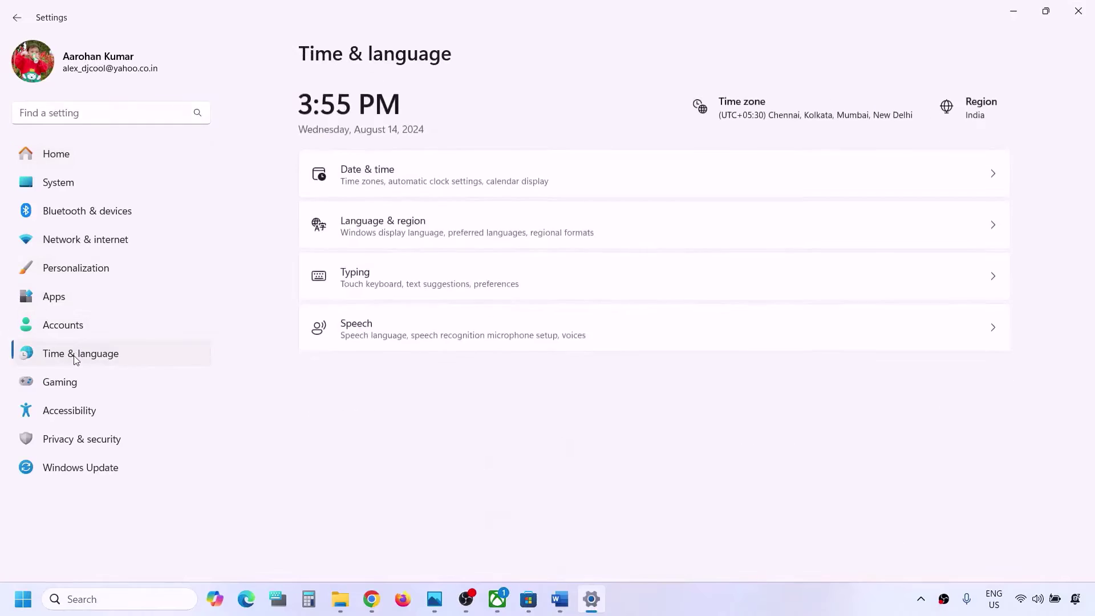
left_click(389, 176)
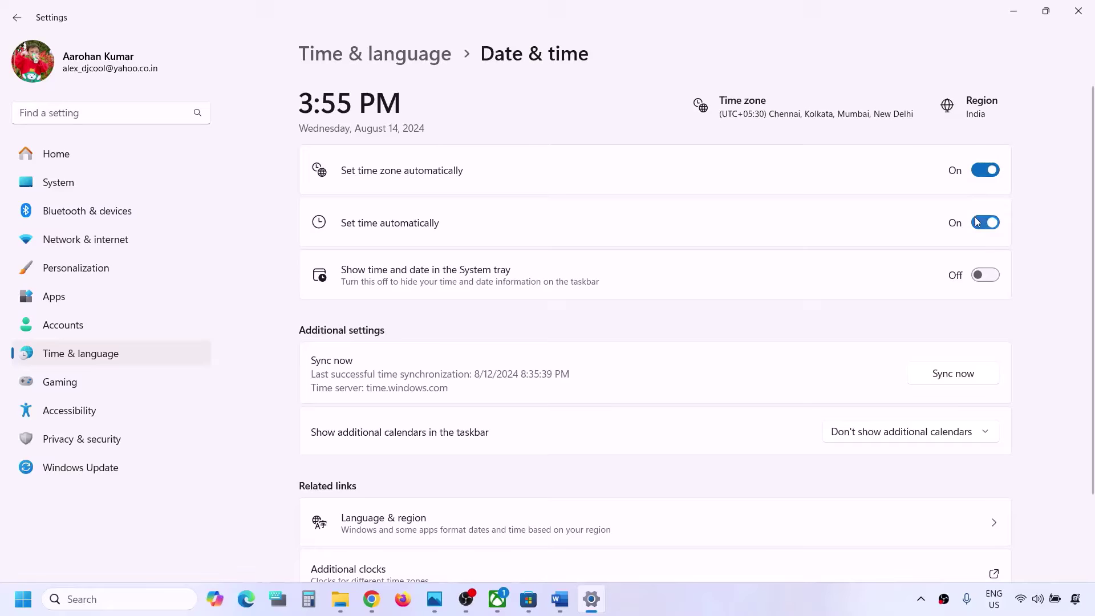
left_click(956, 380)
- Keep India as the country or region, then close Settings and scroll to Step 9
left_click(159, 351)
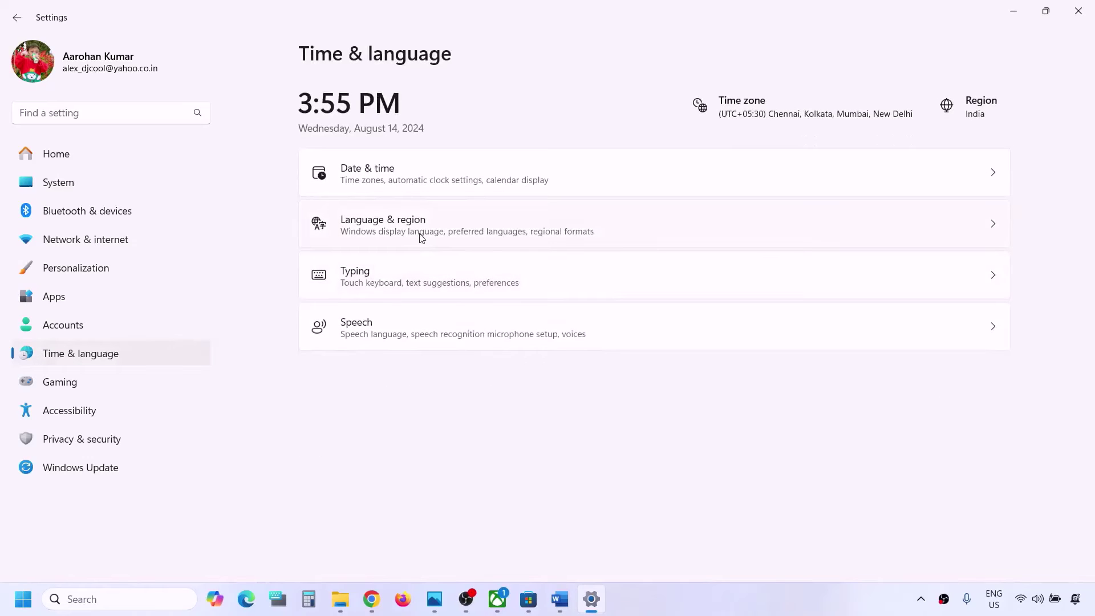
left_click(404, 233)
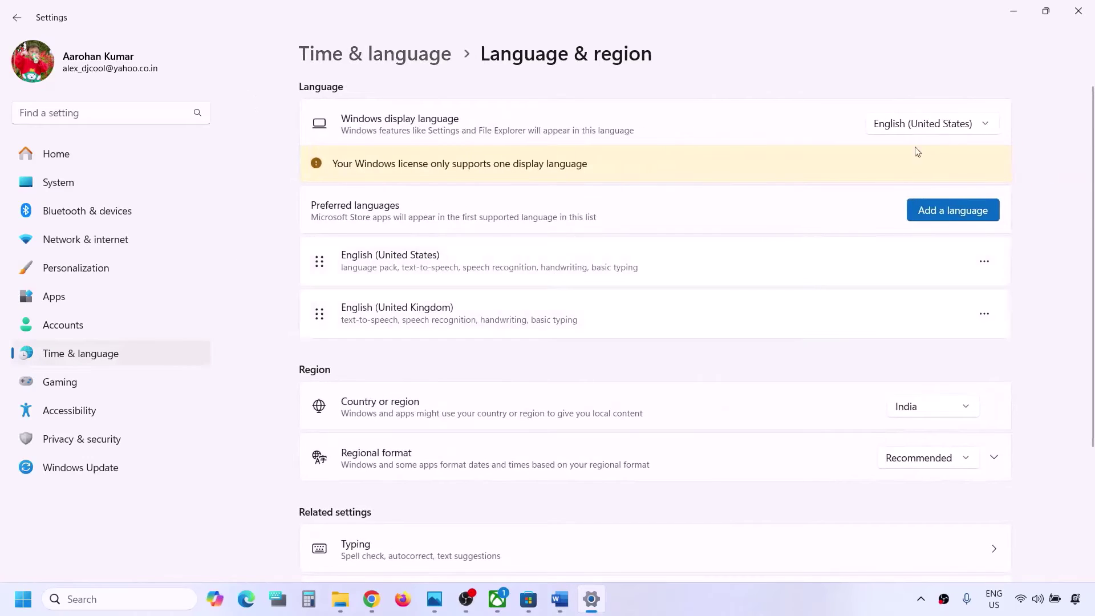
left_click(922, 414)
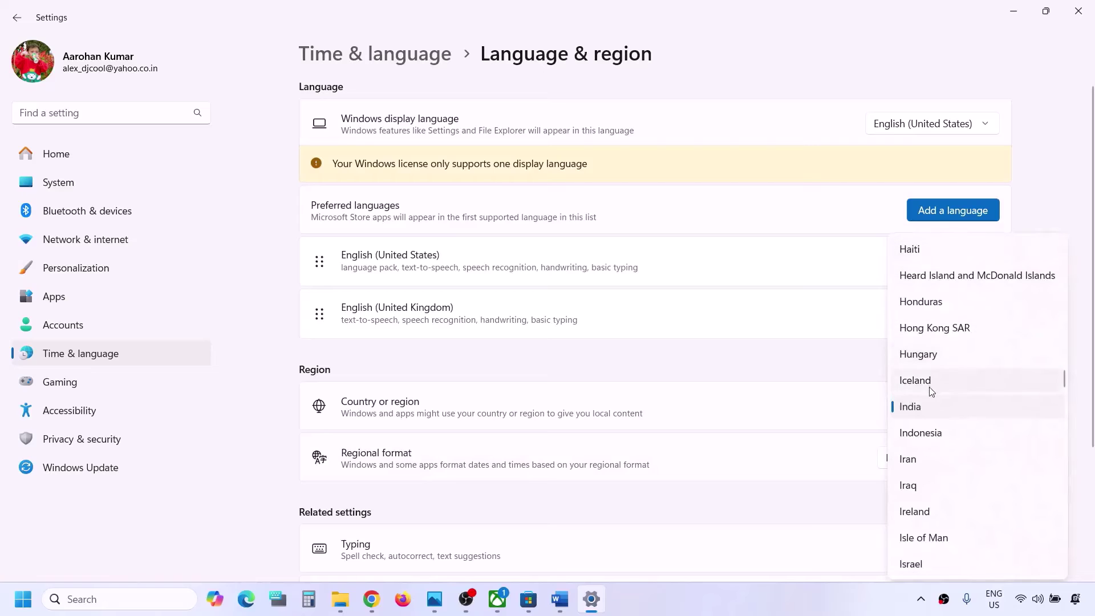
left_click(924, 406)
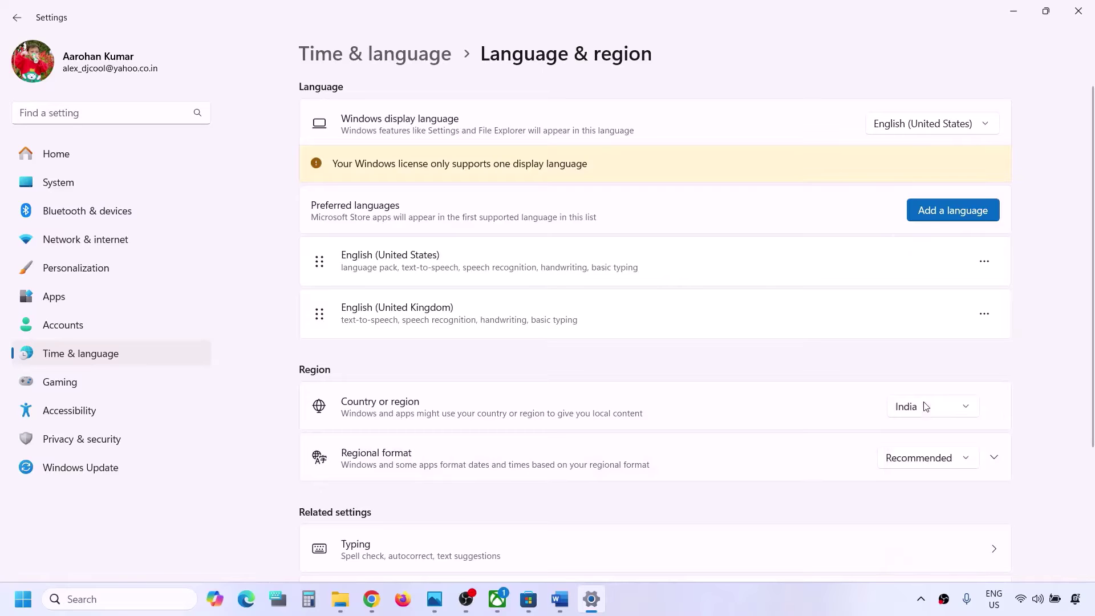
left_click(1078, 11)
scroll(540, 339, "down", 2)
scroll(540, 339, "down", 4)
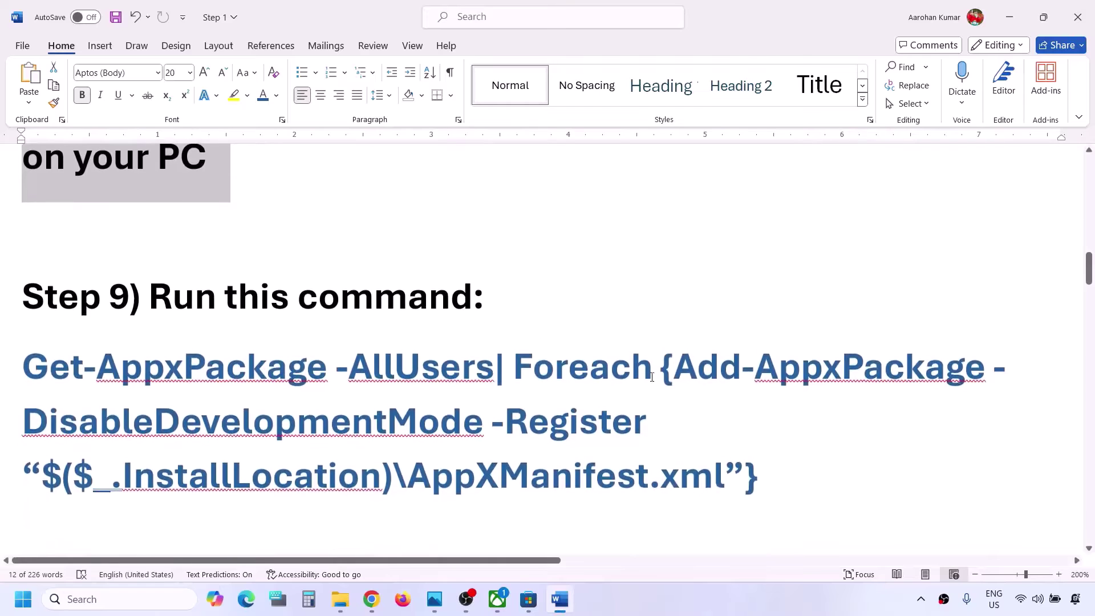
- Copy the Step 9 Get-AppxPackage command and launch Windows PowerShell as administrator
left_click_drag(759, 472, 23, 368)
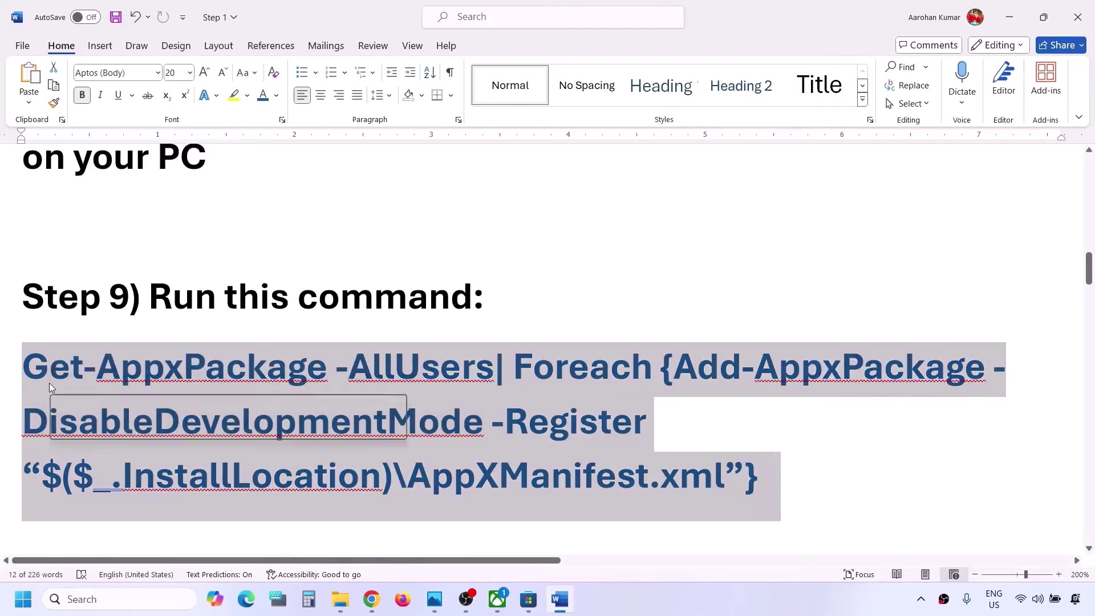
right_click(51, 385)
left_click(94, 138)
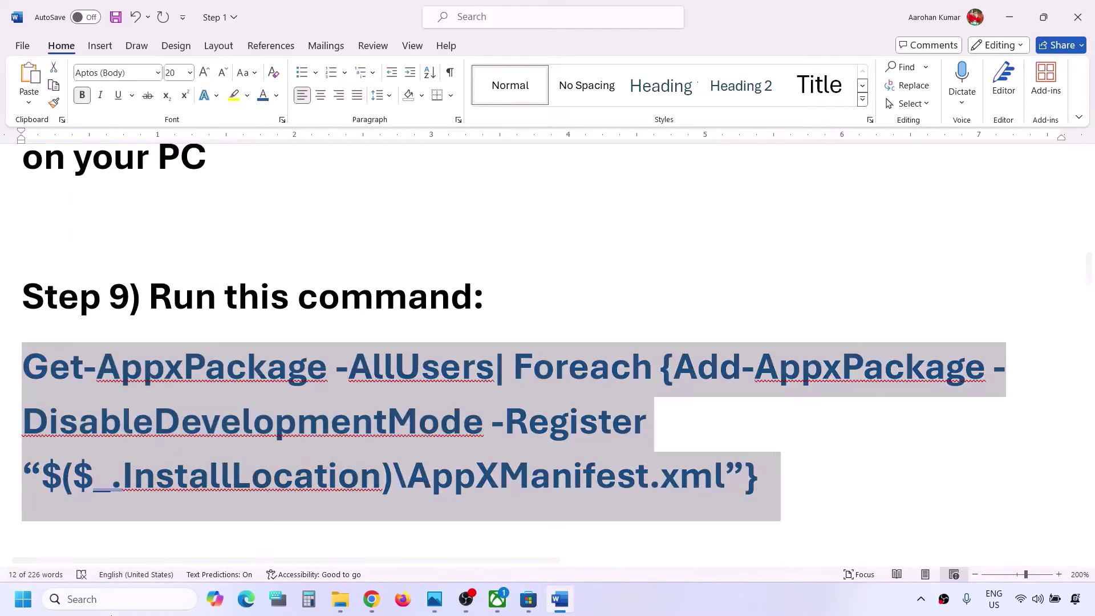
left_click(103, 604)
type("power")
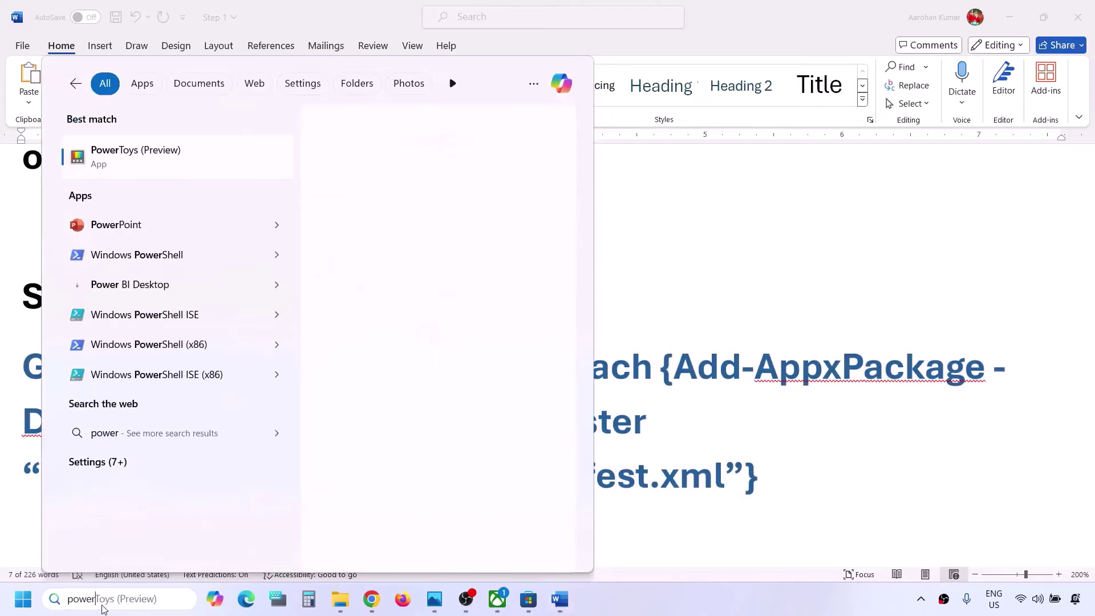
type("shell")
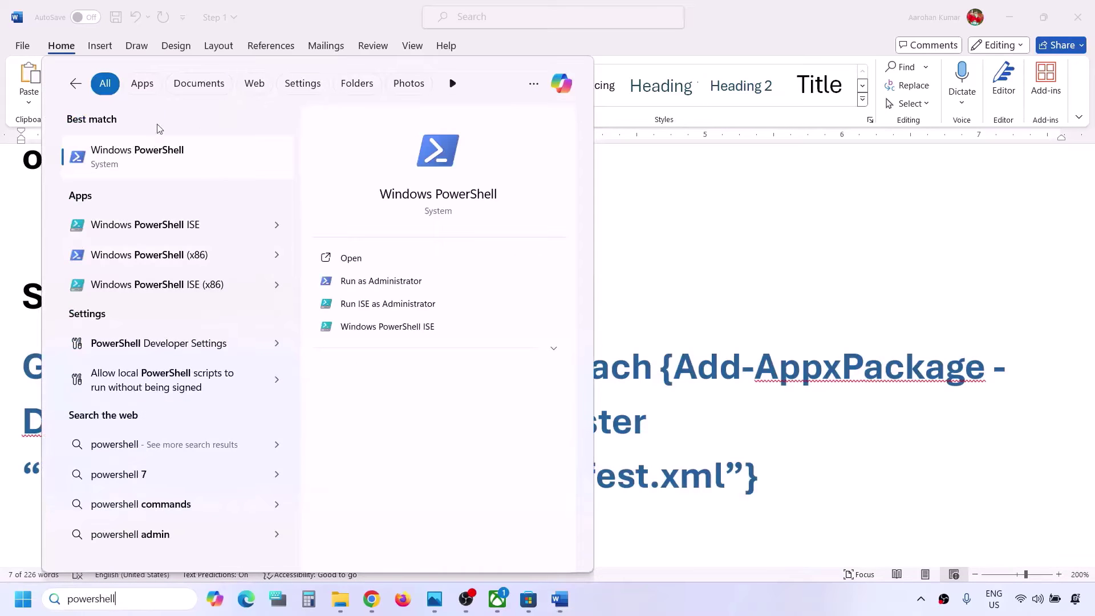
right_click(126, 165)
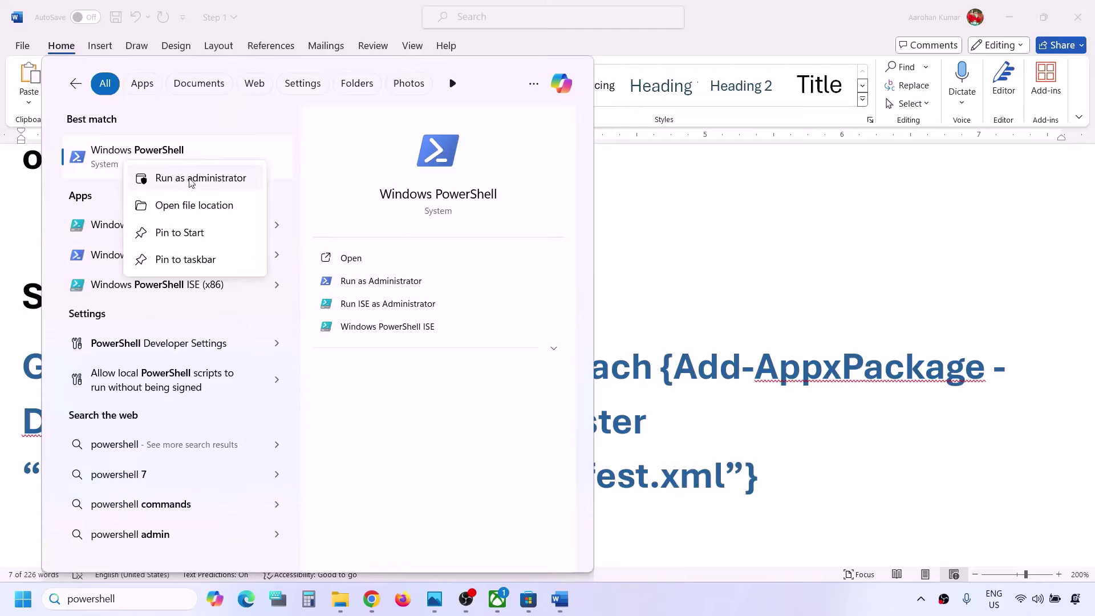
left_click(220, 183)
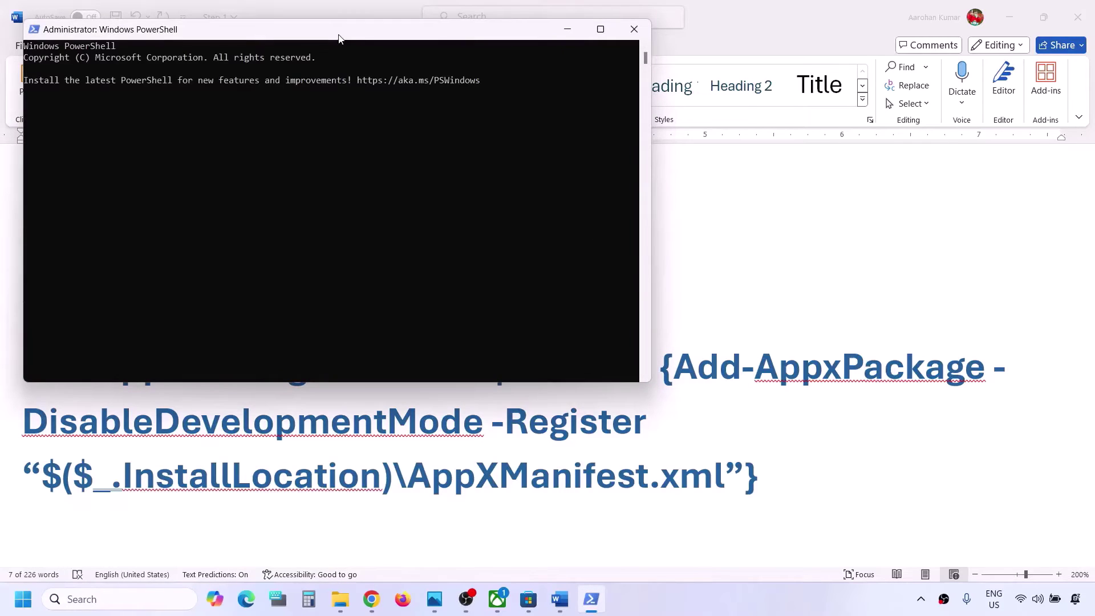
- Paste and run the command, then close PowerShell after error 0x80073D02
left_click_drag(338, 38, 567, 153)
key("ctrl+v")
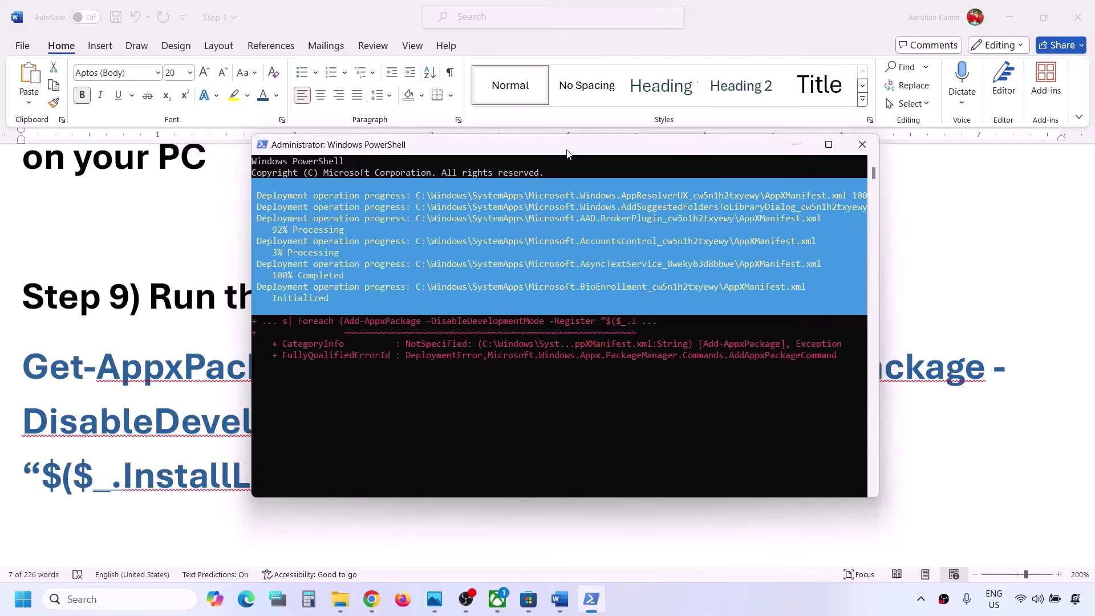
left_click(283, 324)
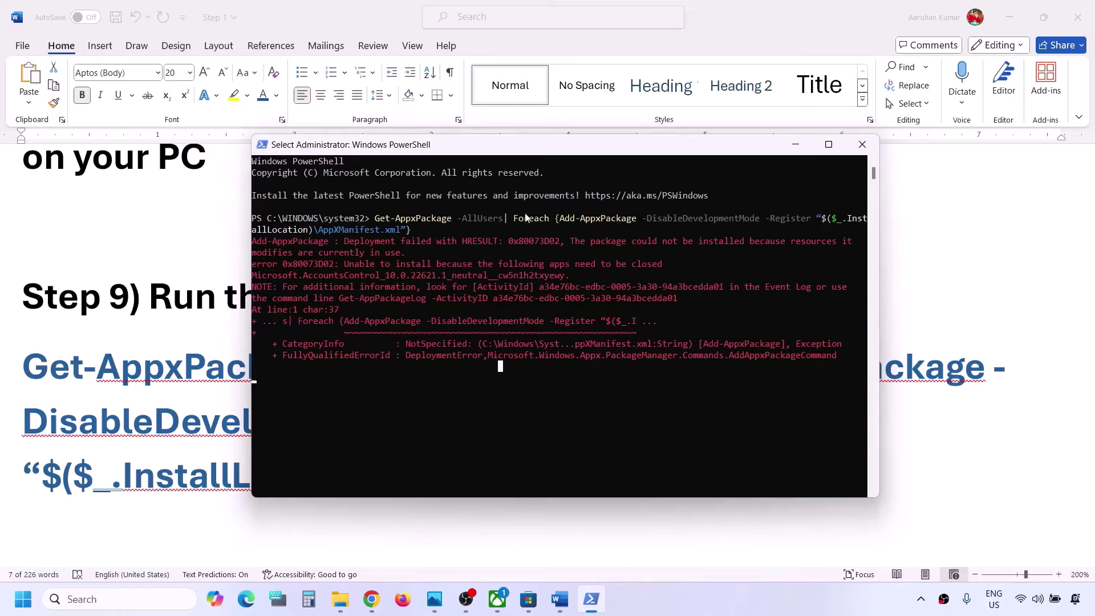
left_click(856, 150)
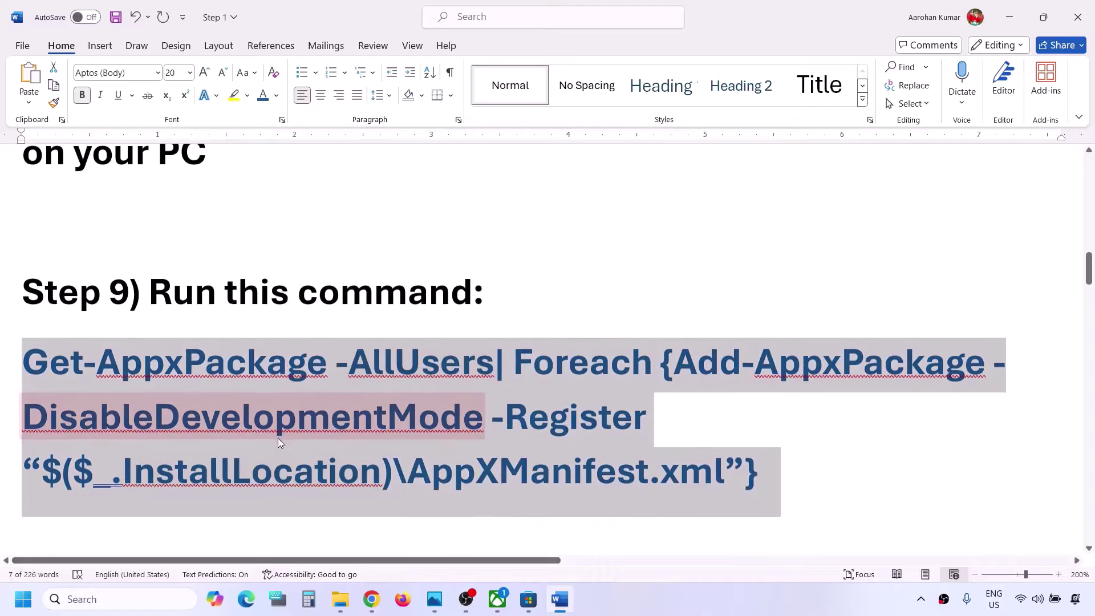
left_click(14, 613)
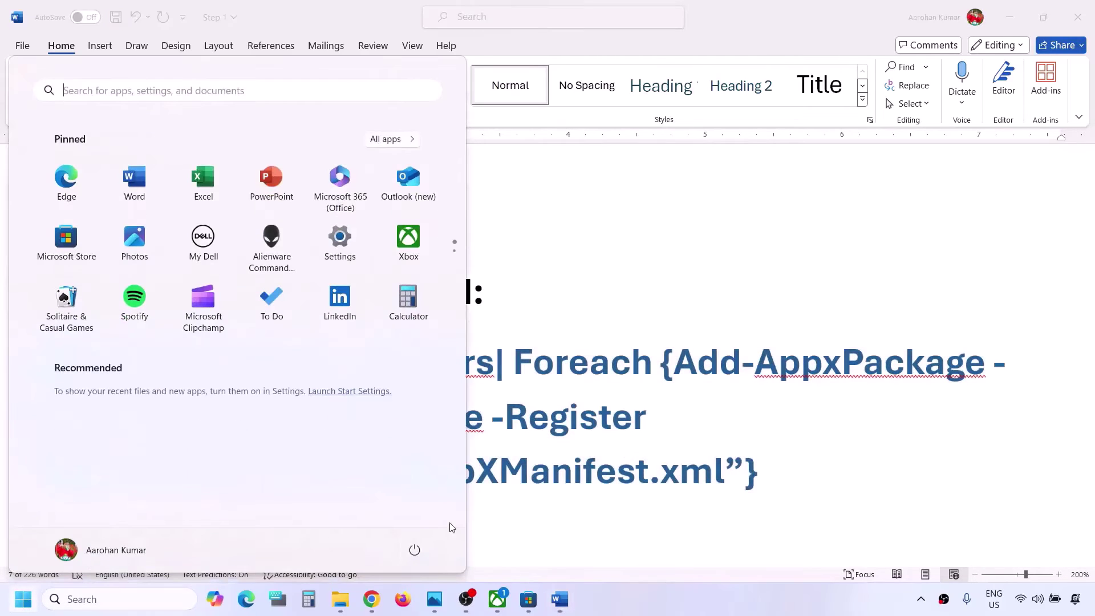
- Launch Command Prompt as administrator via the cmd search
left_click(414, 549)
key("Escape")
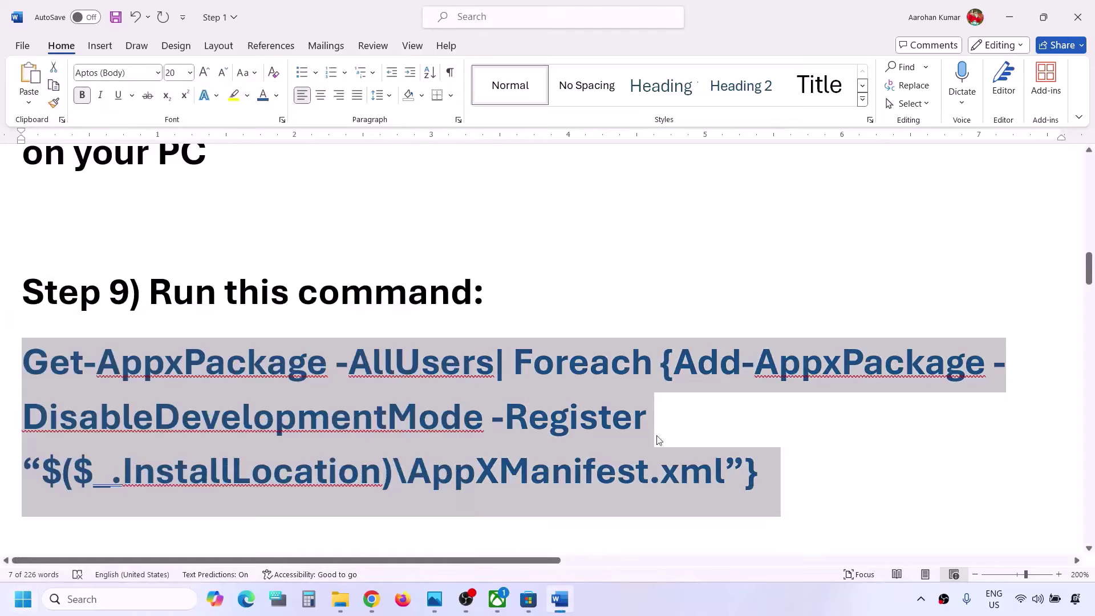
scroll(357, 437, "down", 5)
scroll(357, 437, "down", 3)
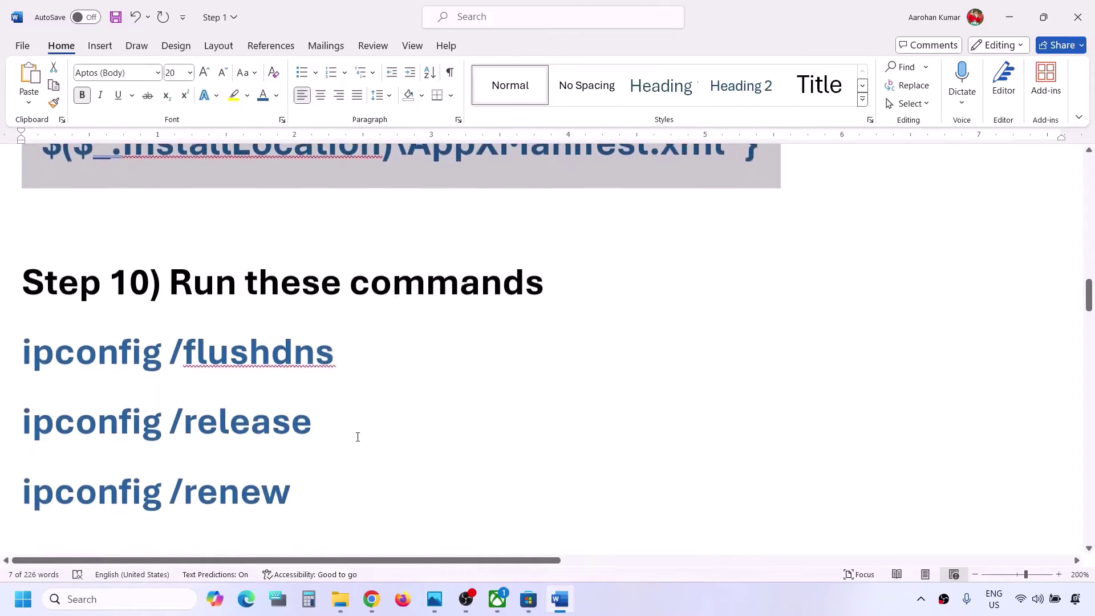
left_click(119, 600)
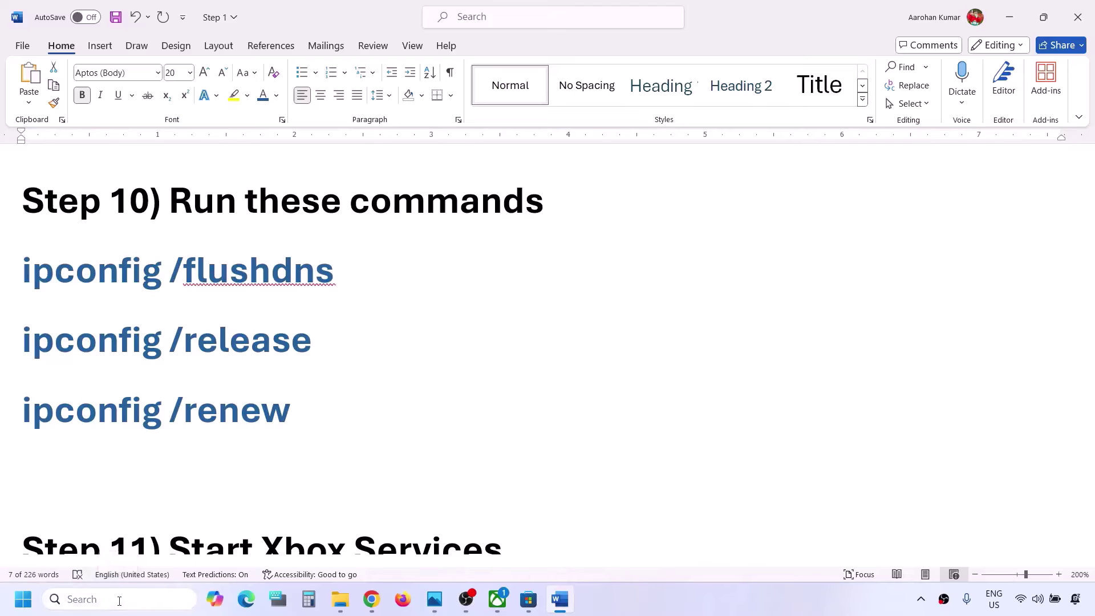
type("cmd")
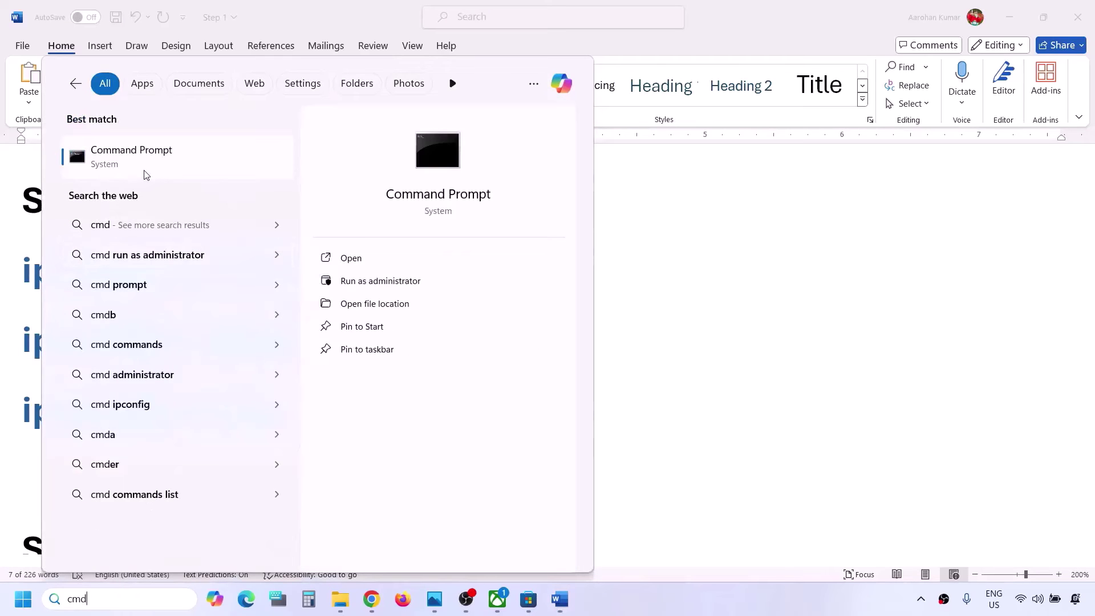
right_click(146, 172)
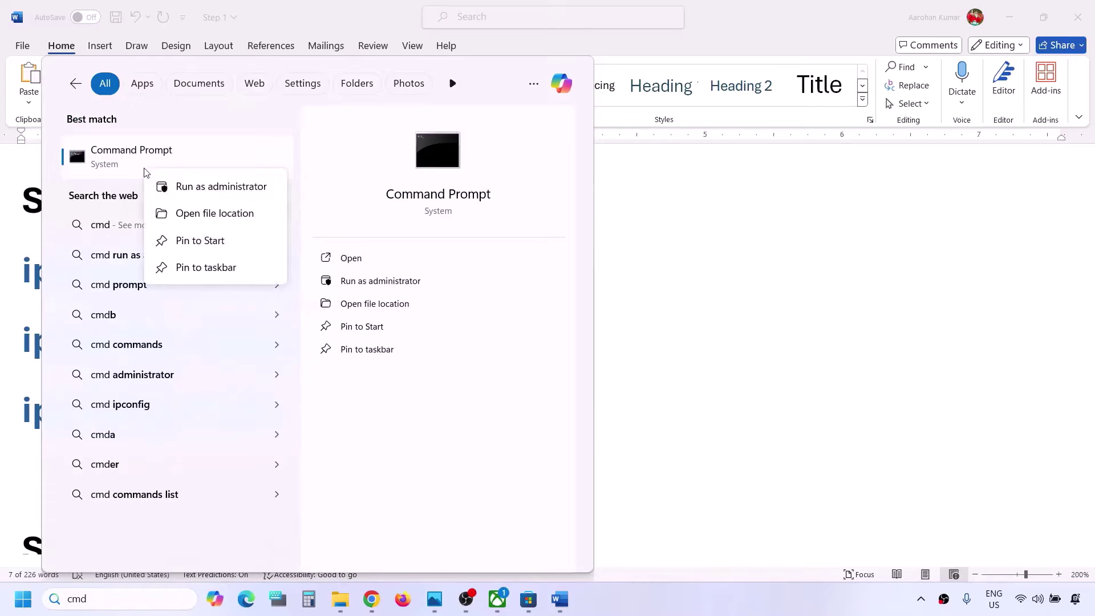
left_click(206, 187)
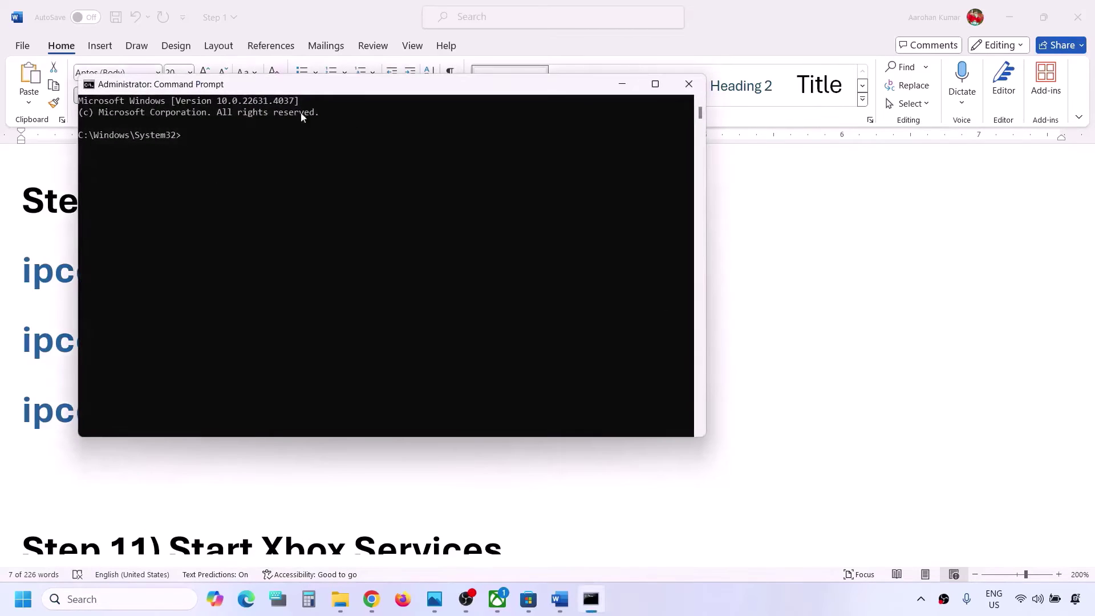
- Copy ipconfig /flushdns and ipconfig /release from the checklist and run them
left_click(50, 285)
left_click_drag(362, 270, 54, 276)
key("ctrl+c")
key("alt+Tab")
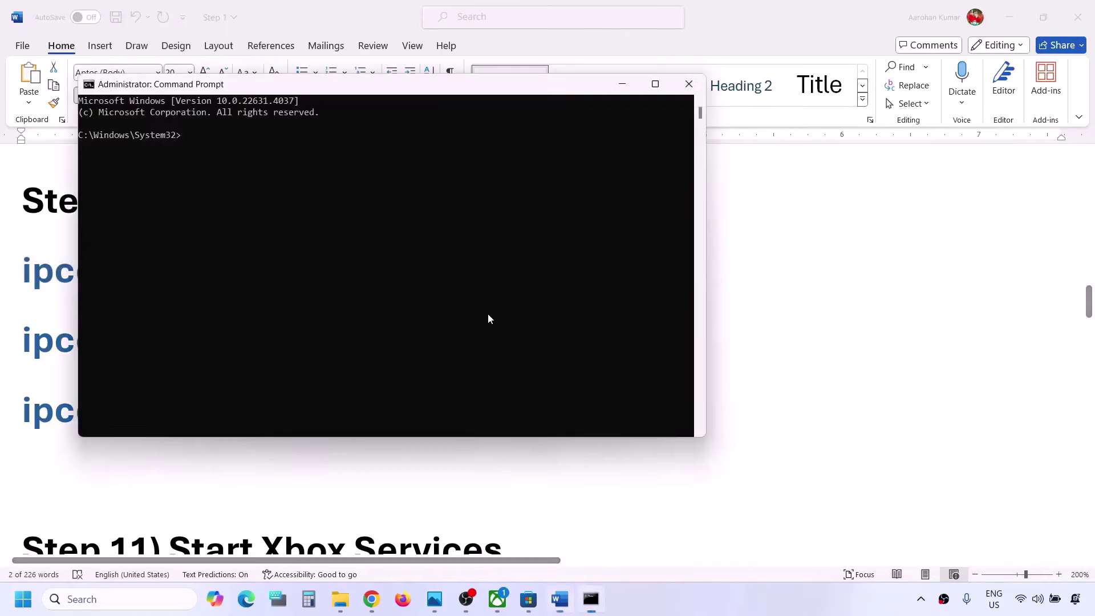
right_click(513, 286)
key("Return")
key("alt+Tab")
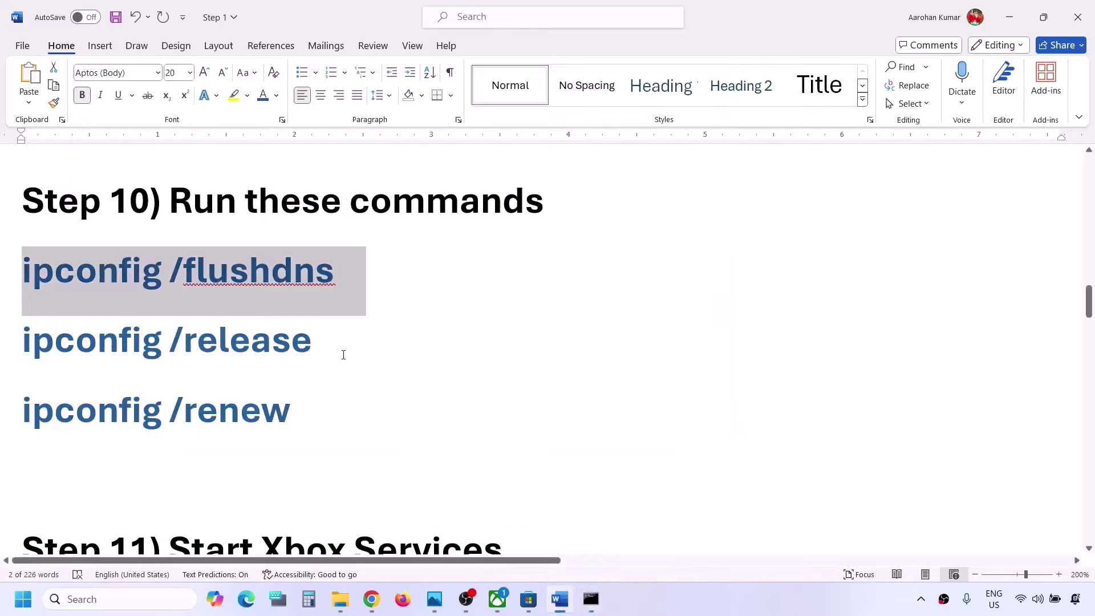
left_click_drag(312, 340, 56, 344)
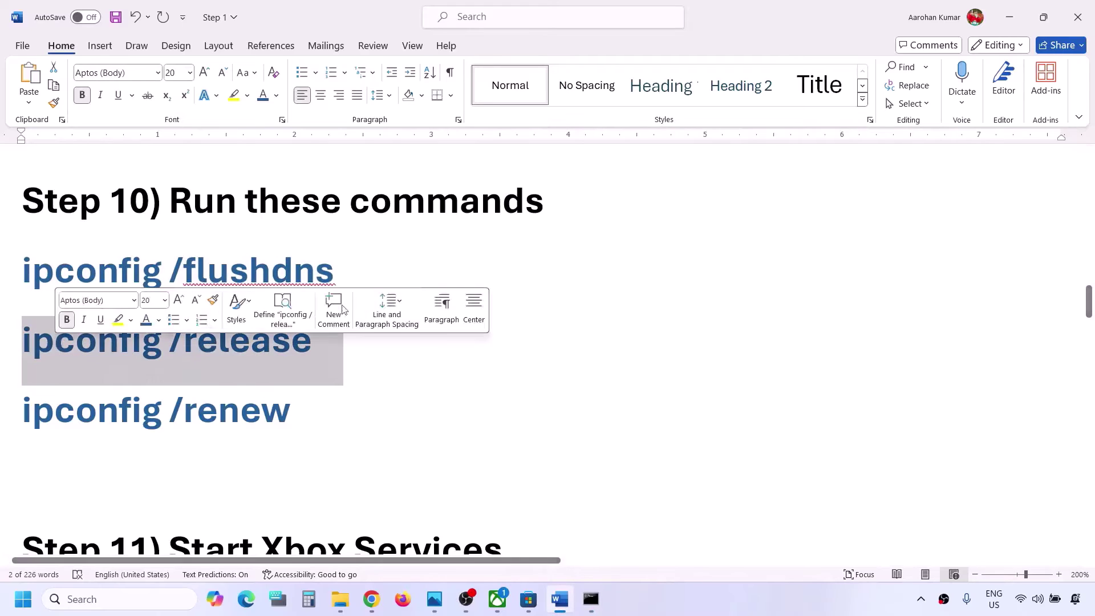
key("ctrl+c")
key("alt+Tab")
right_click(422, 306)
key("Return")
- Copy and run ipconfig /renew, then close Command Prompt
key("alt+Tab")
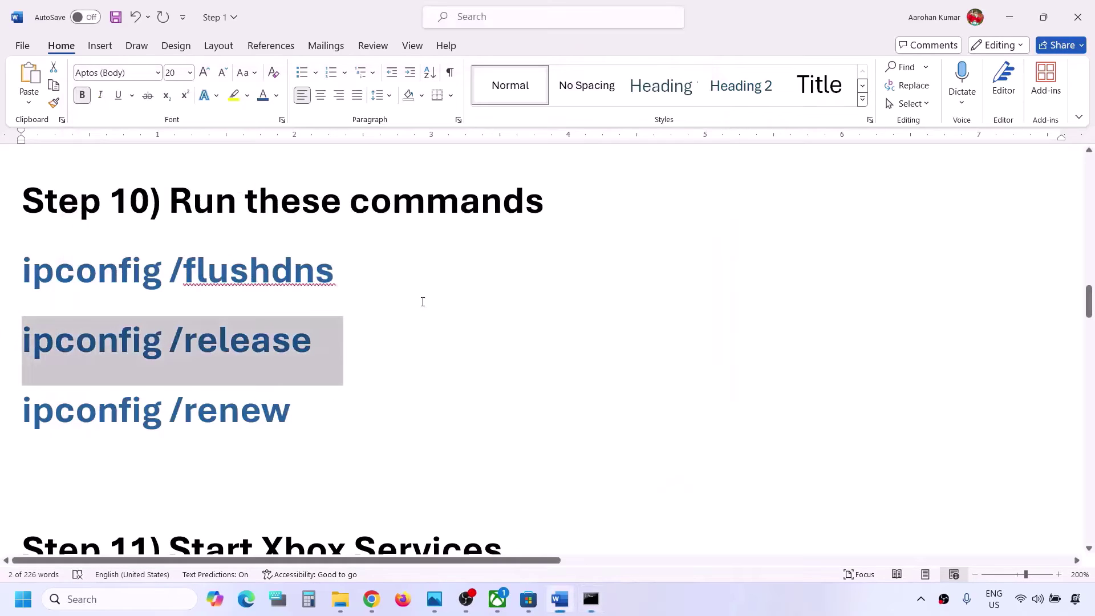
left_click_drag(327, 414, 23, 412)
key("ctrl+c")
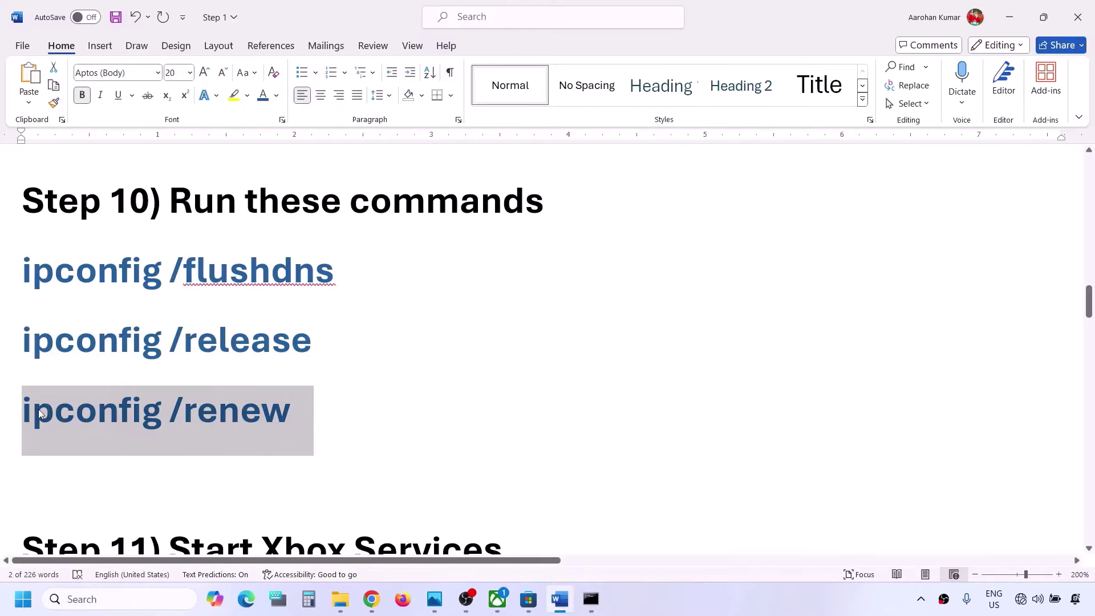
key("alt+Tab")
right_click(488, 372)
key("Return")
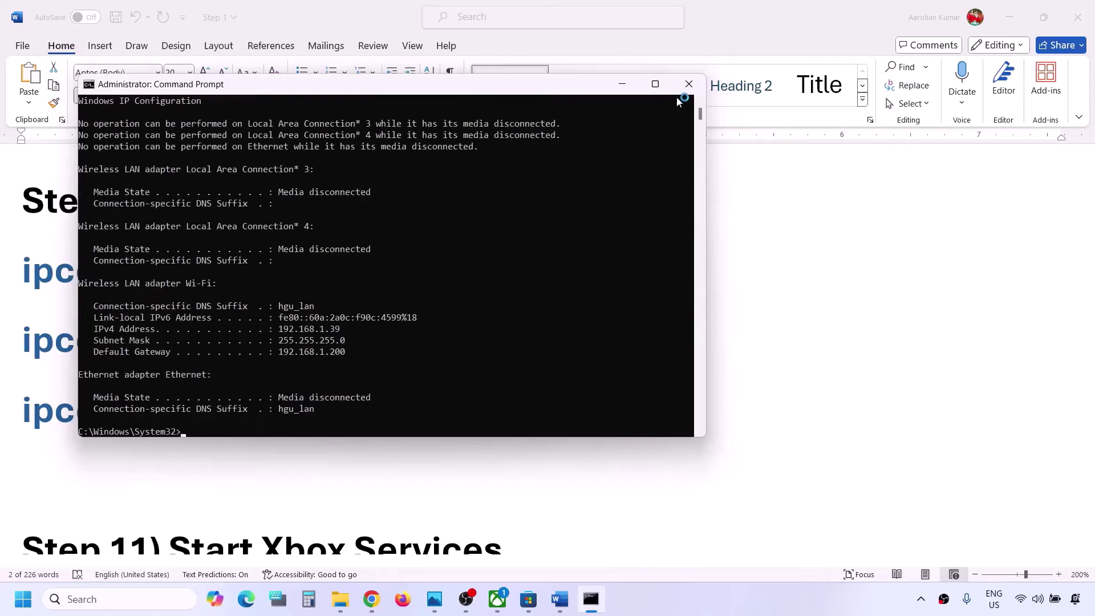
left_click(689, 85)
- Find the IP Helper item in the checklist and open the Services console
scroll(309, 420, "down", 3)
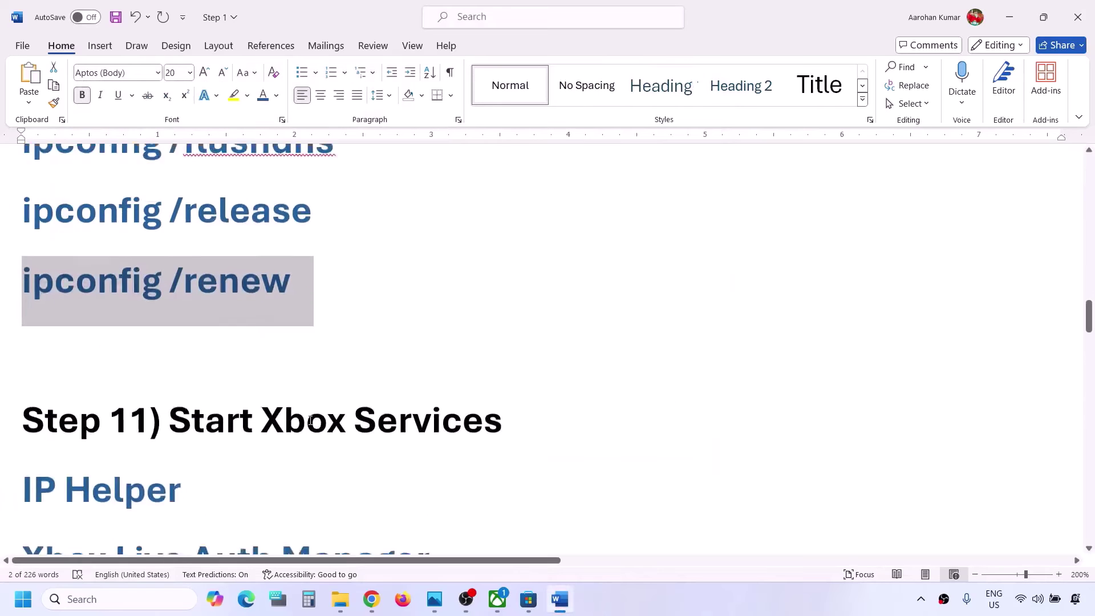
scroll(309, 420, "down", 2)
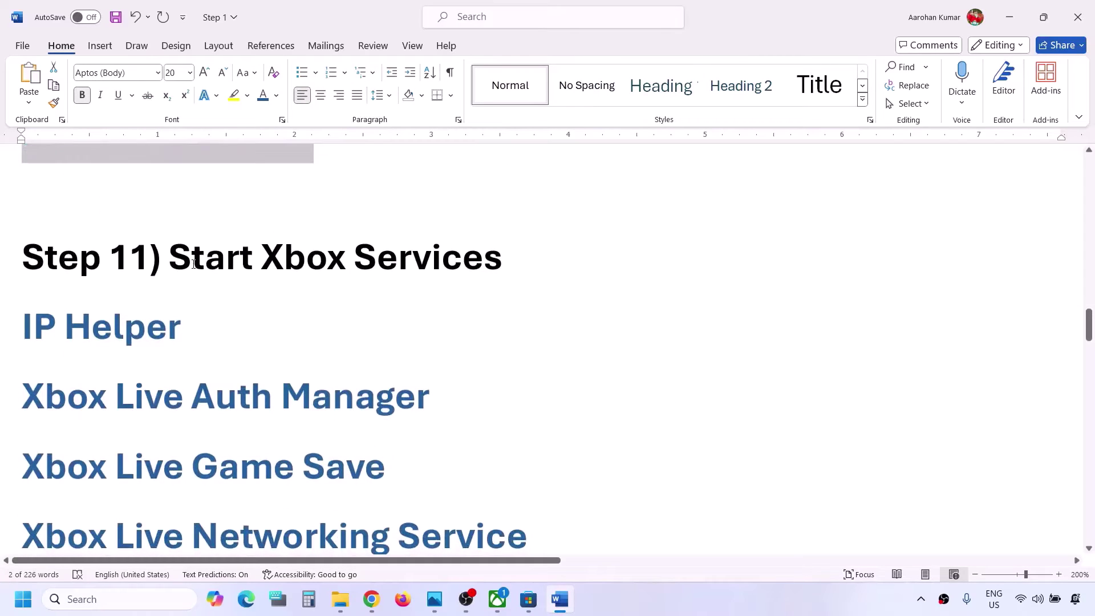
left_click_drag(194, 264, 502, 259)
scroll(247, 374, "down", 3)
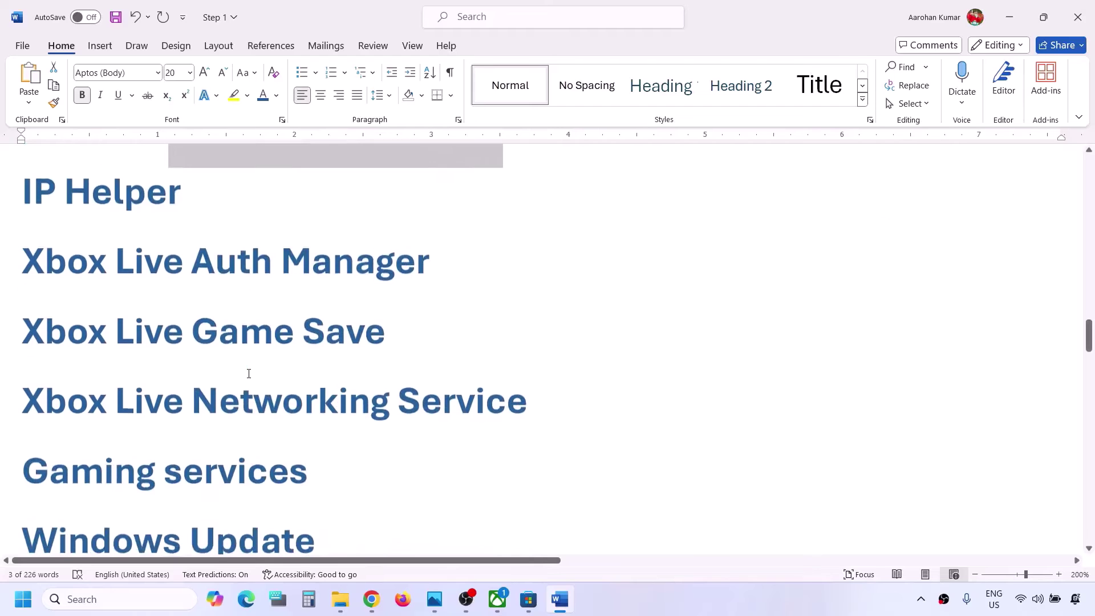
left_click(108, 598)
type("services")
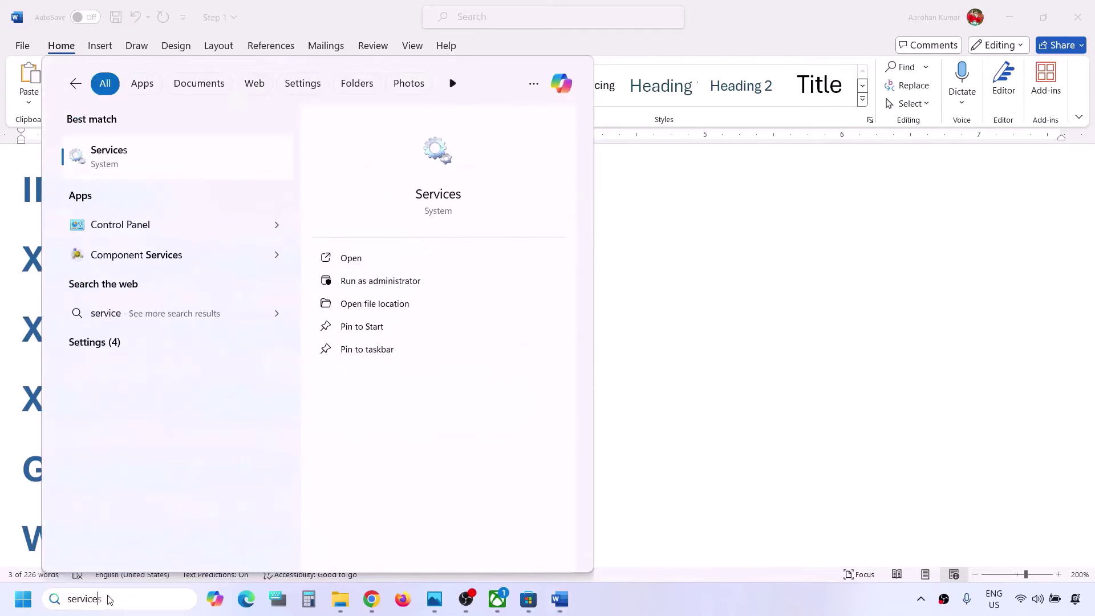
key("Return")
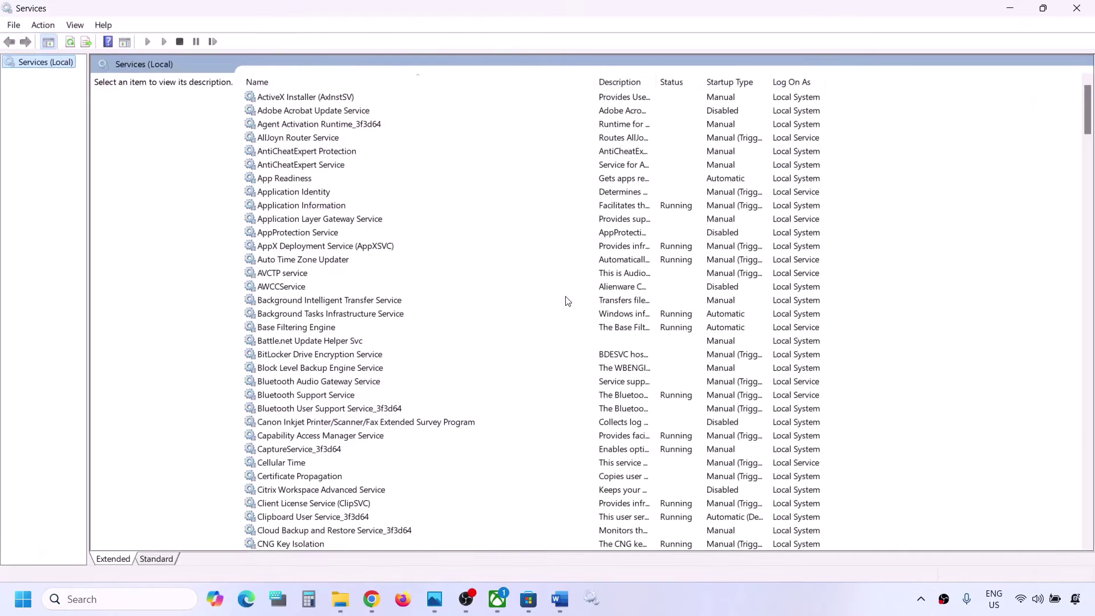
- Set IP Helper's startup type to Automatic and apply it
left_click(354, 301)
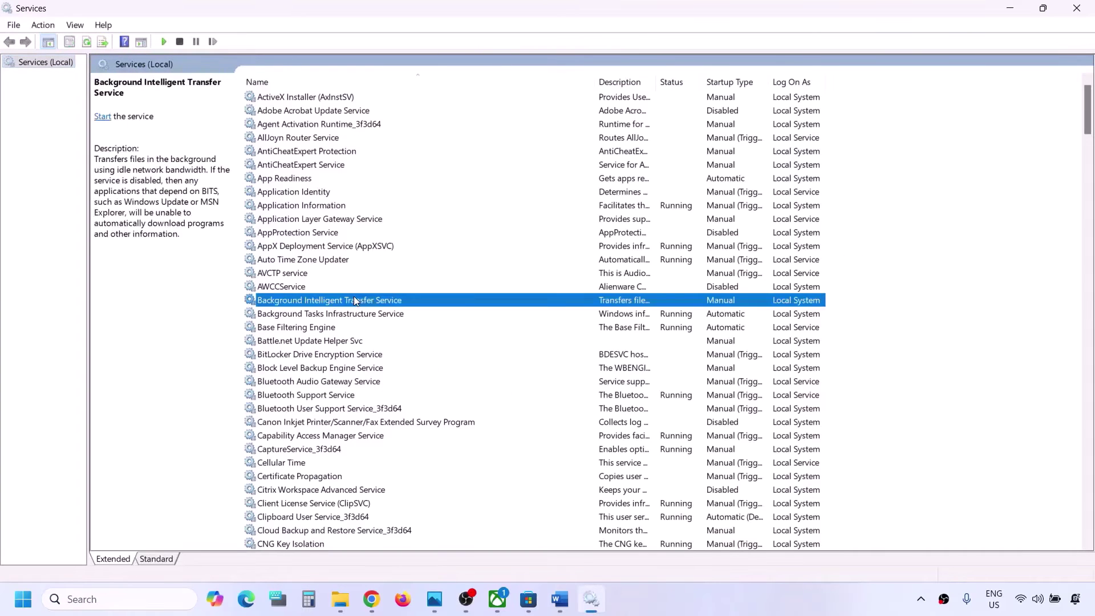
key("i")
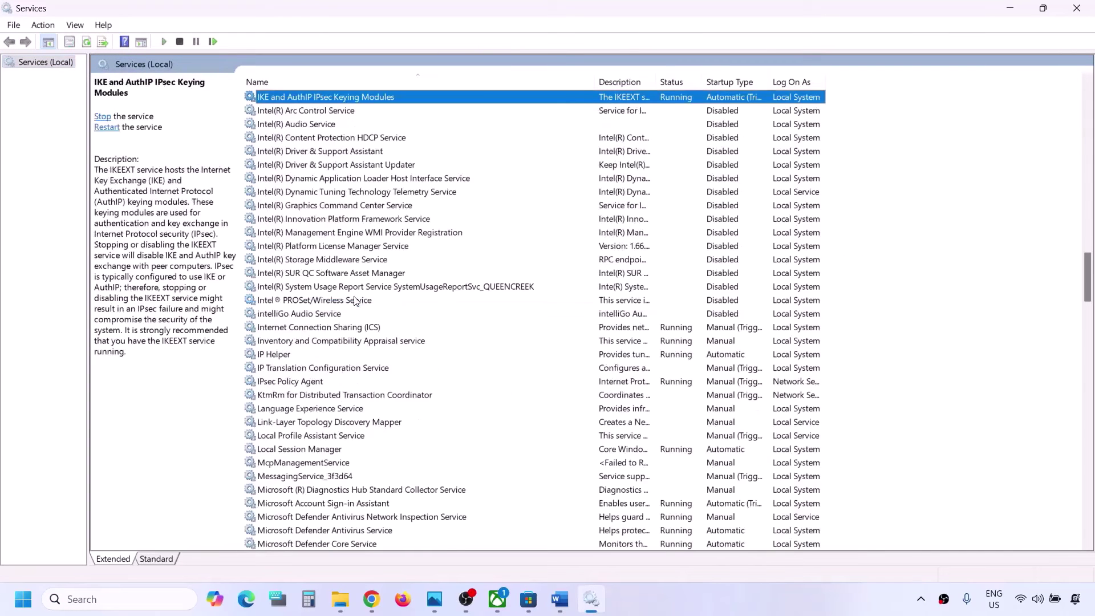
left_click(274, 355)
double_click(303, 357)
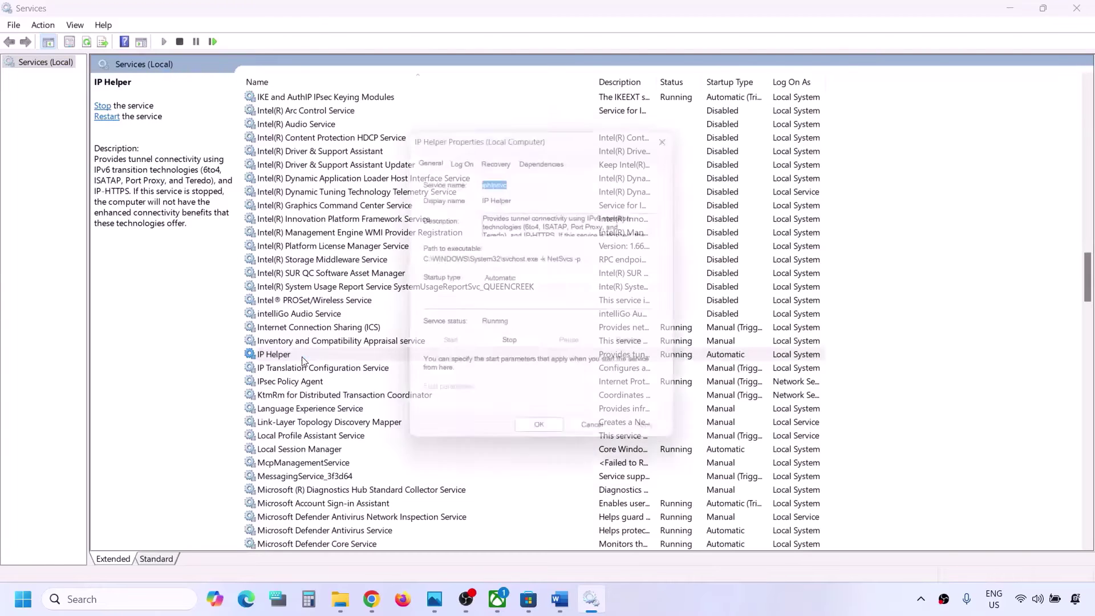
left_click(549, 281)
left_click(525, 305)
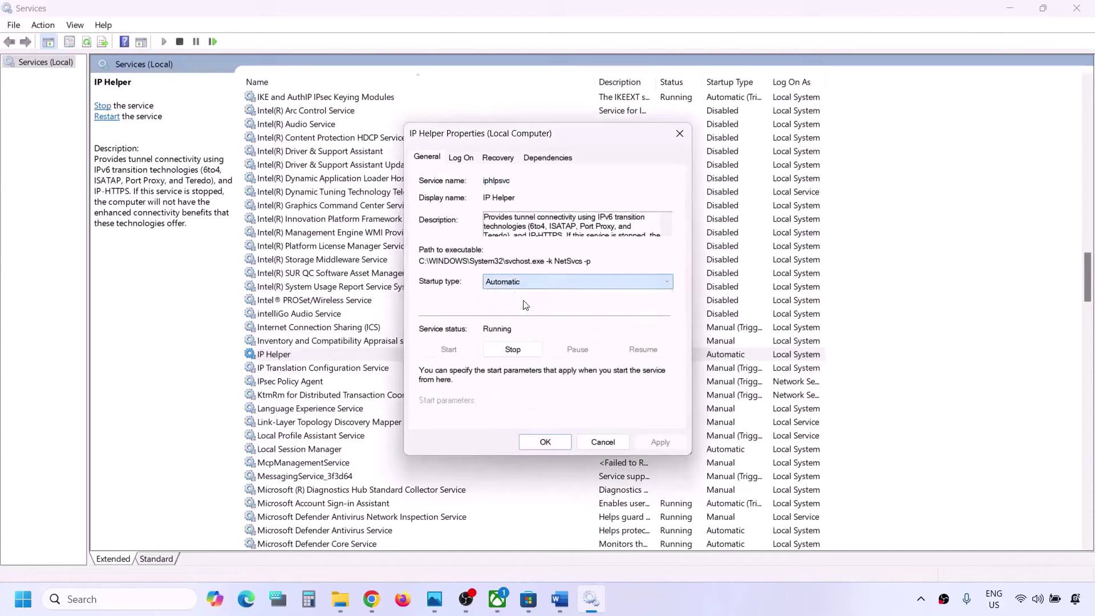
left_click(669, 446)
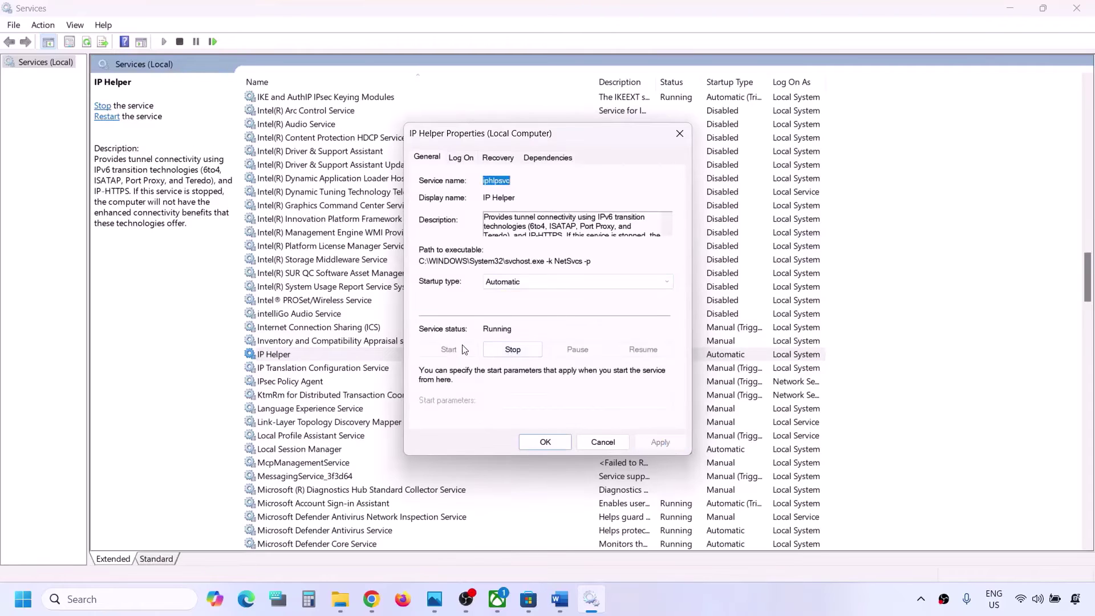
- Close IP Helper properties and locate the Xbox services listed in the checklist
left_click(545, 442)
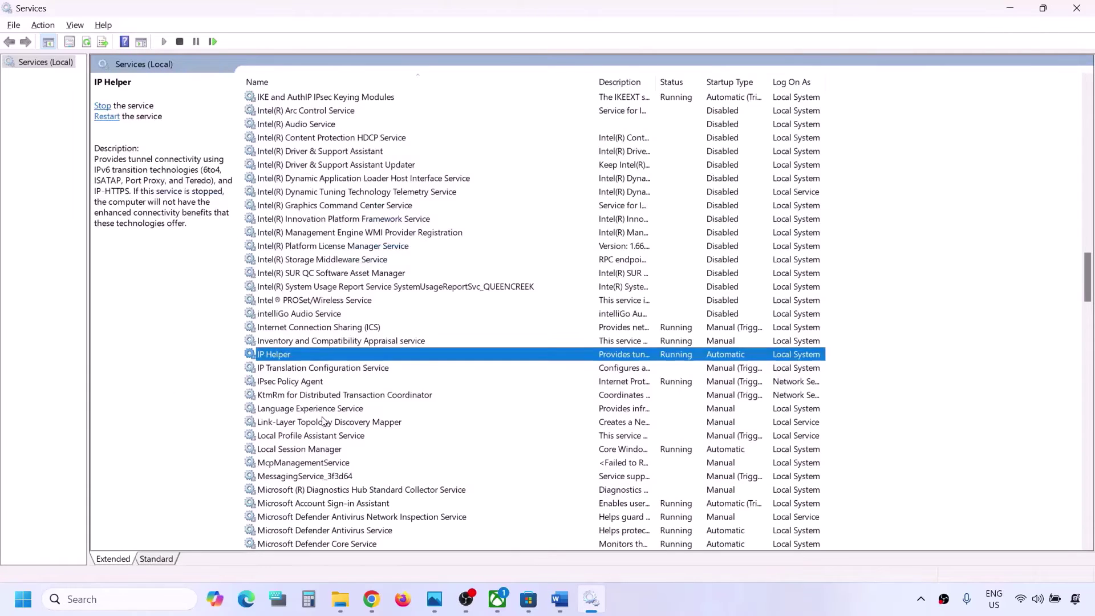
key("alt+Tab")
key("alt+Tab")
scroll(335, 437, "down", 20)
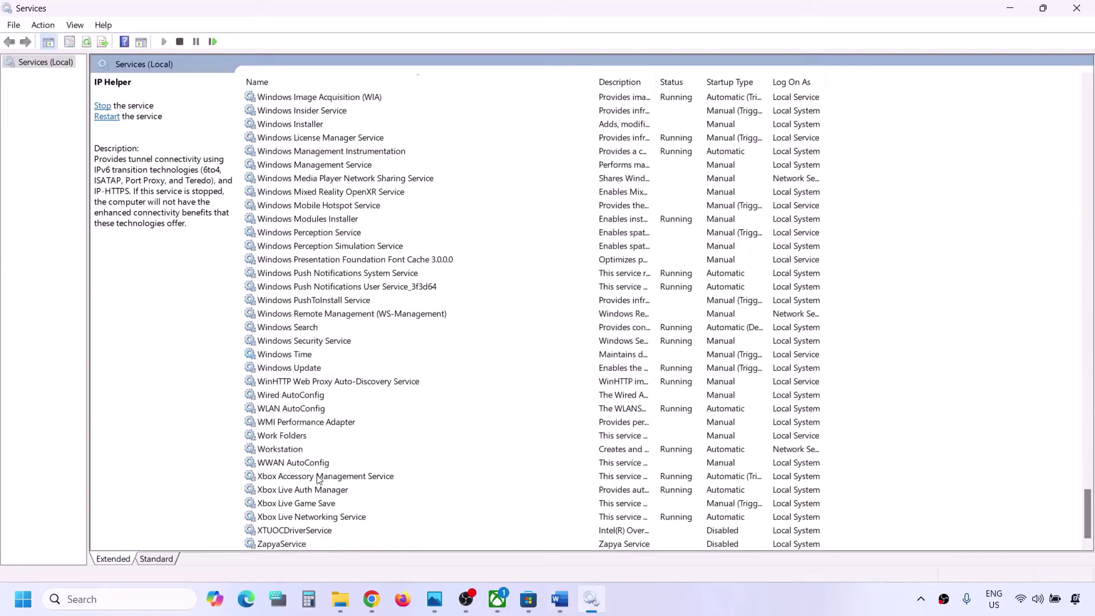
left_click(326, 478)
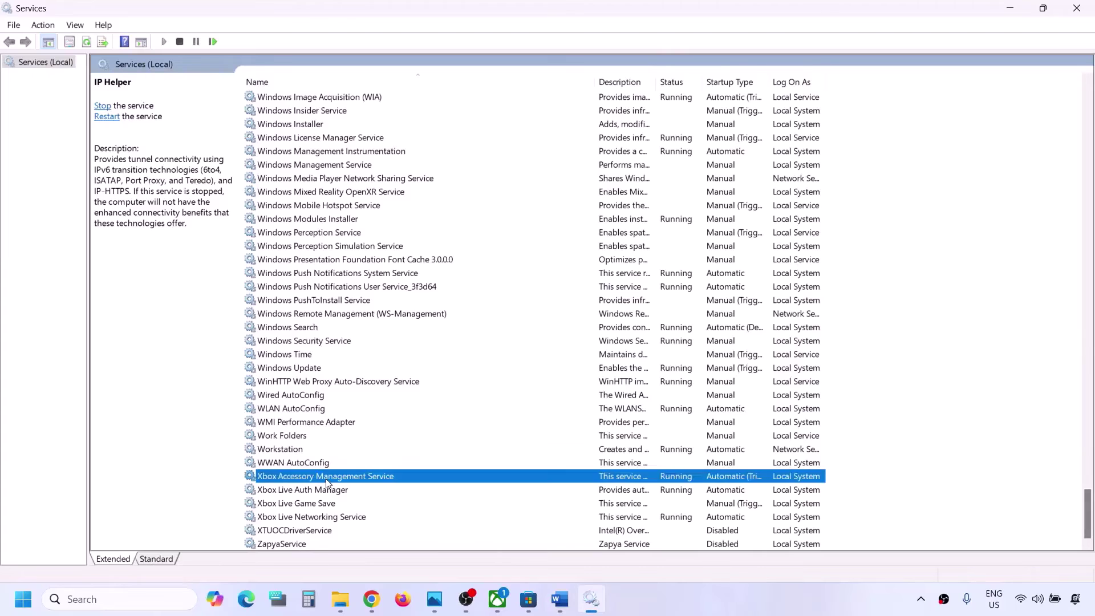
left_click(320, 490)
left_click(324, 504)
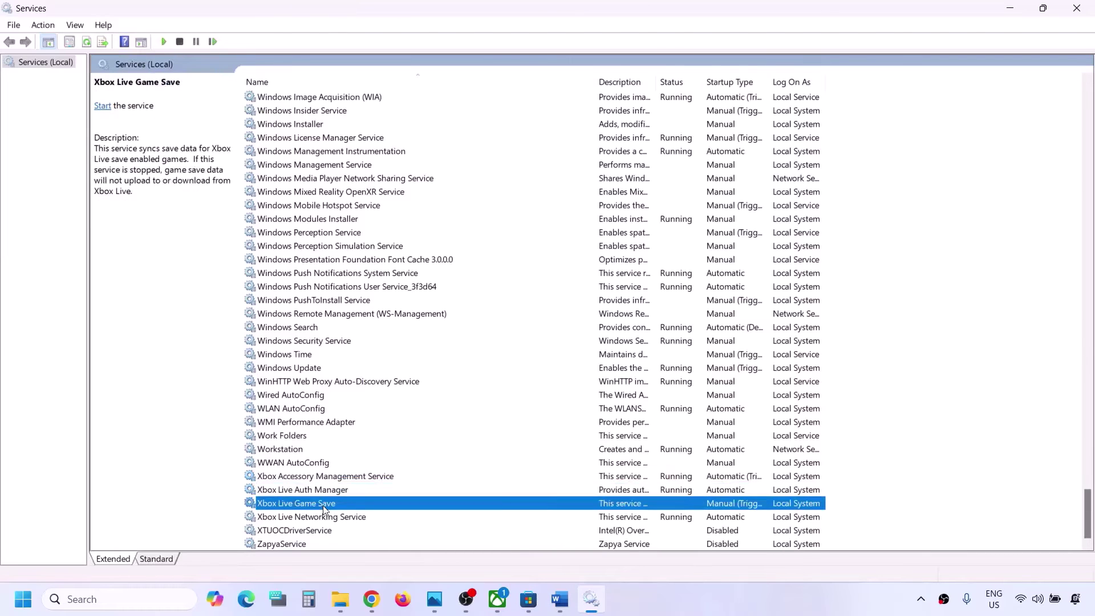
left_click(331, 518)
left_click(335, 478)
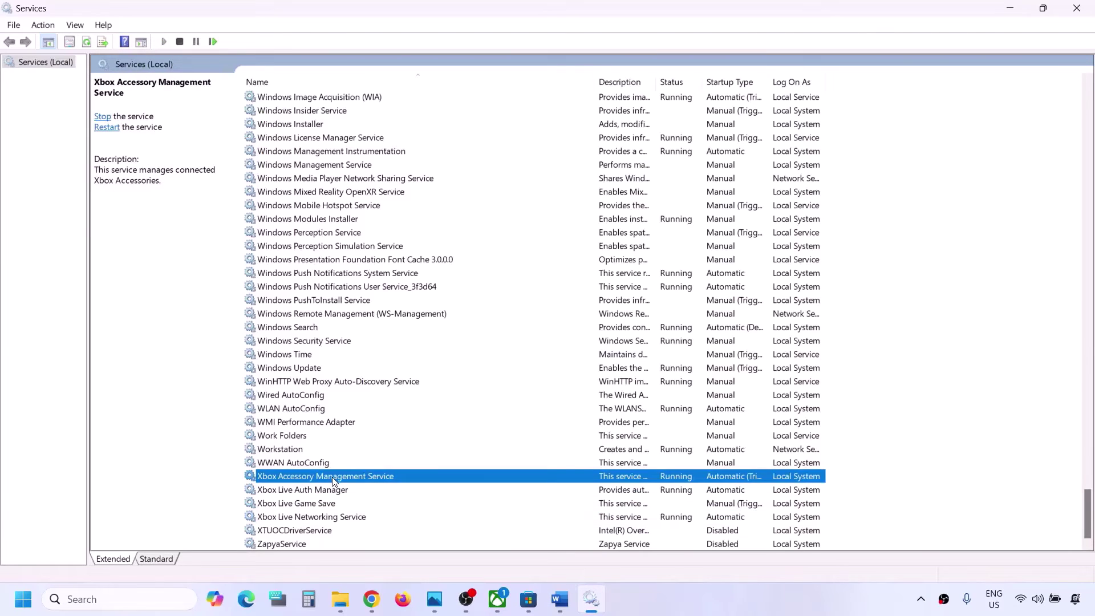
- Set Xbox Accessory Management Service and Xbox Live Auth Manager to Automatic startup
double_click(340, 481)
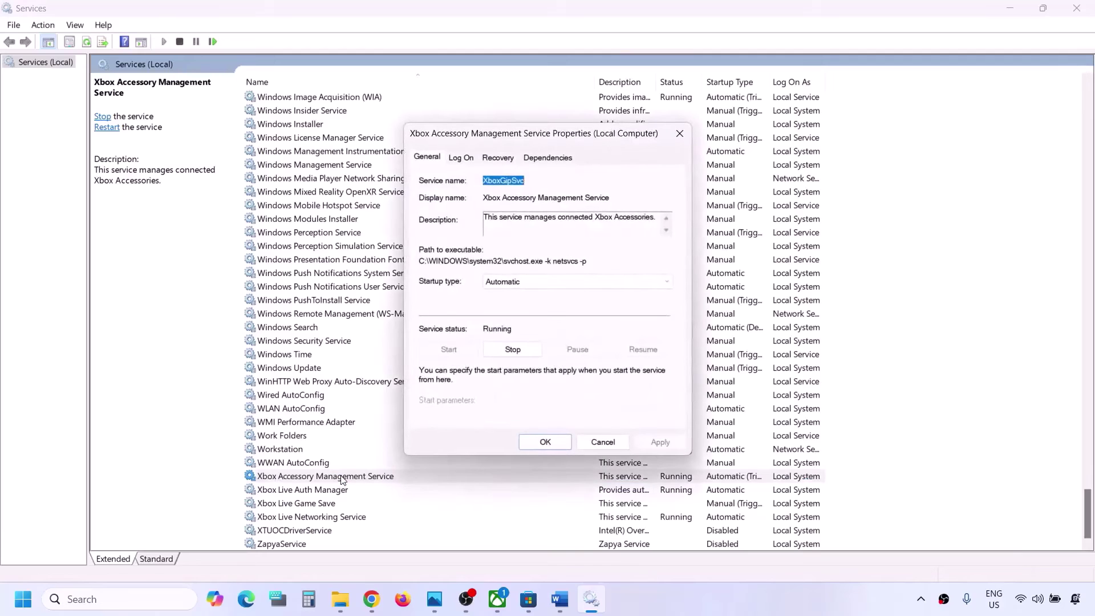
left_click(557, 282)
left_click(522, 306)
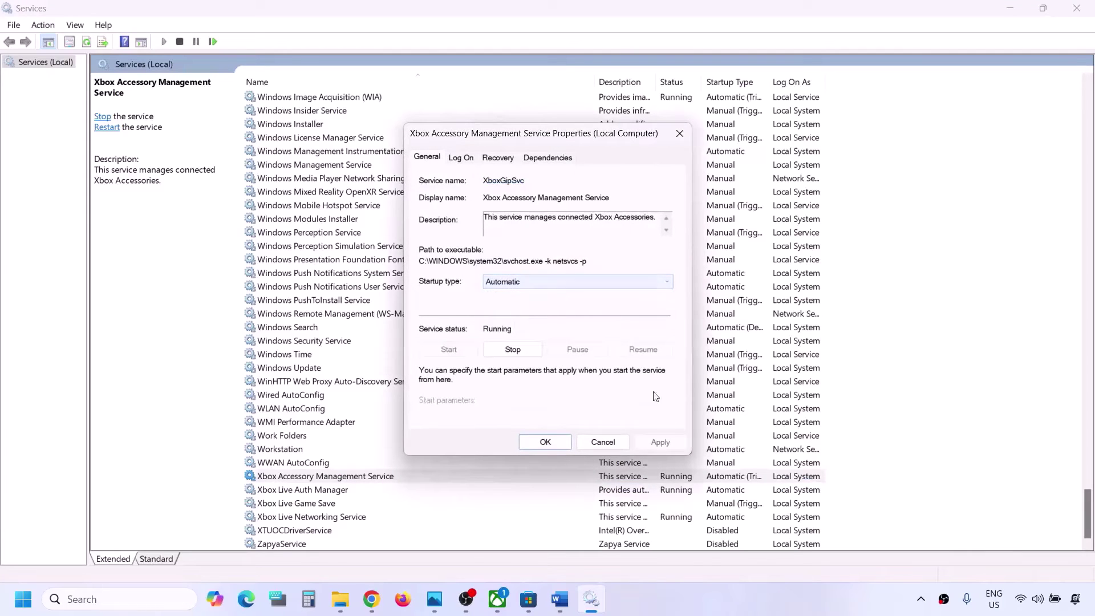
left_click(657, 444)
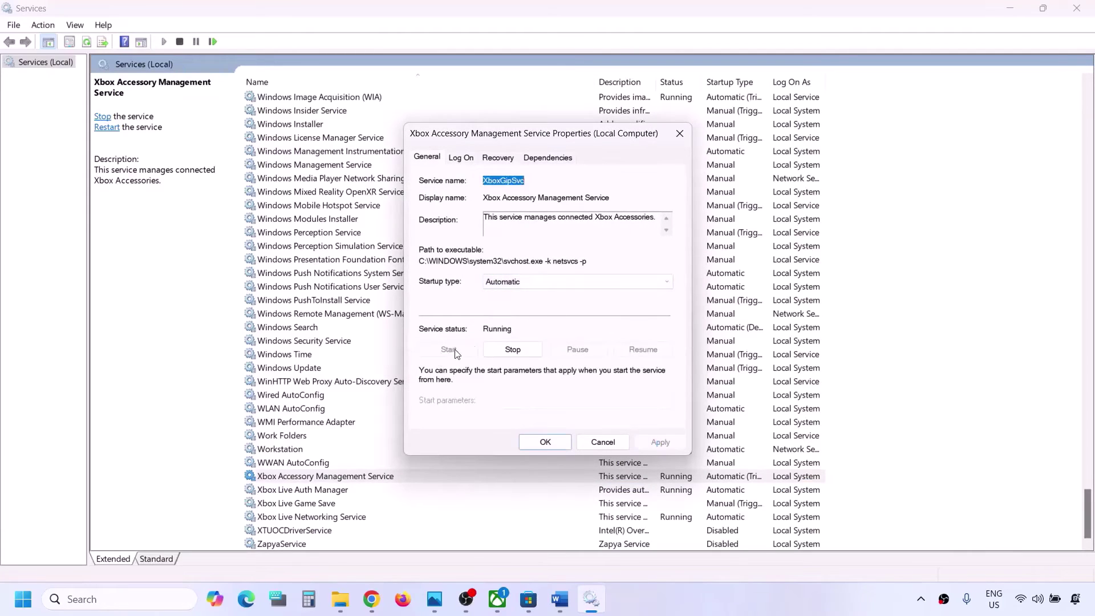
left_click(545, 443)
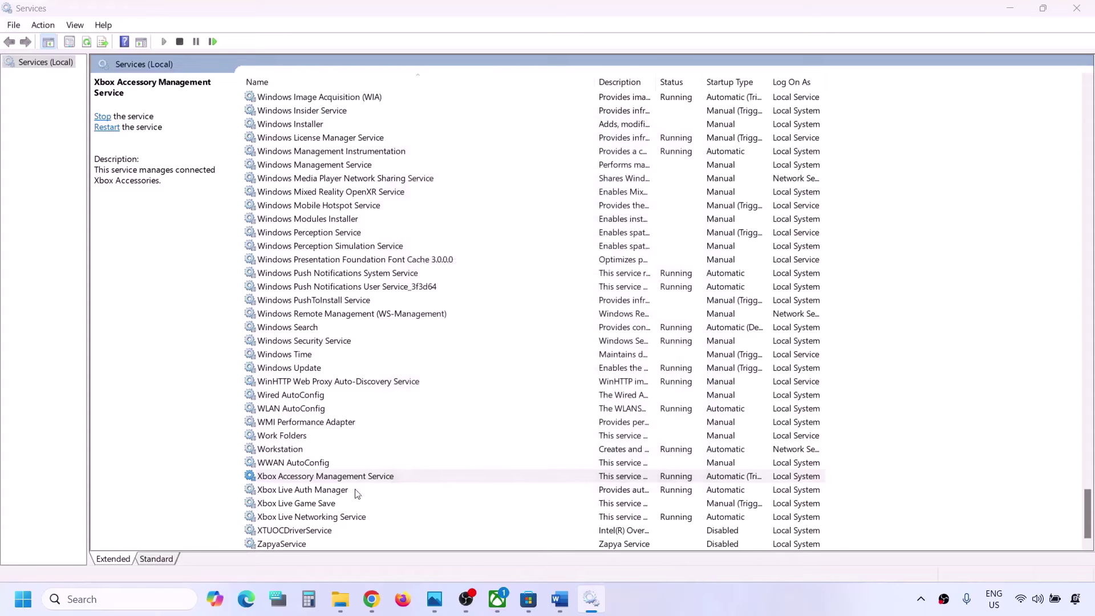
left_click(314, 492)
double_click(315, 492)
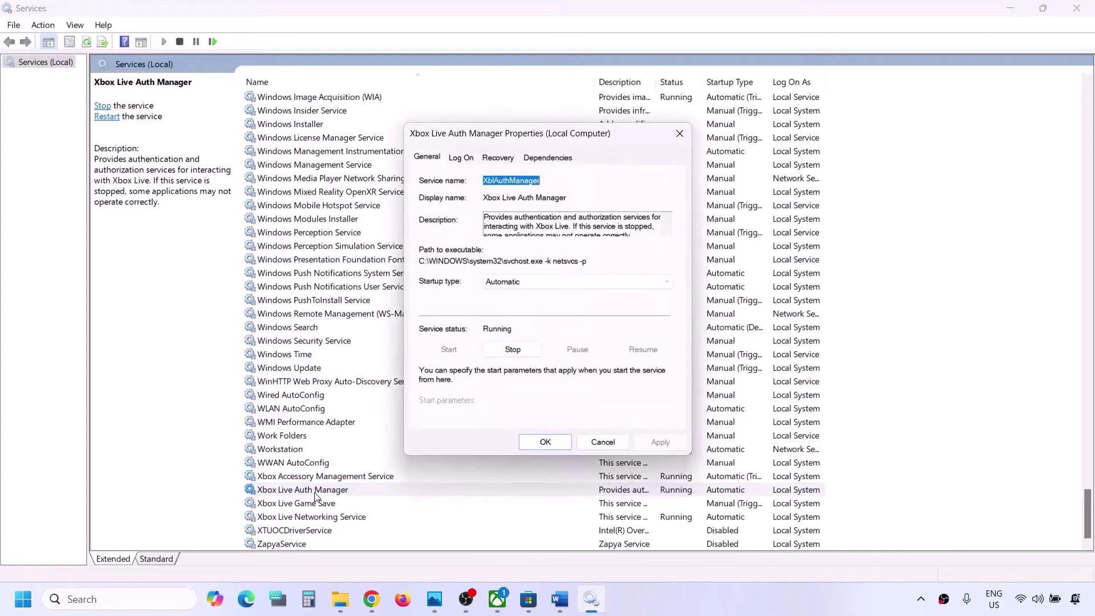
left_click(543, 285)
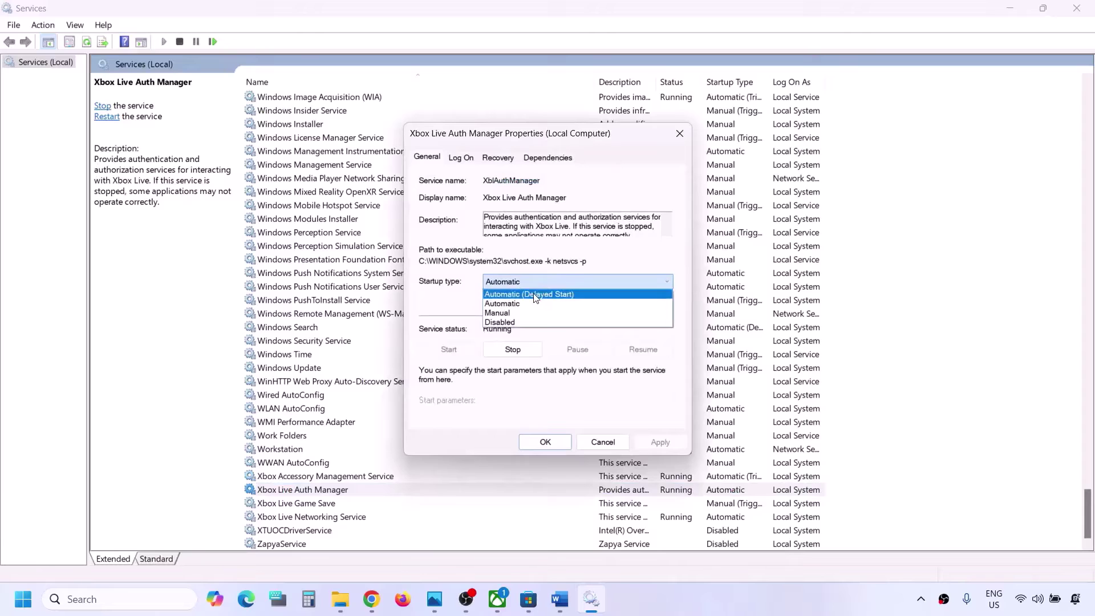
left_click(519, 303)
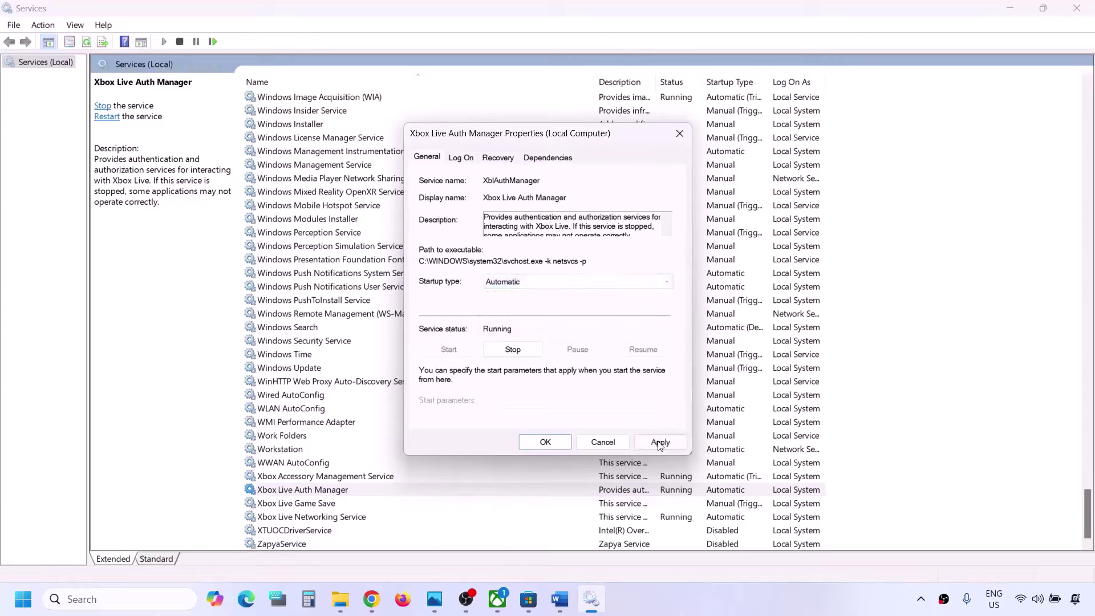
left_click(659, 443)
left_click(536, 442)
- Set Xbox Live Game Save to Automatic and start the service
double_click(288, 504)
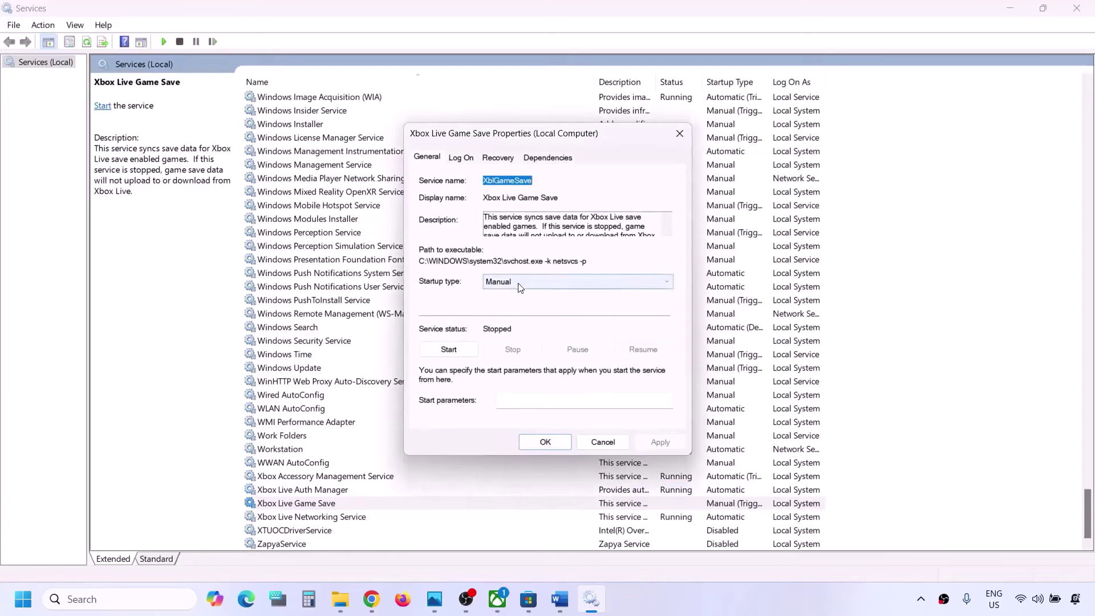
left_click(520, 288)
left_click(518, 304)
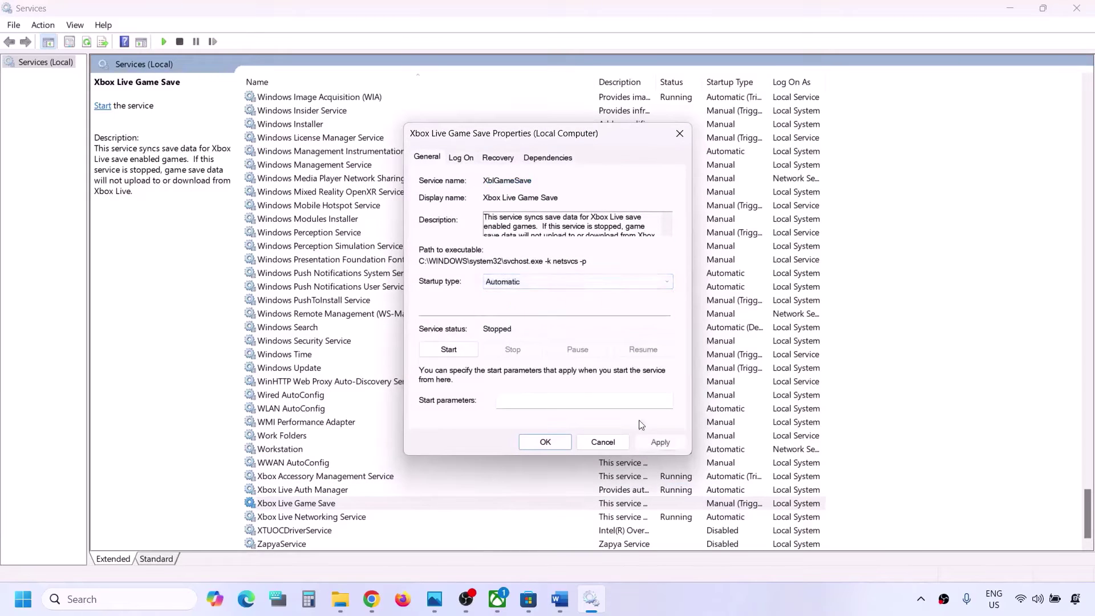
left_click(651, 444)
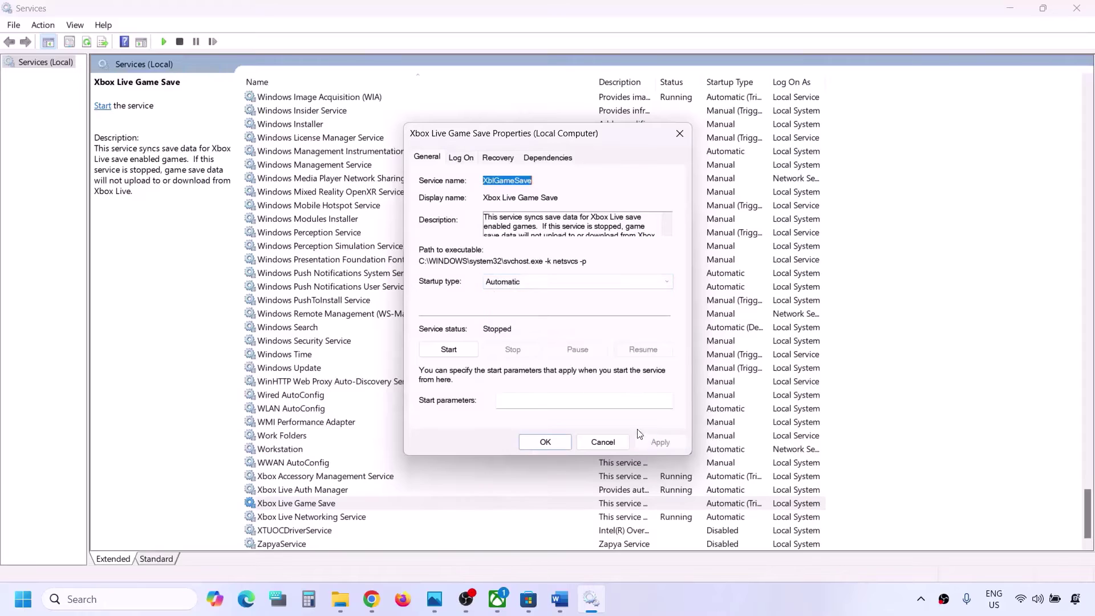
left_click(450, 348)
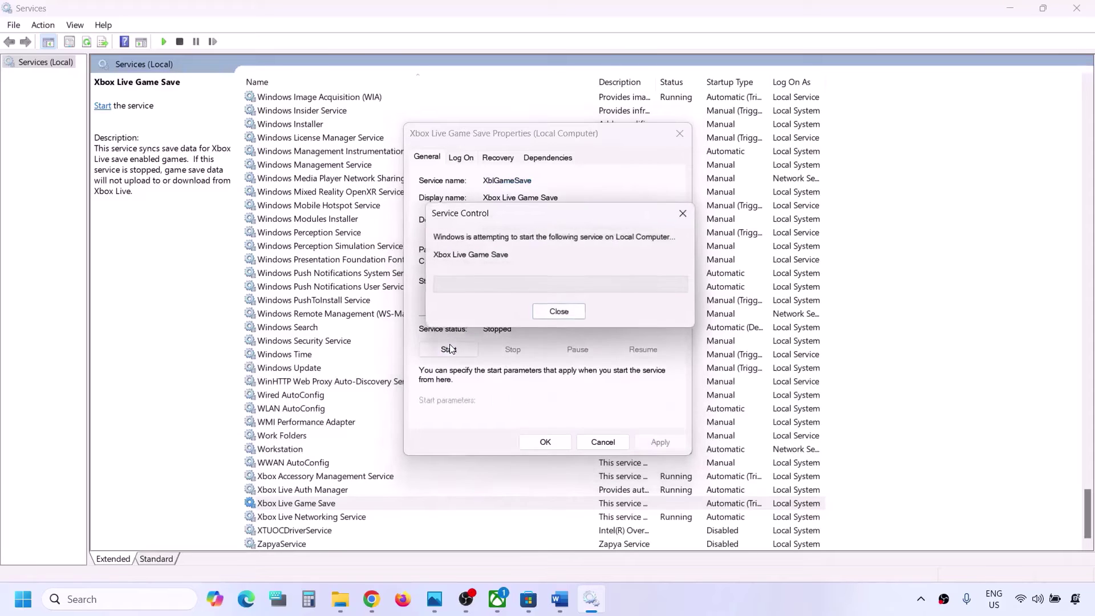
left_click(545, 443)
- Keep Xbox Live Networking Service on Automatic startup and apply it
double_click(292, 519)
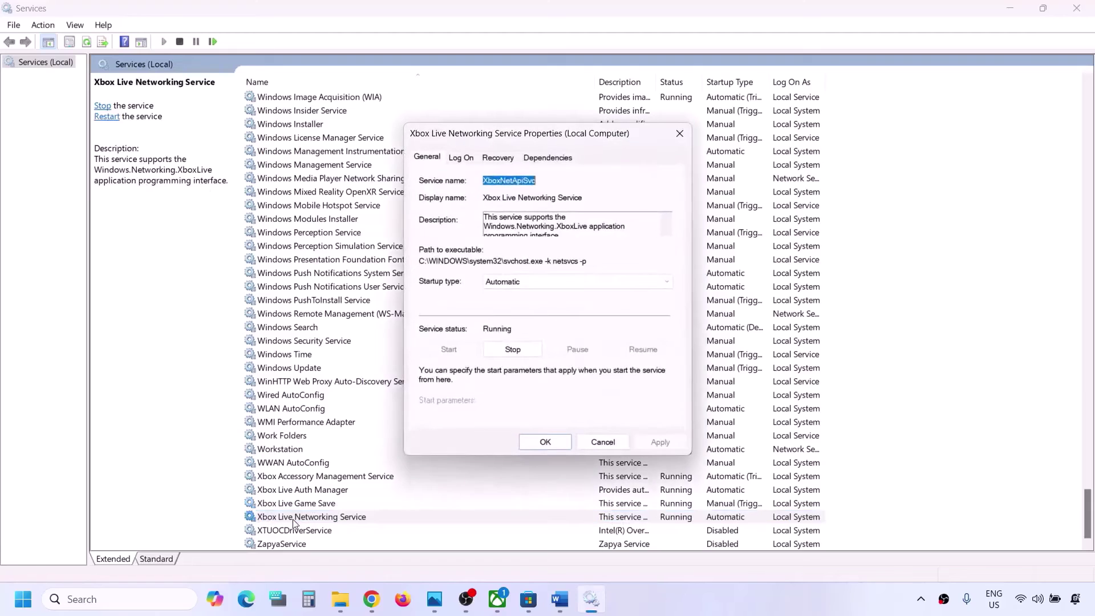
left_click(541, 295)
left_click(520, 301)
left_click(654, 443)
left_click(544, 442)
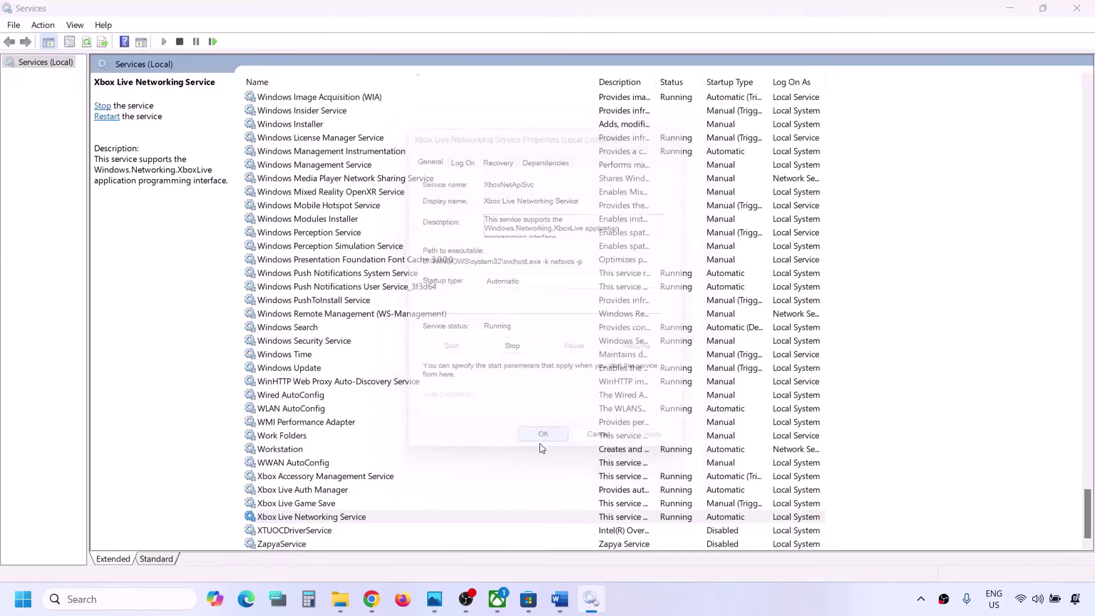
left_click(350, 394)
- Restart the first and then the second Gaming Services entry in Services
key("g")
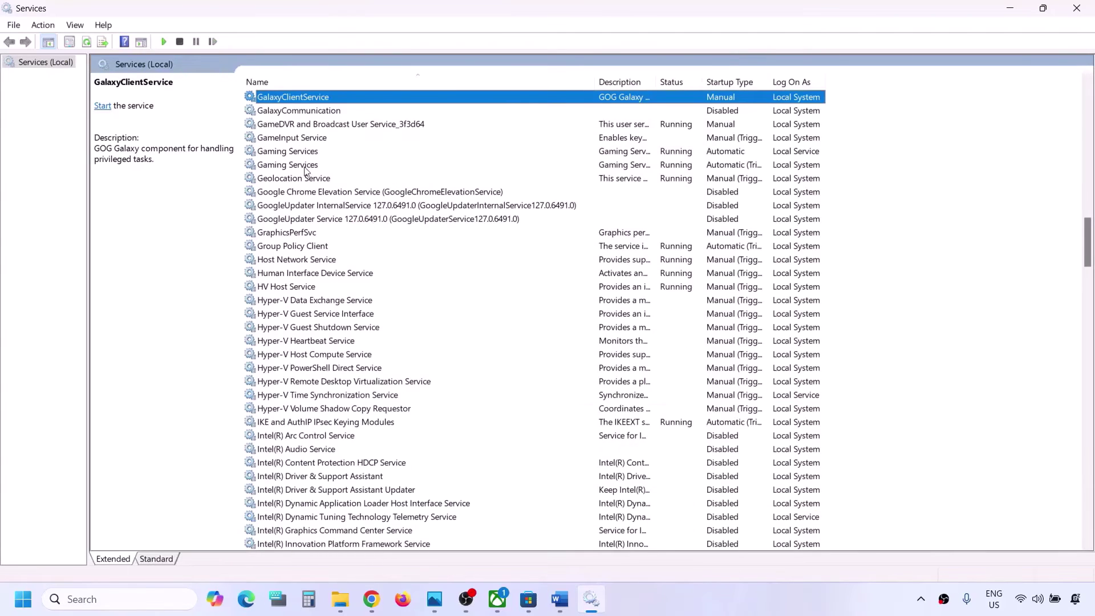
left_click(287, 152)
left_click(686, 169)
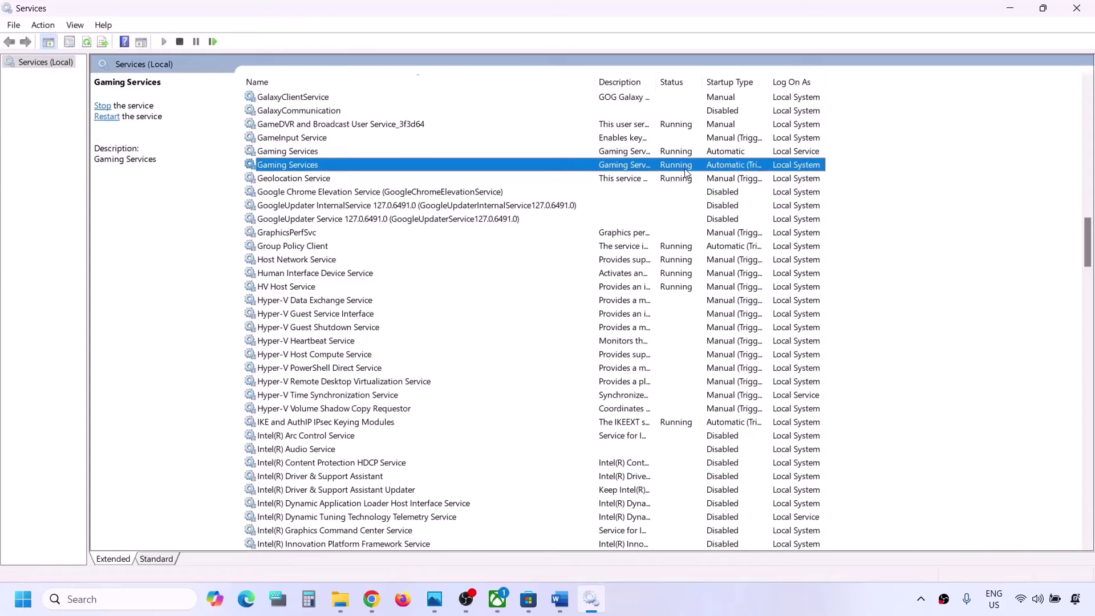
left_click(683, 153)
right_click(667, 153)
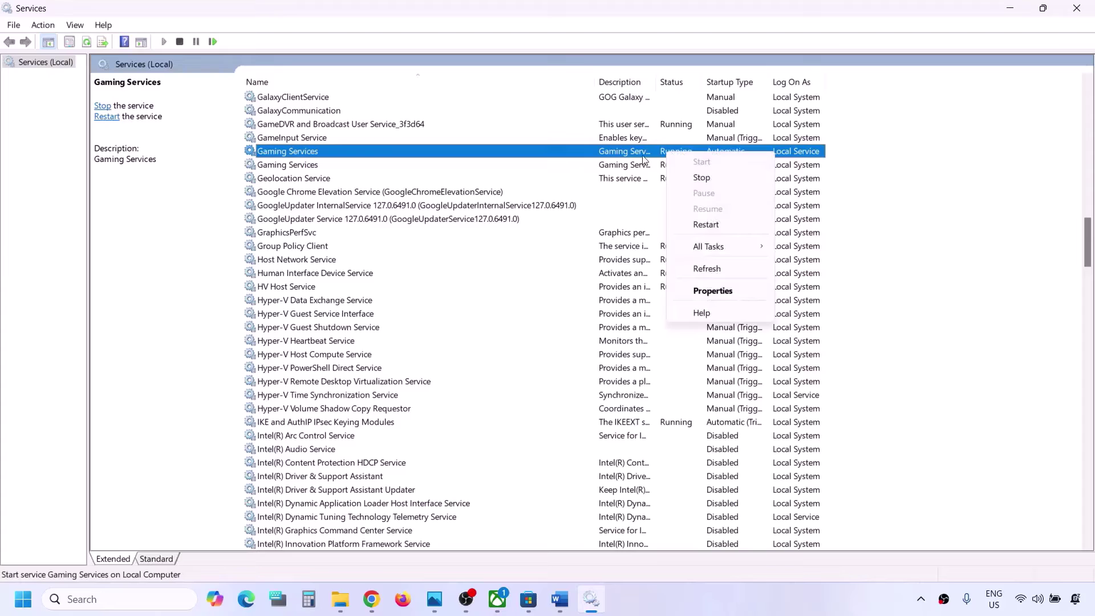
right_click(645, 154)
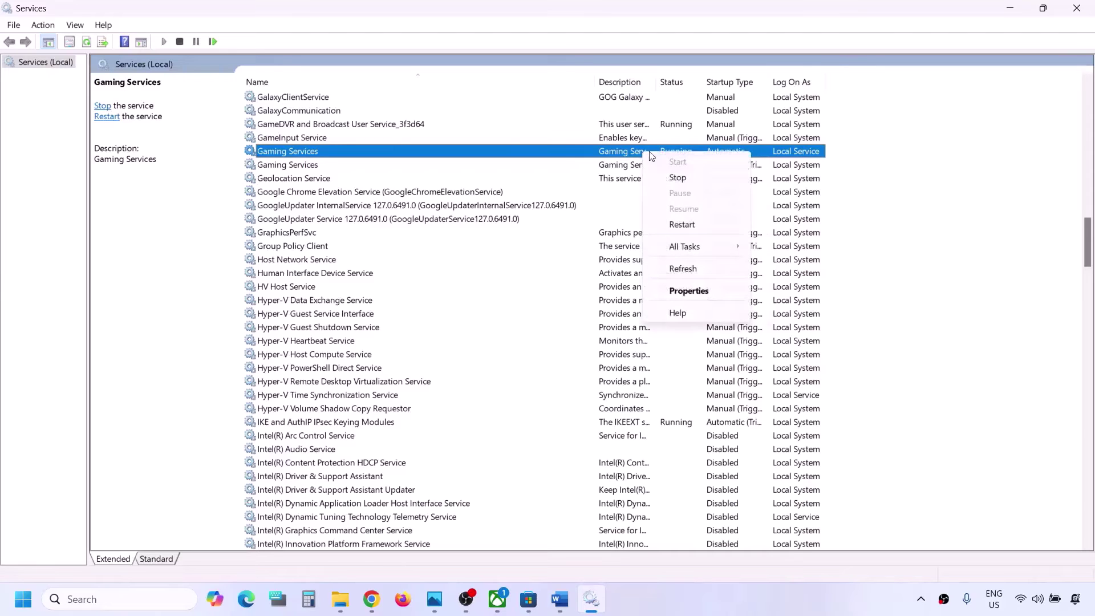
left_click(687, 225)
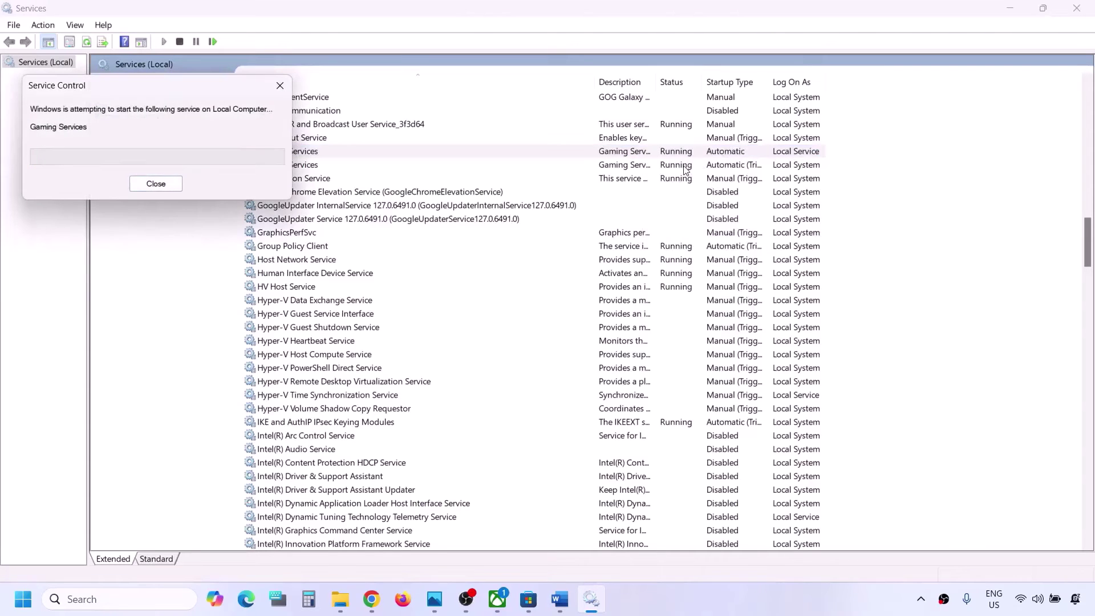
right_click(677, 167)
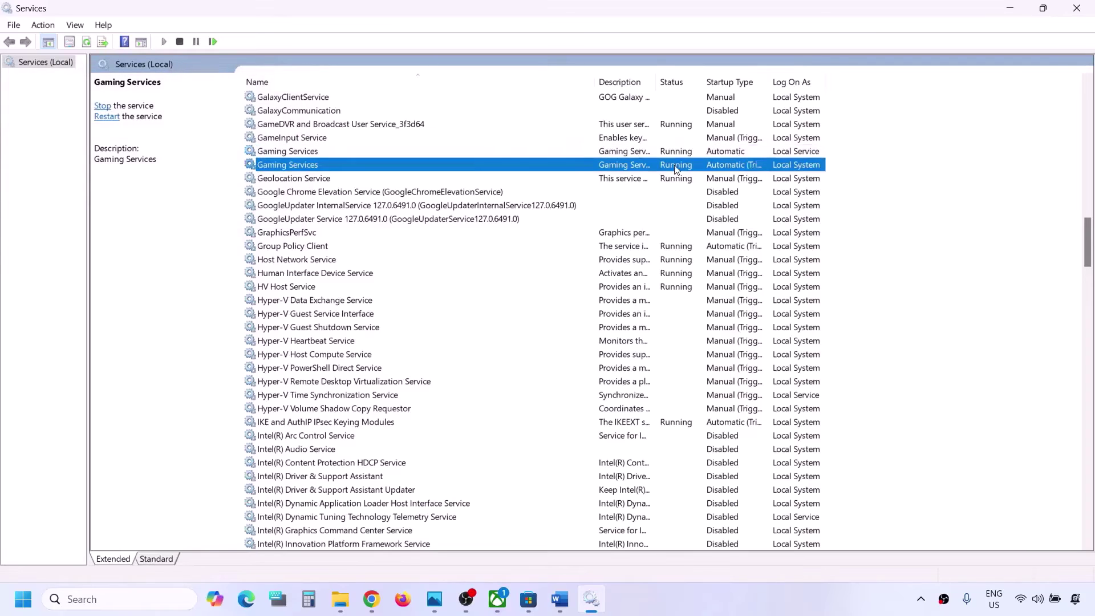
left_click(719, 242)
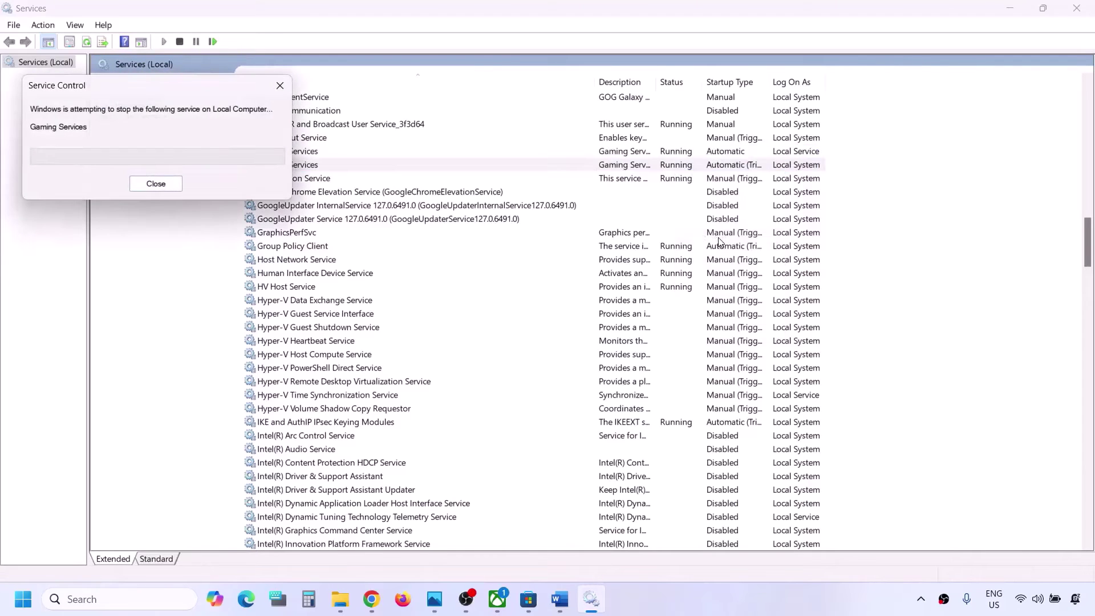
- Stop both the upper and lower Gaming Services entries
right_click(675, 152)
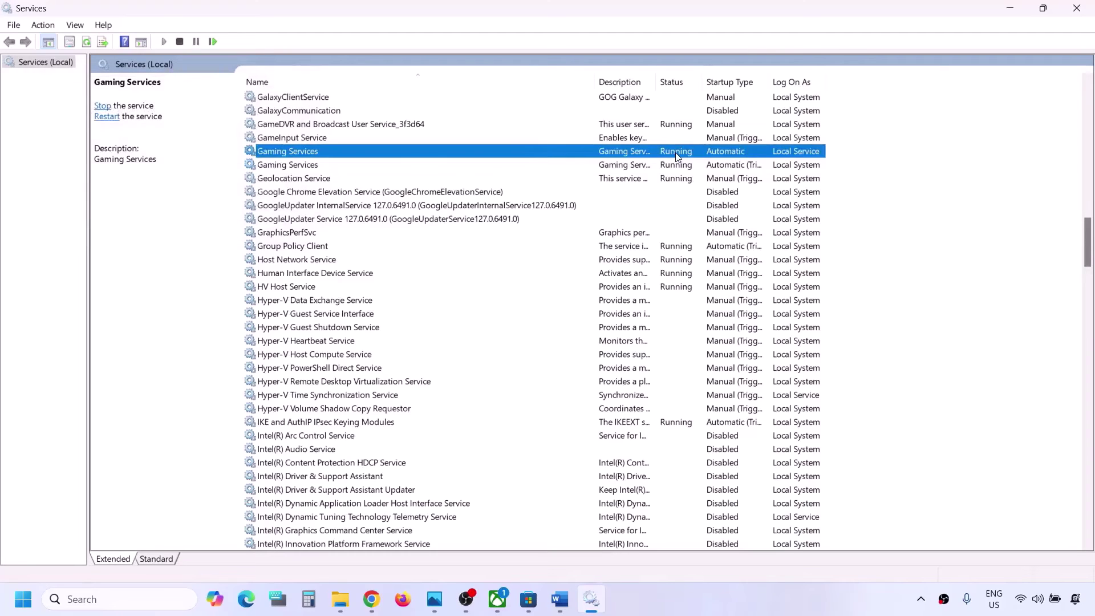
left_click(727, 179)
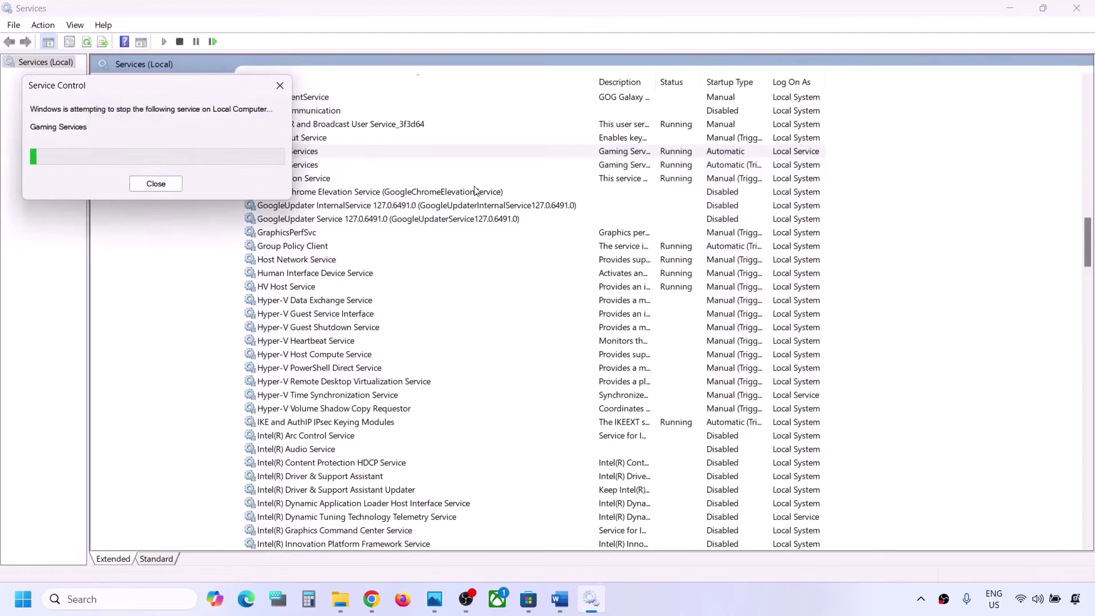
left_click(679, 169)
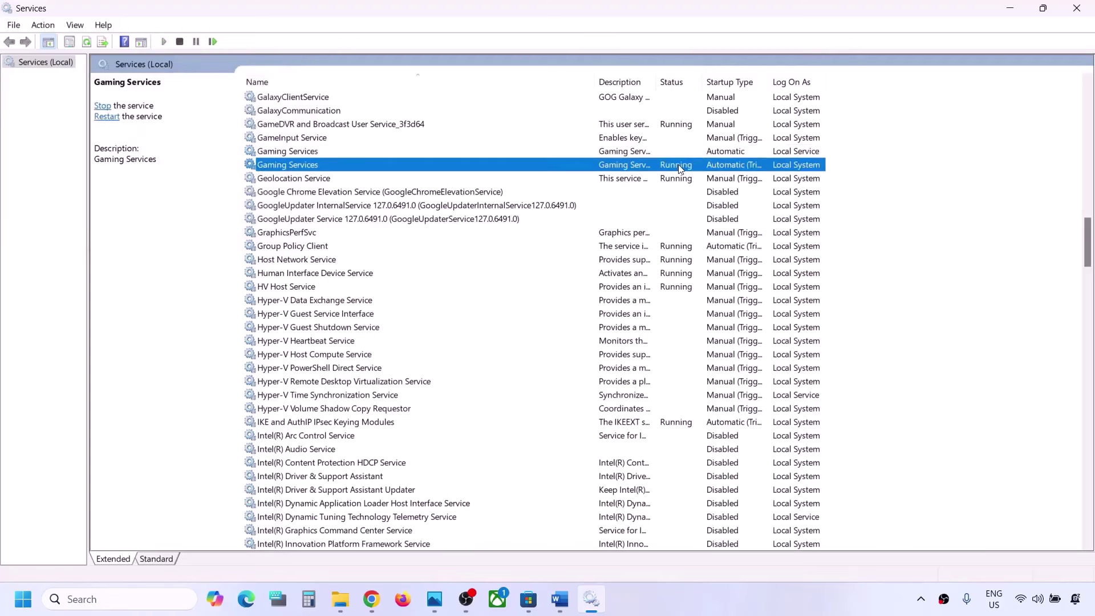
right_click(679, 169)
left_click(728, 194)
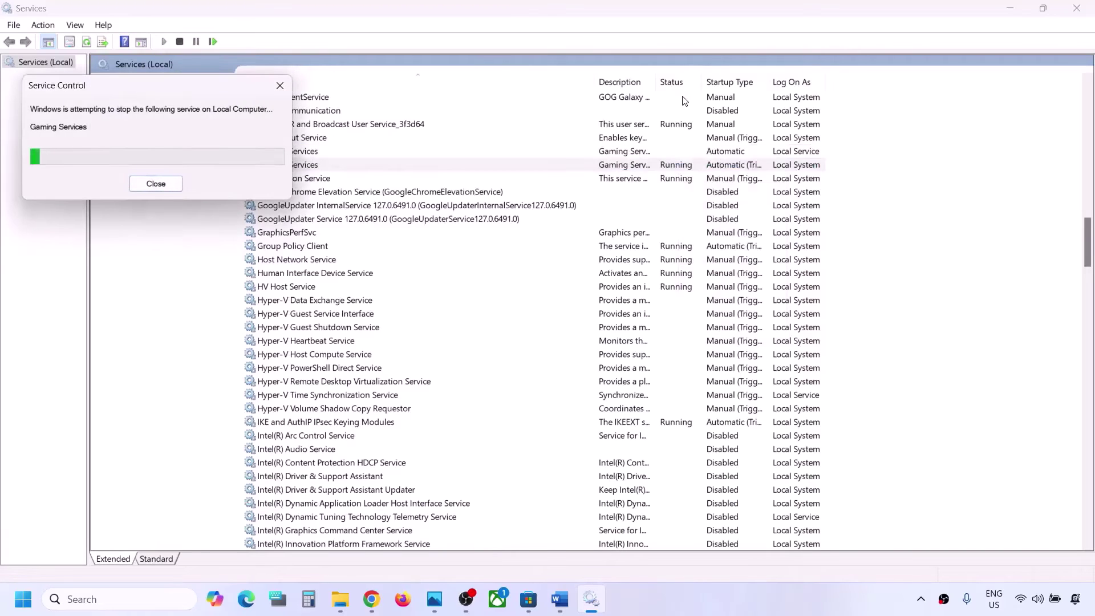
- Start the upper Gaming Services entry and restart the lower one so both run
left_click(641, 152)
right_click(641, 152)
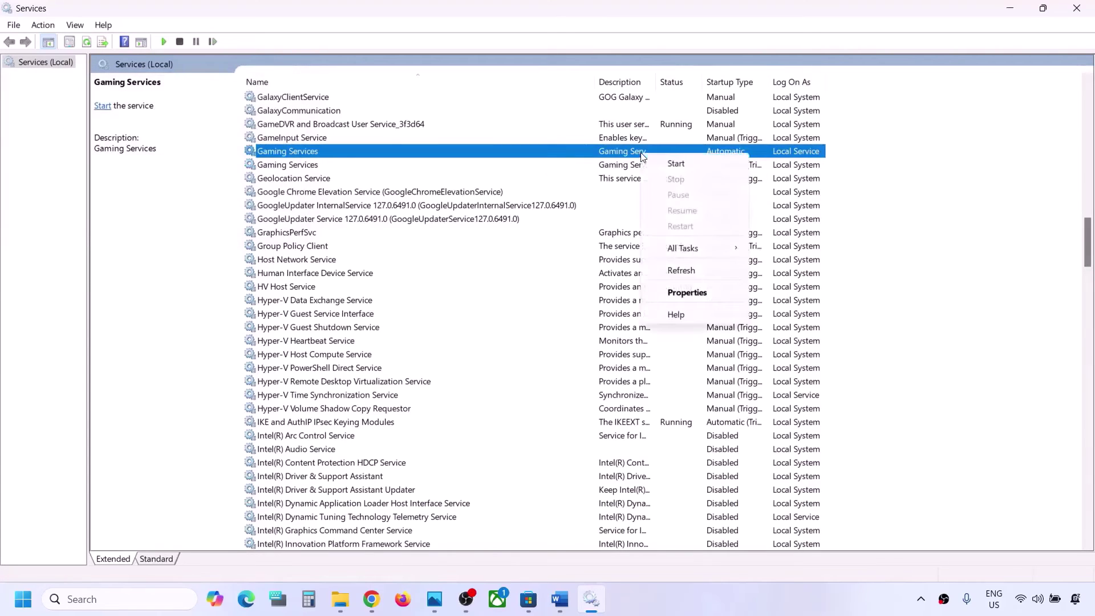
left_click(676, 162)
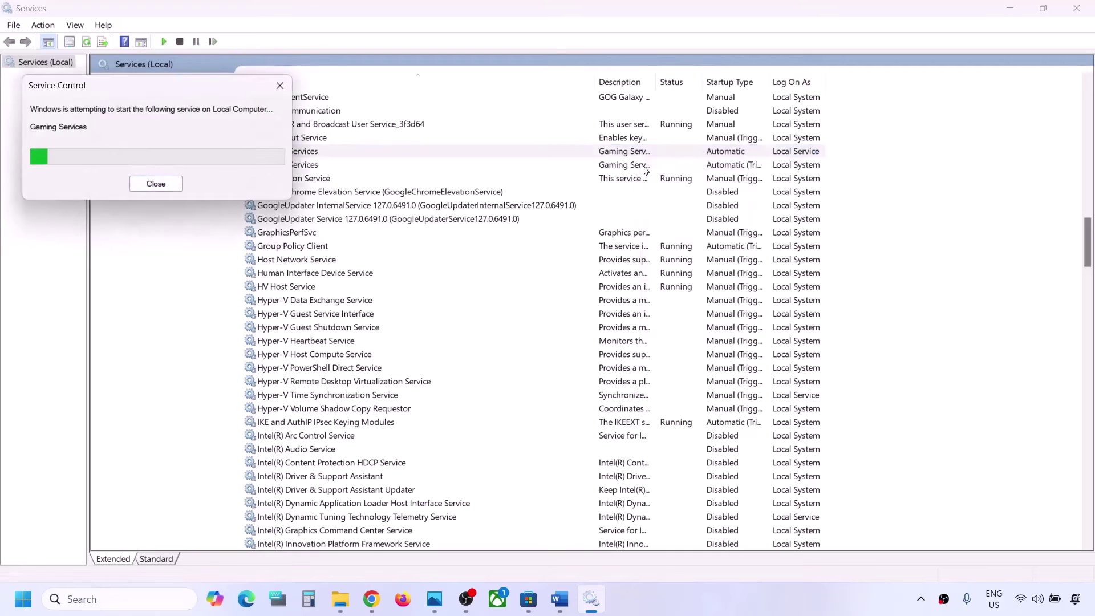
left_click(656, 165)
right_click(656, 166)
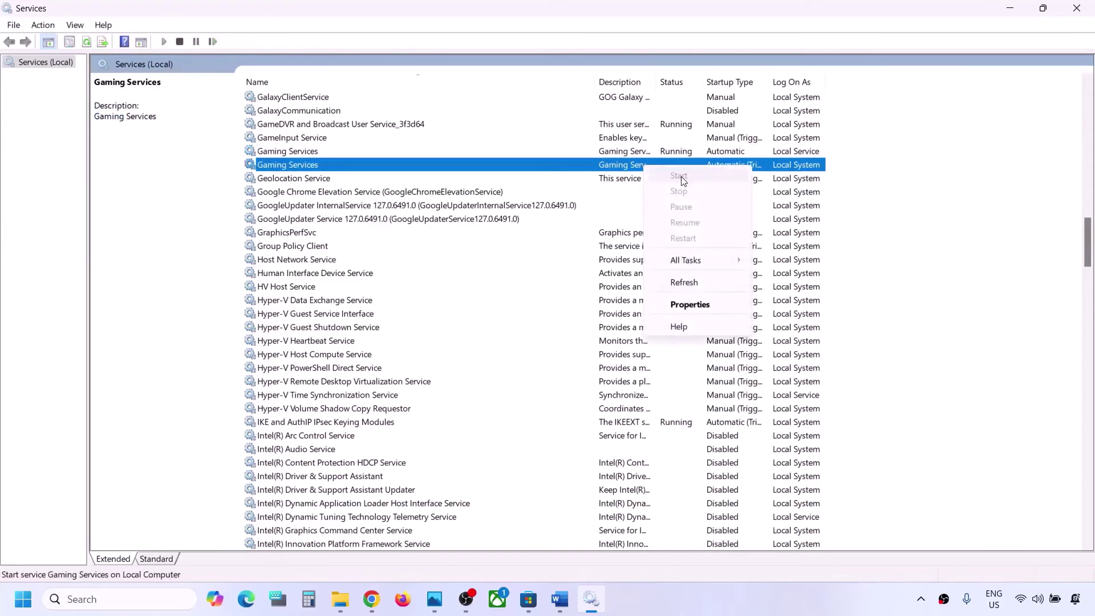
left_click(634, 175)
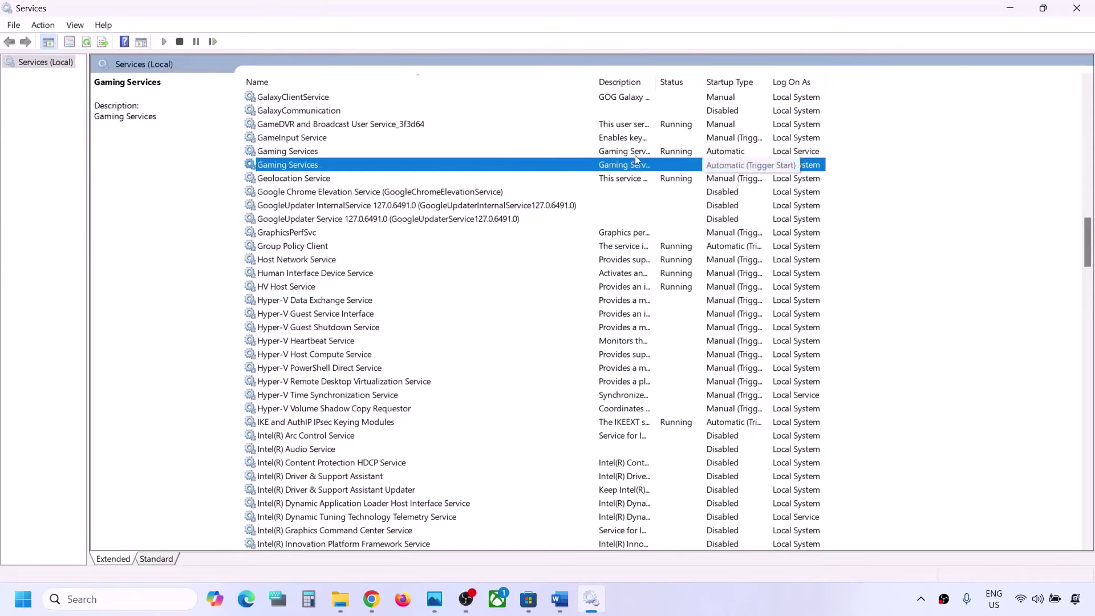
left_click(669, 152)
left_click(637, 164)
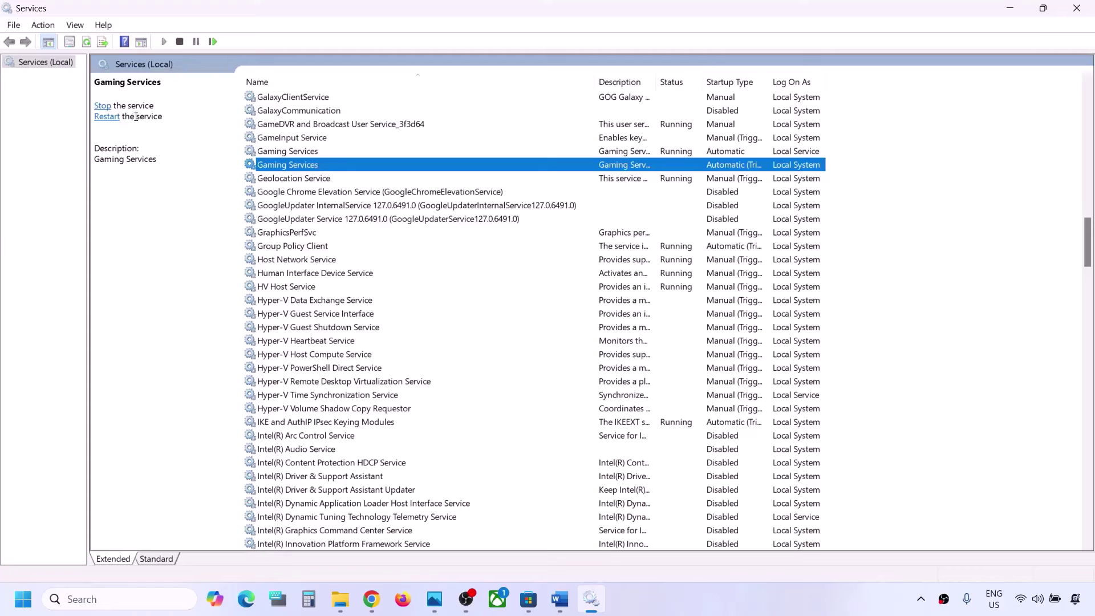
left_click(105, 117)
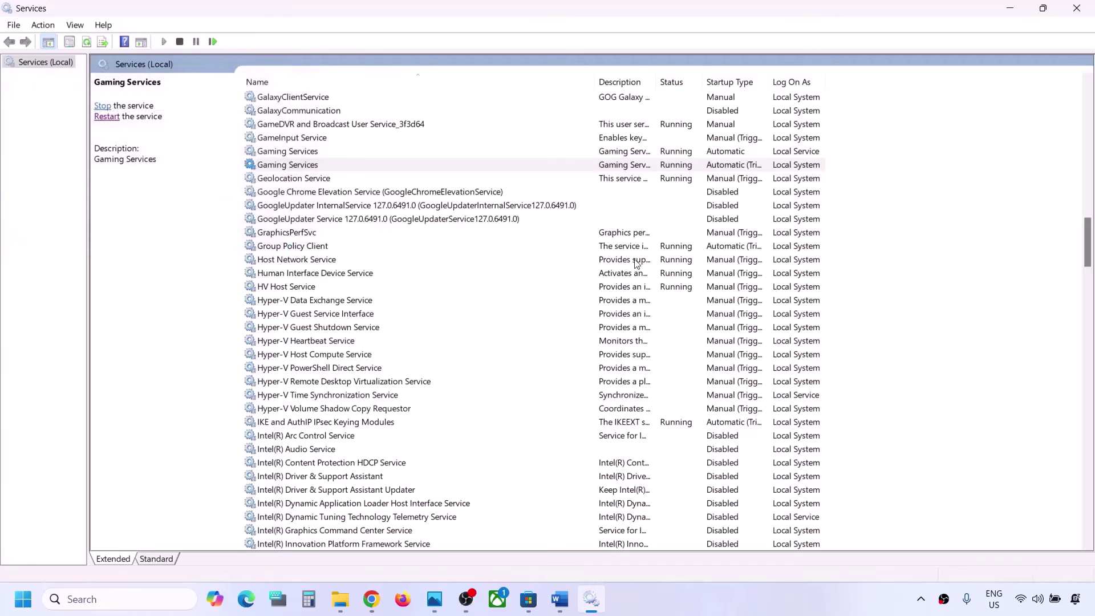
left_click(400, 315)
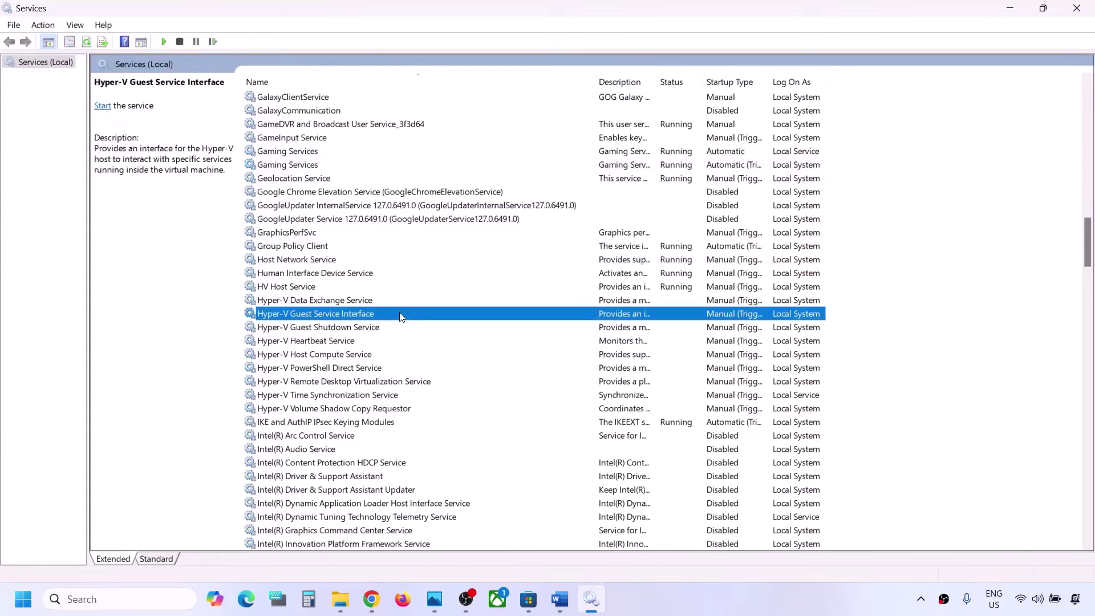
- Set Microsoft Store Install Service startup type to Automatic and apply it
key("m")
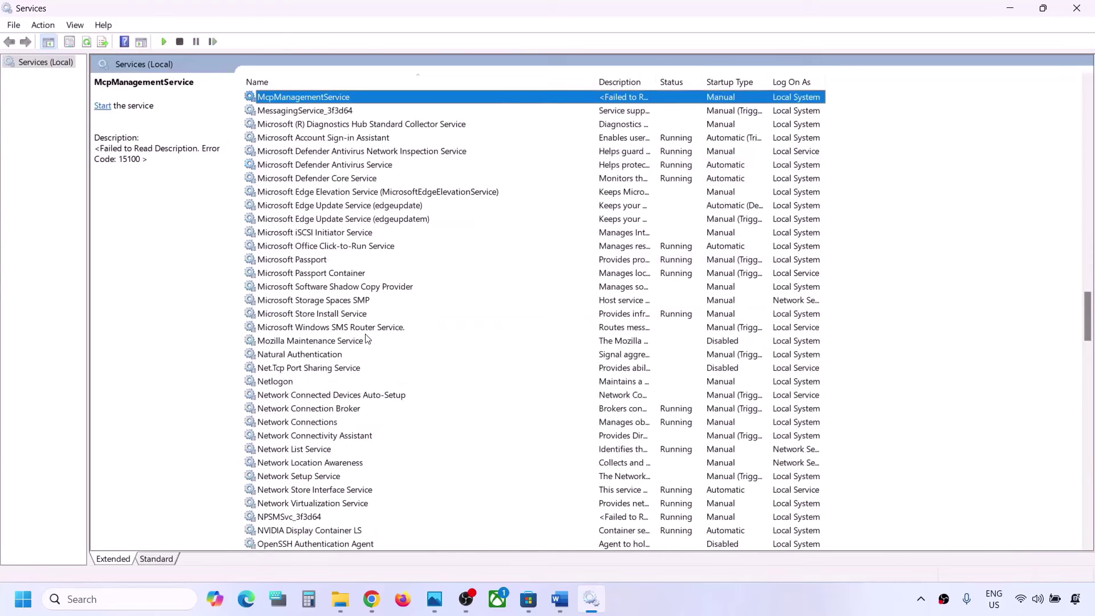
left_click(344, 315)
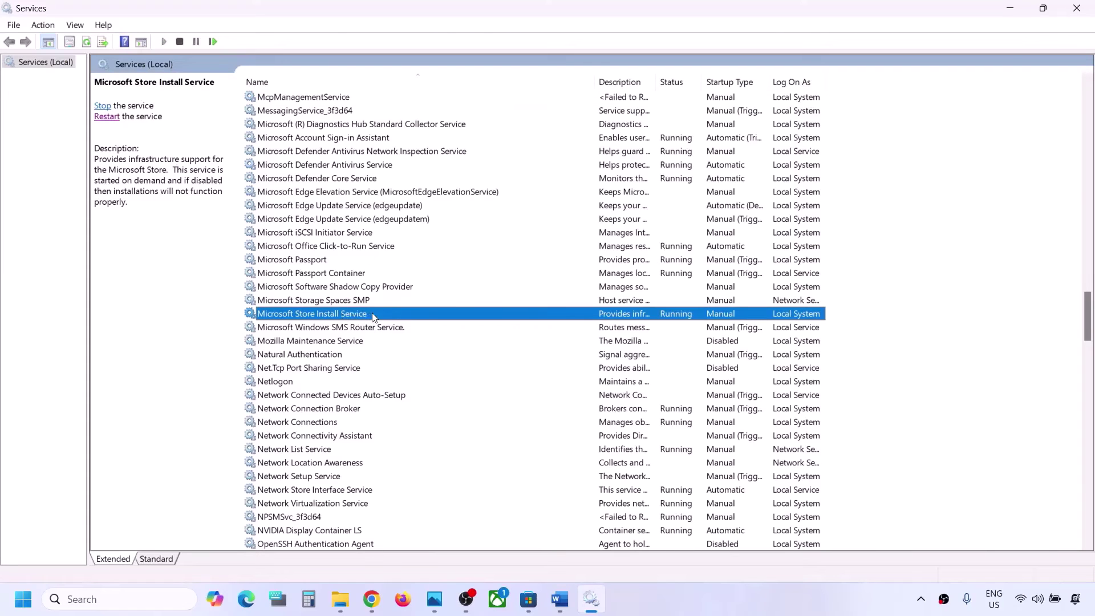
double_click(373, 317)
left_click(545, 281)
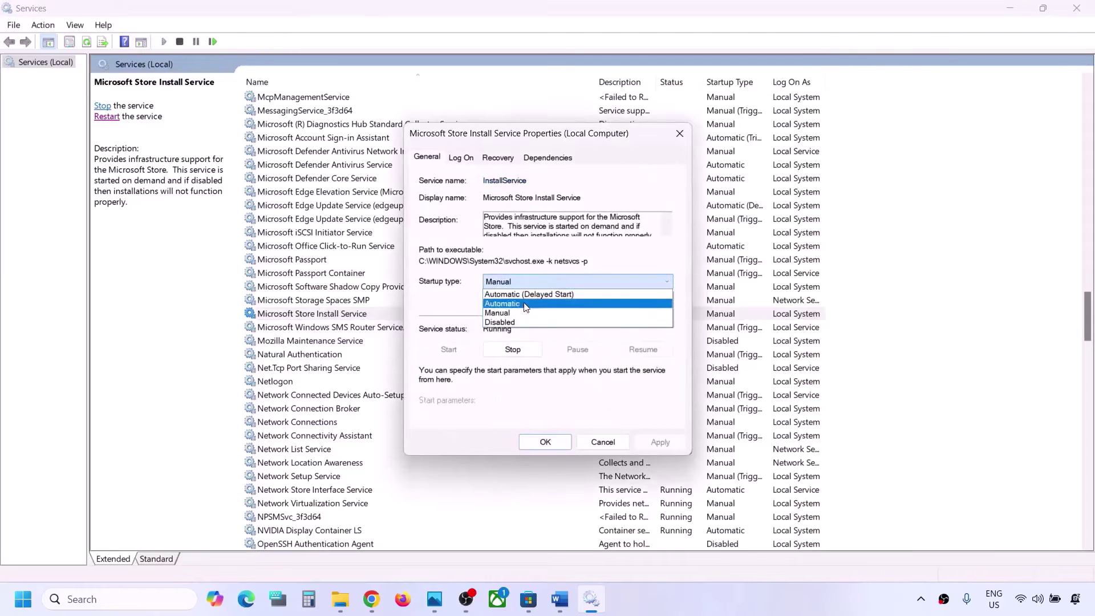
left_click(526, 304)
left_click(656, 442)
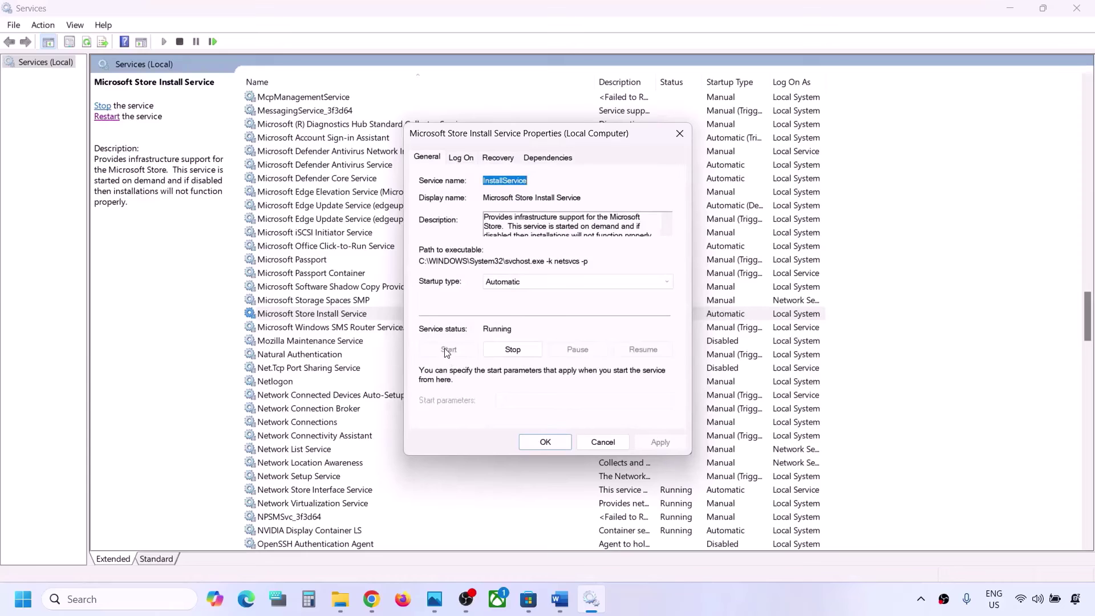
left_click(544, 442)
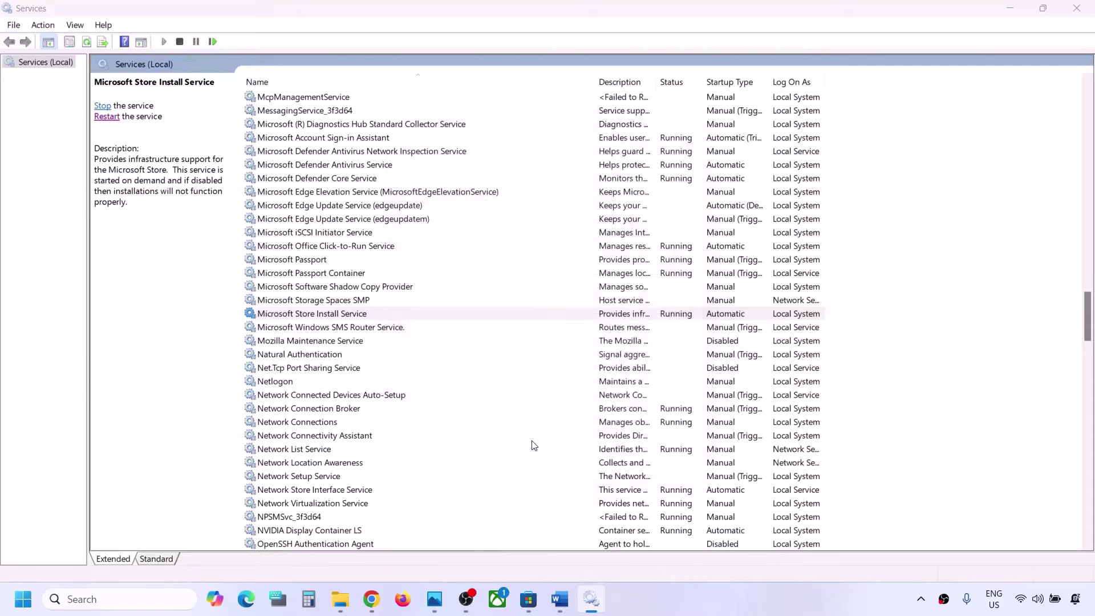
- Set Windows Update startup type to Automatic and apply it
left_click(391, 454)
key("w")
scroll(392, 454, "down", 7)
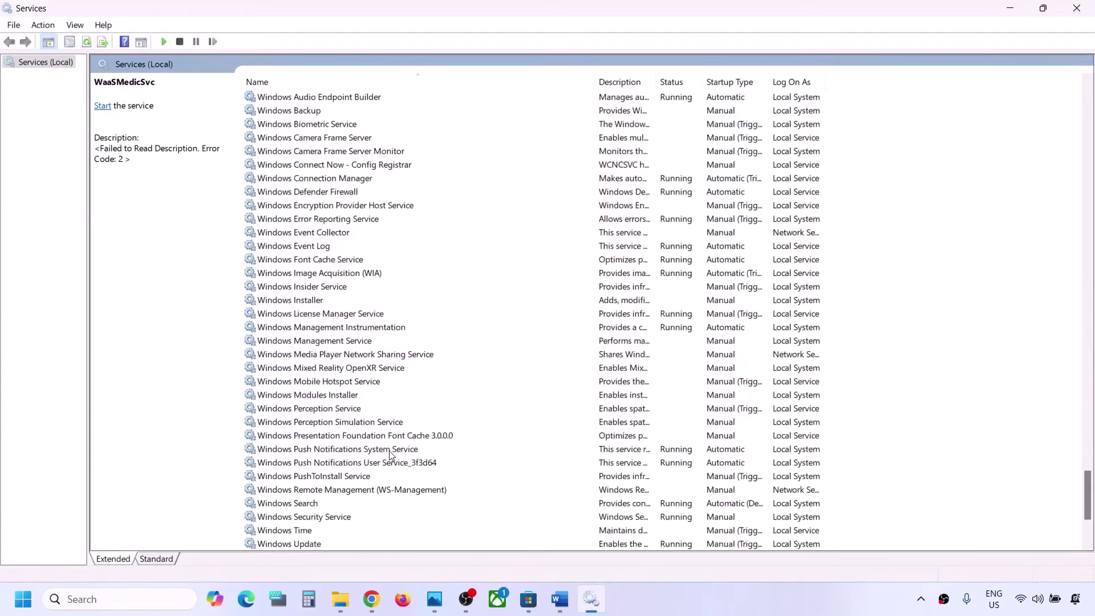
left_click(312, 369)
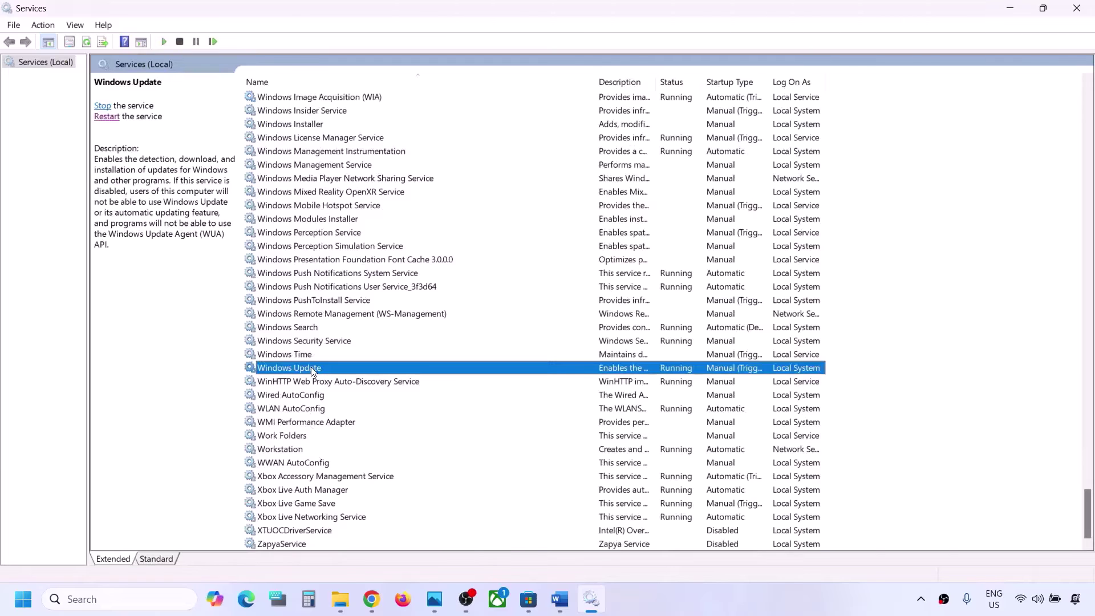
double_click(361, 371)
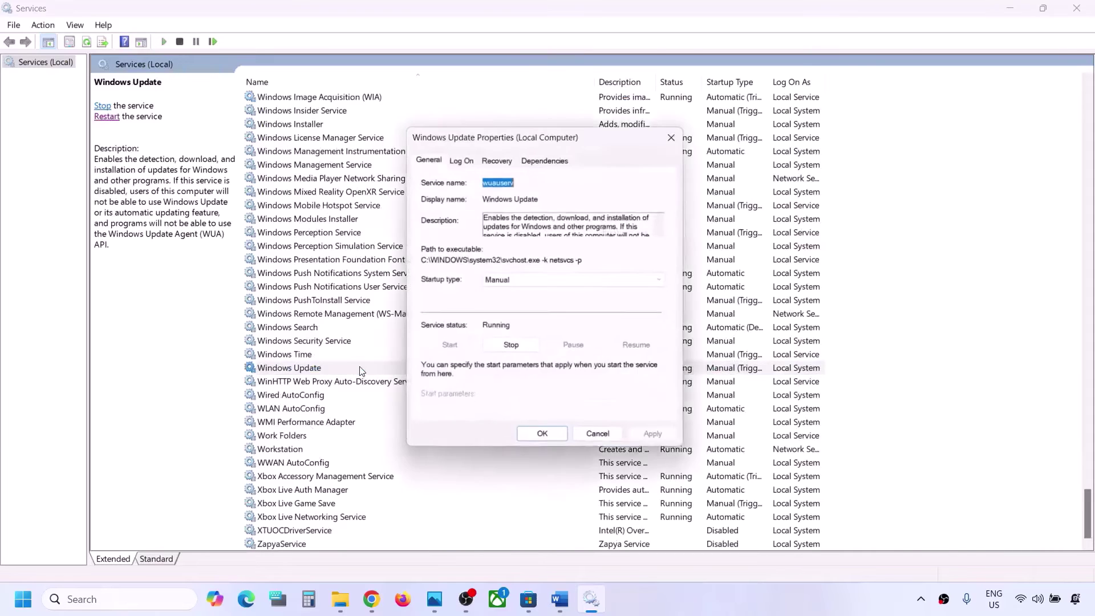
left_click(532, 282)
left_click(521, 304)
left_click(664, 443)
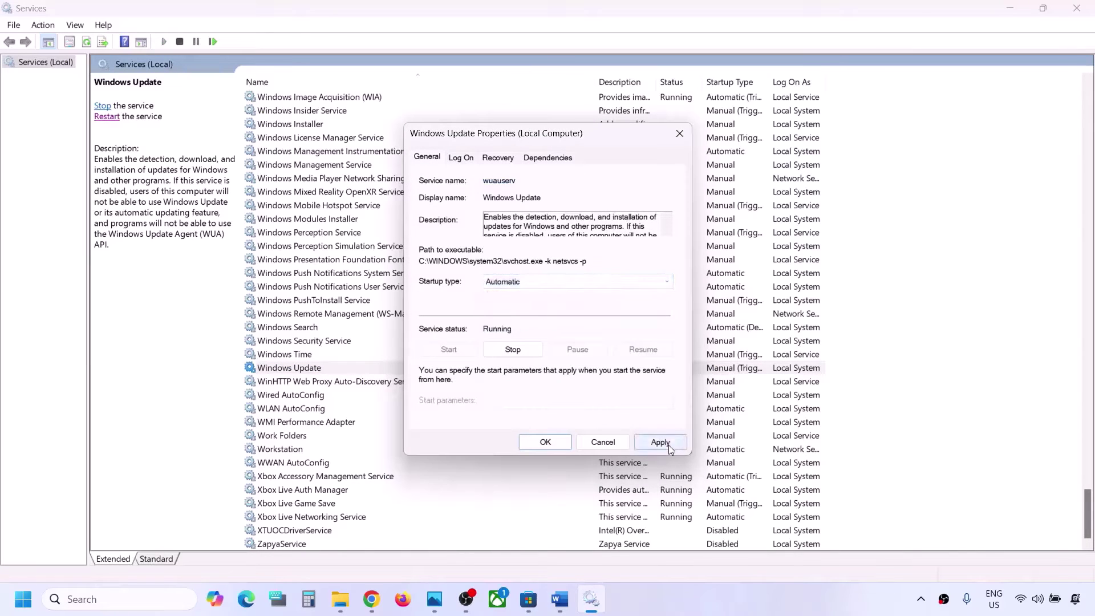
left_click(540, 442)
- Return to the Word checklist and scroll down to the next steps
left_click(558, 600)
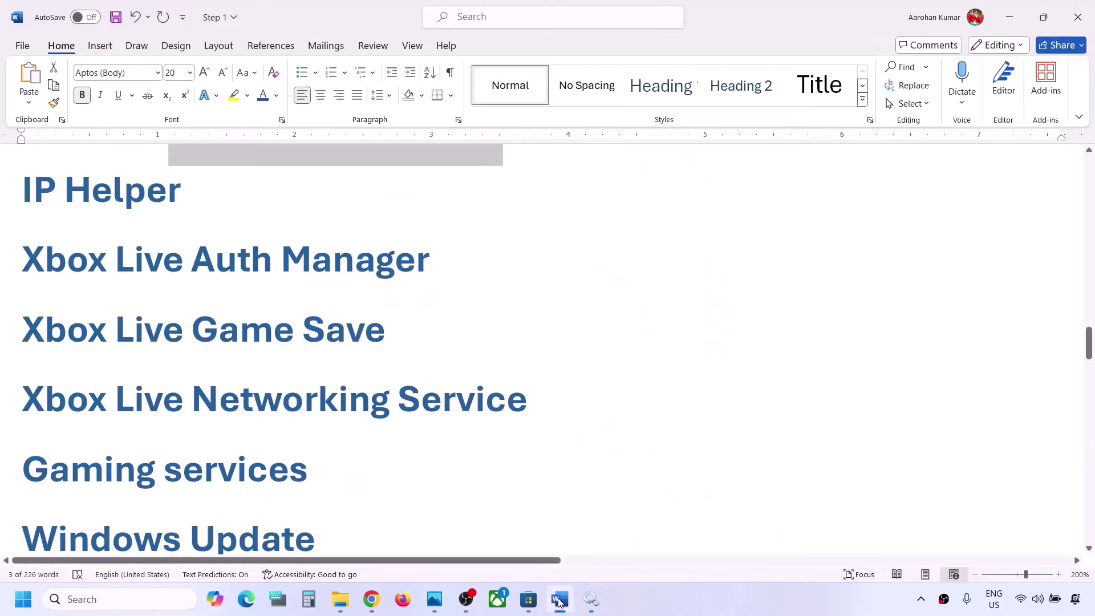
scroll(406, 443, "down", 3)
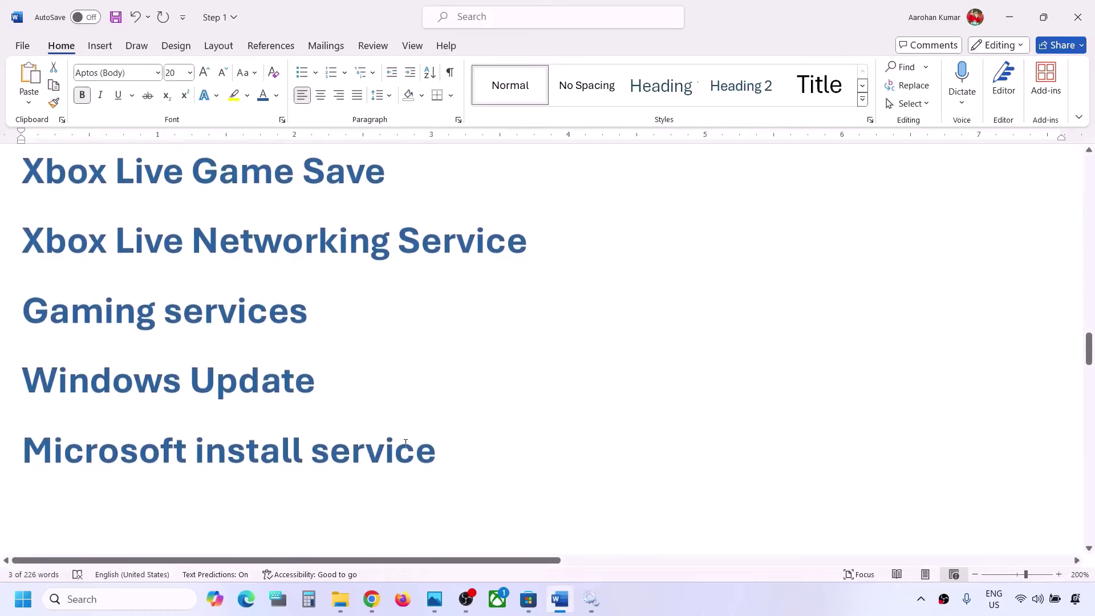
scroll(406, 443, "down", 3)
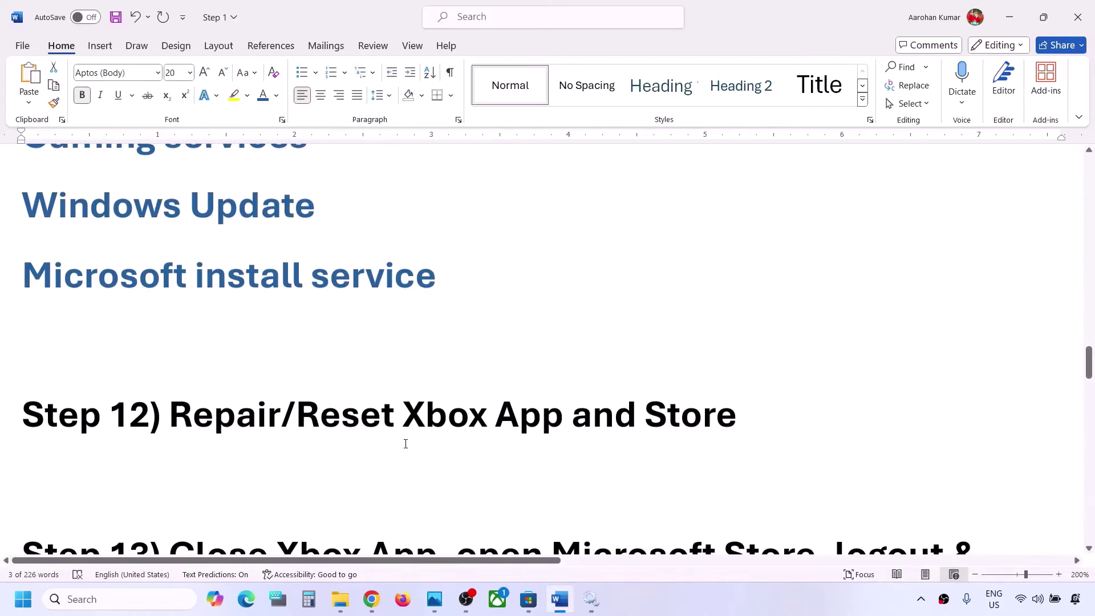
- Highlight the Repair/Reset Xbox App and Store step, then open Microsoft Store's App settings
left_click_drag(206, 418, 741, 422)
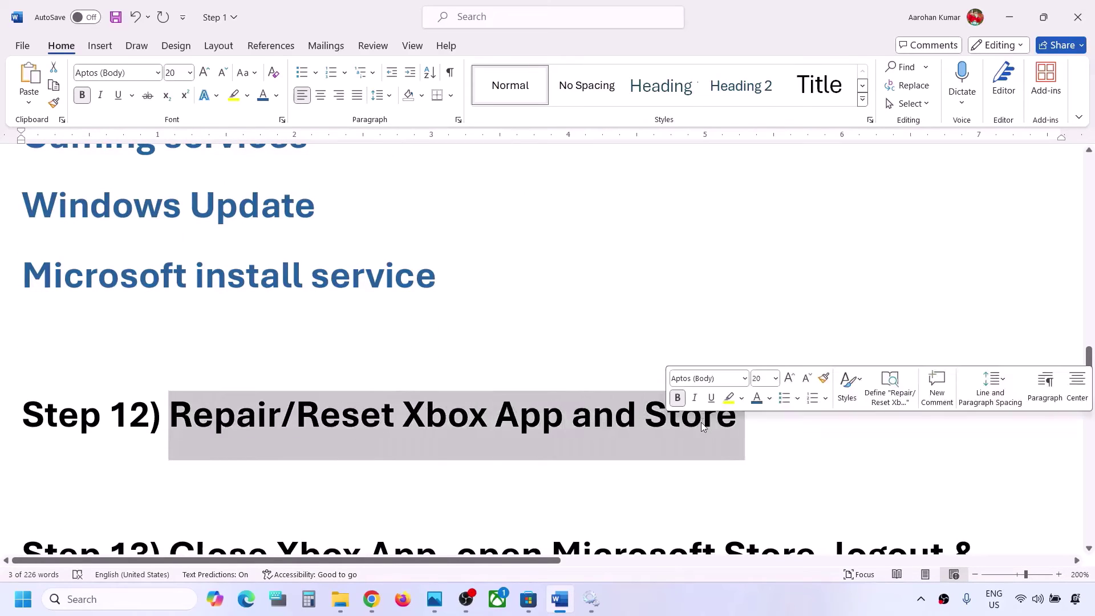
left_click(107, 603)
type("store")
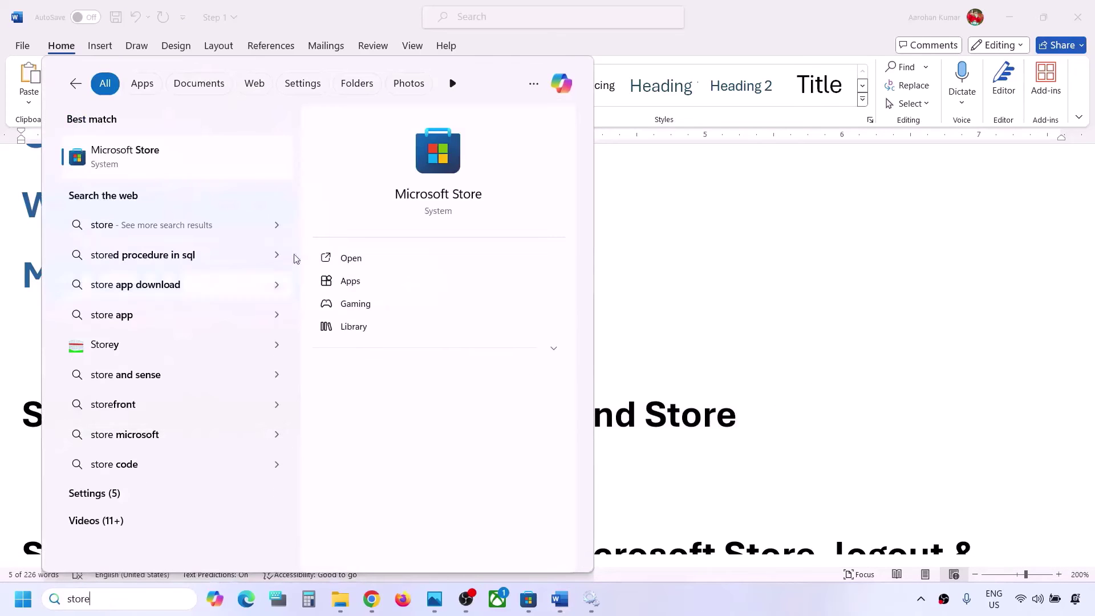
right_click(168, 167)
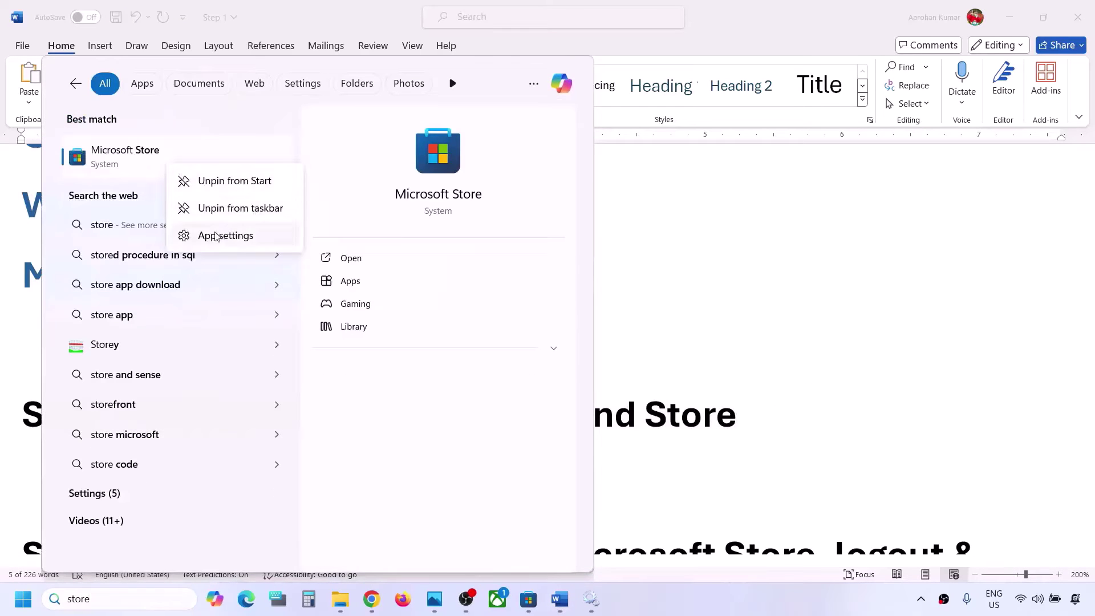
left_click(240, 235)
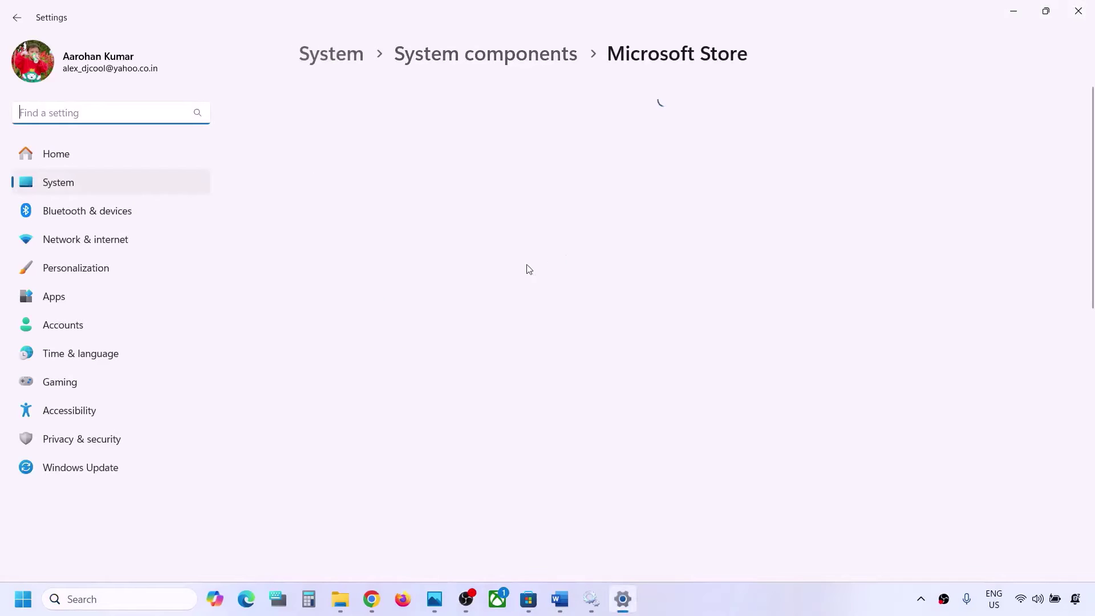
- Repair the Microsoft Store component, then reset it and confirm the reset
scroll(468, 301, "down", 4)
scroll(468, 301, "down", 5)
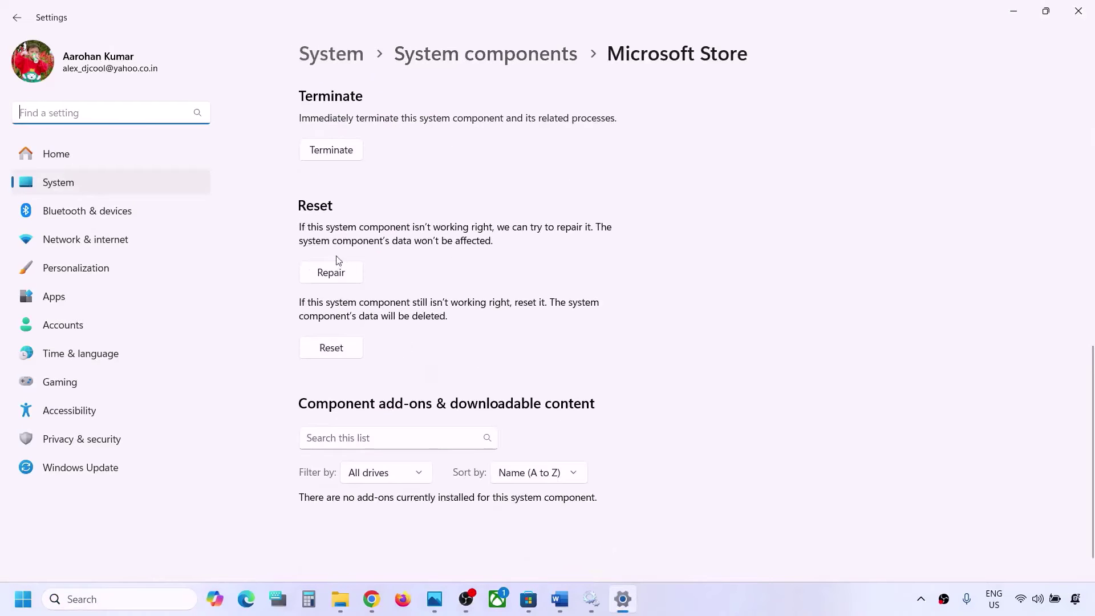
left_click(320, 266)
left_click(331, 272)
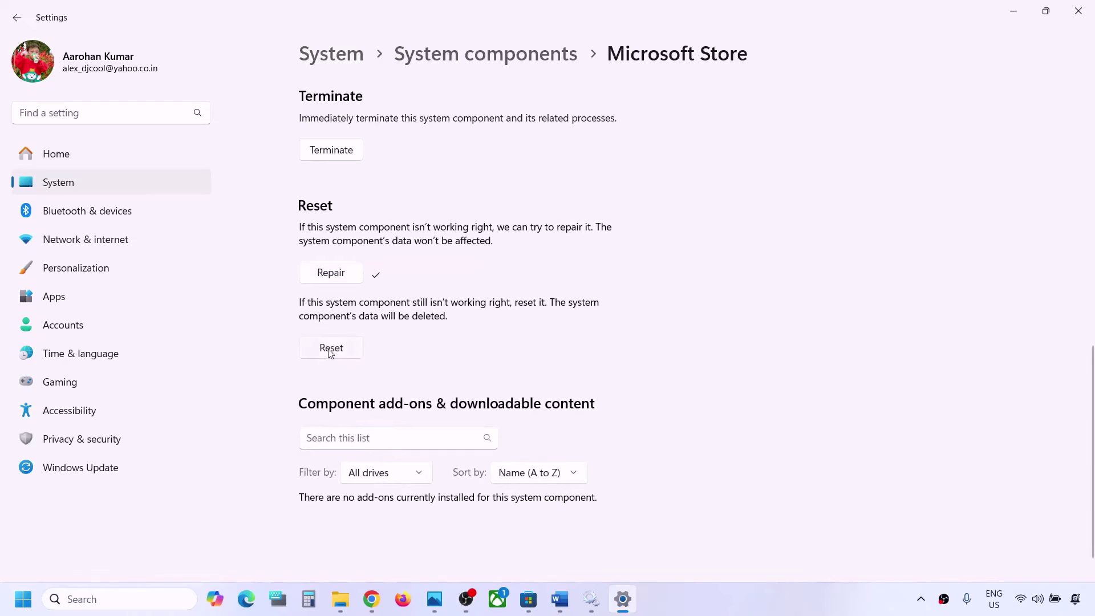
left_click(330, 353)
left_click(395, 310)
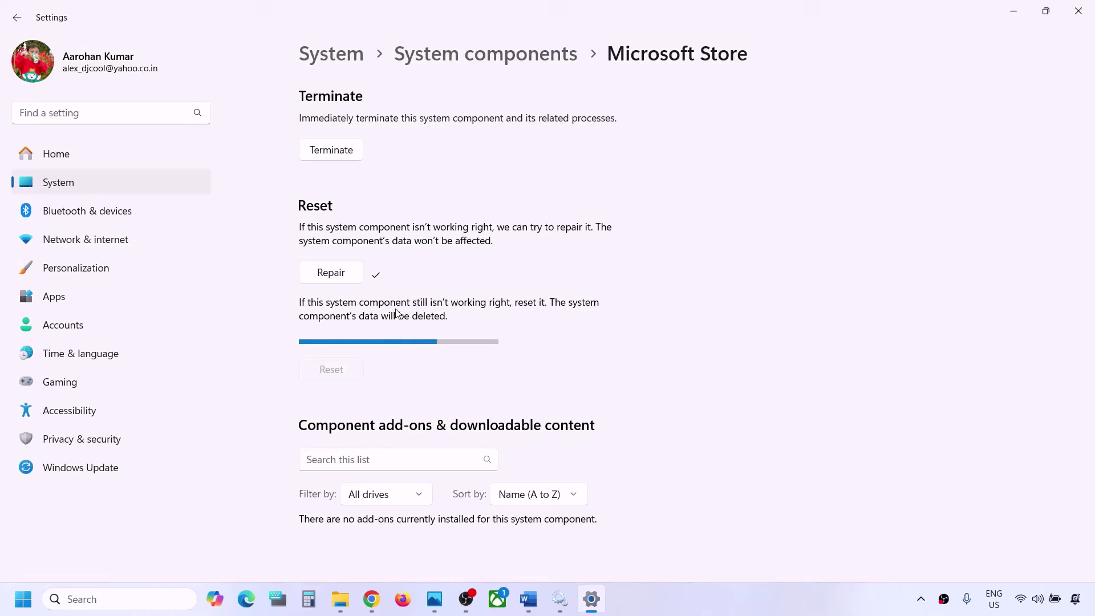
- Find the Xbox app via search 'xbox' and open its App settings
left_click(101, 598)
type("xbox")
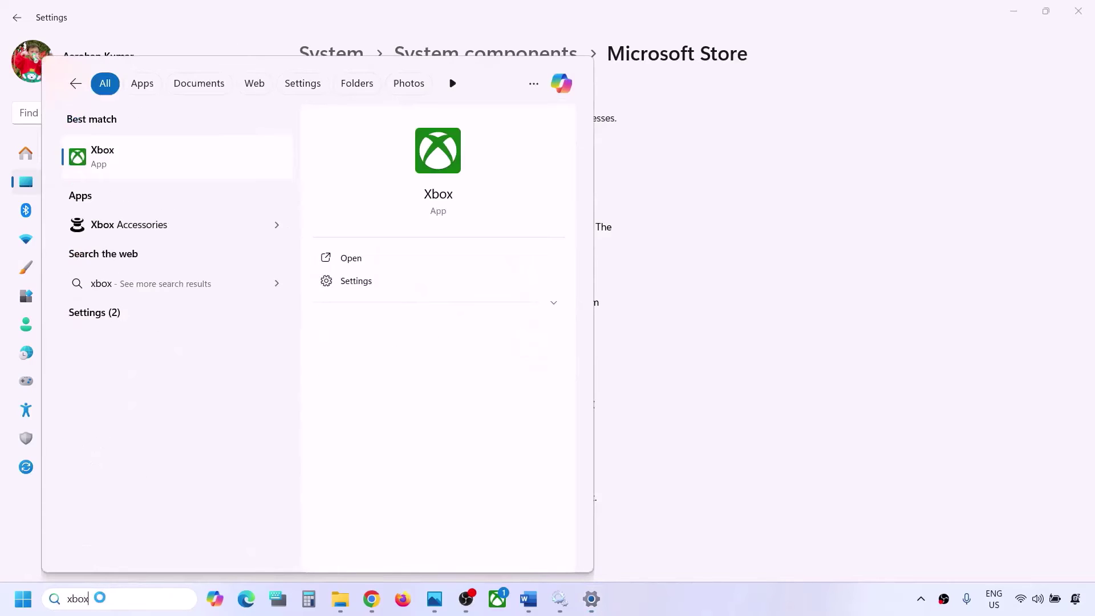
right_click(156, 158)
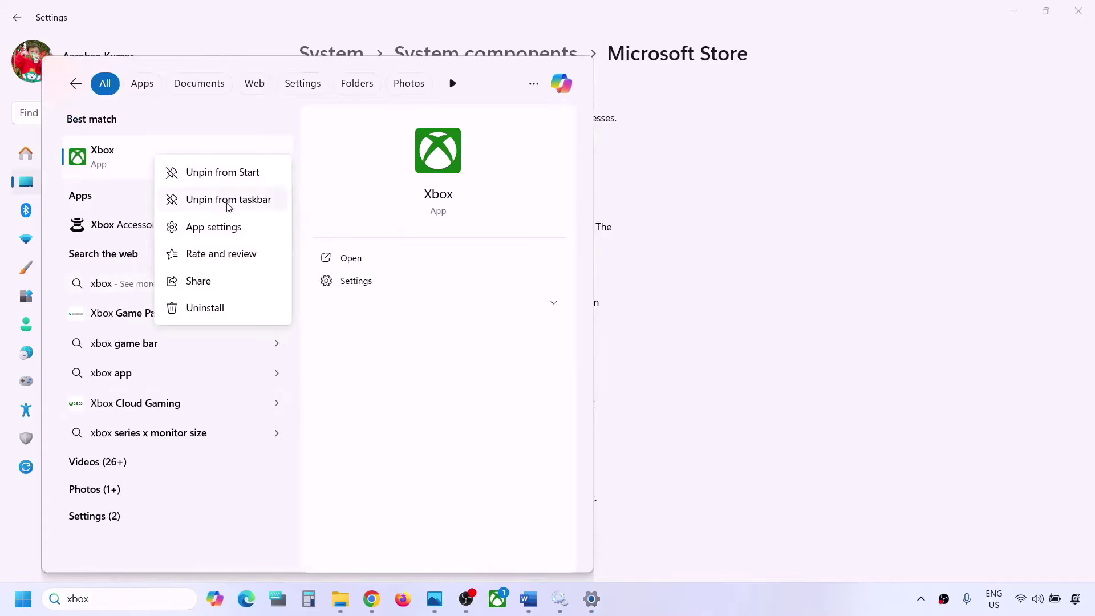
left_click(244, 225)
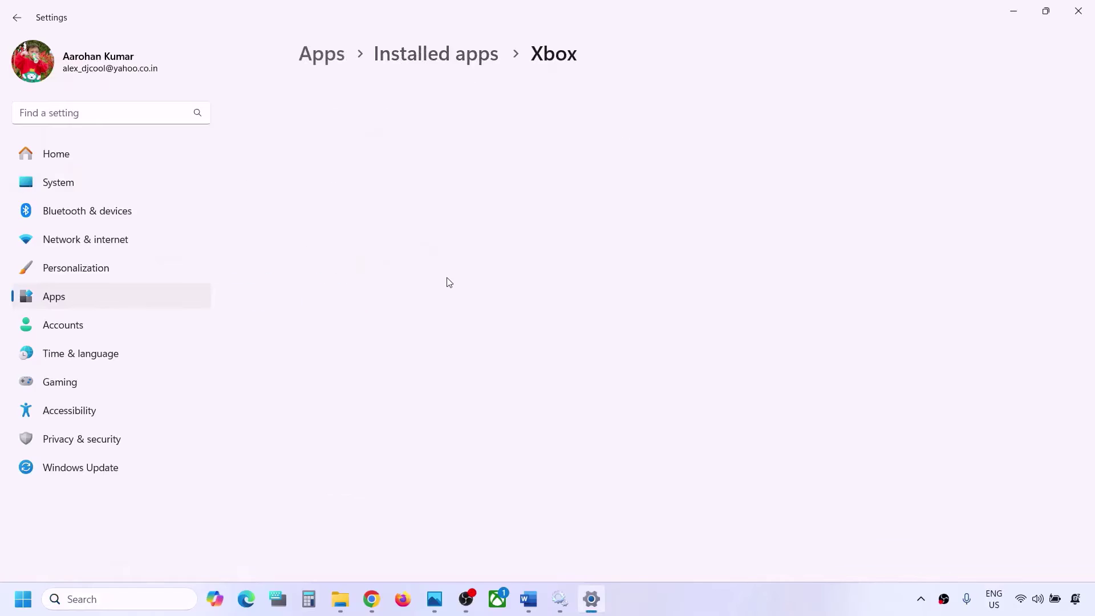
- Repair the Xbox app, then reset it and confirm the reset
scroll(449, 281, "down", 15)
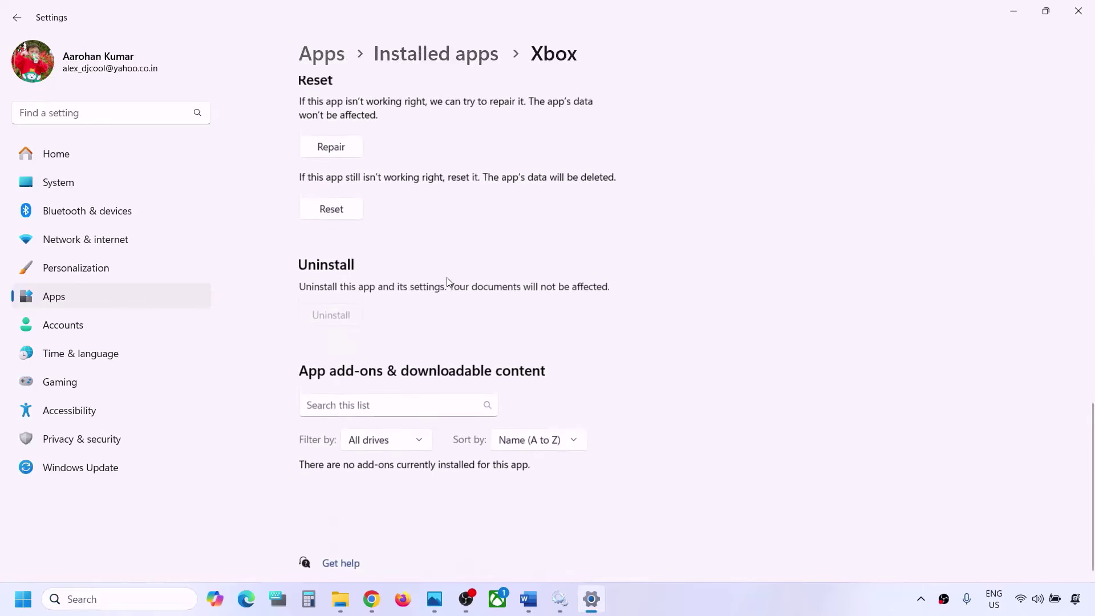
scroll(449, 282, "up", 1)
left_click(345, 224)
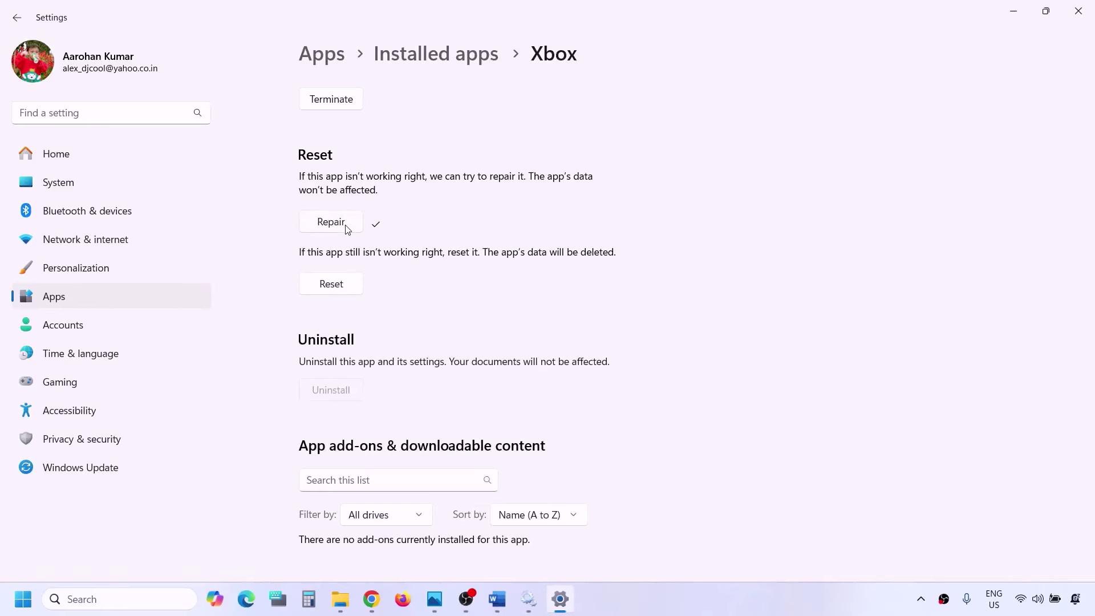
left_click(341, 286)
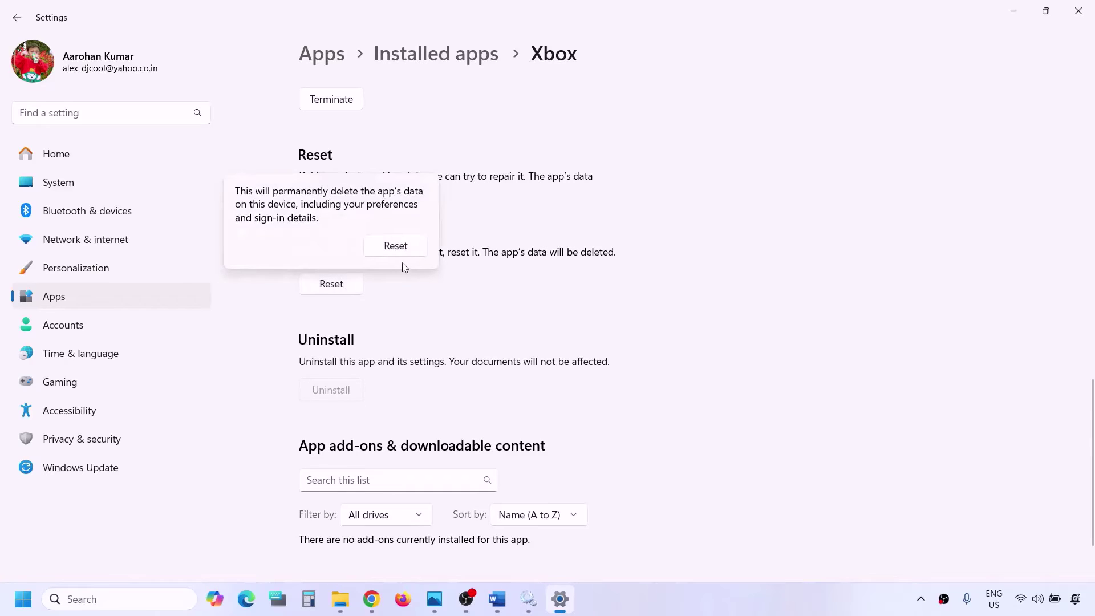
left_click(399, 246)
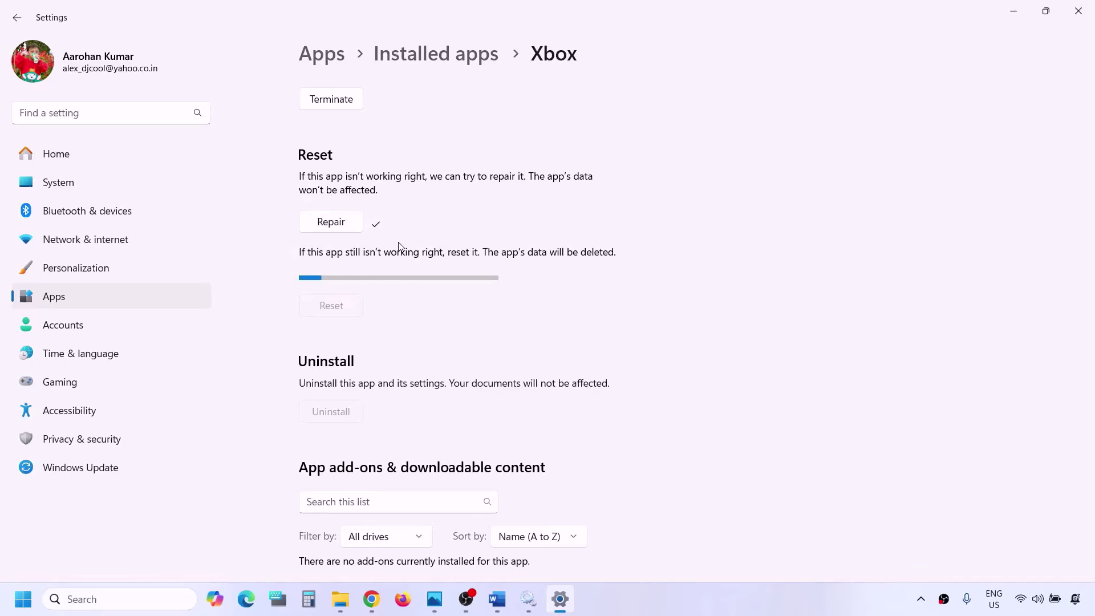
- Back in the Word checklist, select 'Close Xbox App' in Step 13
left_click(495, 600)
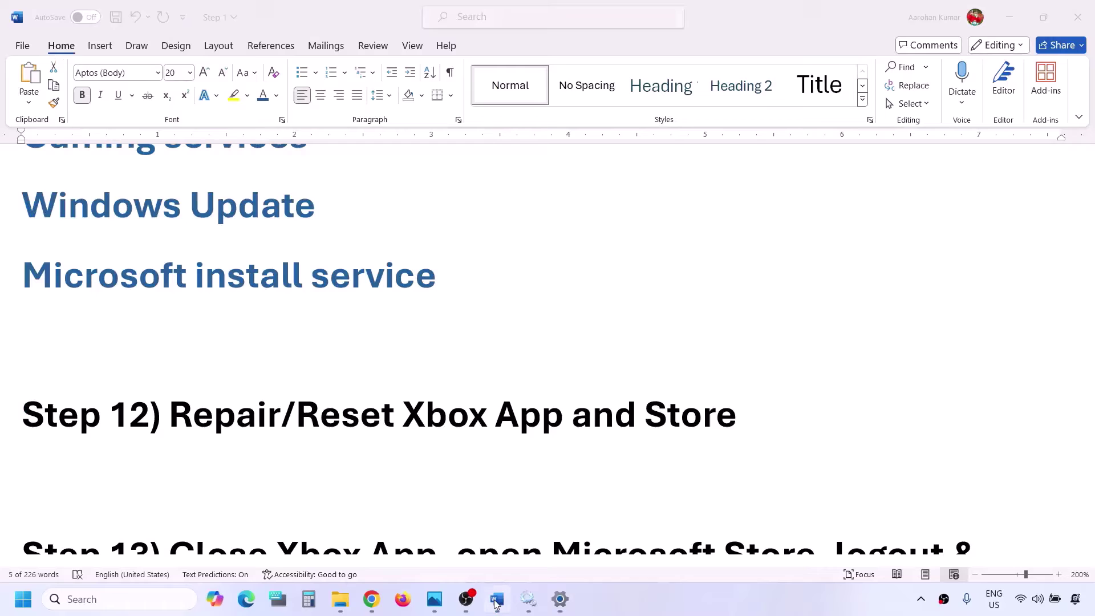
scroll(403, 371, "down", 3)
scroll(403, 373, "down", 1)
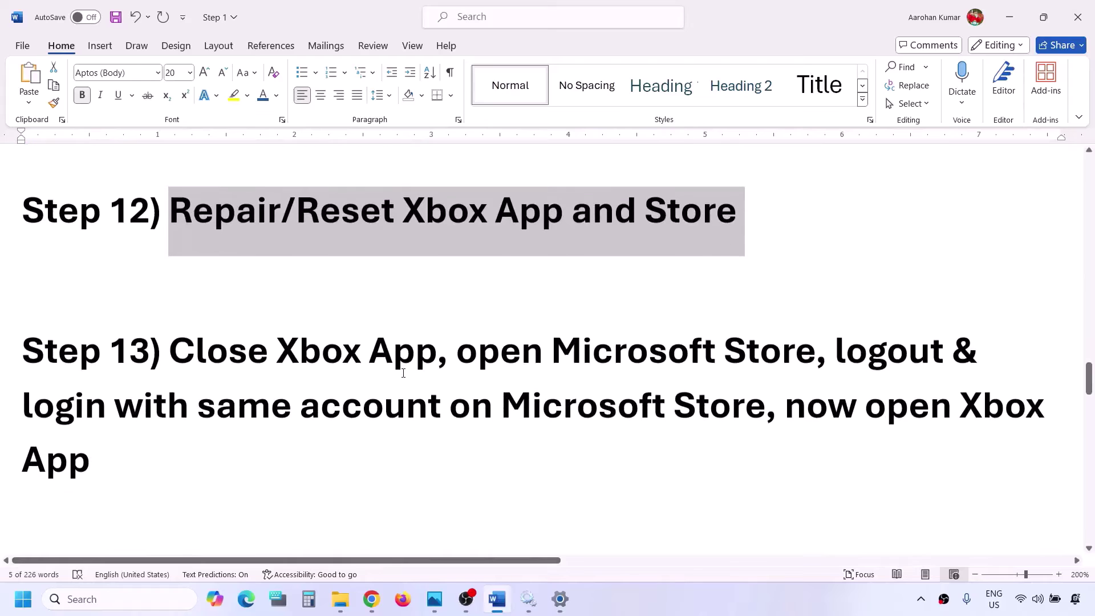
left_click_drag(175, 364, 764, 423)
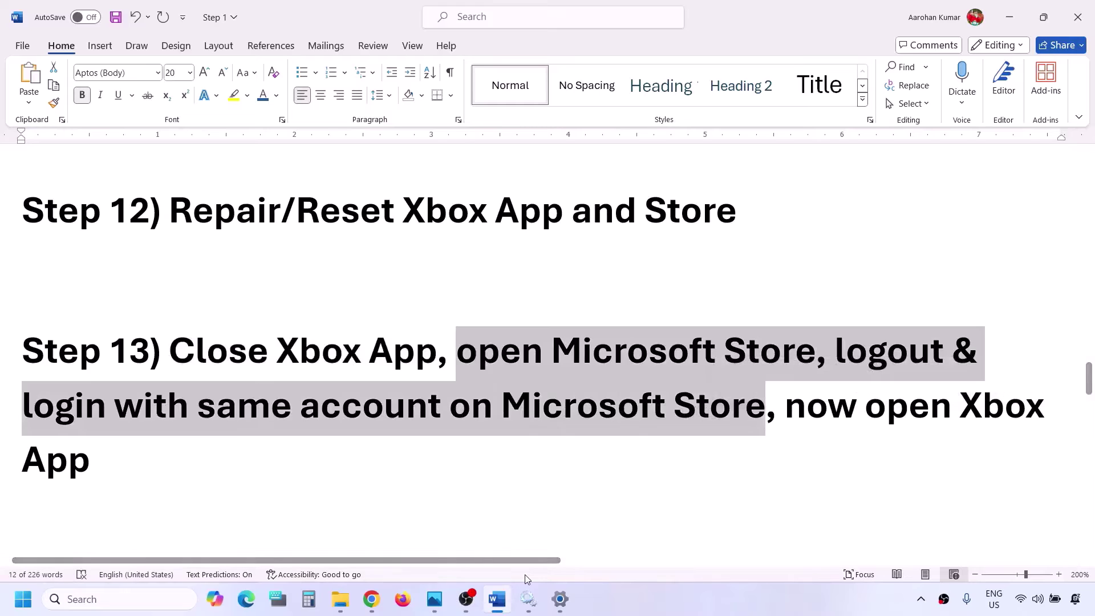
- Check the hidden tray apps and Chrome's background menu, reselecting 'Close Xbox App'
left_click(922, 601)
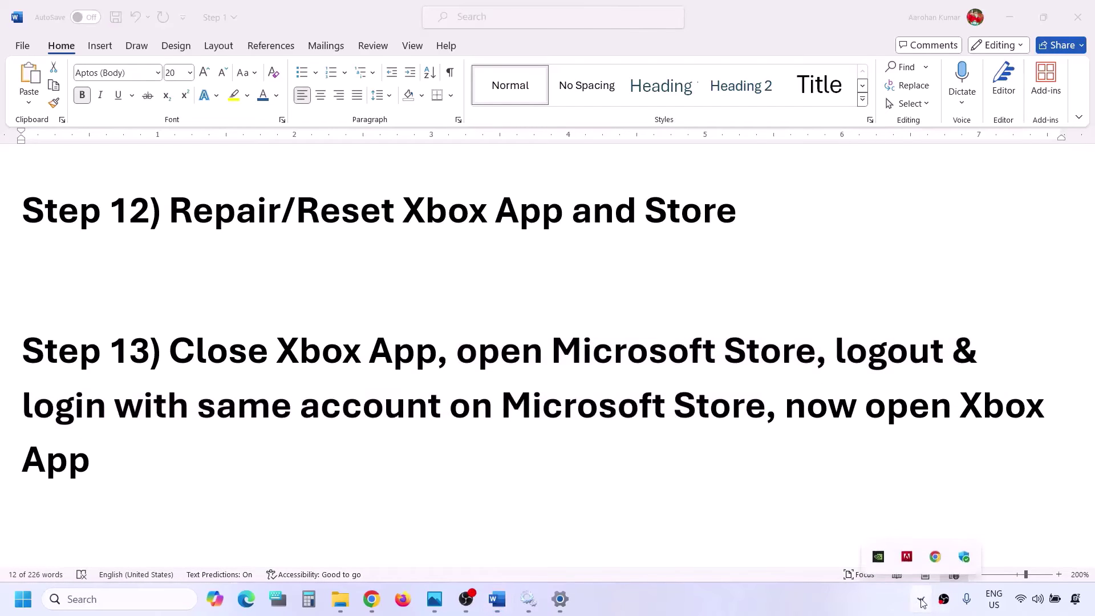
left_click(376, 374)
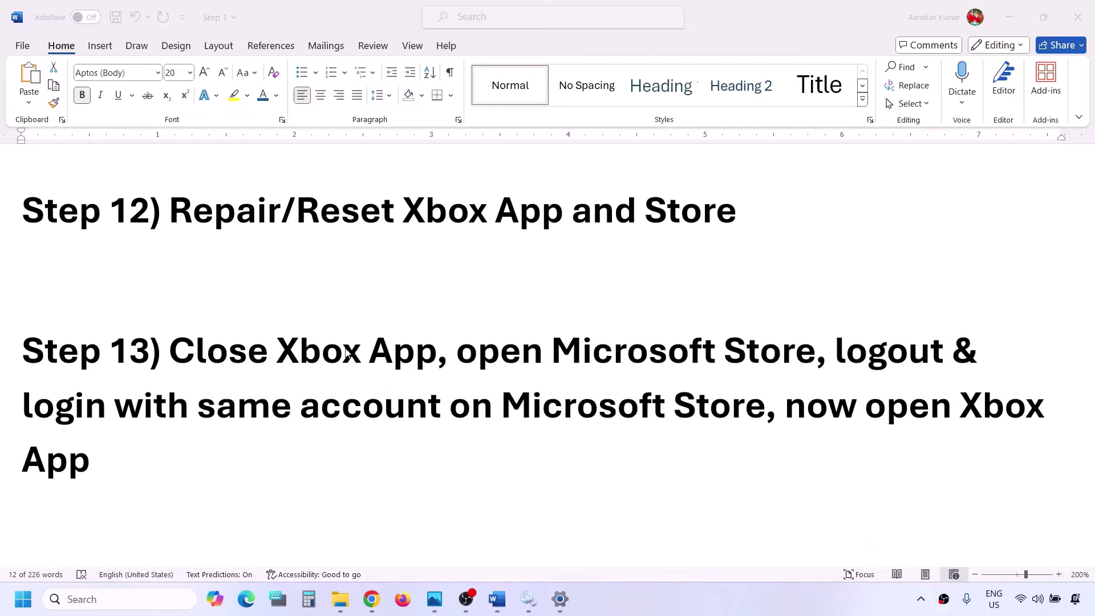
left_click_drag(172, 354, 445, 354)
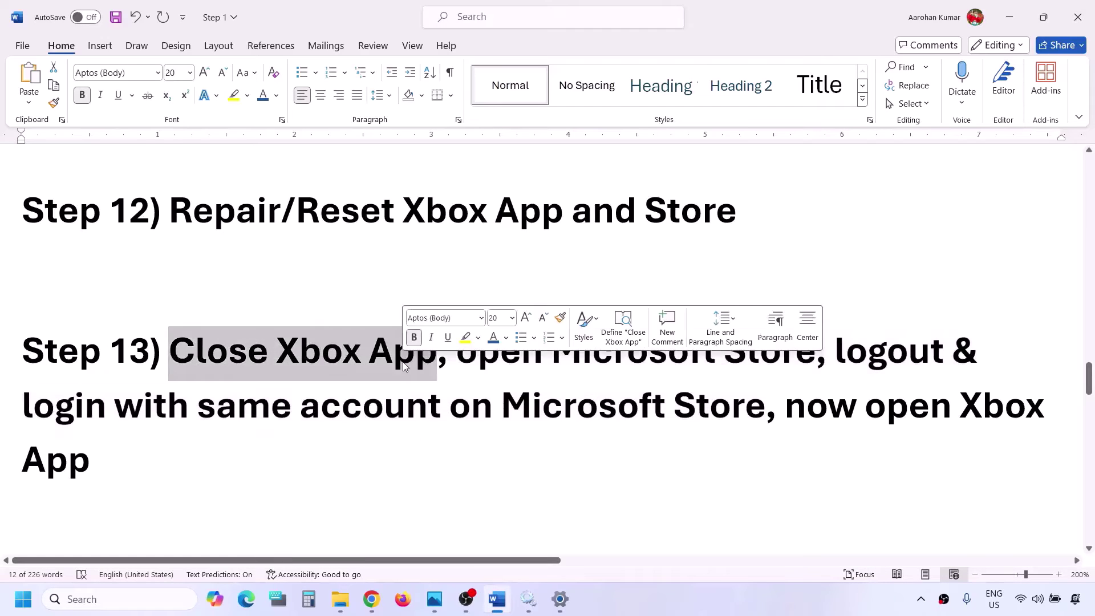
left_click(921, 599)
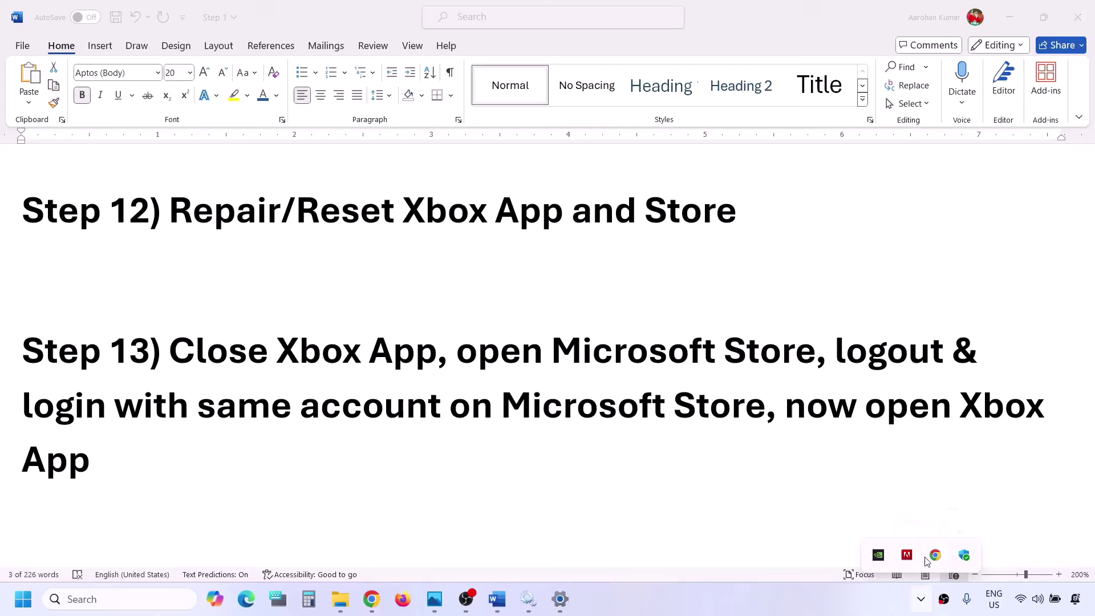
right_click(933, 556)
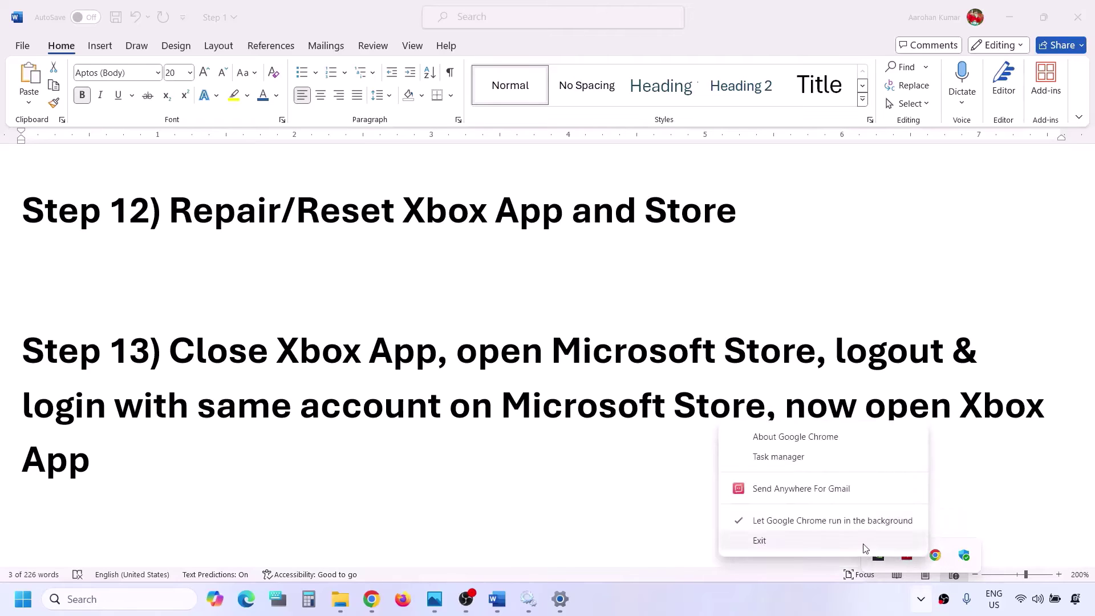
left_click(496, 380)
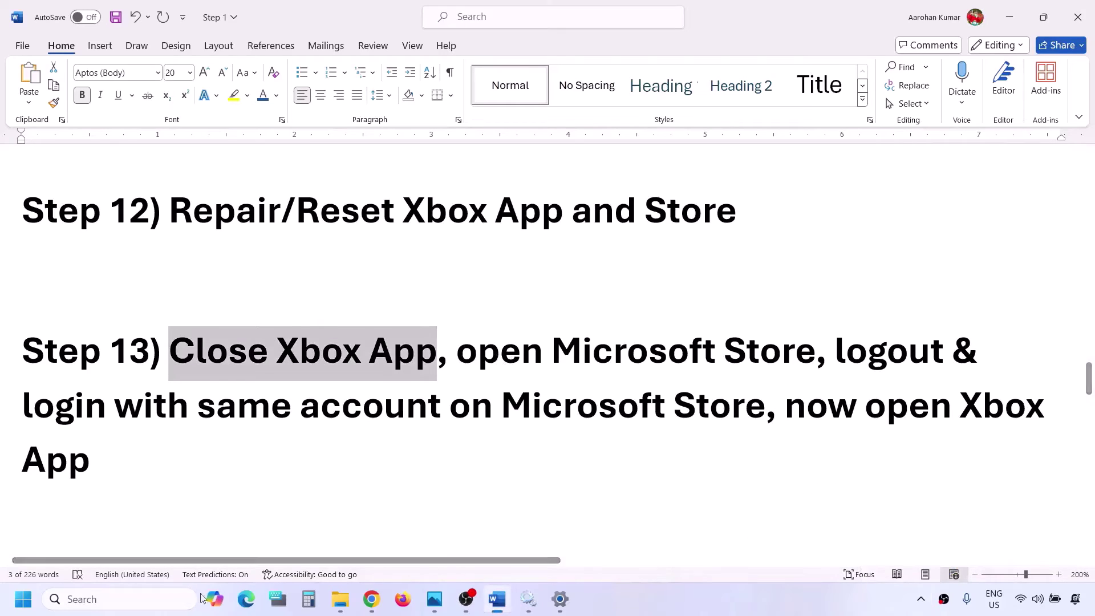
- Launch Microsoft Store from a 'store' search and maximize its window
left_click(168, 597)
type("store")
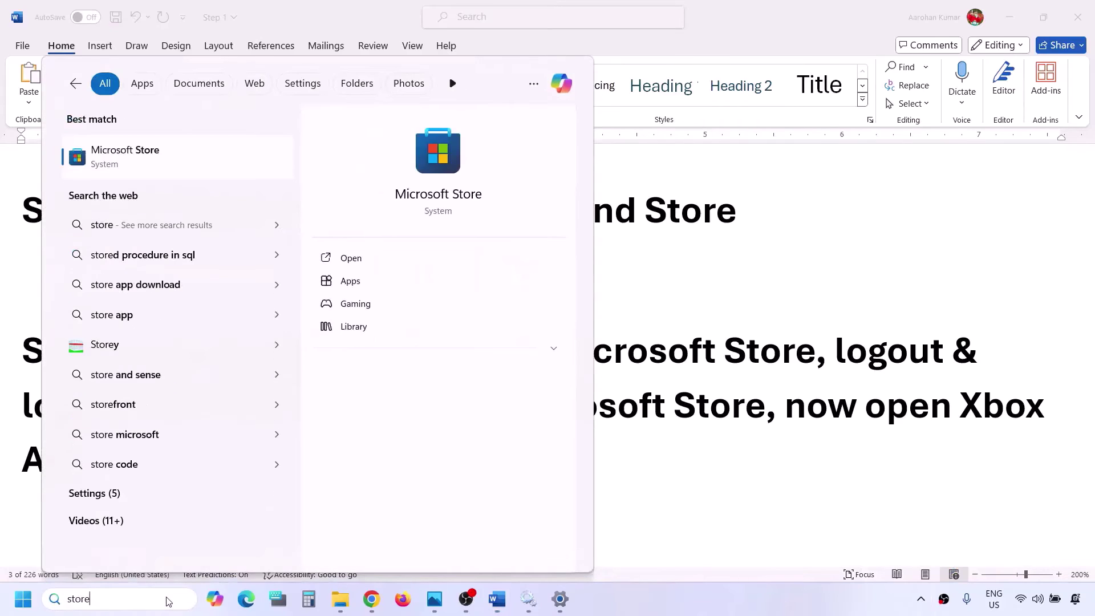
key("Return")
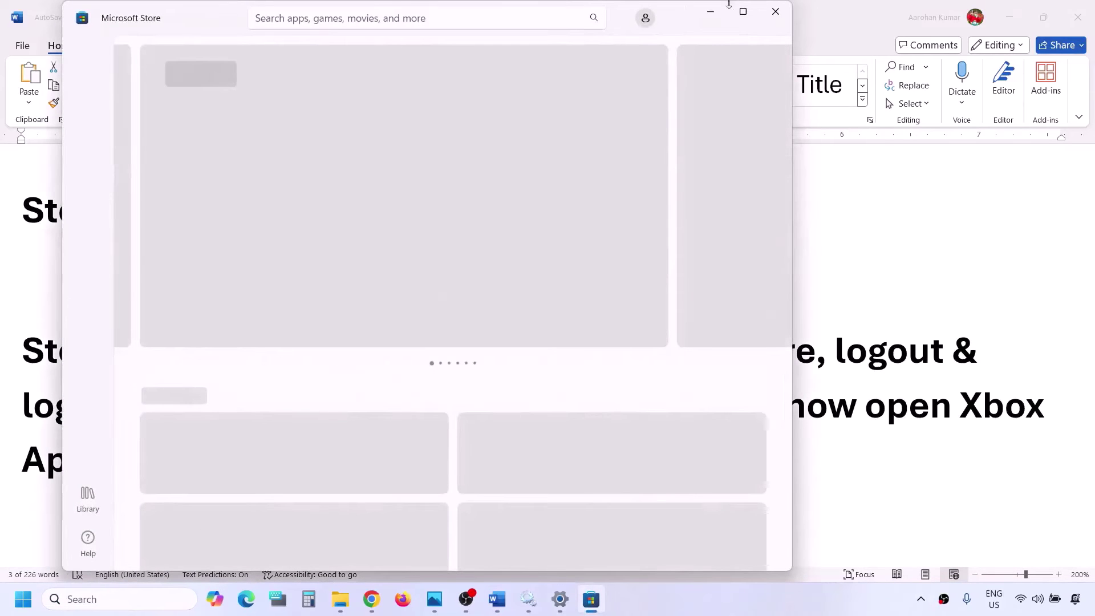
left_click(743, 19)
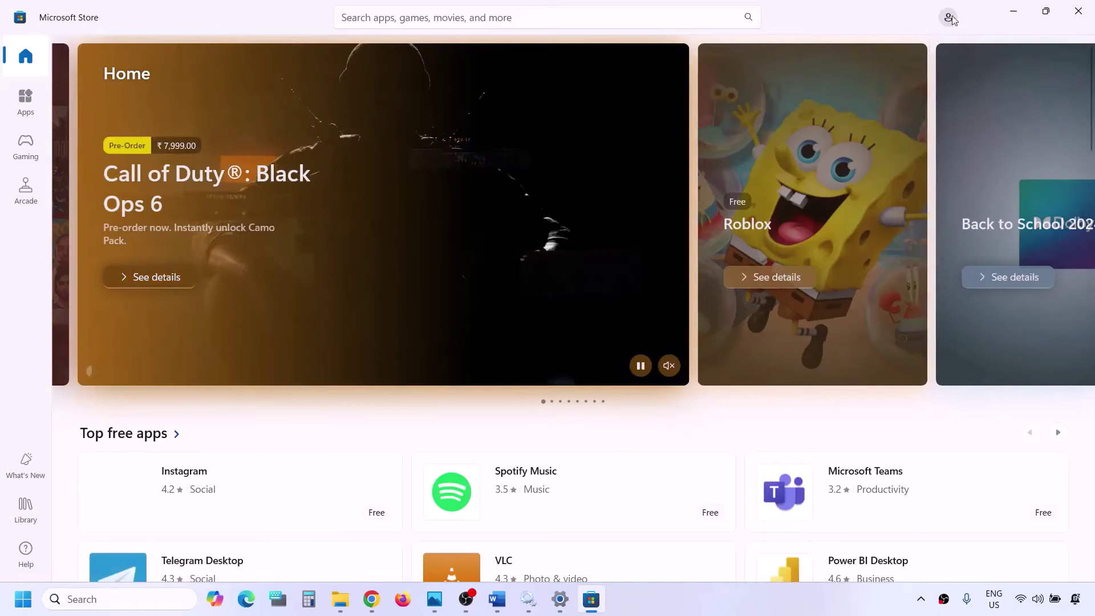
- Sign in to the Store with the second listed account using its PIN, then return to Word
left_click(948, 17)
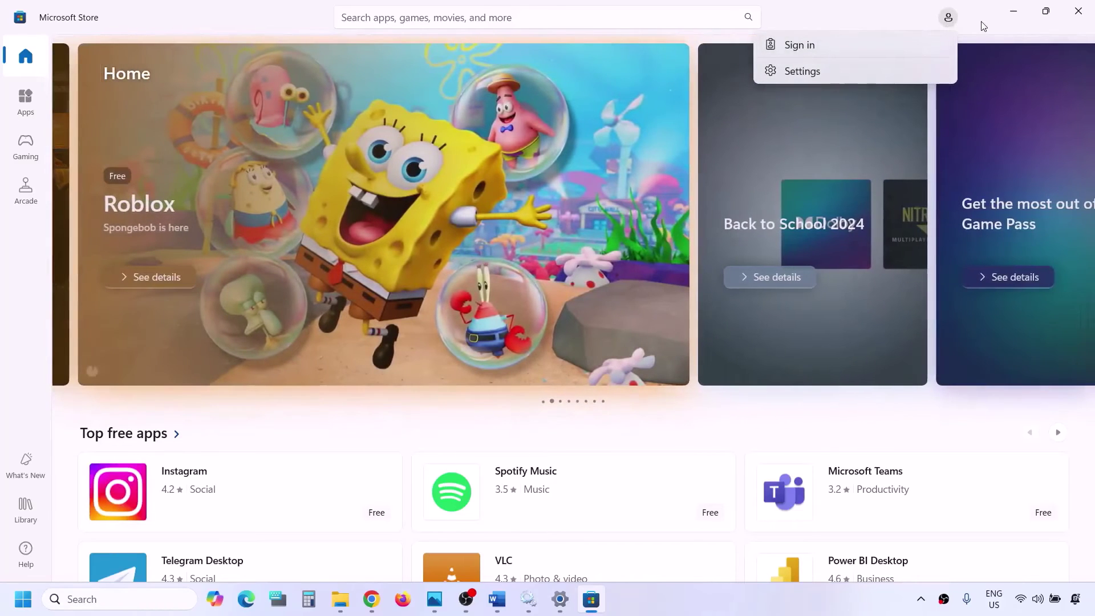
left_click(949, 18)
left_click(948, 18)
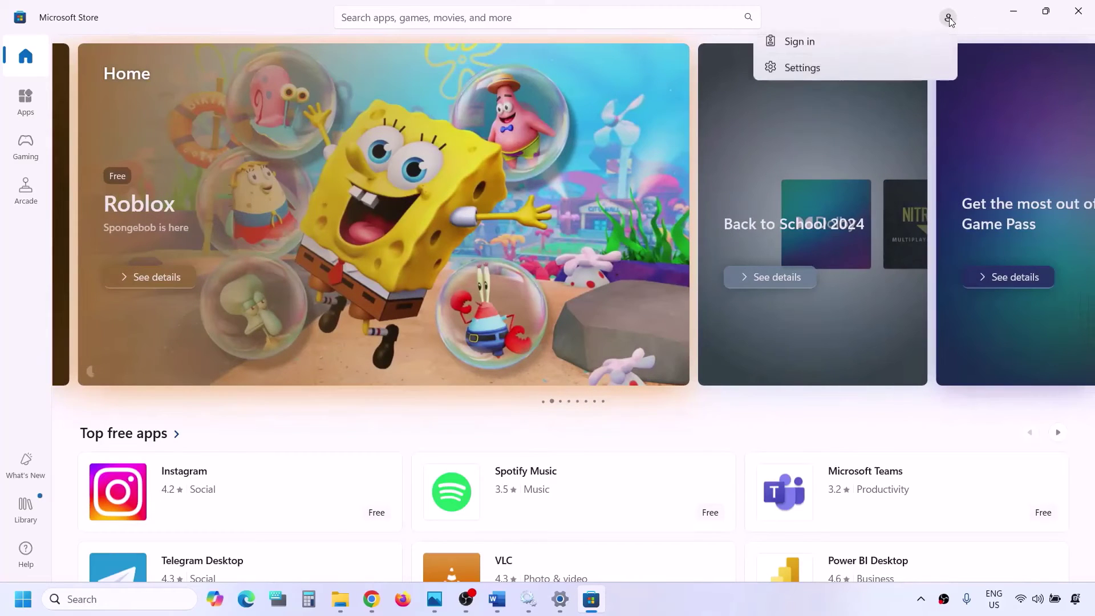
left_click(842, 51)
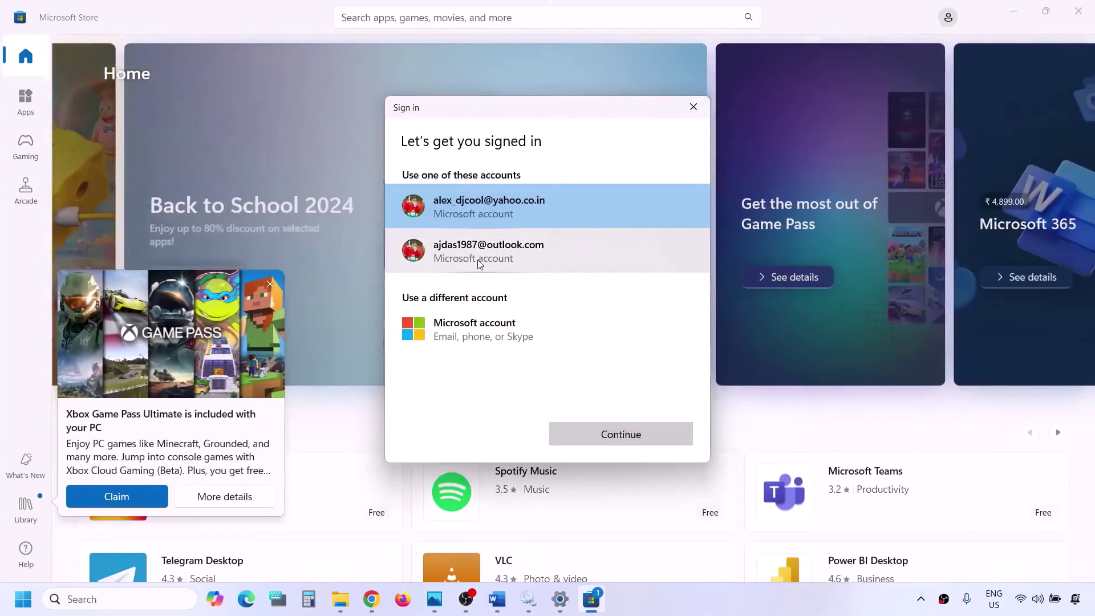
left_click(478, 262)
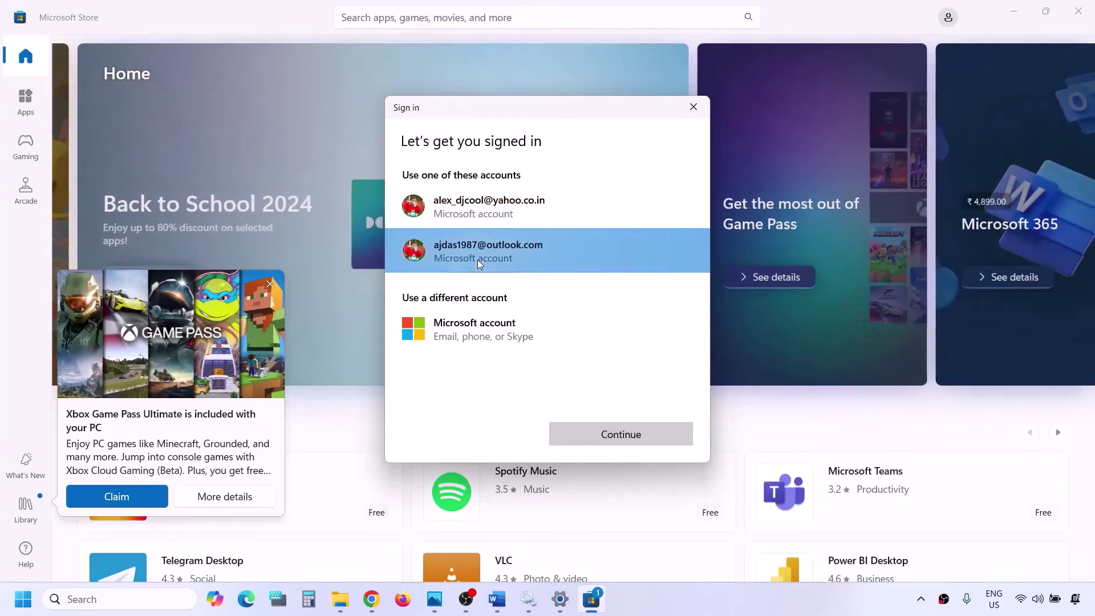
left_click(638, 435)
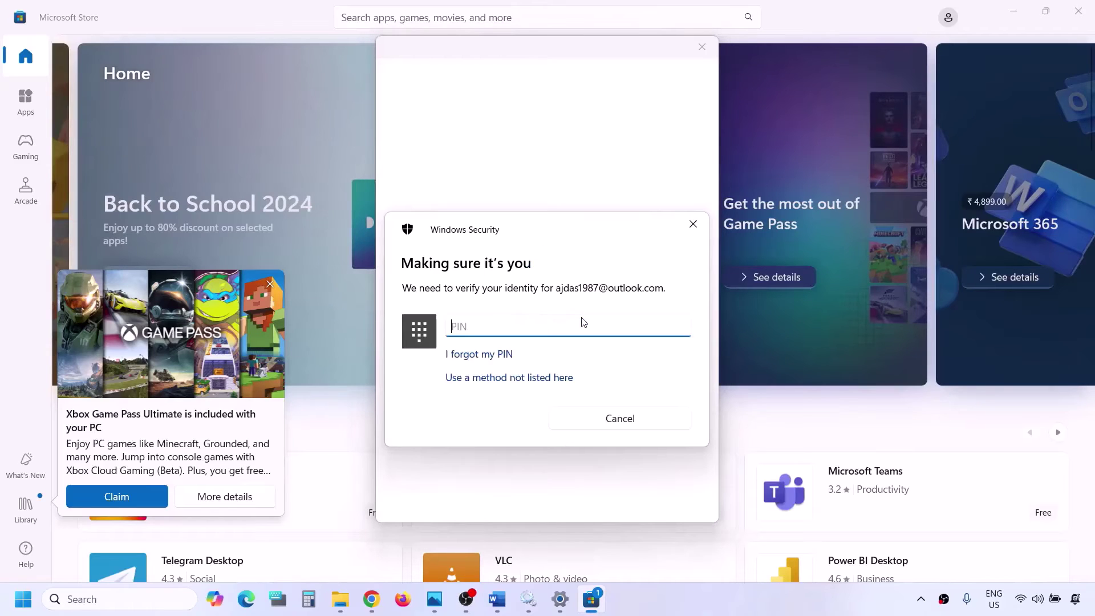
type("**")
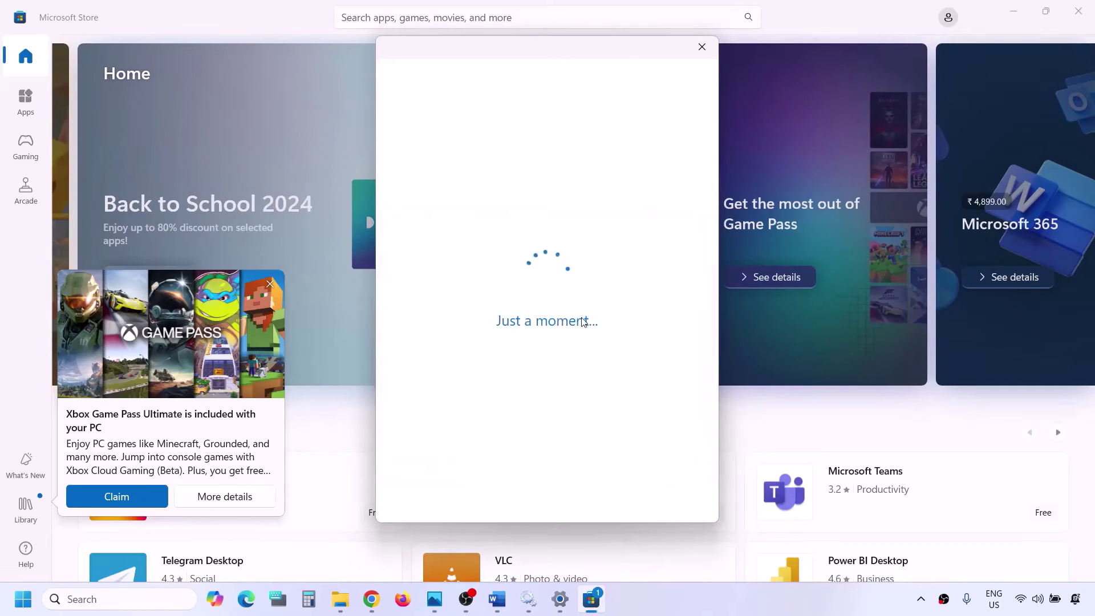
left_click(270, 284)
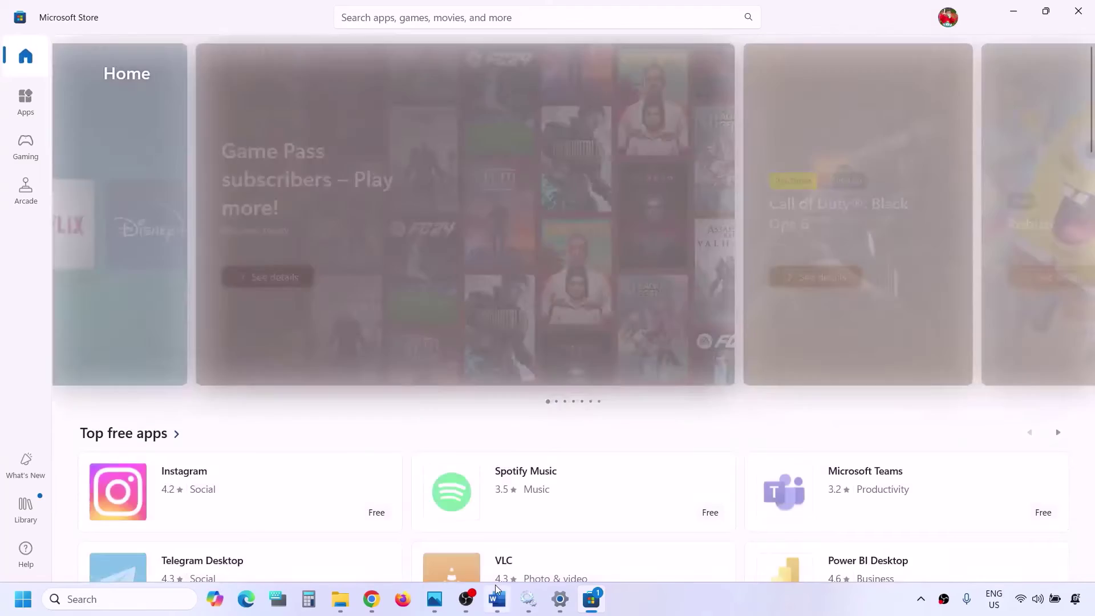
left_click(495, 583)
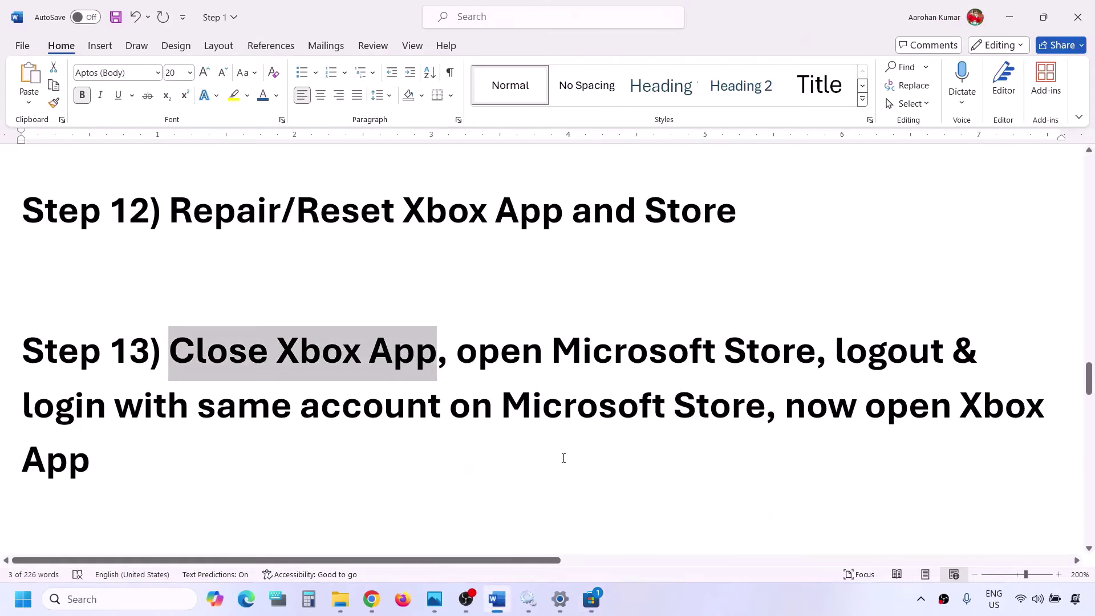
- Select 'now open Xbox App' in the checklist and launch the Xbox app via search
left_click_drag(786, 403, 941, 447)
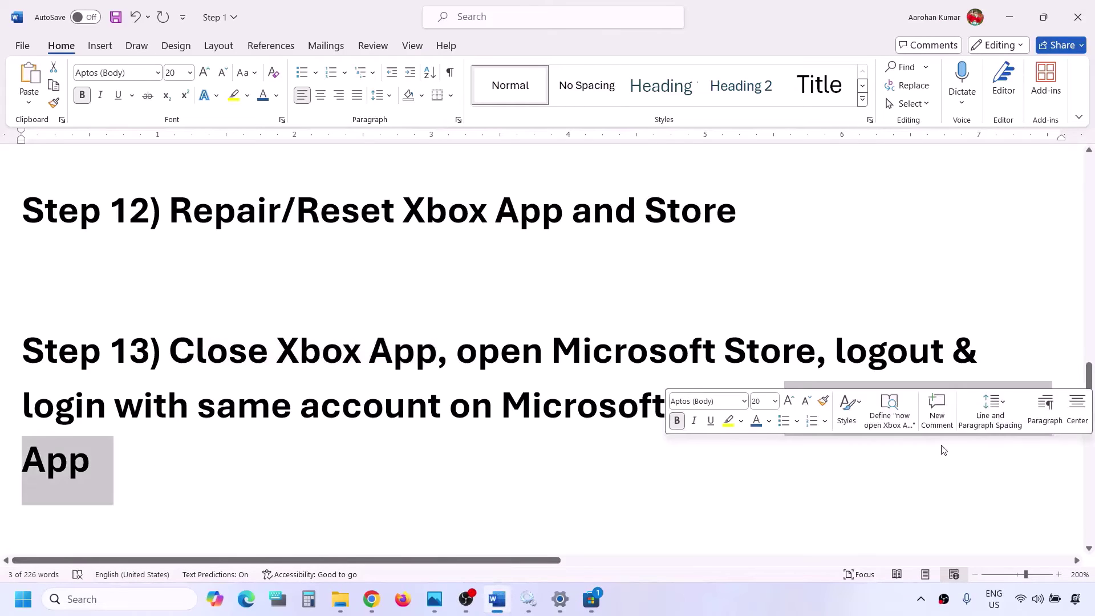
scroll(464, 456, "down", 3)
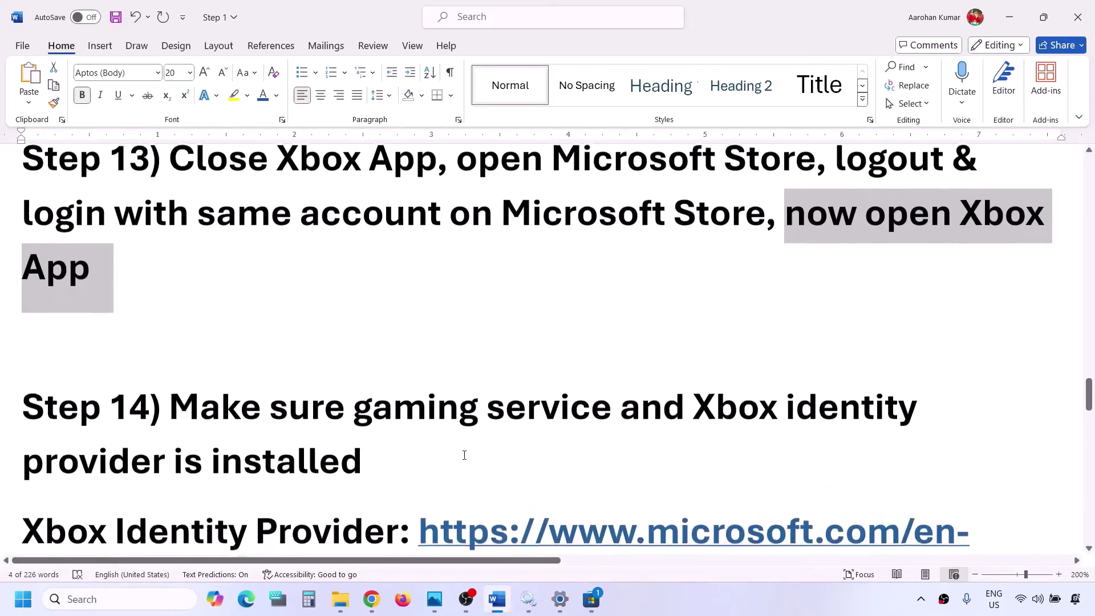
left_click(115, 598)
type("xbox")
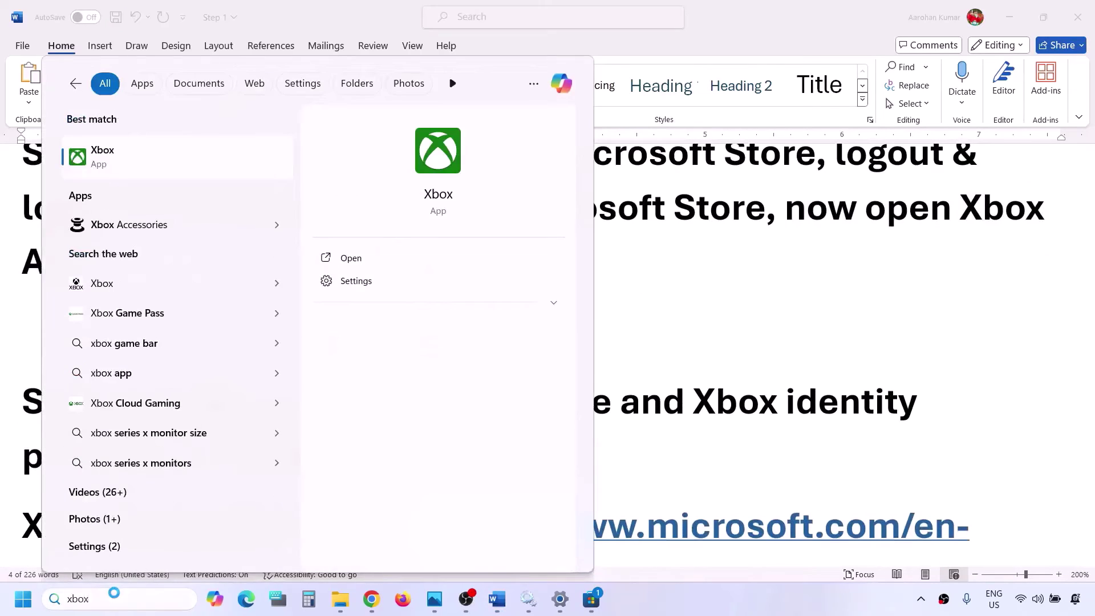
key("Return")
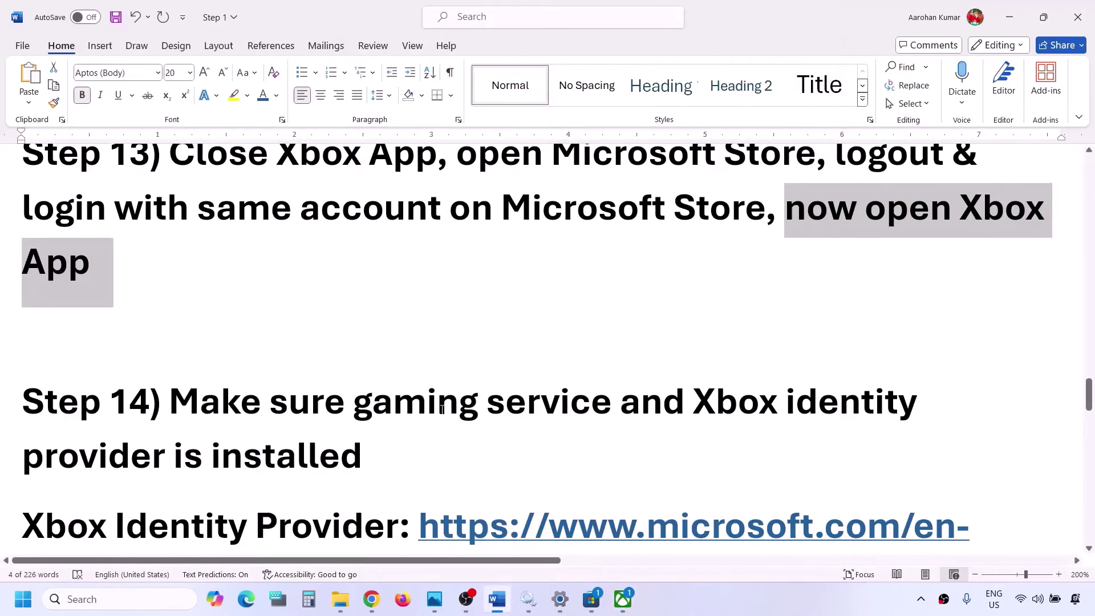
- Scroll to Step 14 and select the Xbox Identity Provider link
scroll(442, 409, "down", 2)
left_click_drag(171, 323, 411, 371)
scroll(412, 375, "down", 1)
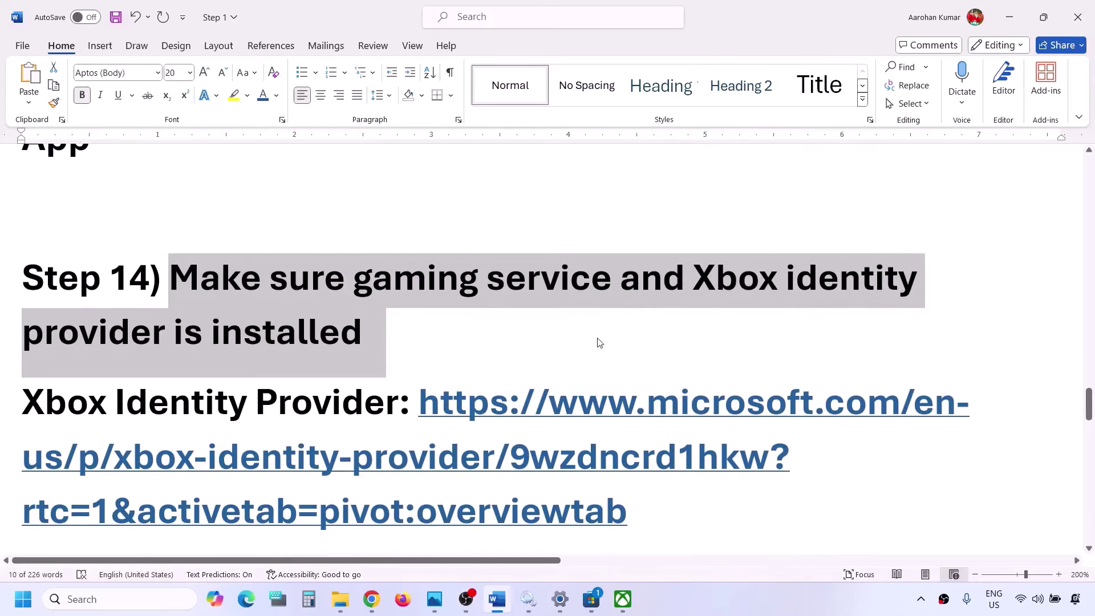
scroll(742, 422, "down", 2)
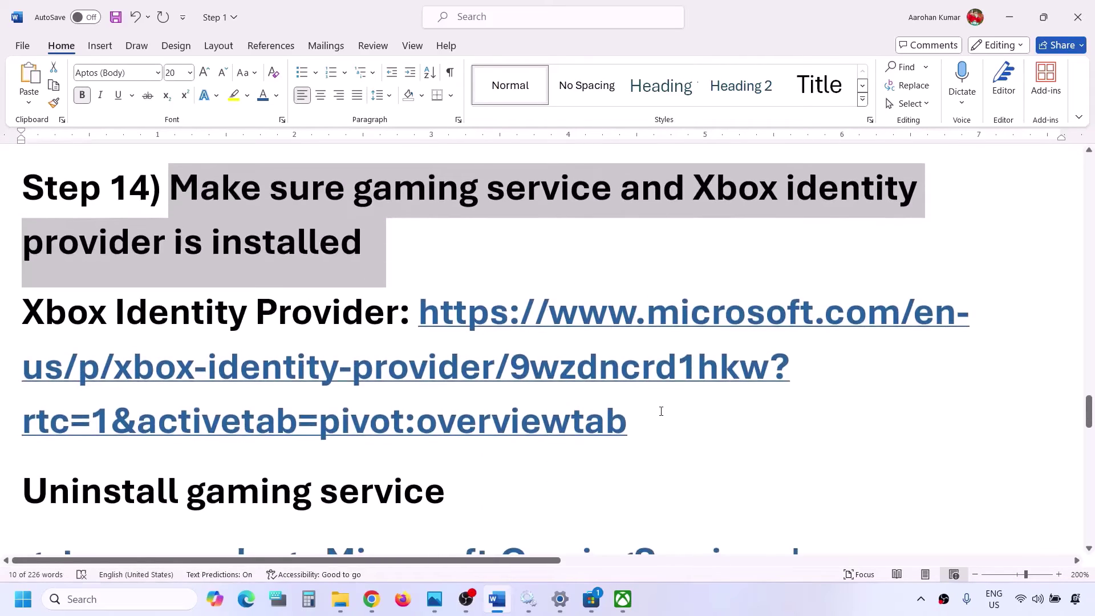
left_click_drag(660, 413, 454, 331)
key("ctrl+c")
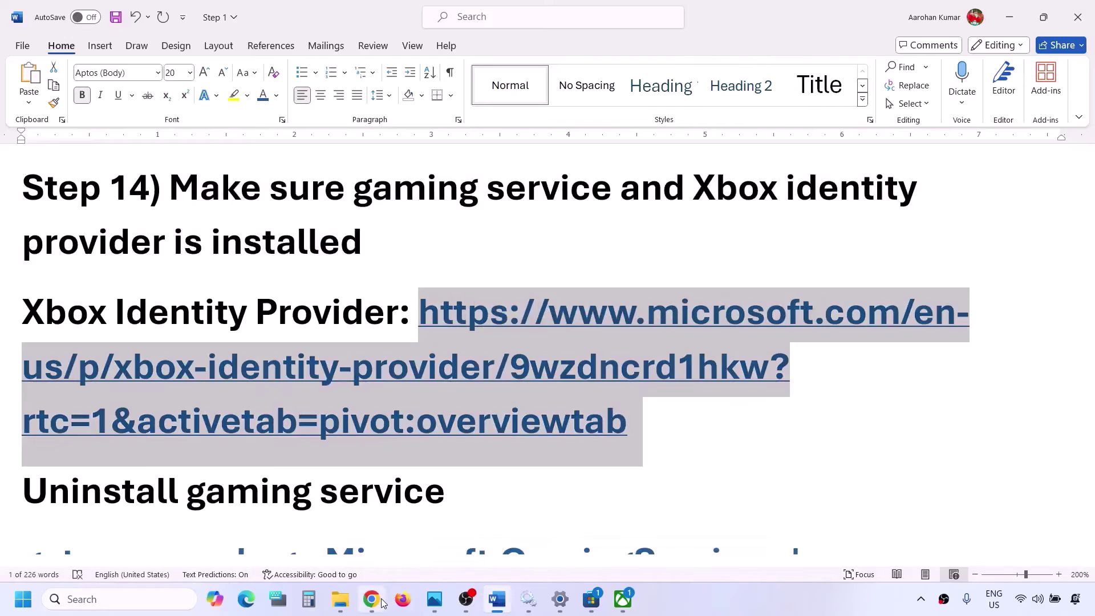
- Load the copied Xbox Identity Provider link in a new Chrome tab and hand it to Microsoft Store
left_click(382, 602)
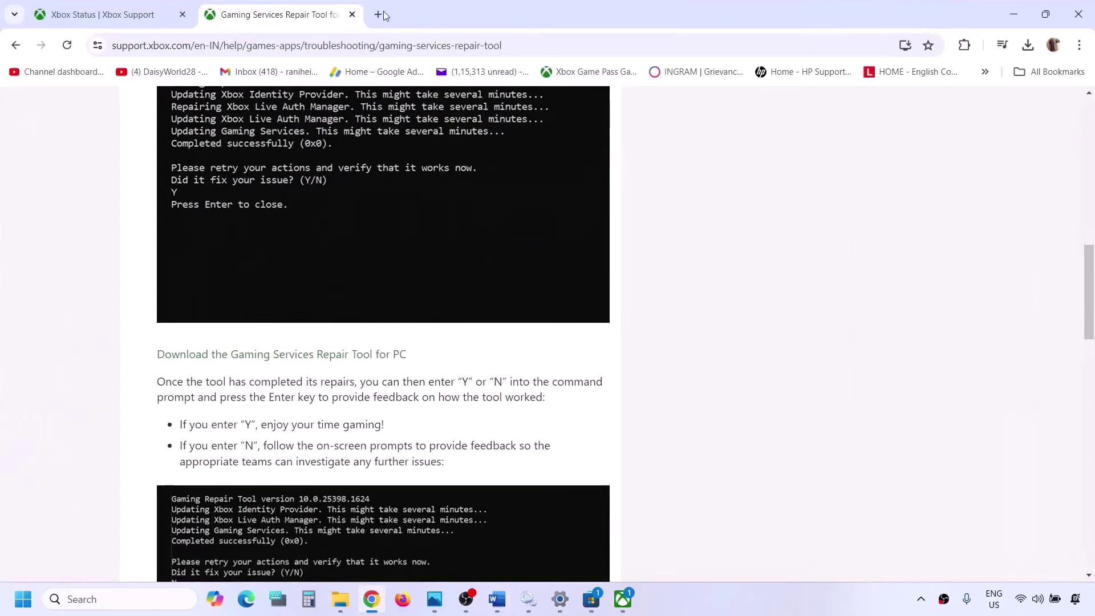
left_click(378, 15)
key("ctrl+v")
key("Return")
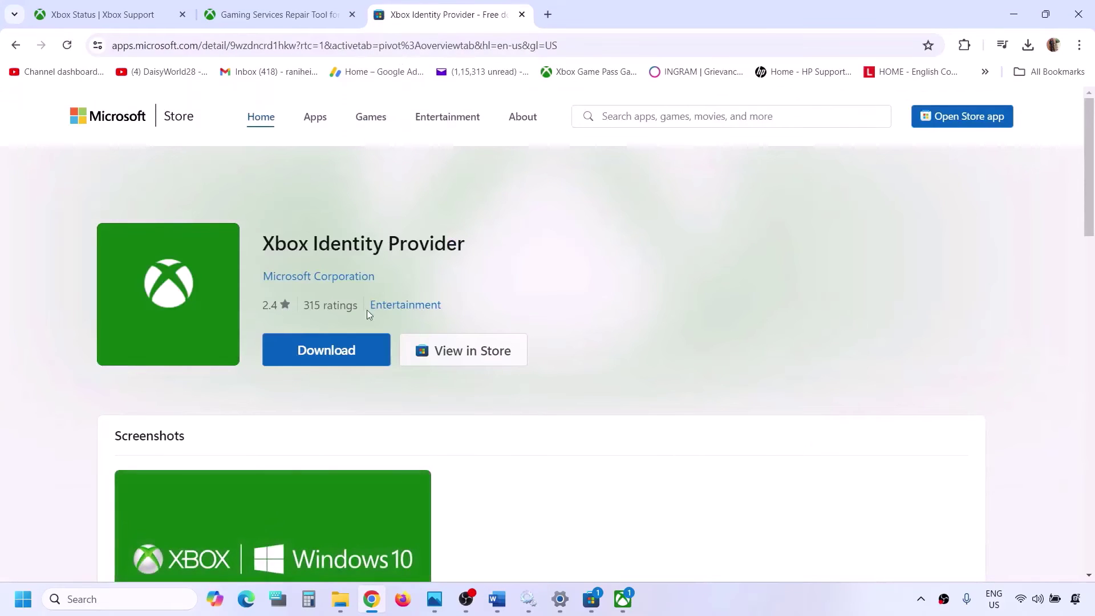
left_click(334, 359)
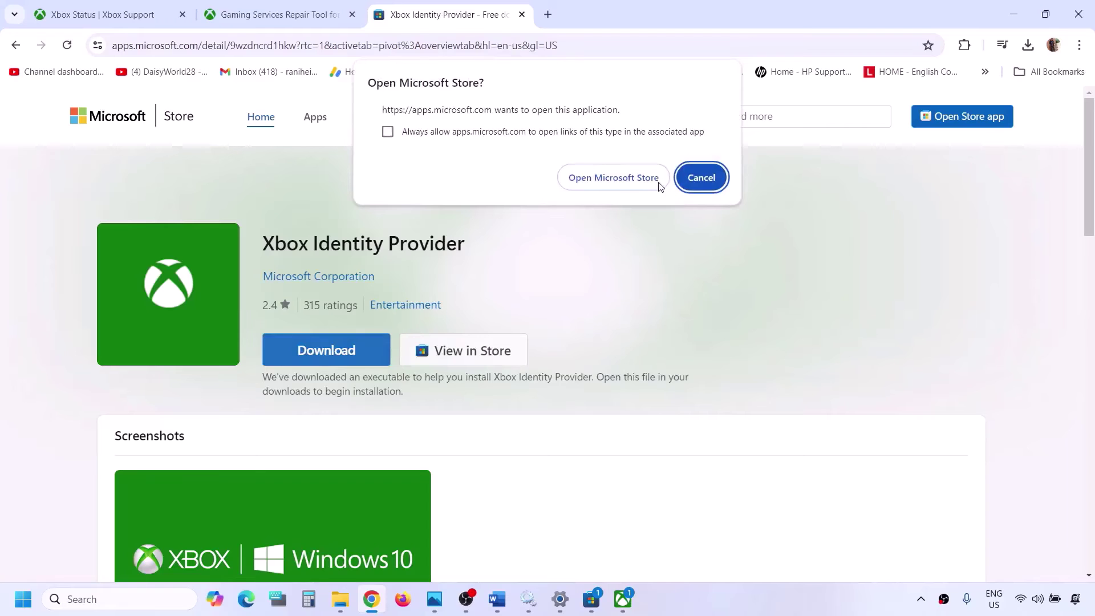
left_click(657, 181)
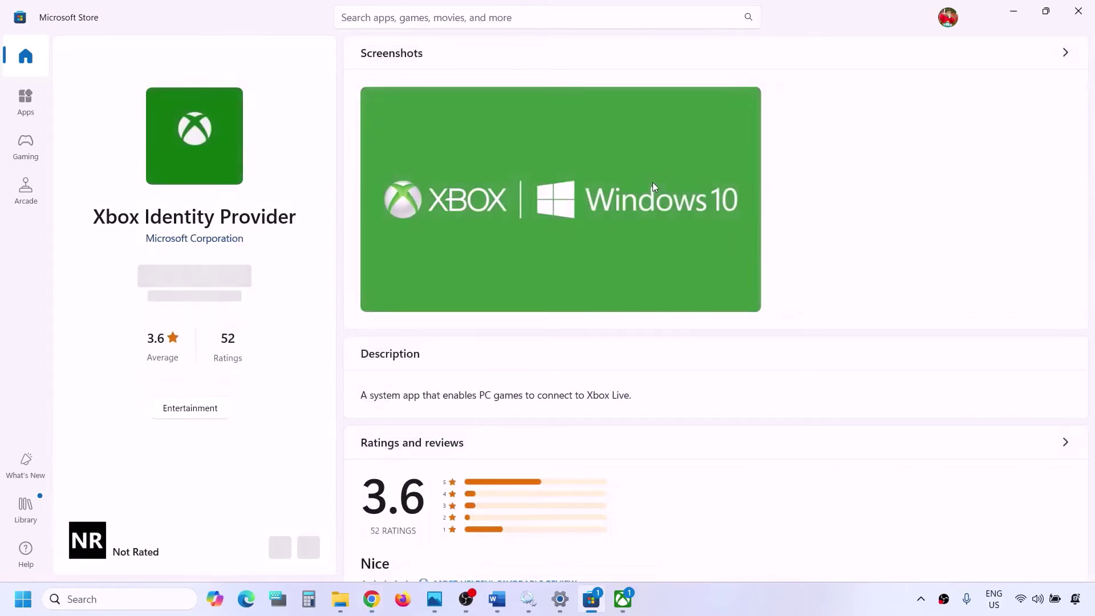
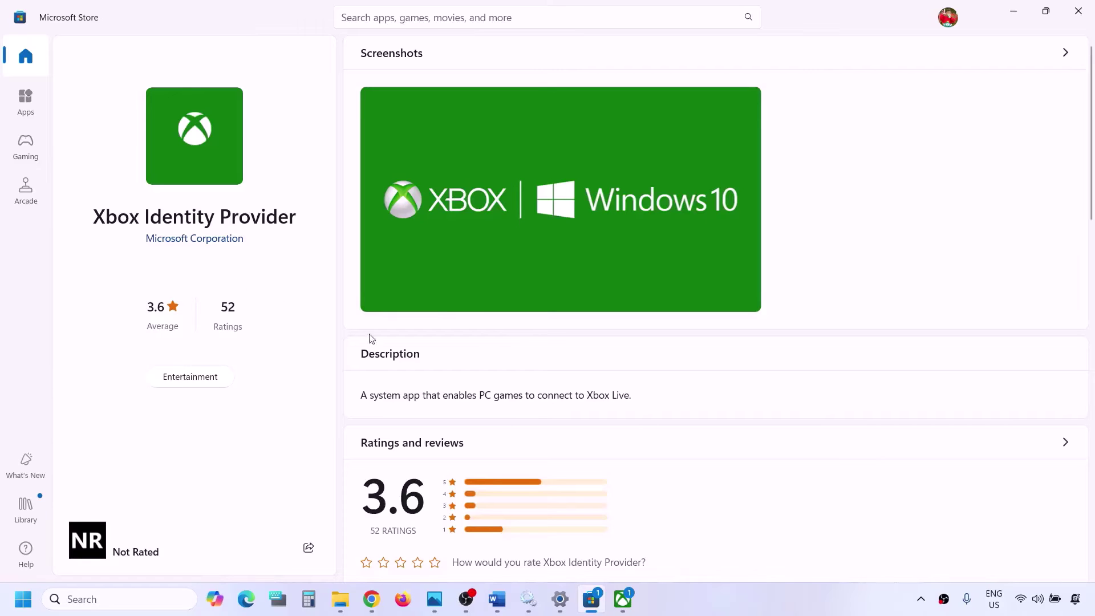
- Copy the get-appxpackage Microsoft.GamingServices command from the 'Uninstall gaming service' section in Word
left_click(497, 599)
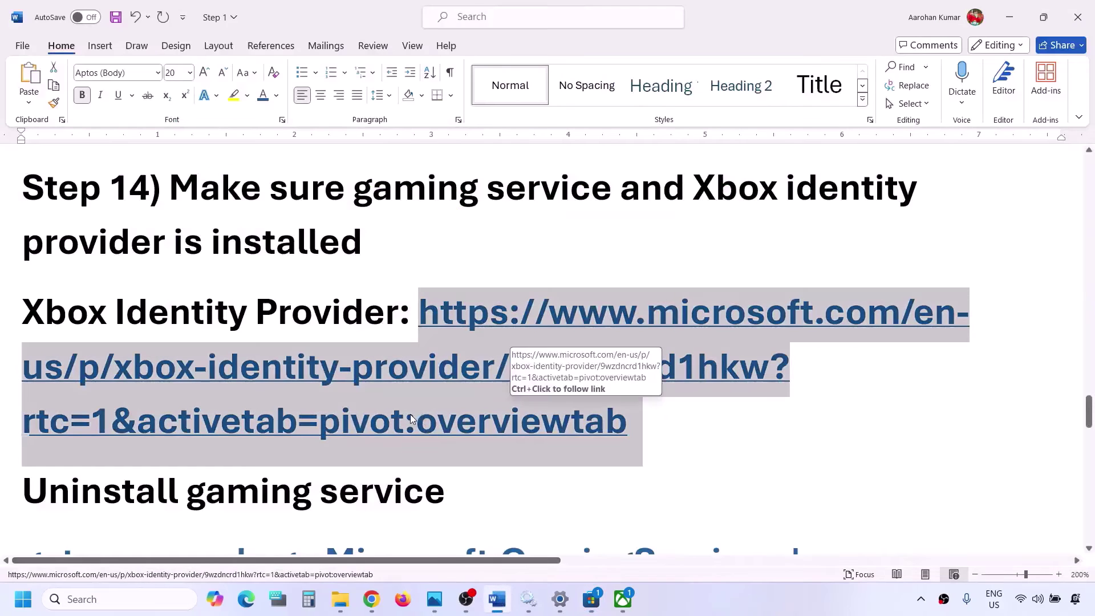
scroll(410, 414, "down", 3)
scroll(411, 414, "down", 1)
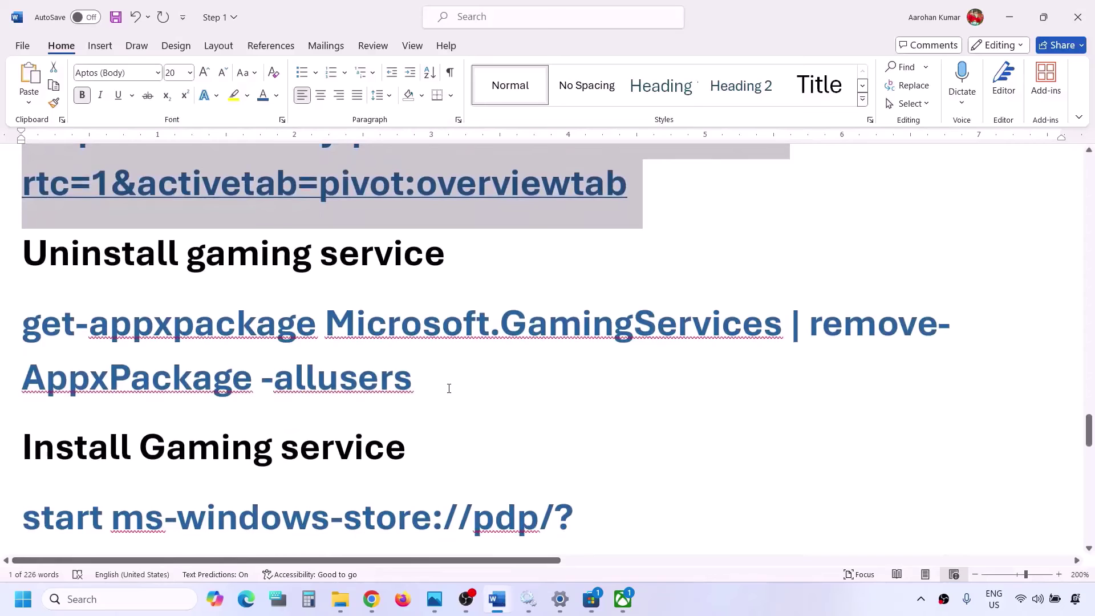
left_click_drag(449, 389, 43, 331)
key("super+c")
right_click(42, 331)
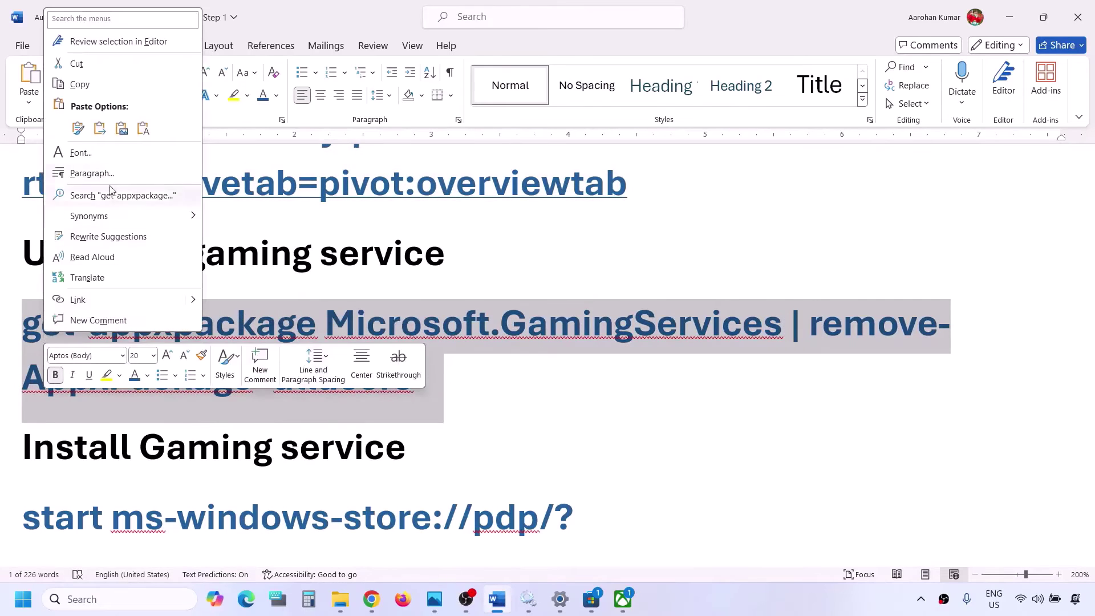
left_click(80, 84)
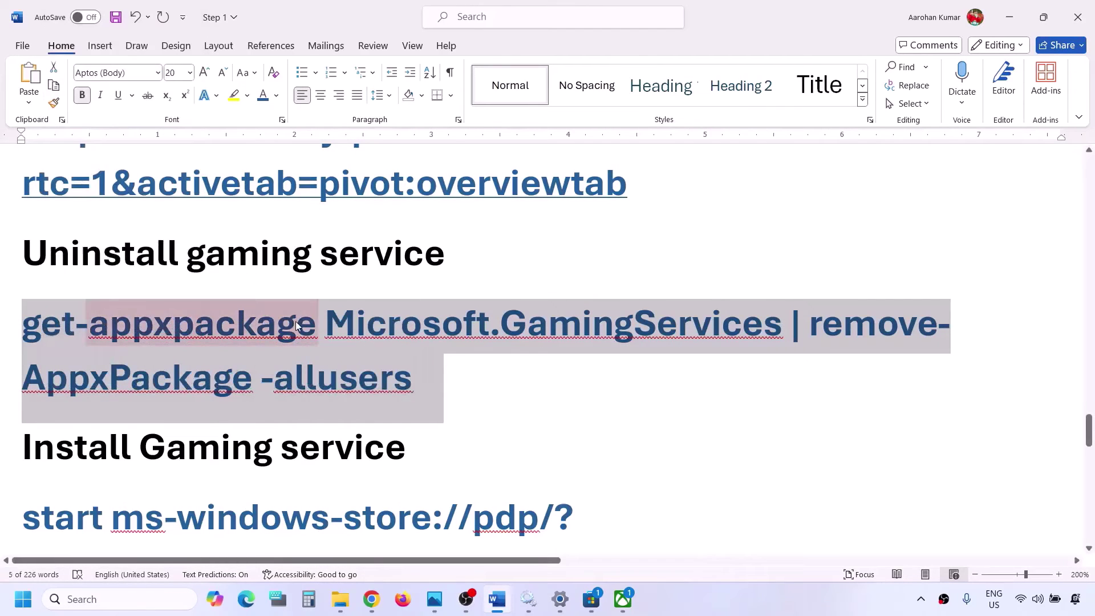
- Run the pasted Gaming Services removal command in an administrator Windows PowerShell
left_click(137, 599)
type("p")
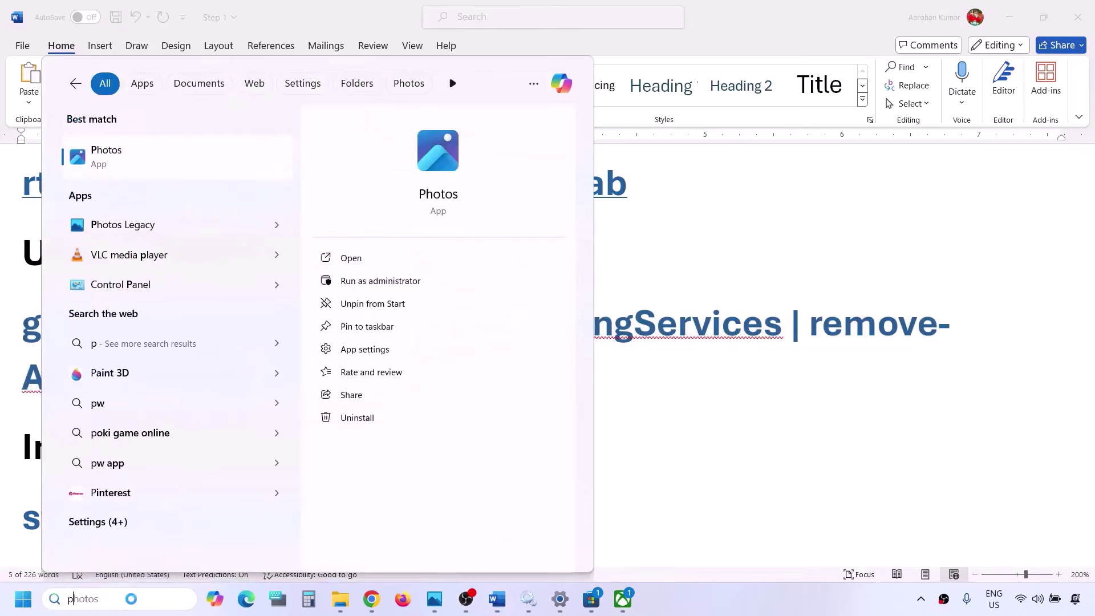
type("owershell")
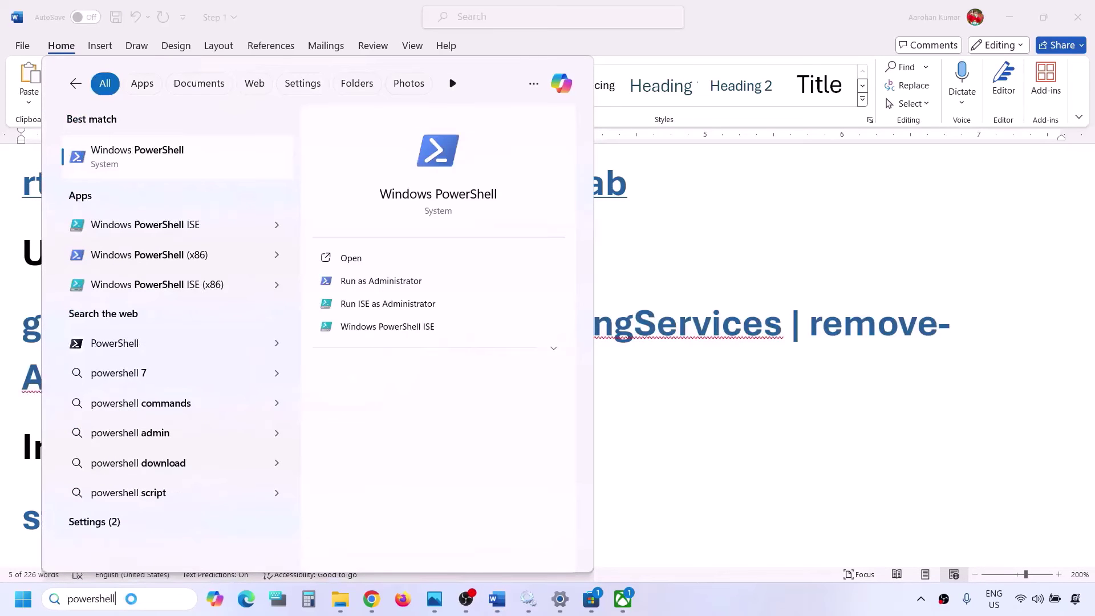
right_click(149, 150)
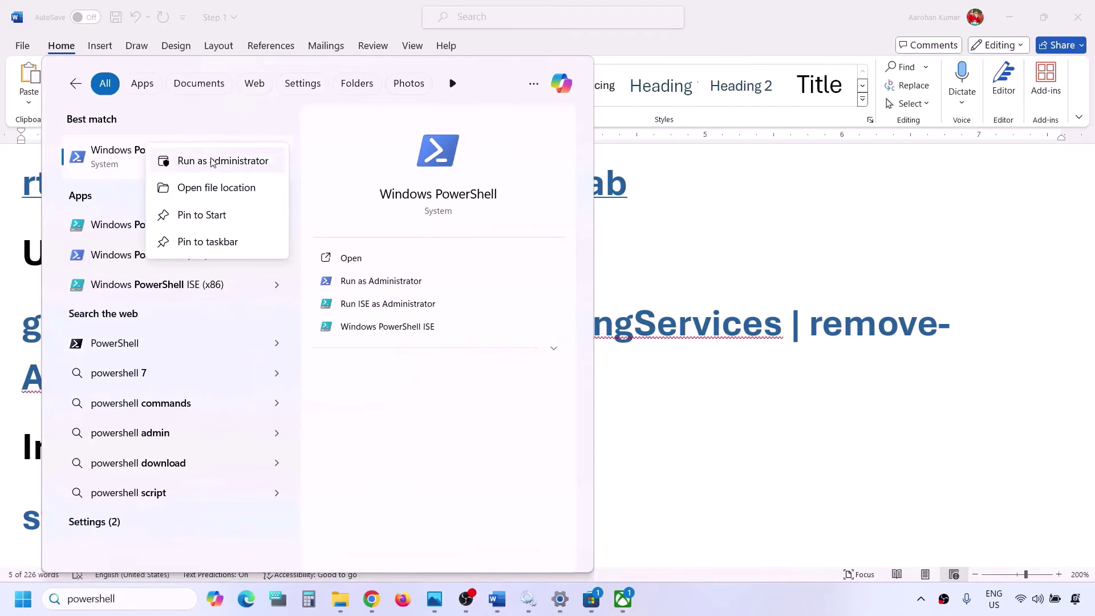
left_click(245, 161)
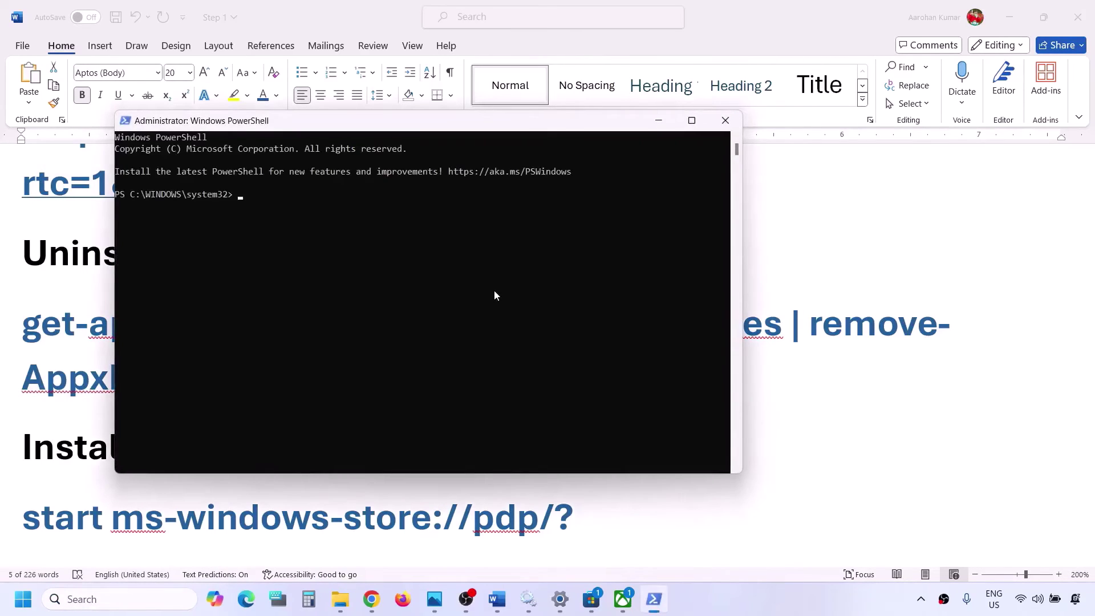
right_click(494, 290)
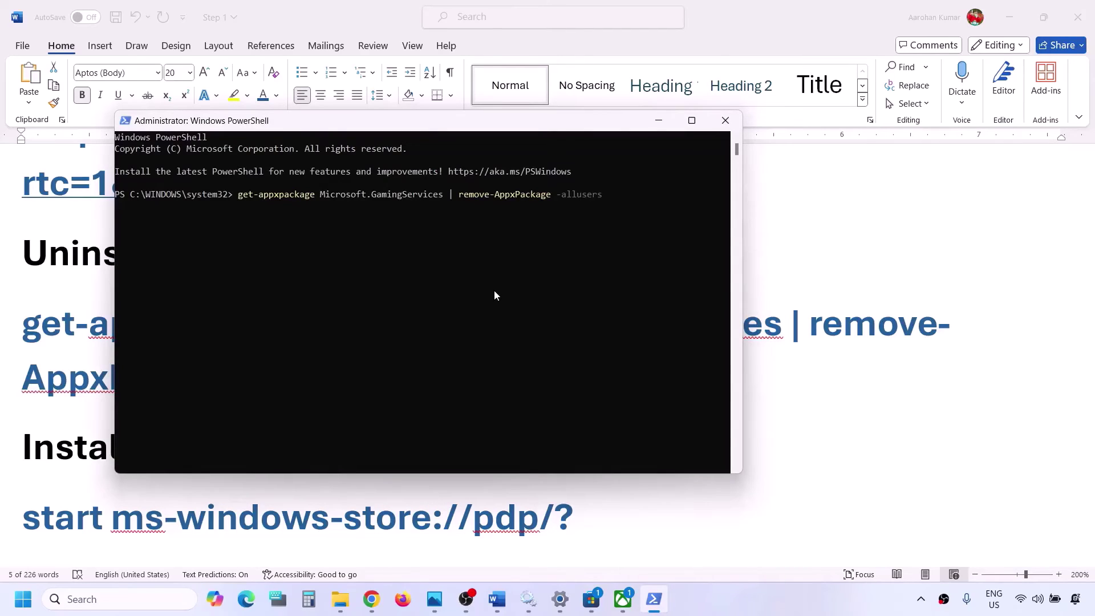
key("Return")
- Copy the start ms-windows-store command from Word and run it in PowerShell to open Gaming Services
left_click(104, 412)
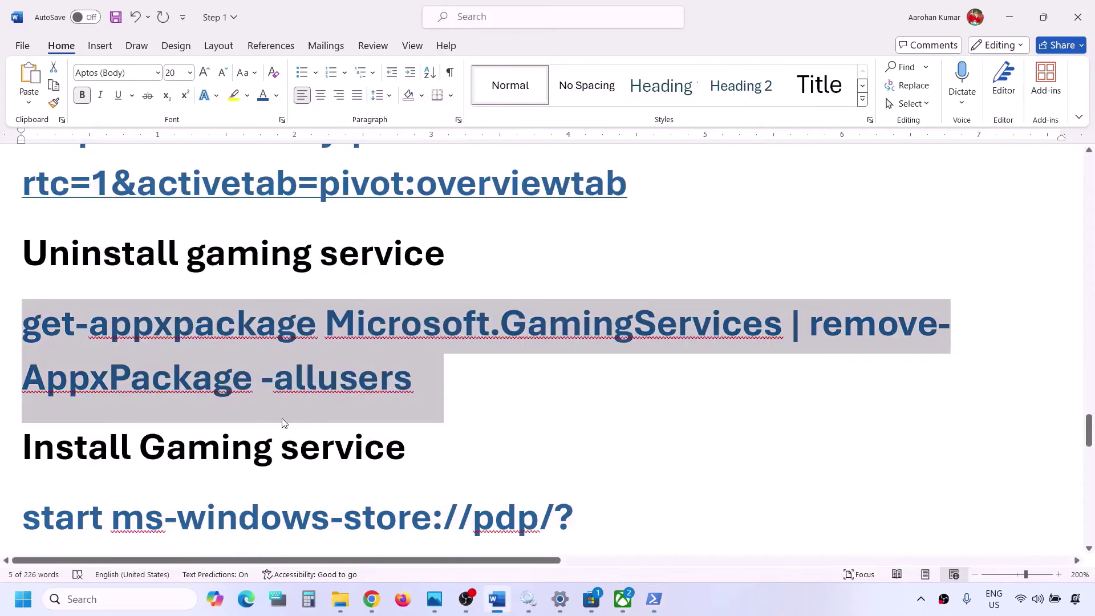
scroll(283, 419, "down", 3)
triple_click(540, 406)
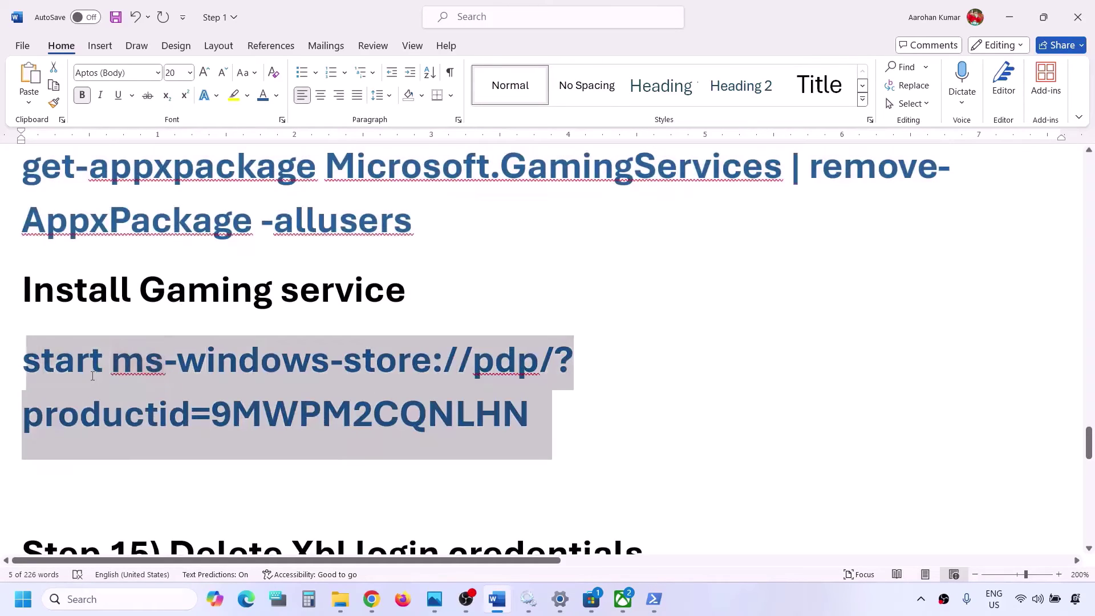
right_click(70, 376)
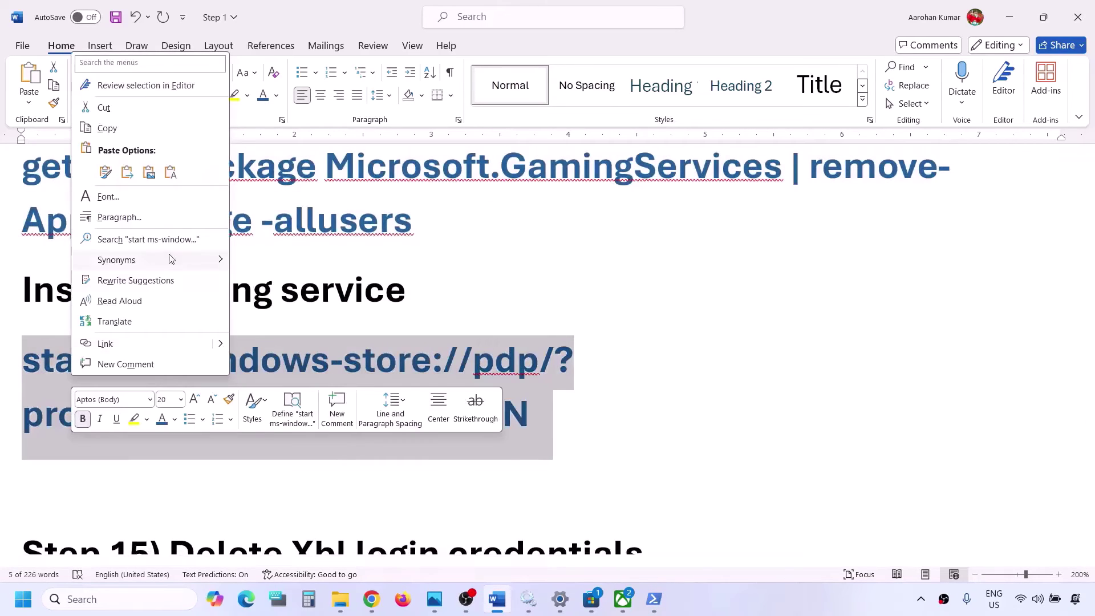
left_click(106, 129)
left_click(653, 599)
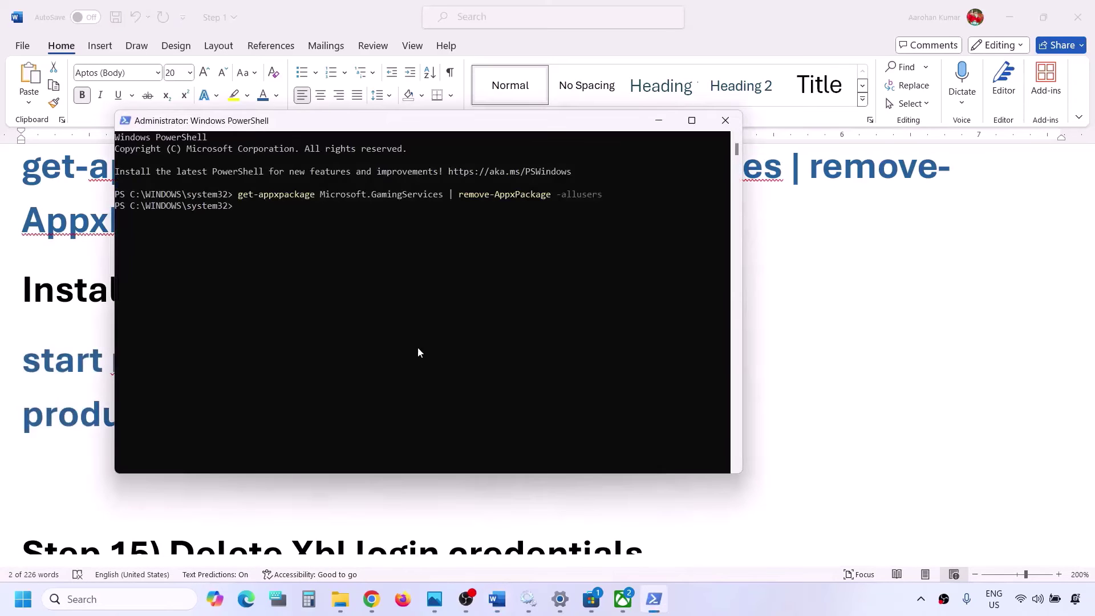
right_click(418, 346)
key("Return")
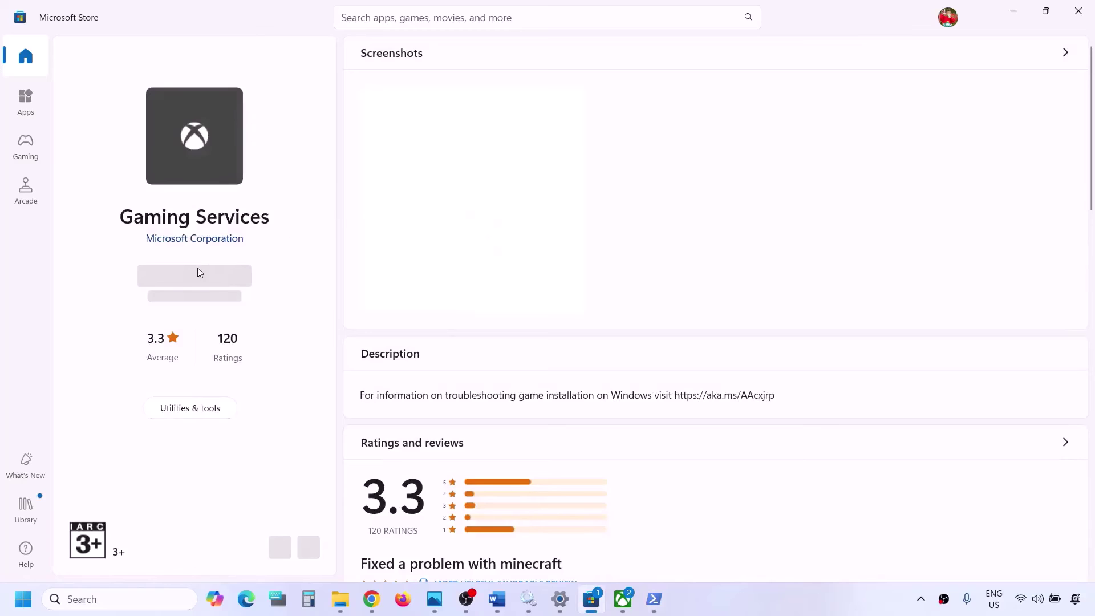
- Install Gaming Services from its Microsoft Store page, then return to the Word guide
left_click(211, 278)
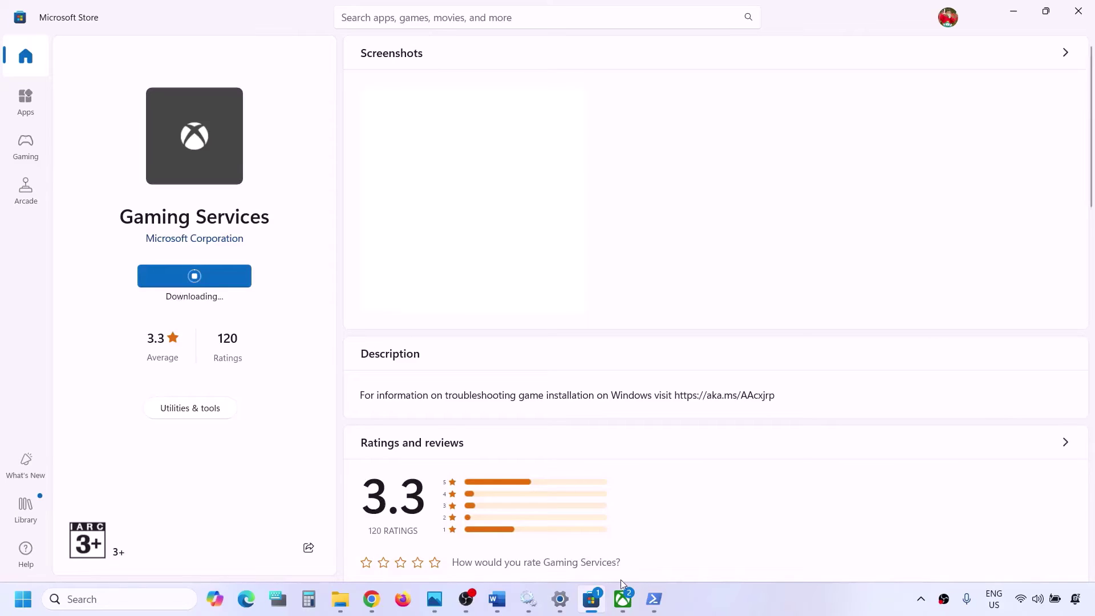
mouse_move(567, 594)
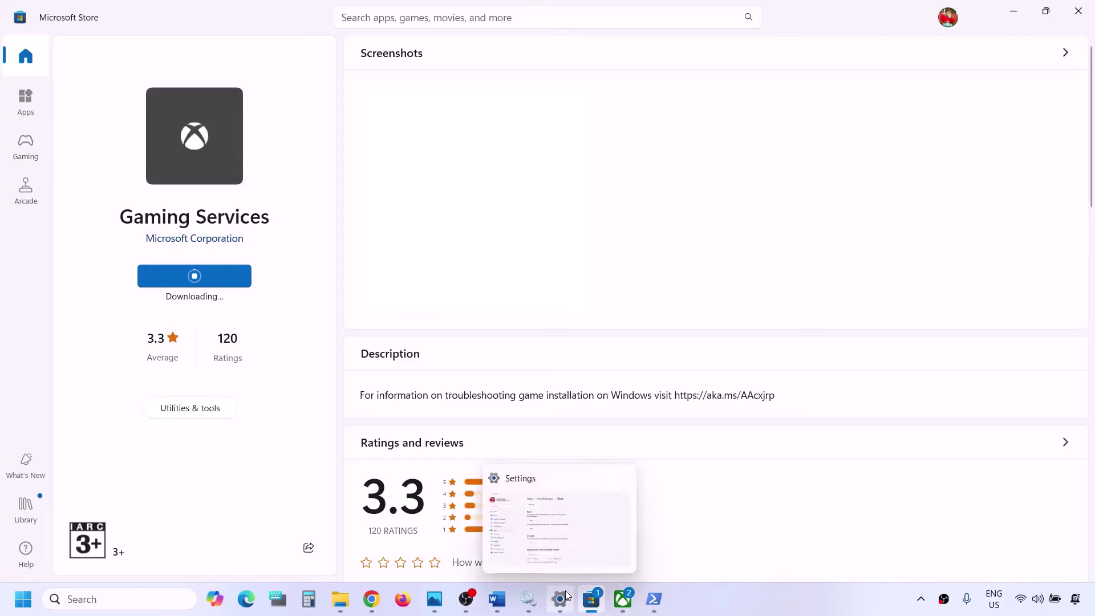
left_click(498, 607)
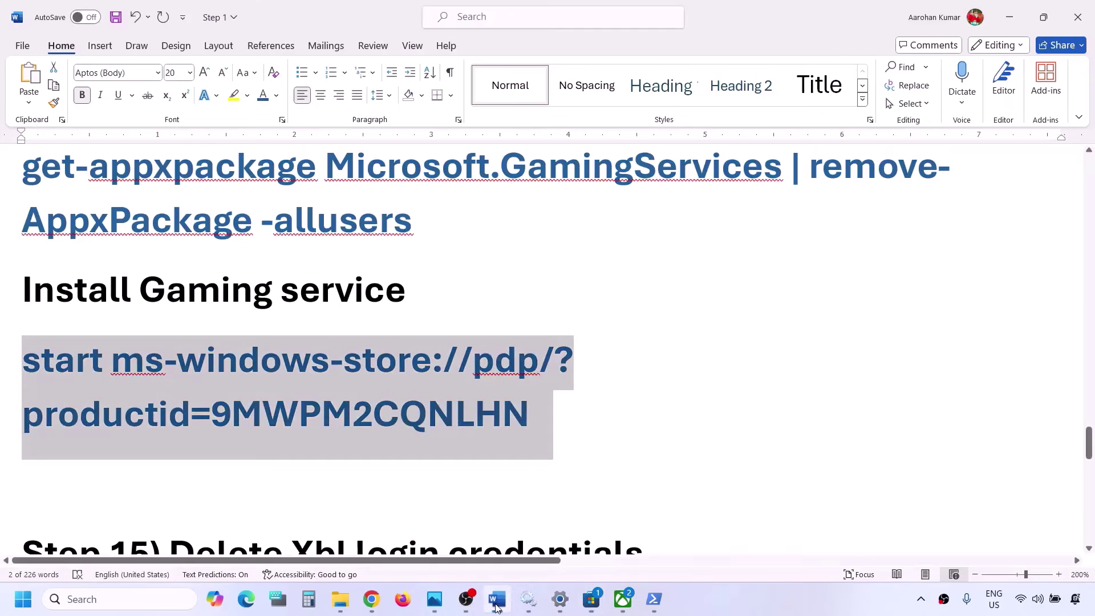
- Scroll the Word guide to Step 15, Delete Xbl login credentials
left_click(503, 418)
scroll(502, 414, "down", 3)
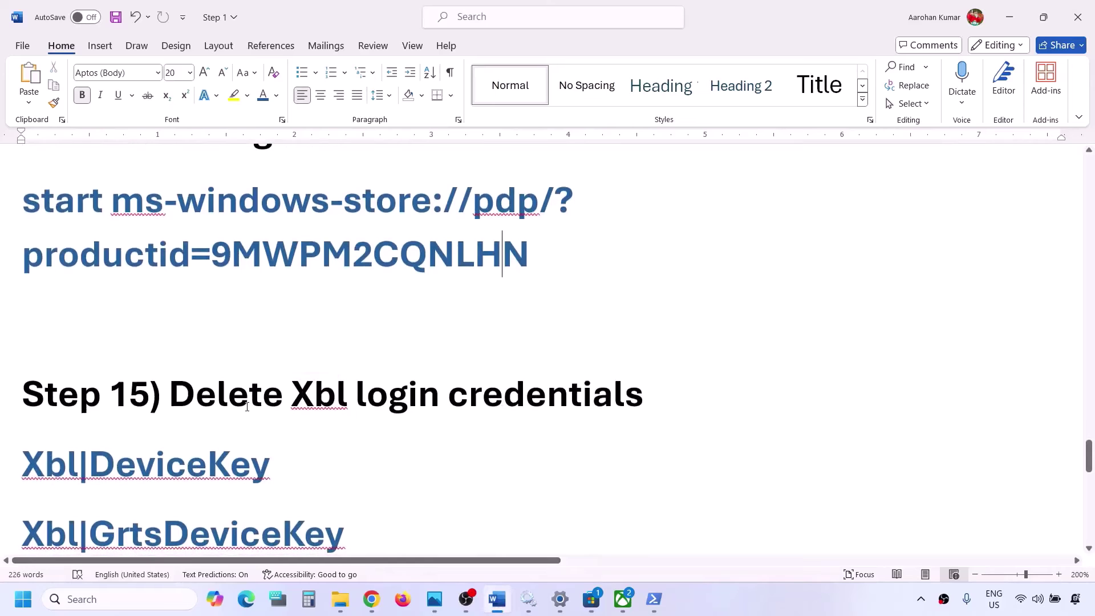
left_click_drag(249, 399, 642, 405)
scroll(305, 438, "down", 3)
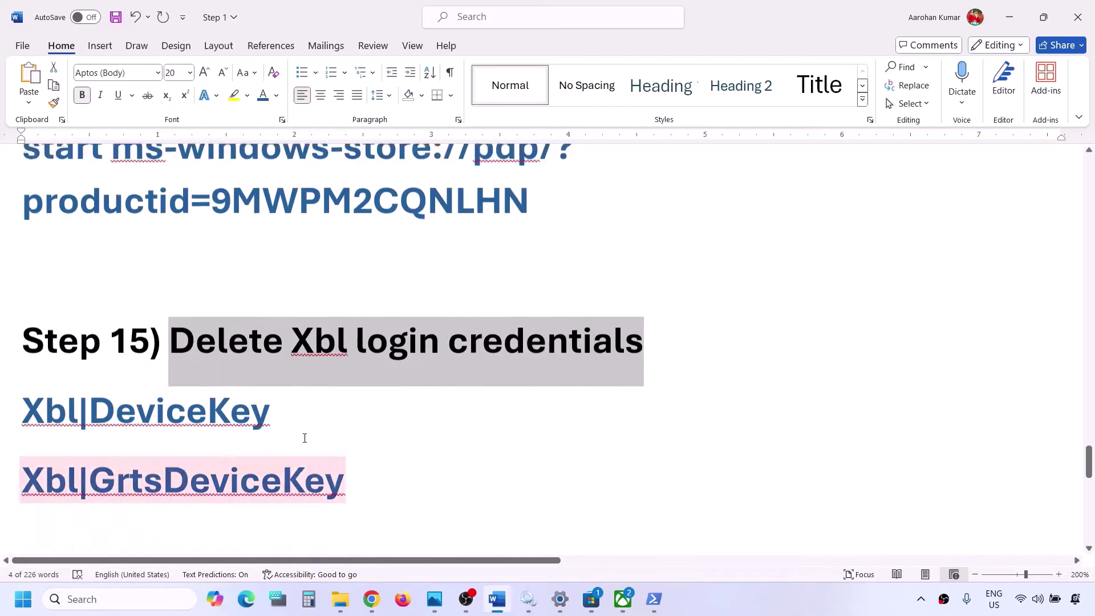
scroll(304, 436, "up", 2)
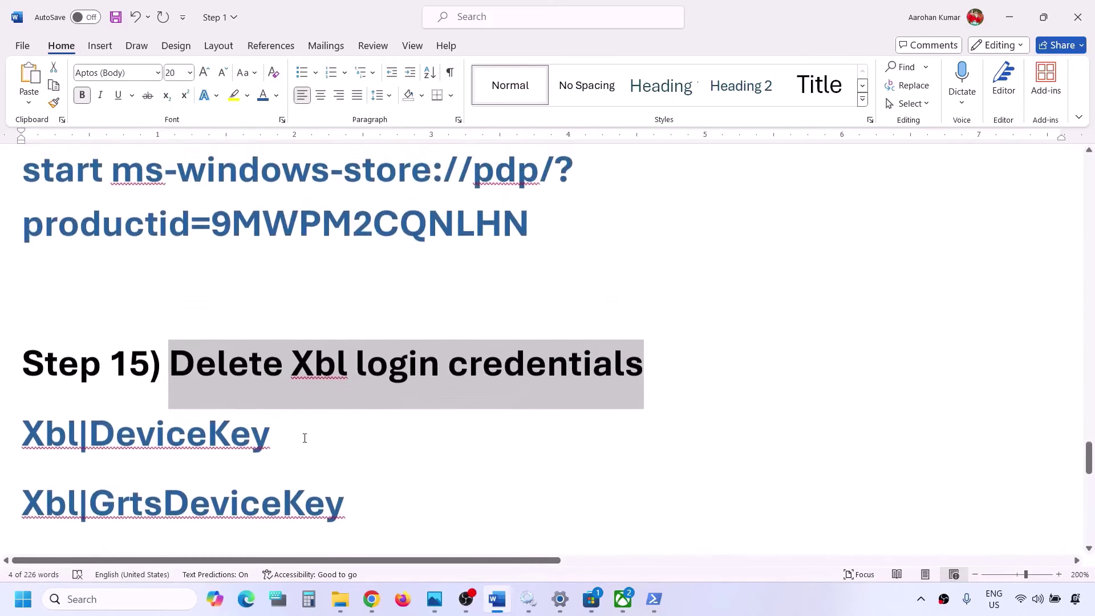
- Search Windows for 'credential Manager' until it appears as the best match
left_click(115, 600)
type("reden")
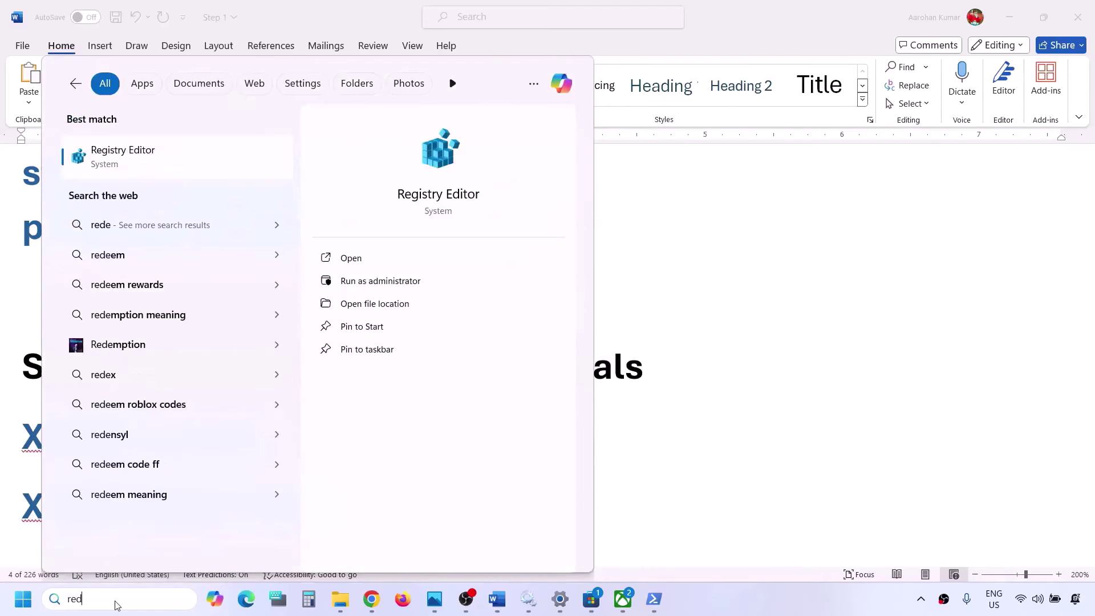
key("BackSpace")
key("BackSpace")
key("BackSpace")
key("BackSpace")
type("creden")
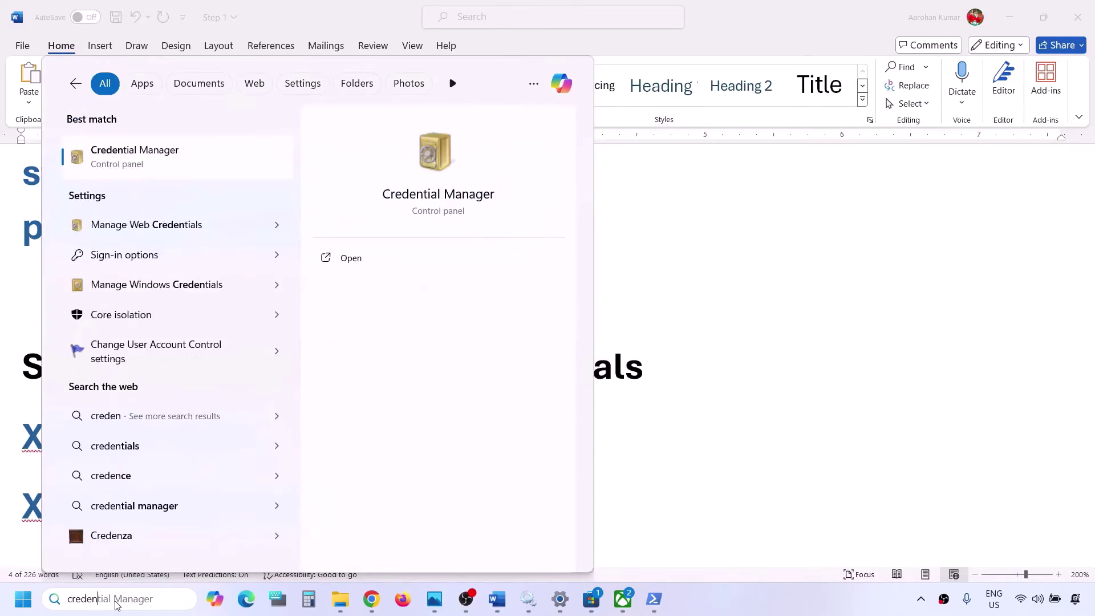
key("Right")
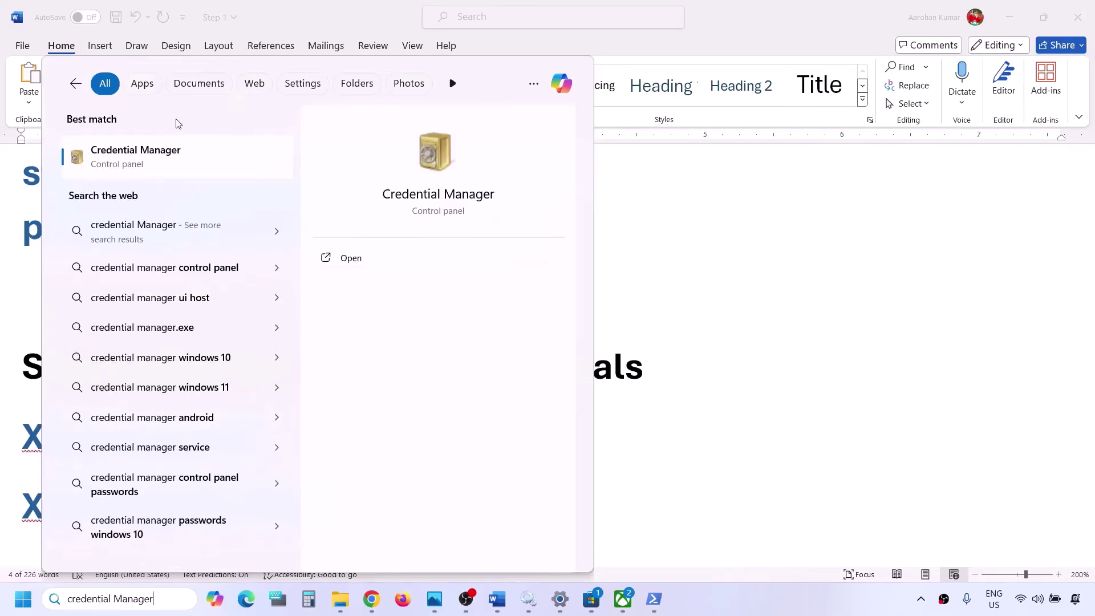
- Open Credential Manager's Windows credentials and check the Xbl credential names listed in the guide
left_click(124, 171)
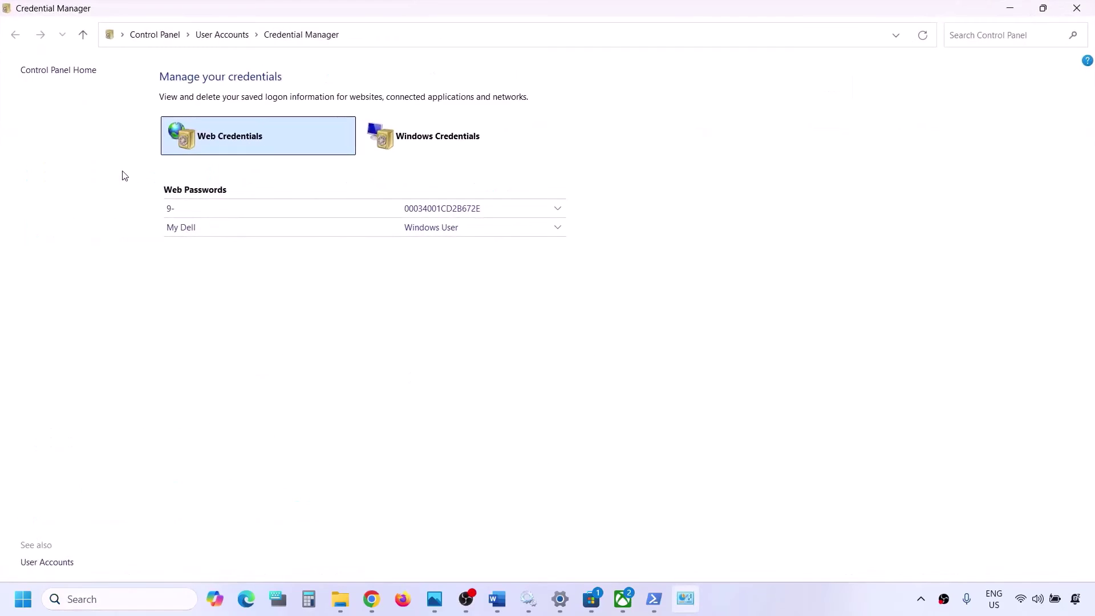
left_click(437, 145)
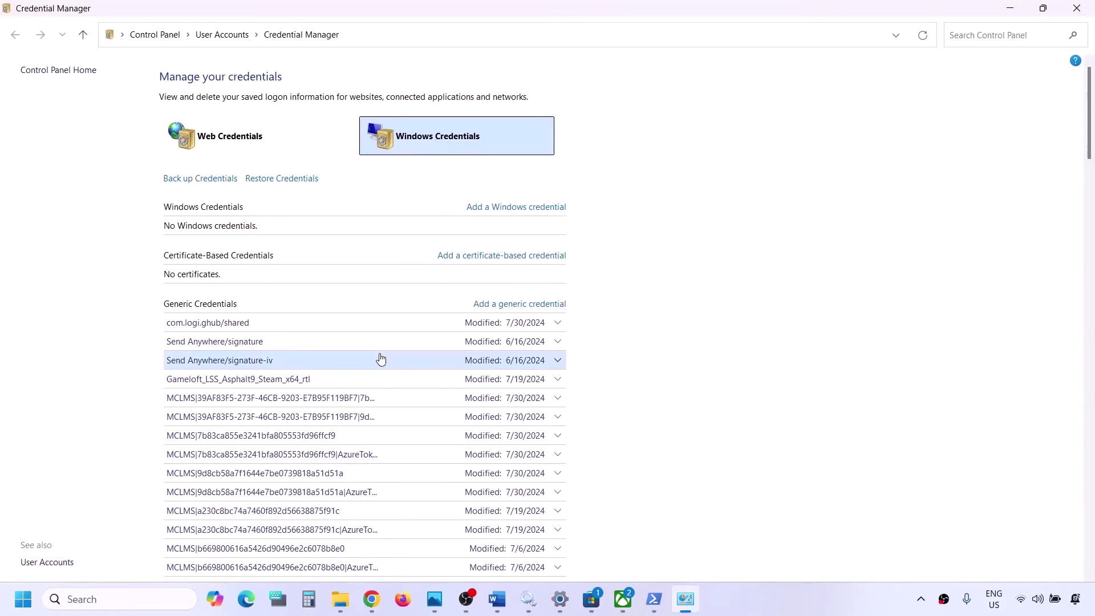
scroll(381, 359, "down", 10)
key("alt+Tab")
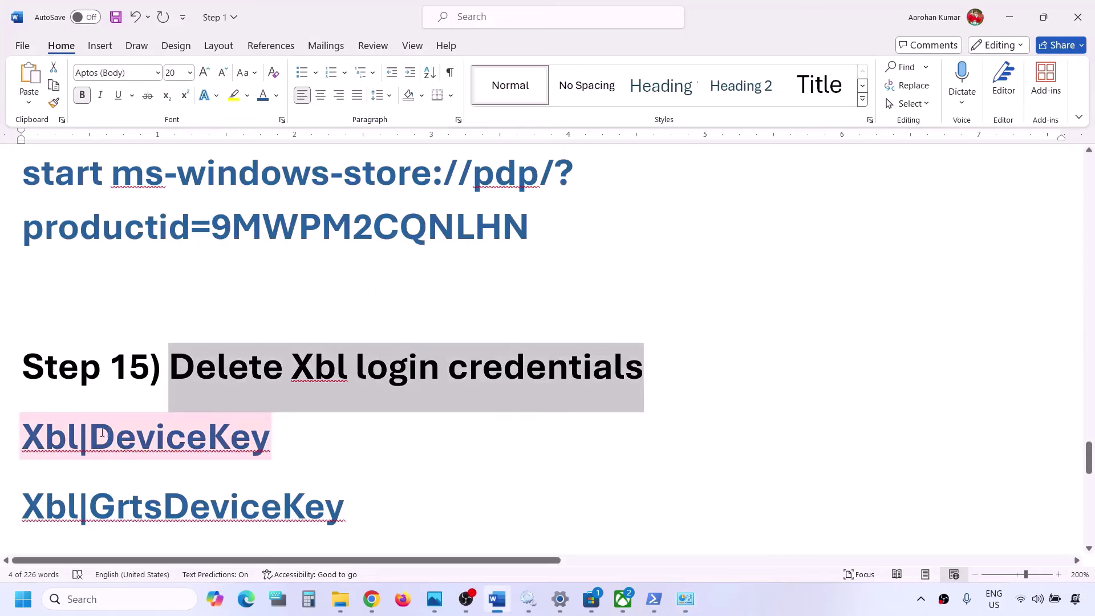
left_click_drag(30, 441, 288, 444)
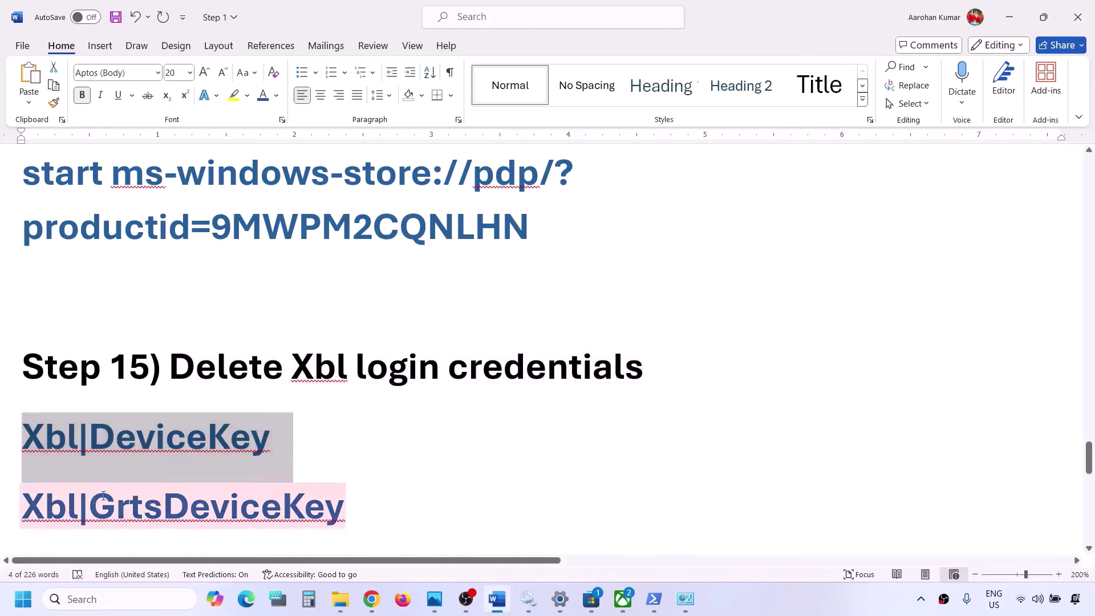
left_click_drag(26, 509, 116, 510)
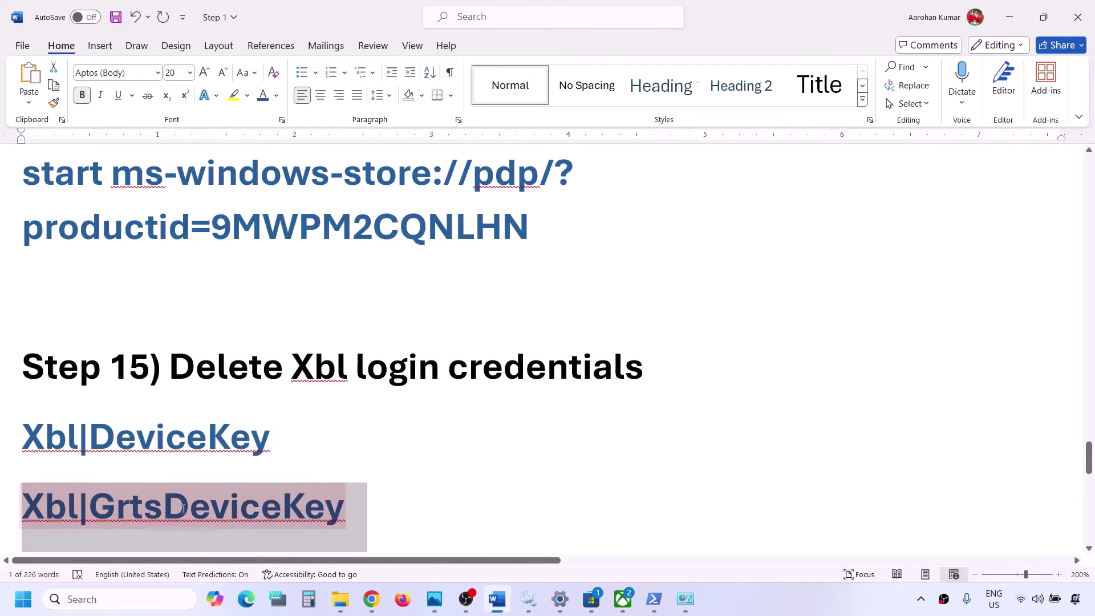
key("alt+Tab")
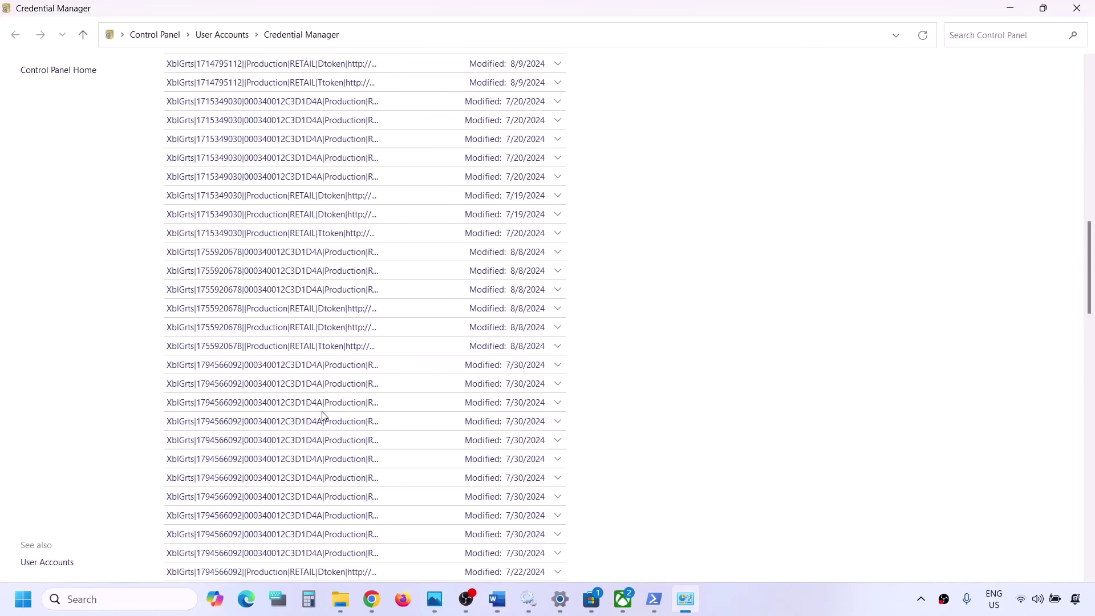
scroll(322, 415, "down", 20)
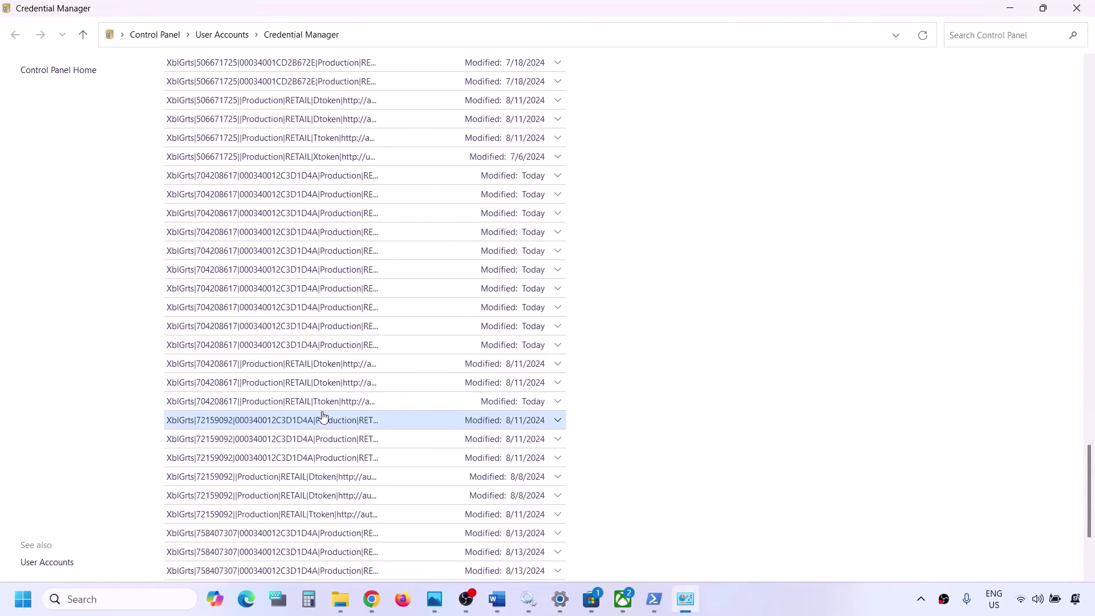
scroll(323, 415, "down", 3)
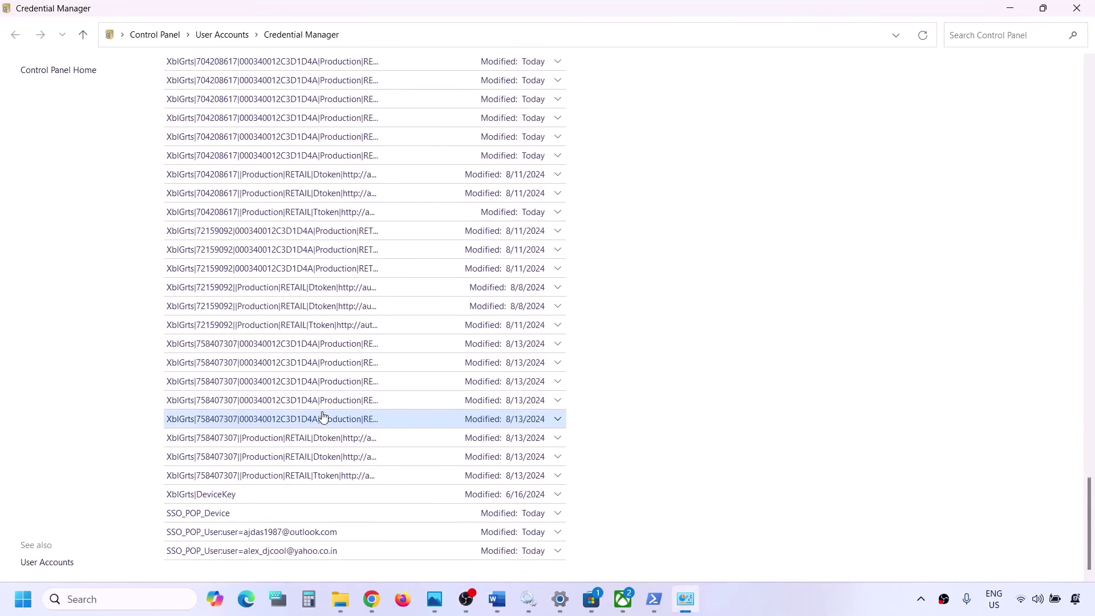
- Remove the XblGrts|DeviceKey generic credential, confirm with Yes, and return to Word
left_click(193, 500)
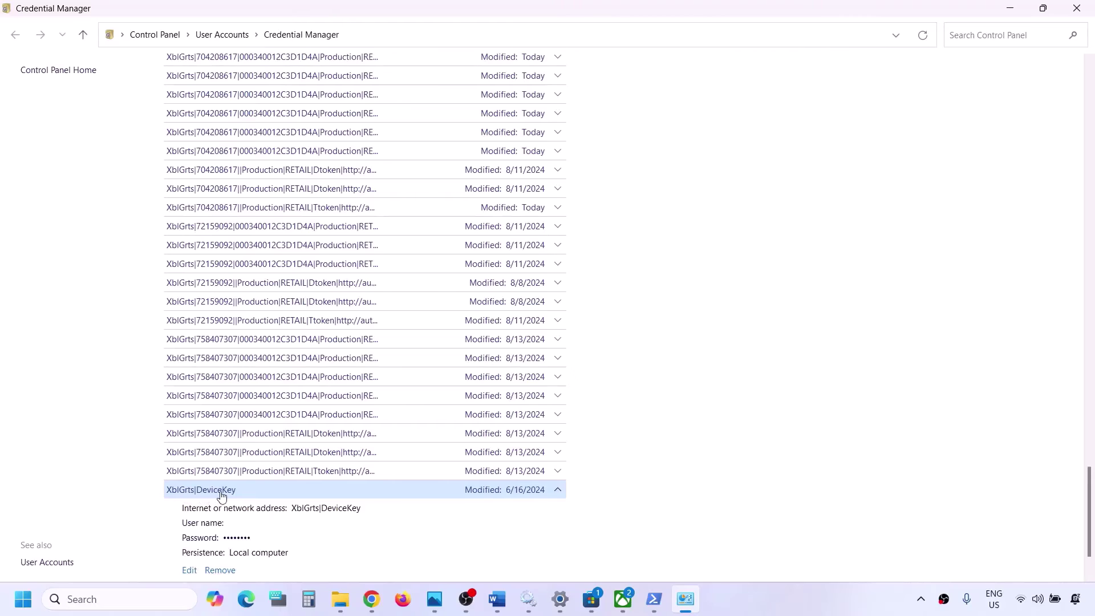
key("alt+Tab")
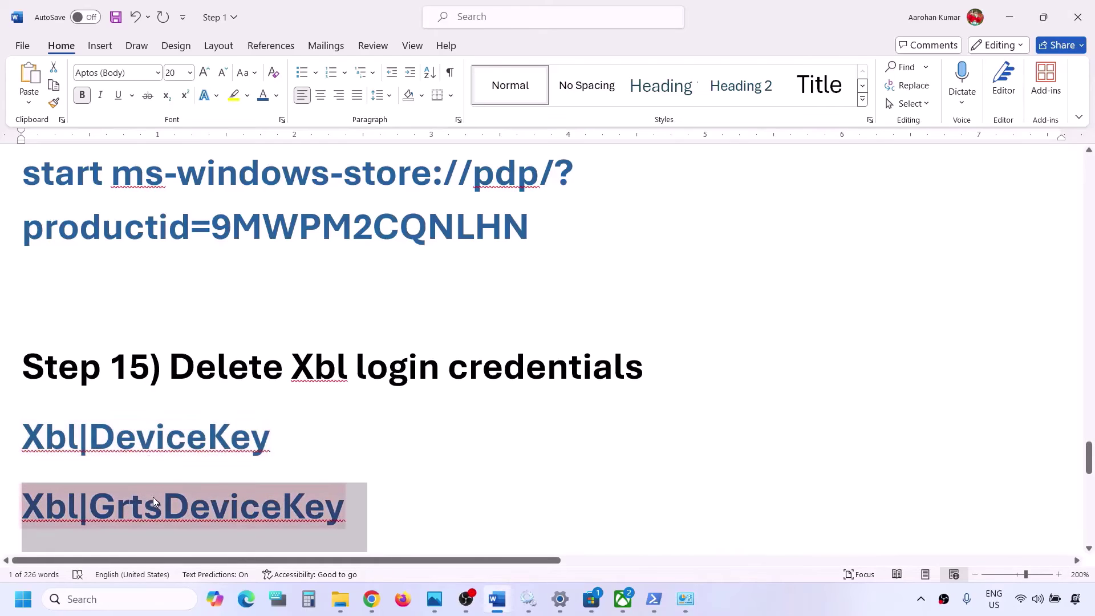
key("alt+Tab")
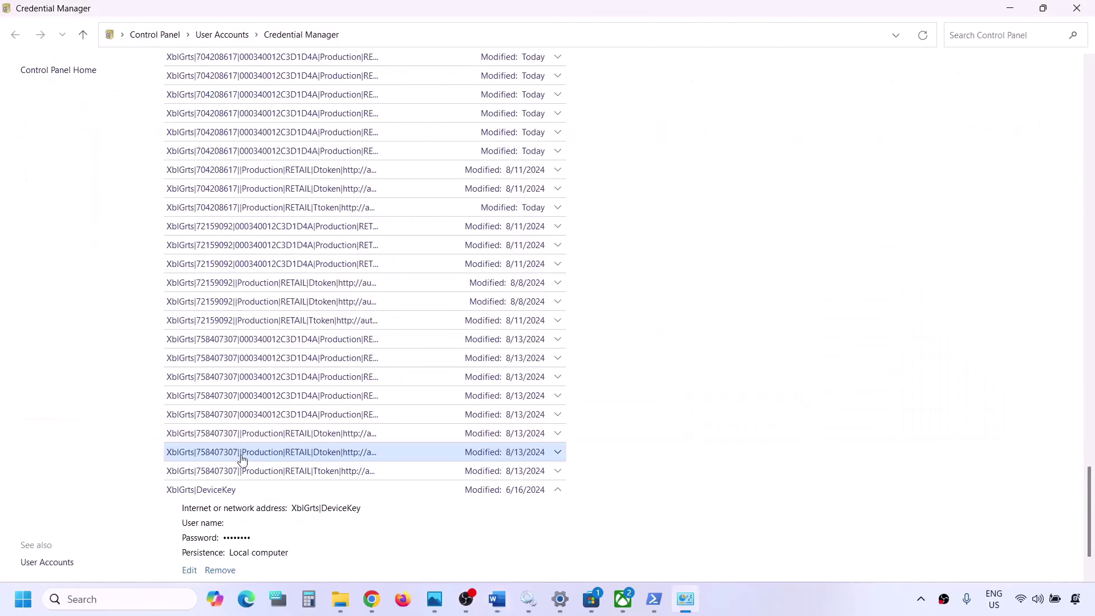
scroll(252, 496, "down", 2)
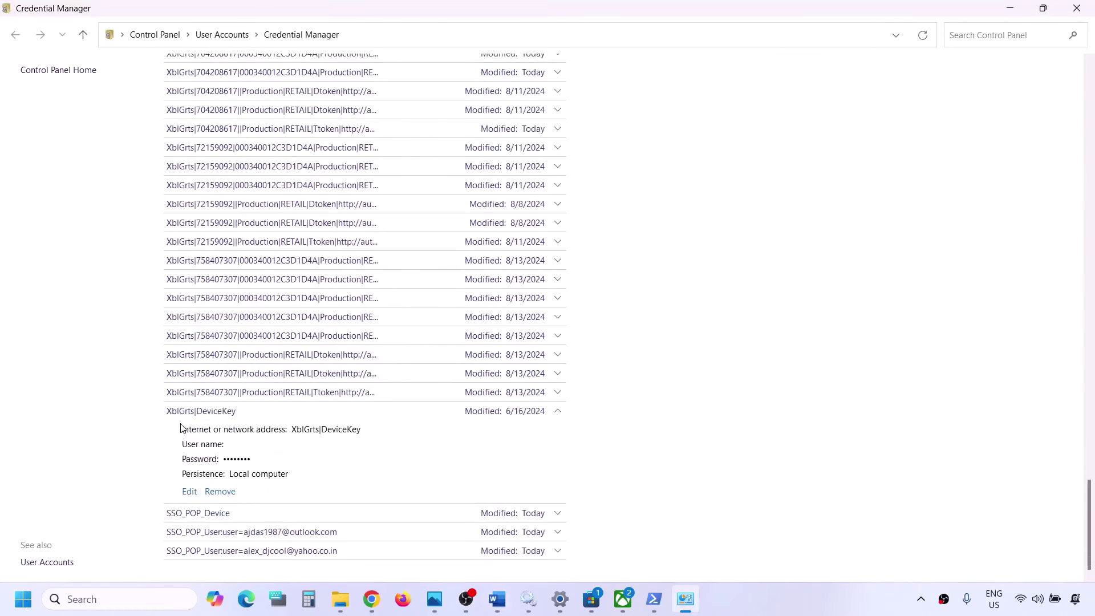
left_click(220, 491)
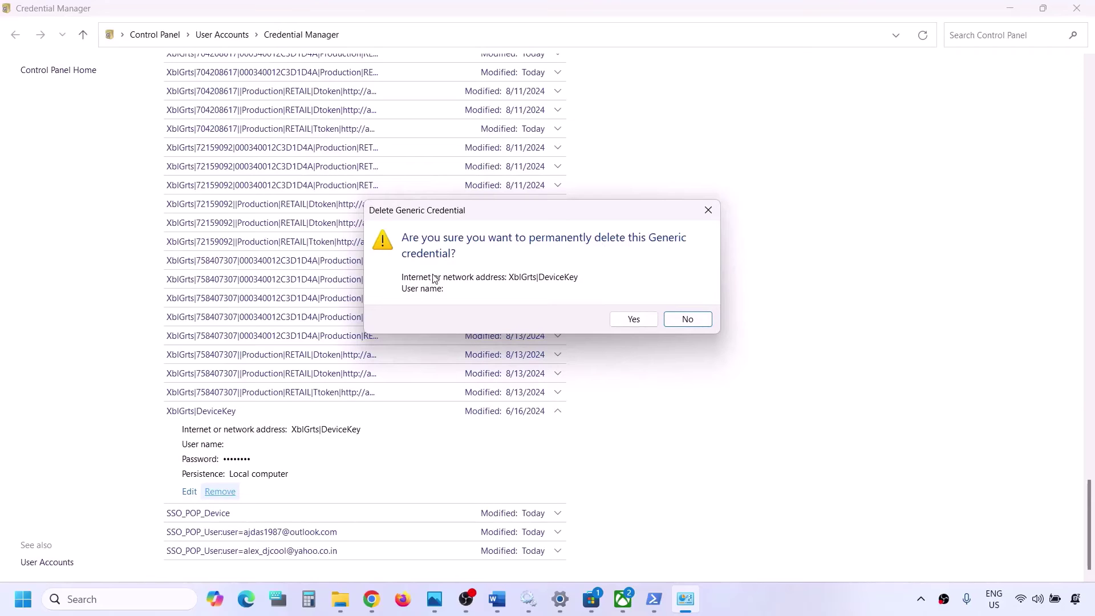
left_click(634, 319)
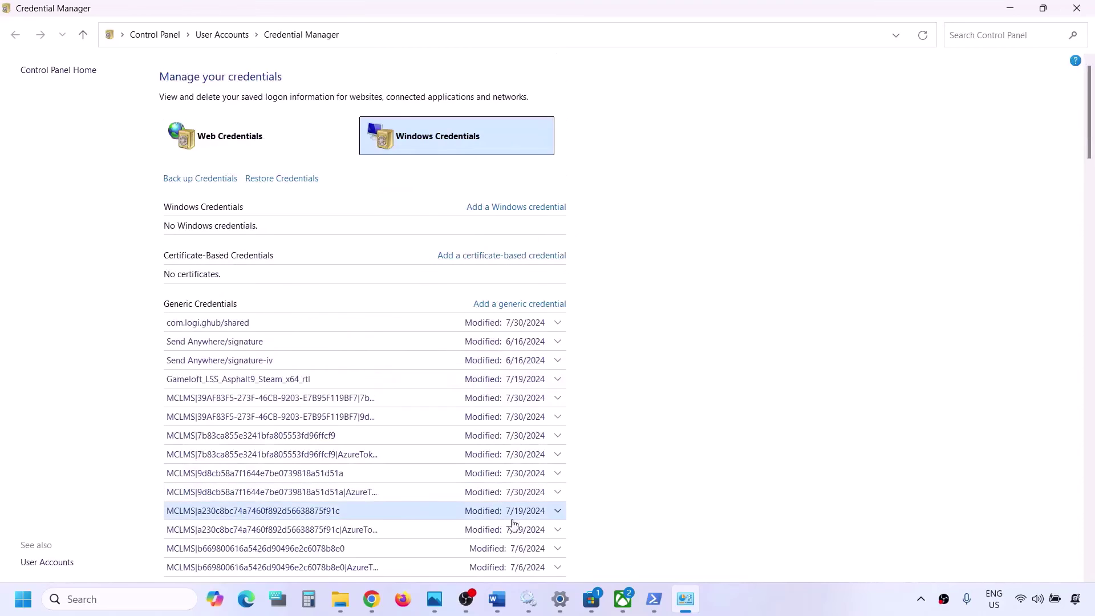
left_click(499, 600)
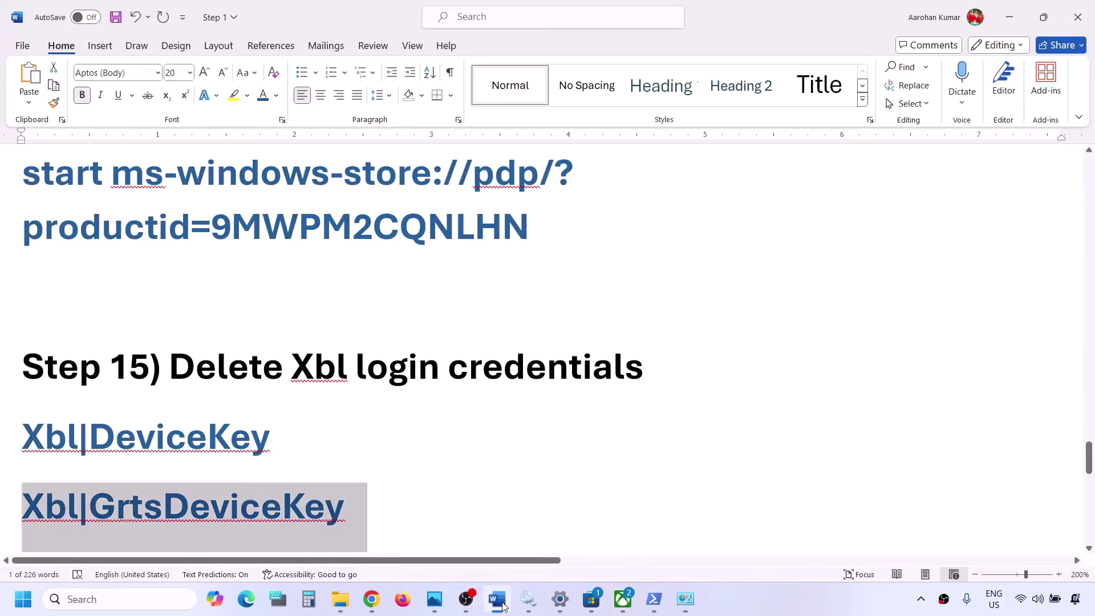
- Check Start's power options without restarting, then select 'Uninstall' in Word's Step 16 heading
scroll(422, 488, "down", 1)
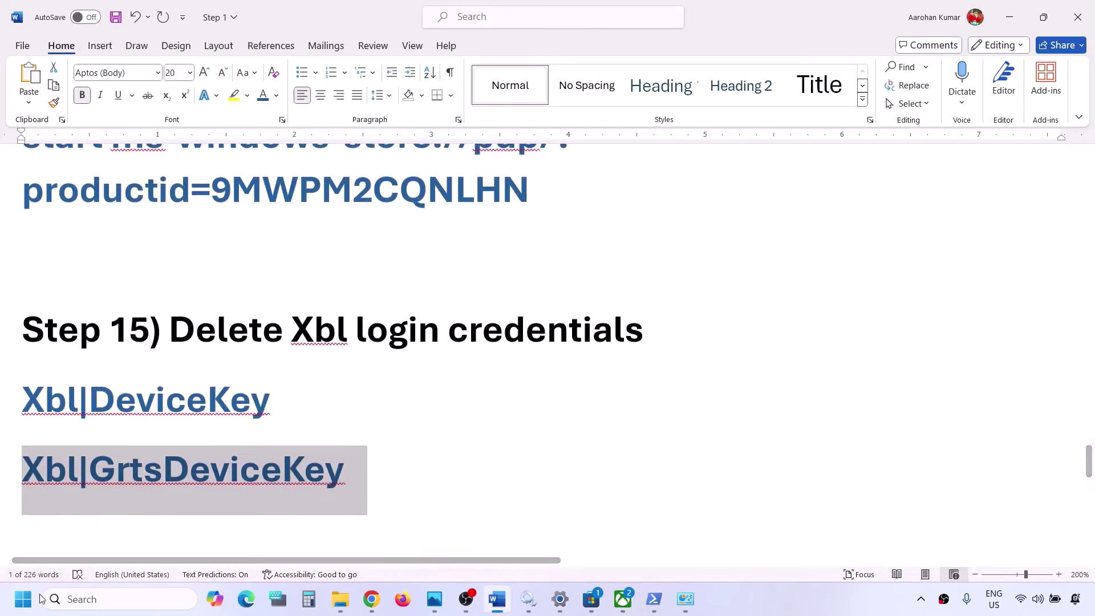
key("super")
left_click(415, 556)
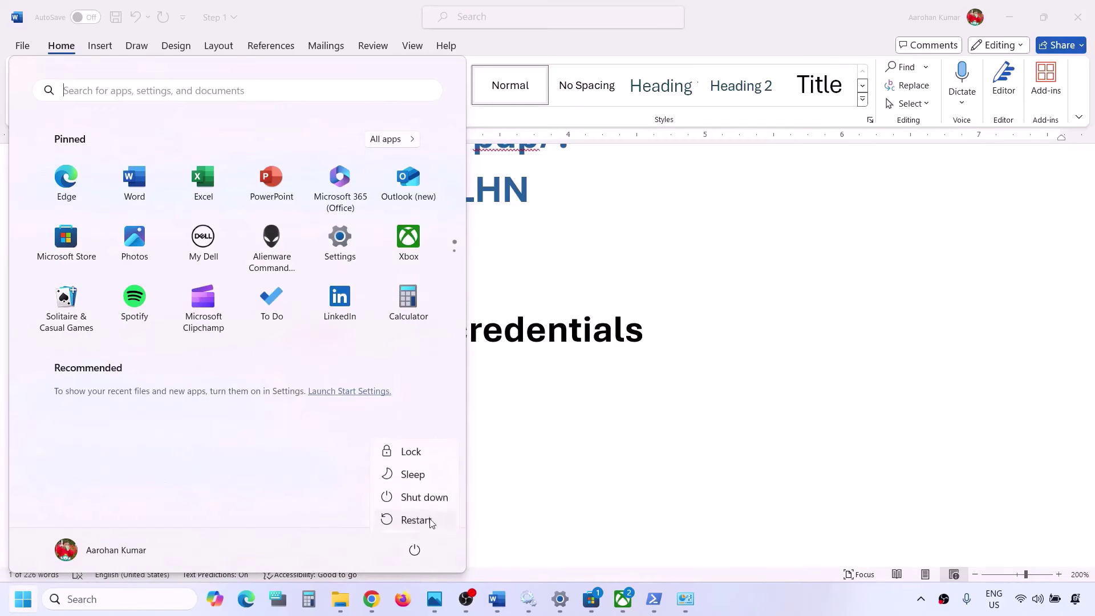
left_click(641, 431)
scroll(642, 432, "down", 5)
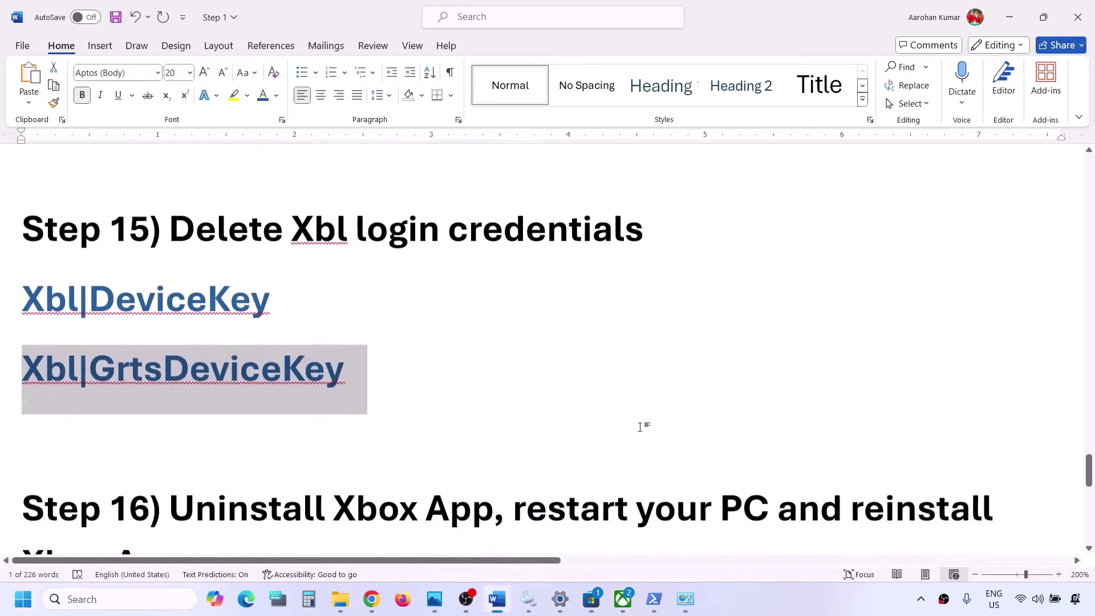
scroll(527, 410, "down", 2)
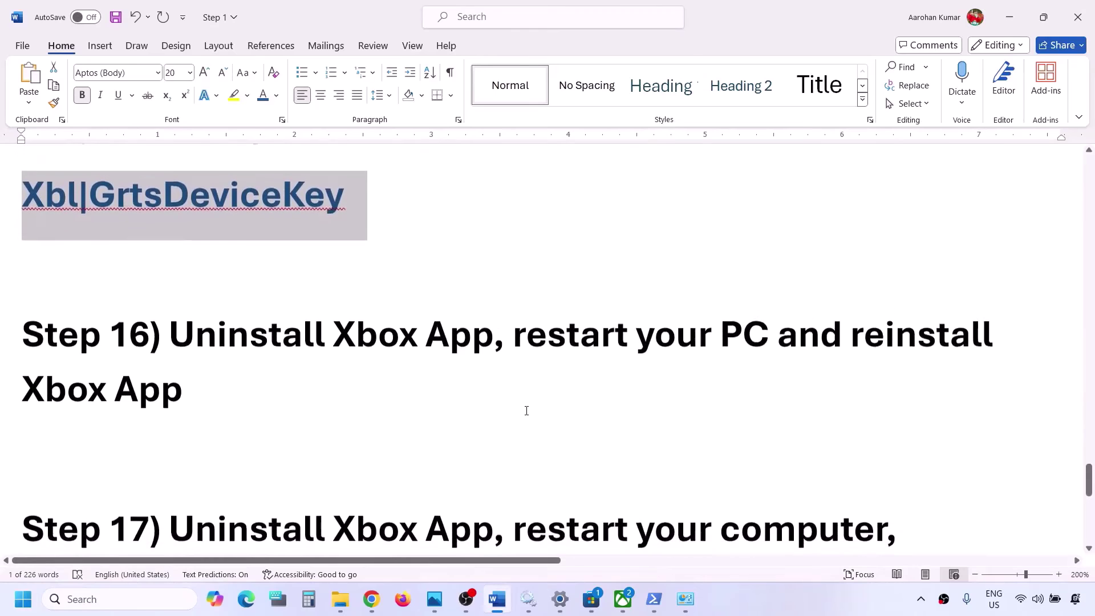
scroll(523, 411, "up", 2)
double_click(251, 410)
- Select the Step 16 heading, then try the Xbox app's Uninstall and Start power options without committing
left_click_drag(360, 420, 421, 463)
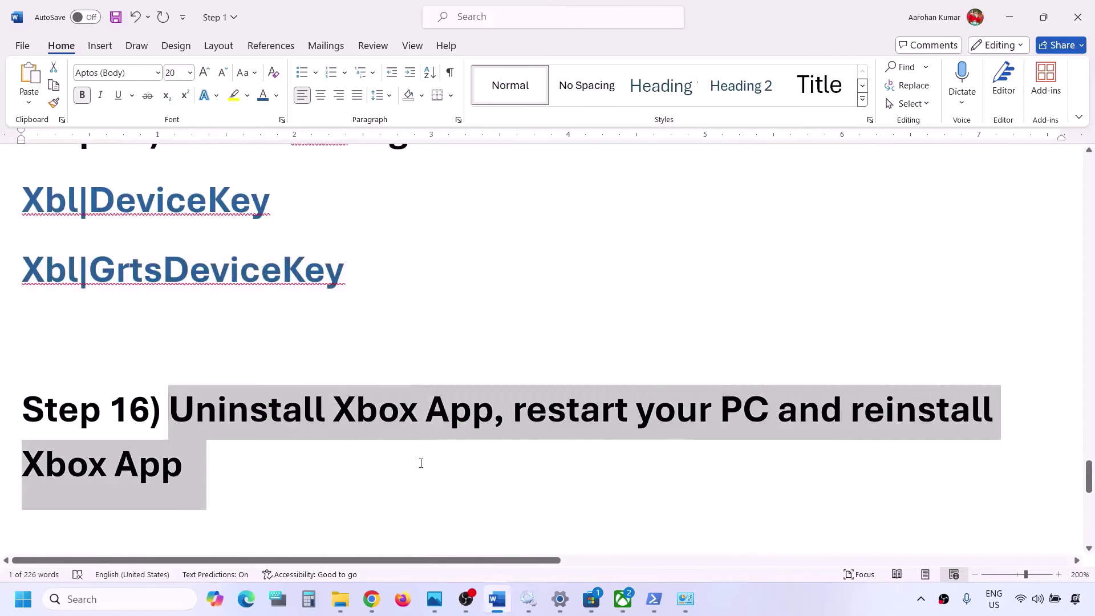
left_click(117, 600)
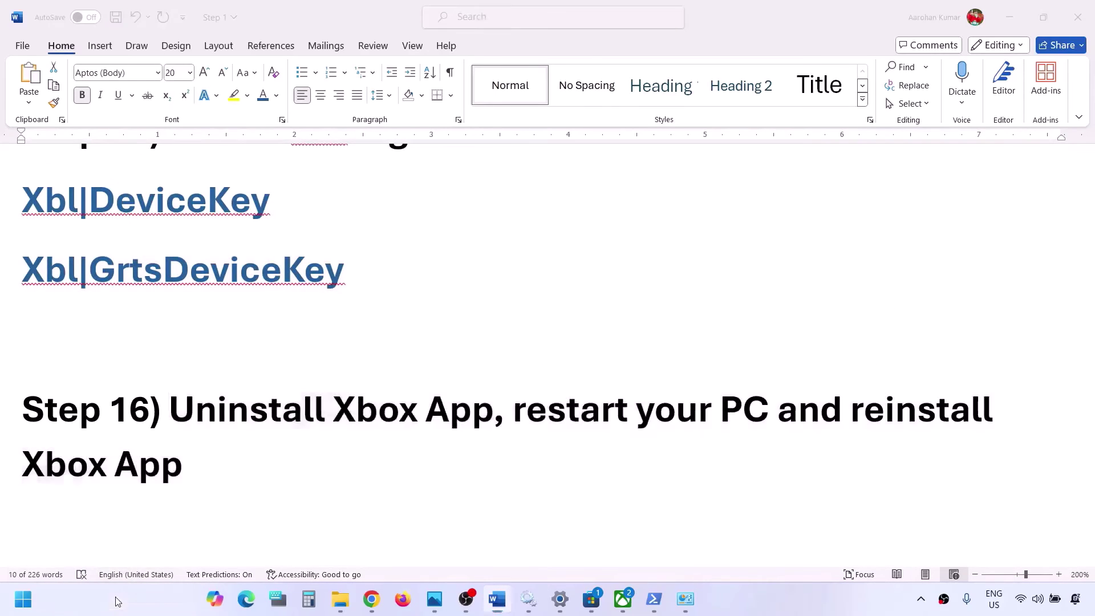
type("xbox")
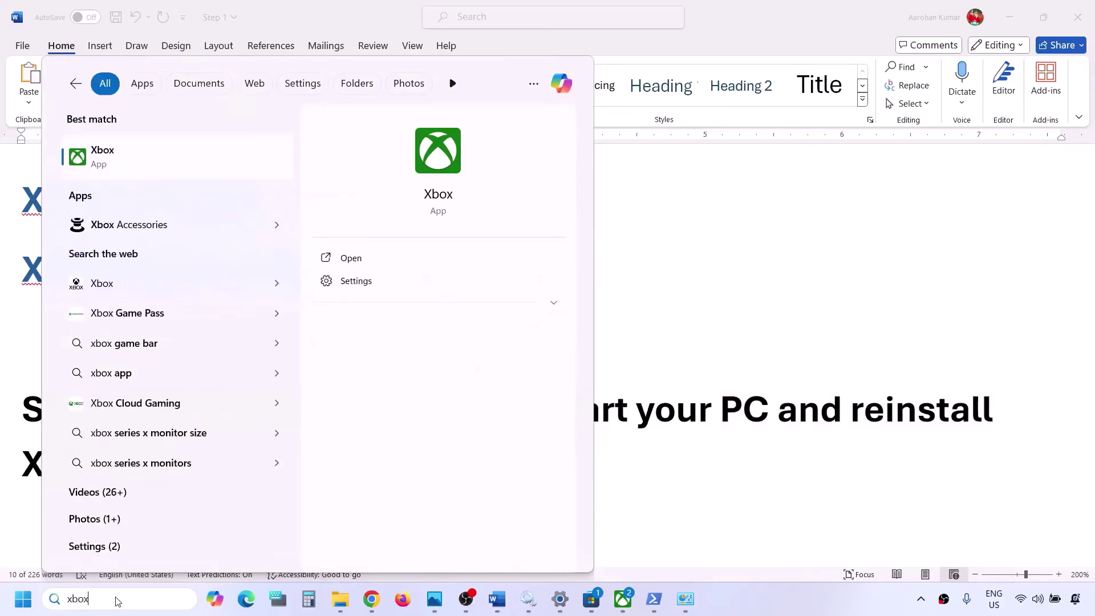
right_click(186, 165)
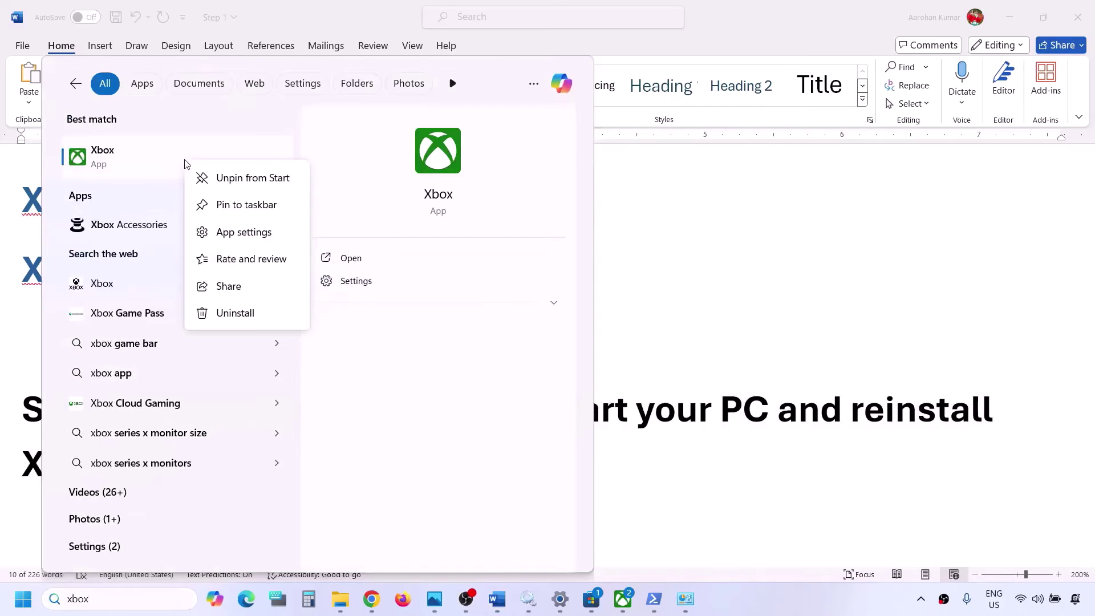
left_click(230, 314)
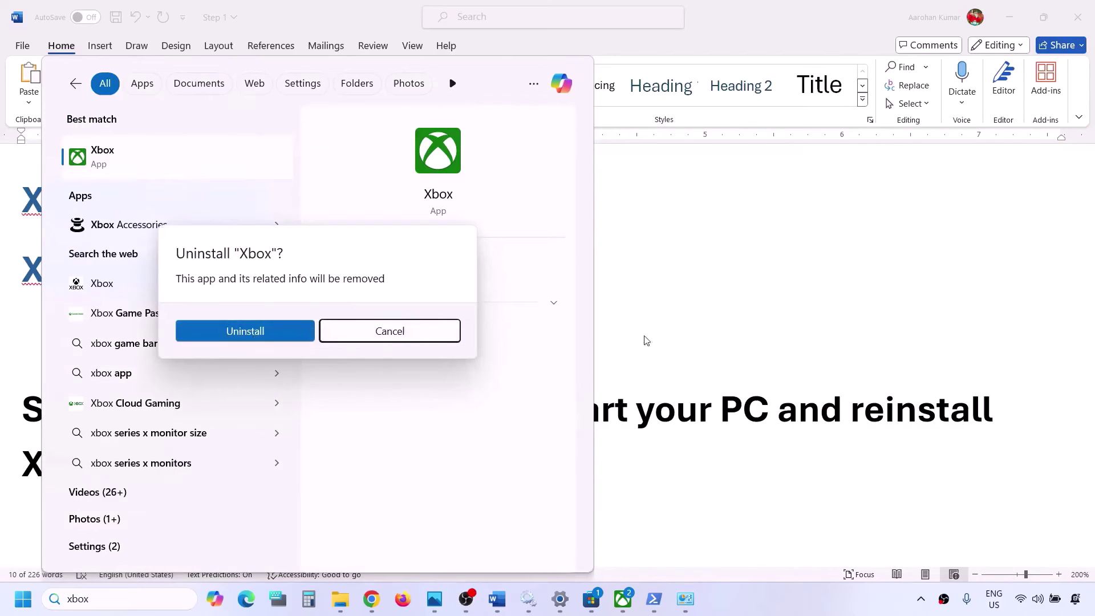
left_click(692, 347)
left_click(23, 599)
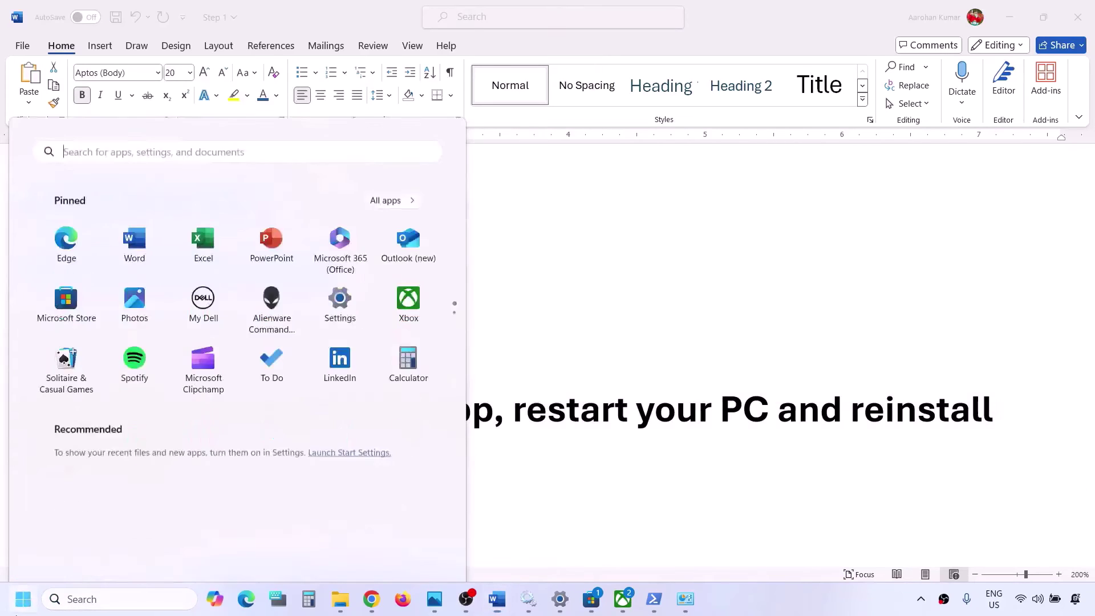
left_click(412, 549)
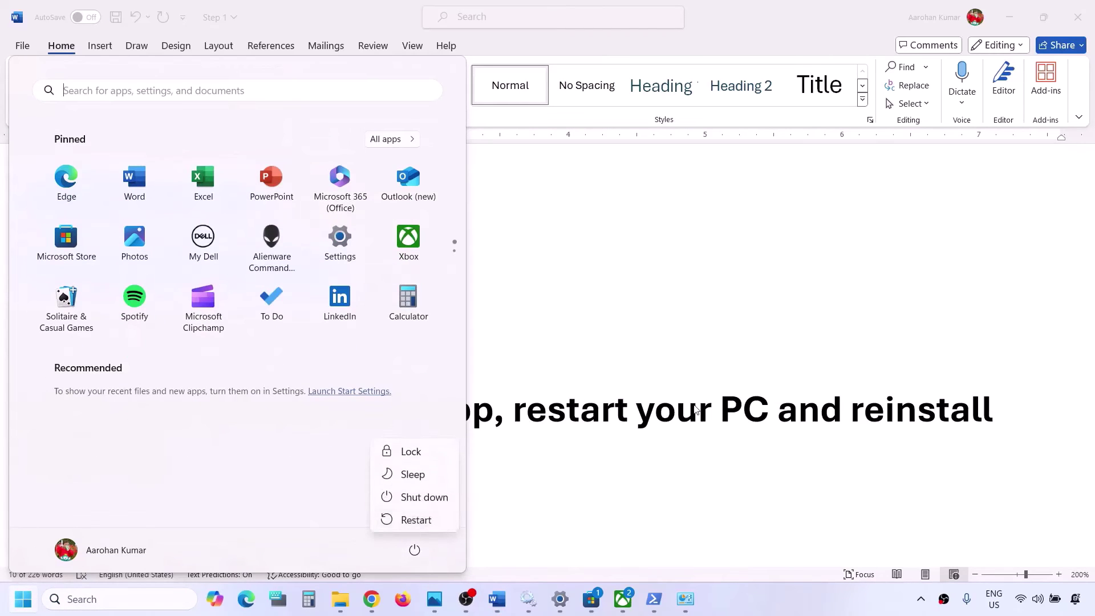
left_click(695, 409)
- Open the Xbox app's page in Microsoft Store, then scroll the Word guide to Step 17
left_click(591, 599)
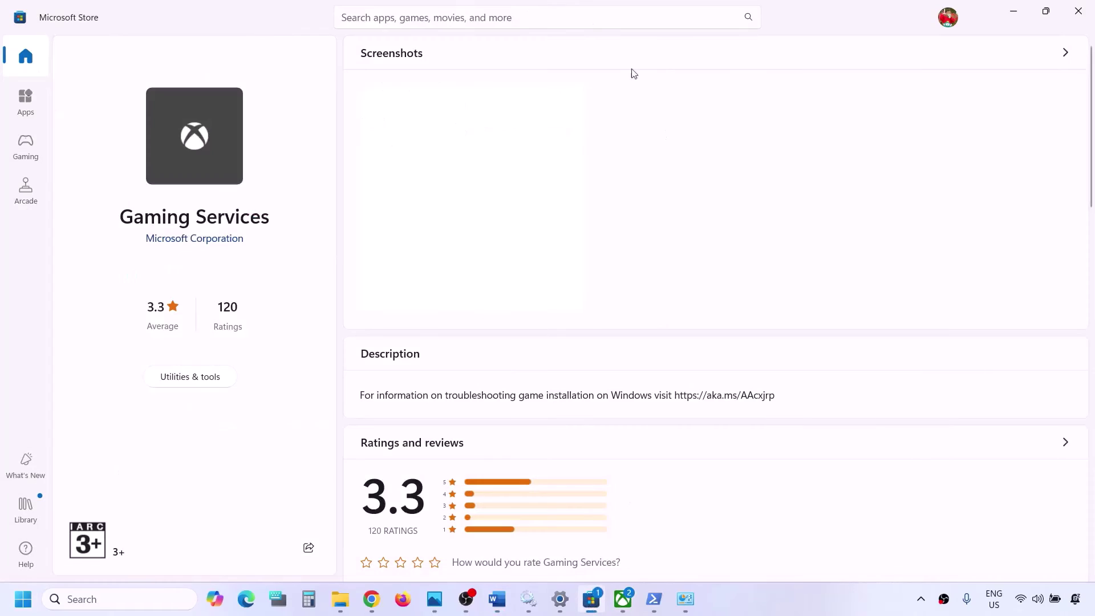
left_click(475, 14)
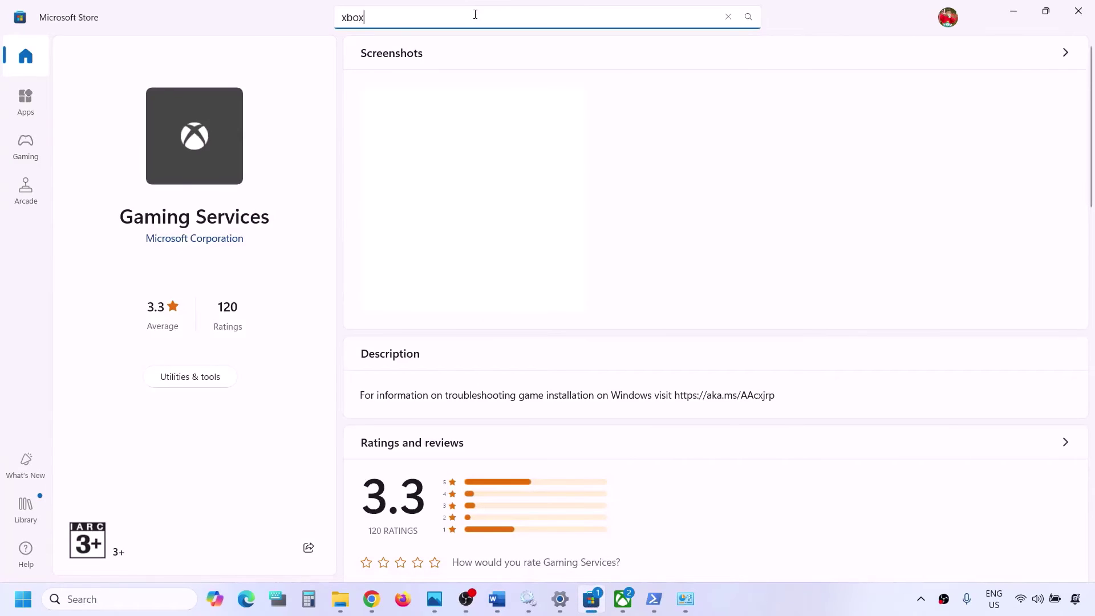
left_click(396, 267)
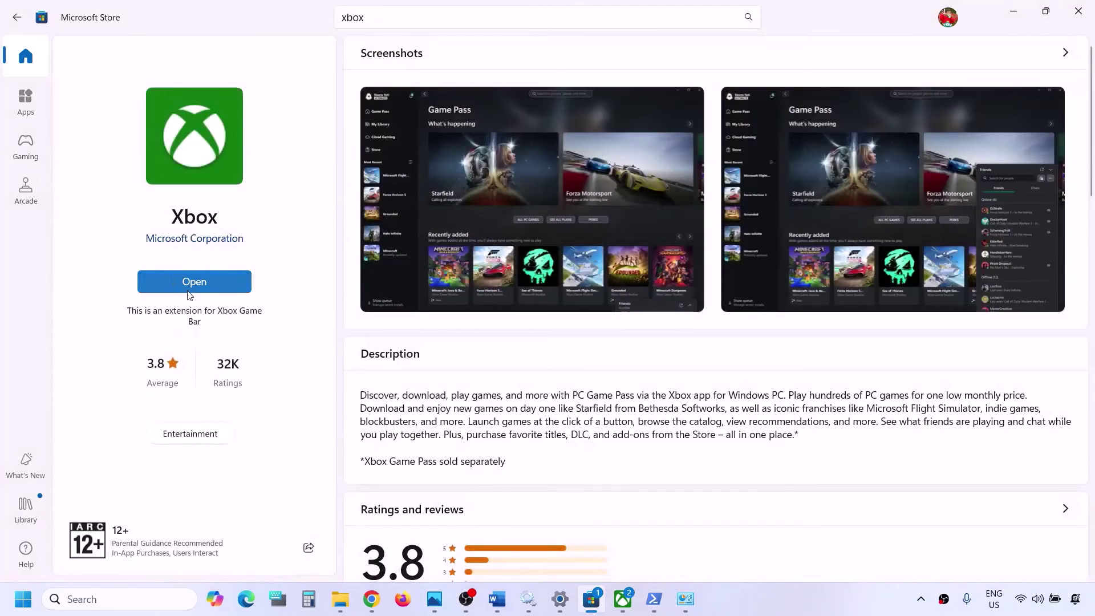
left_click(497, 598)
scroll(453, 436, "down", 2)
scroll(453, 436, "down", 2)
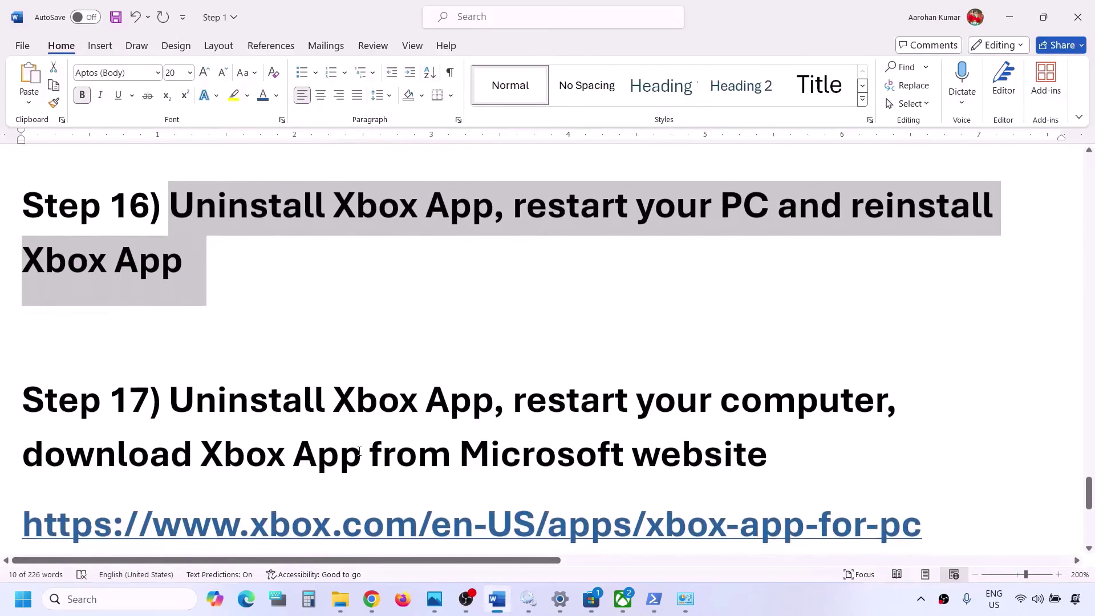
- Bring up the Xbox app's Uninstall prompt and Start's power options again, dismissing both
left_click(122, 596)
type("xbox")
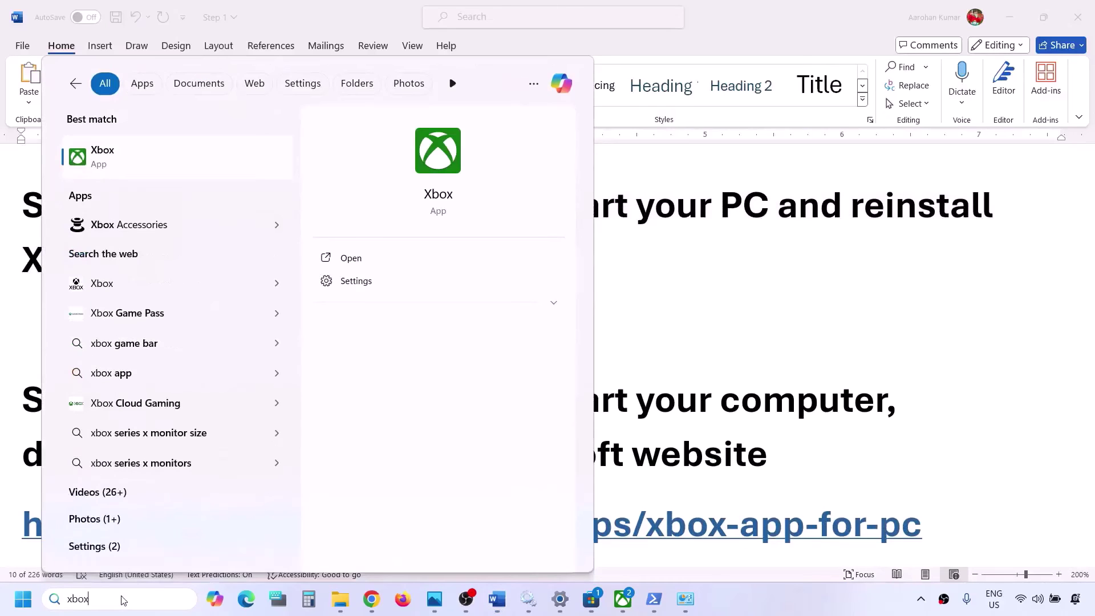
right_click(89, 158)
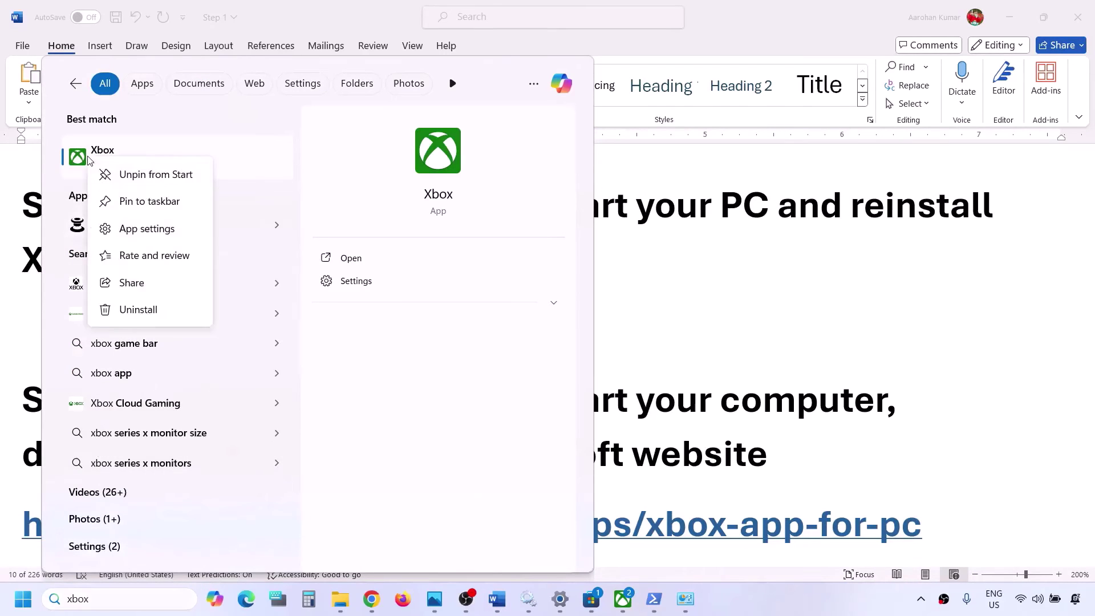
left_click(130, 309)
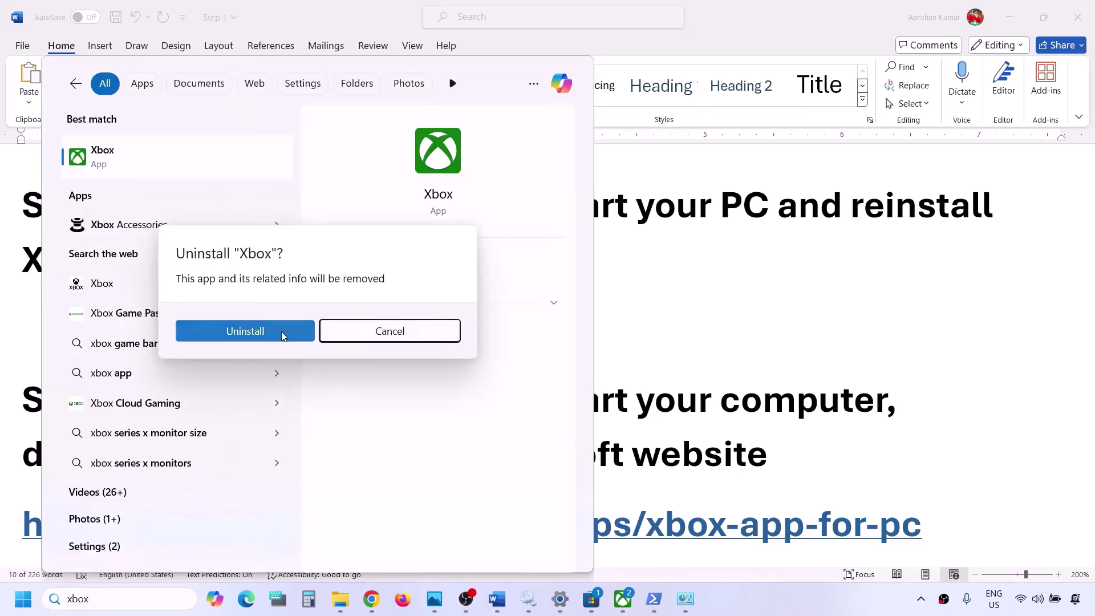
left_click(665, 339)
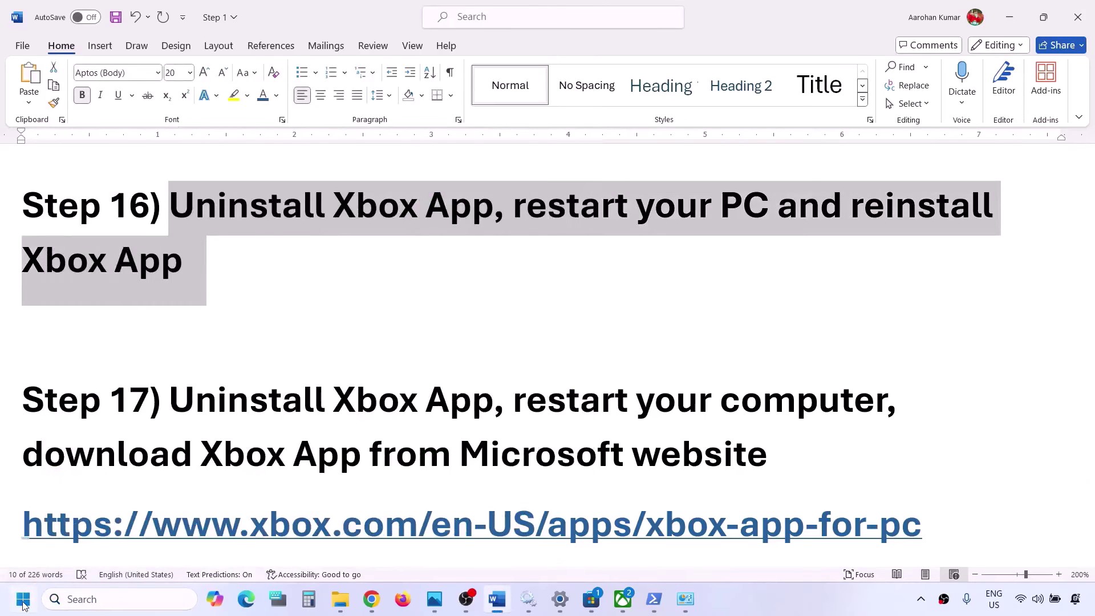
left_click(23, 599)
left_click(415, 549)
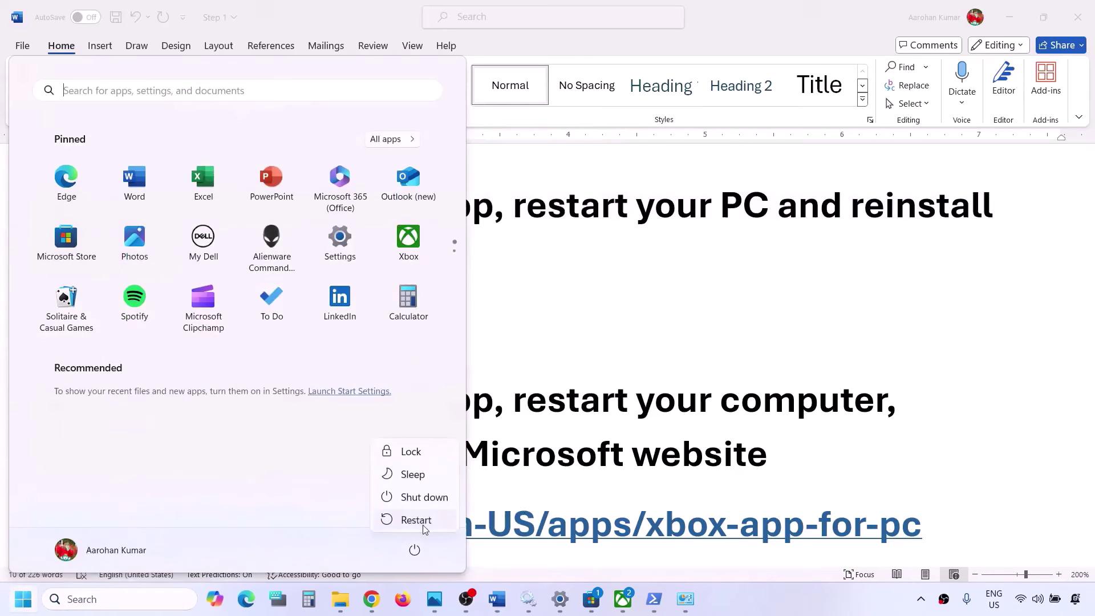
left_click(724, 355)
- Copy the xbox.com Xbox app download link from Step 17 of the guide
scroll(725, 353, "down", 2)
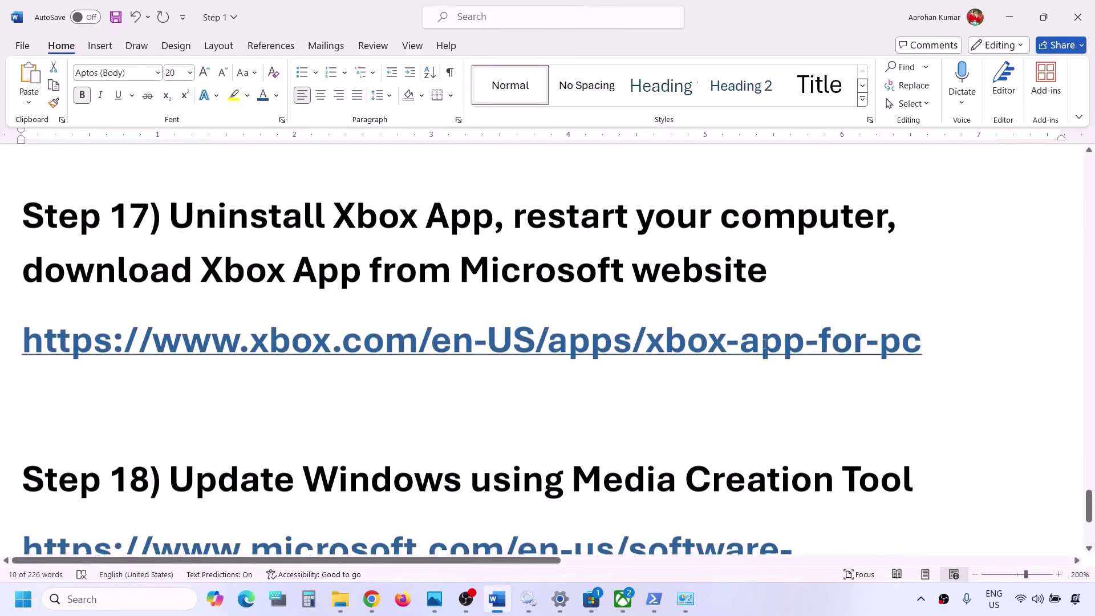
scroll(1033, 362, "up", 1)
left_click_drag(974, 377, 185, 356)
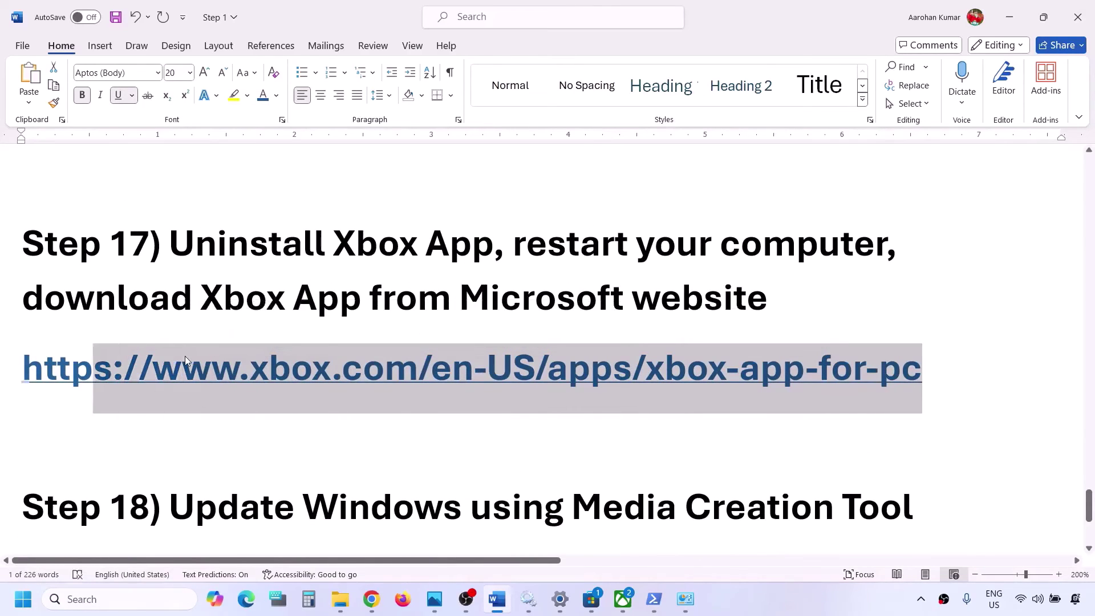
right_click(183, 358)
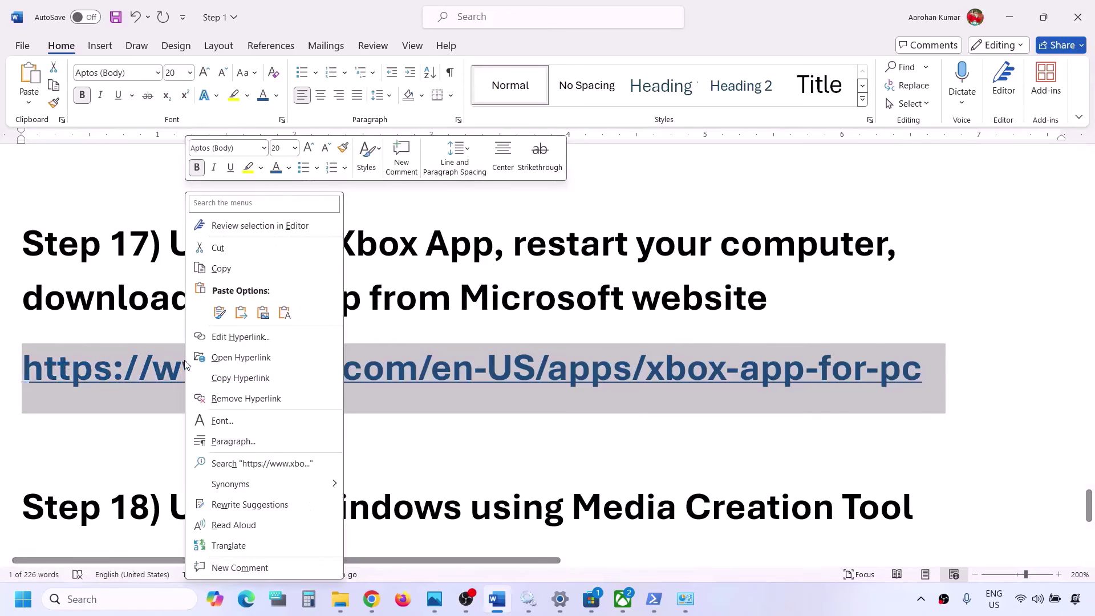
left_click(222, 268)
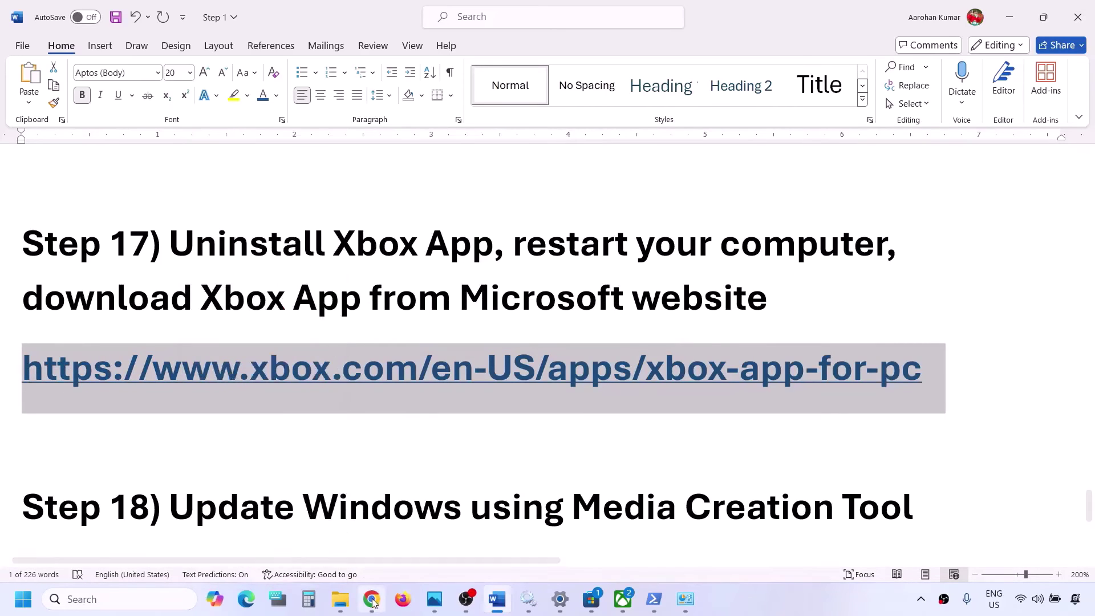
- Open the copied Xbox link in a new Chrome tab and download XboxInstaller.exe
key("alt+Tab")
left_click(548, 15)
key("ctrl+v")
key("Return")
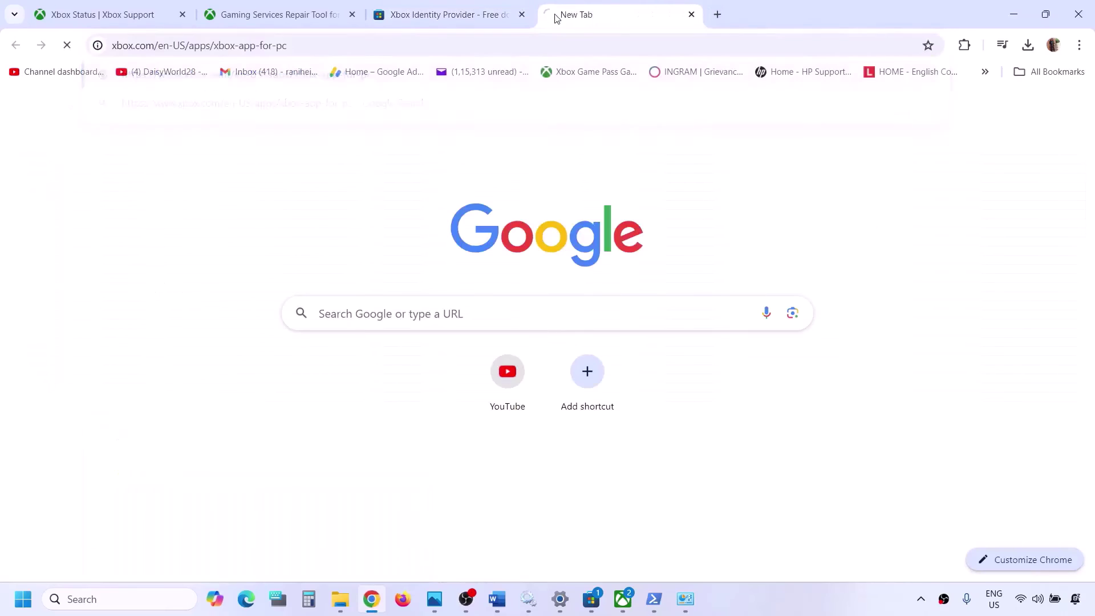
scroll(541, 267, "down", 5)
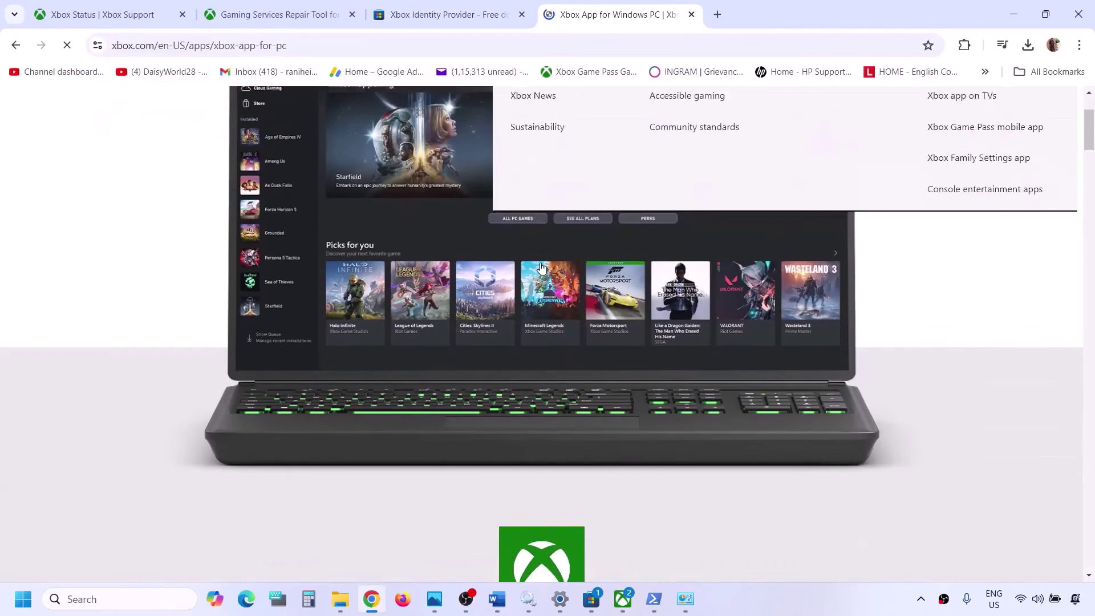
scroll(539, 262, "down", 6)
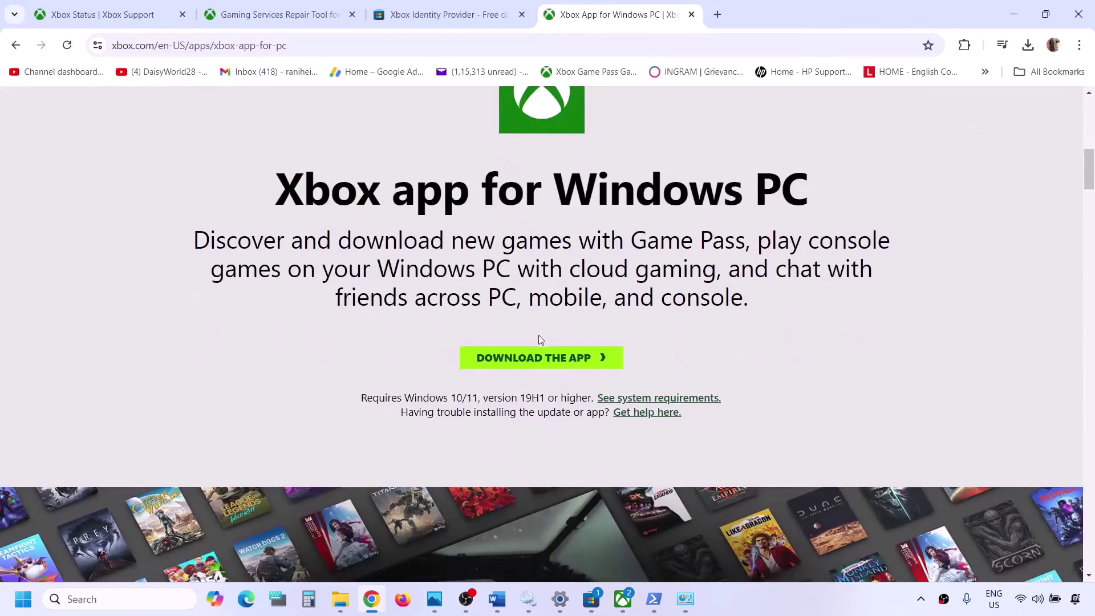
left_click(529, 360)
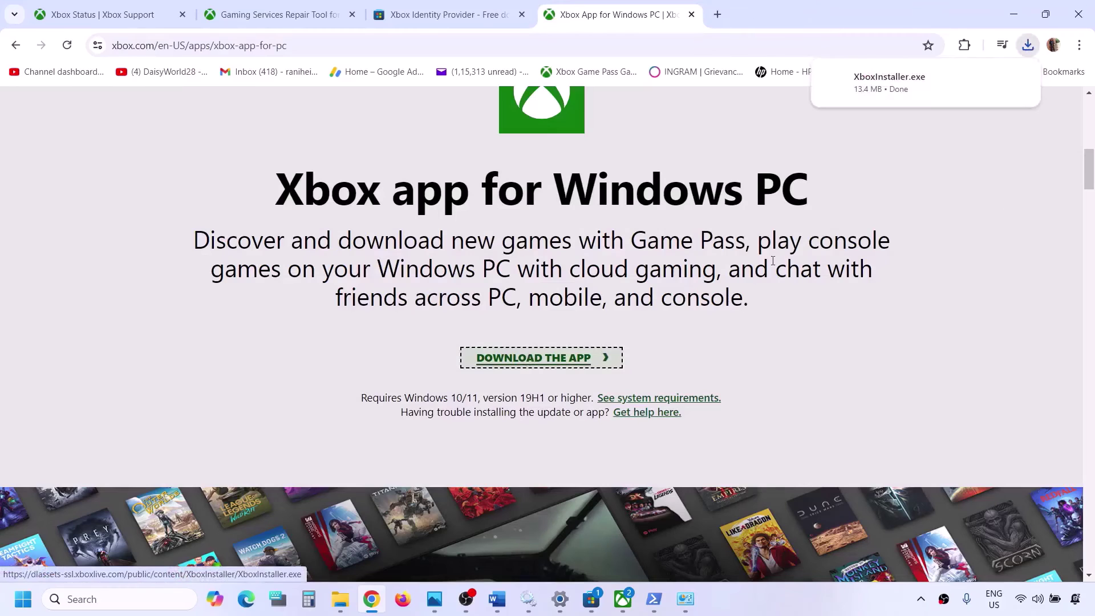
- Run XboxInstaller.exe and accept the Xbox app update, then scroll Word to Step 18's links
left_click(925, 98)
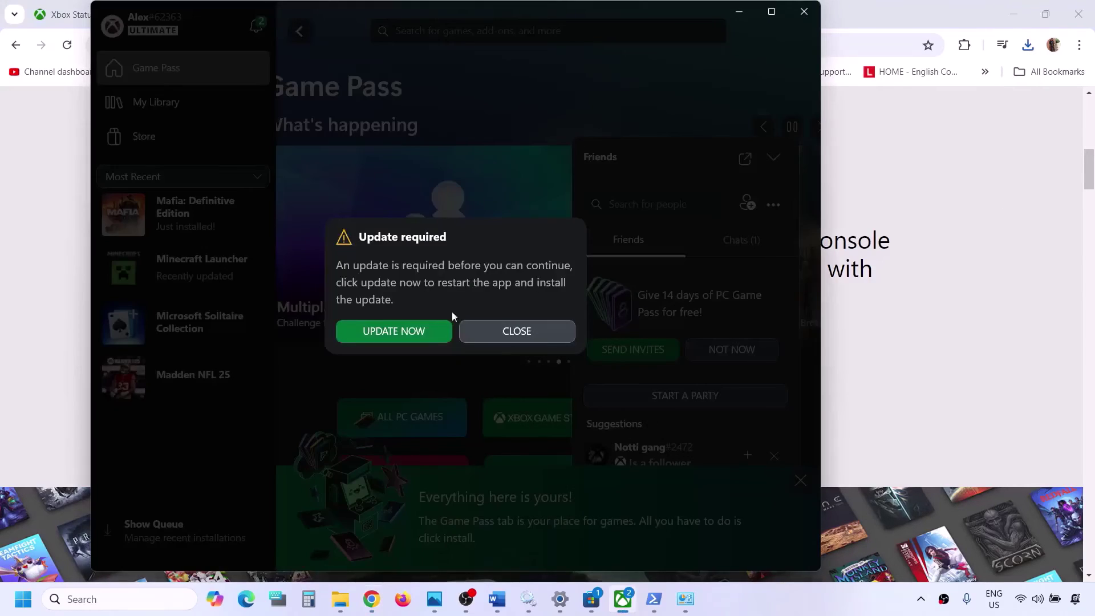
left_click(404, 331)
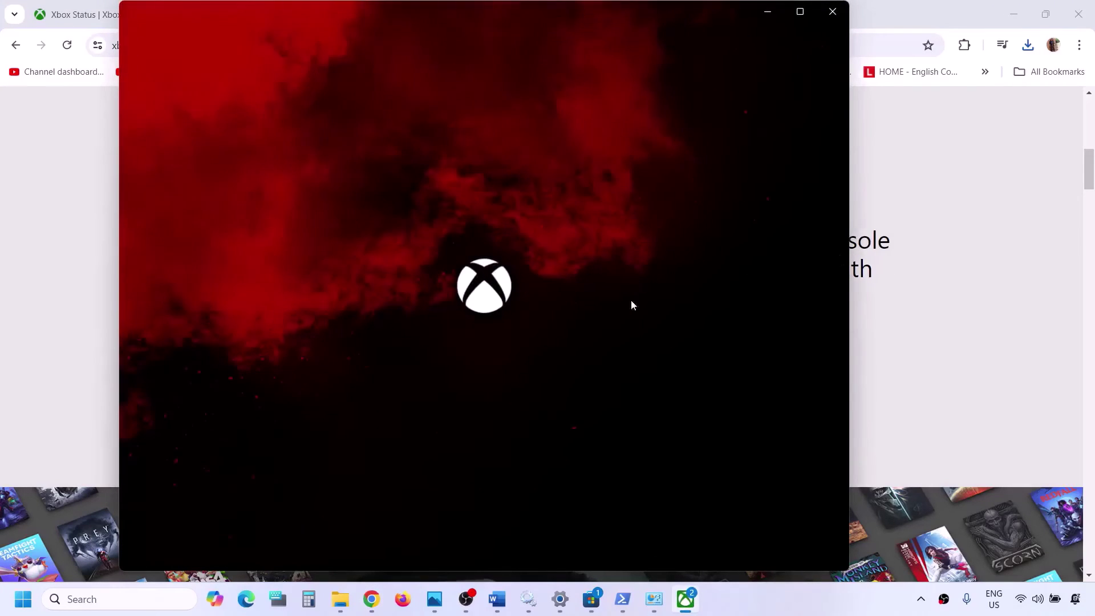
left_click(882, 280)
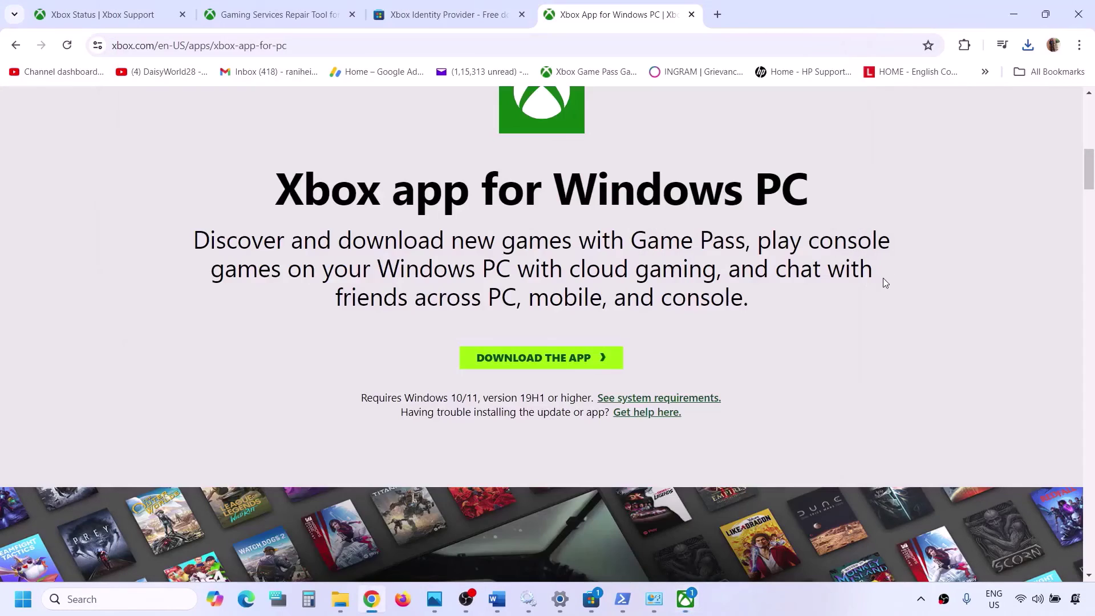
left_click(498, 599)
scroll(429, 385, "down", 3)
scroll(430, 385, "down", 2)
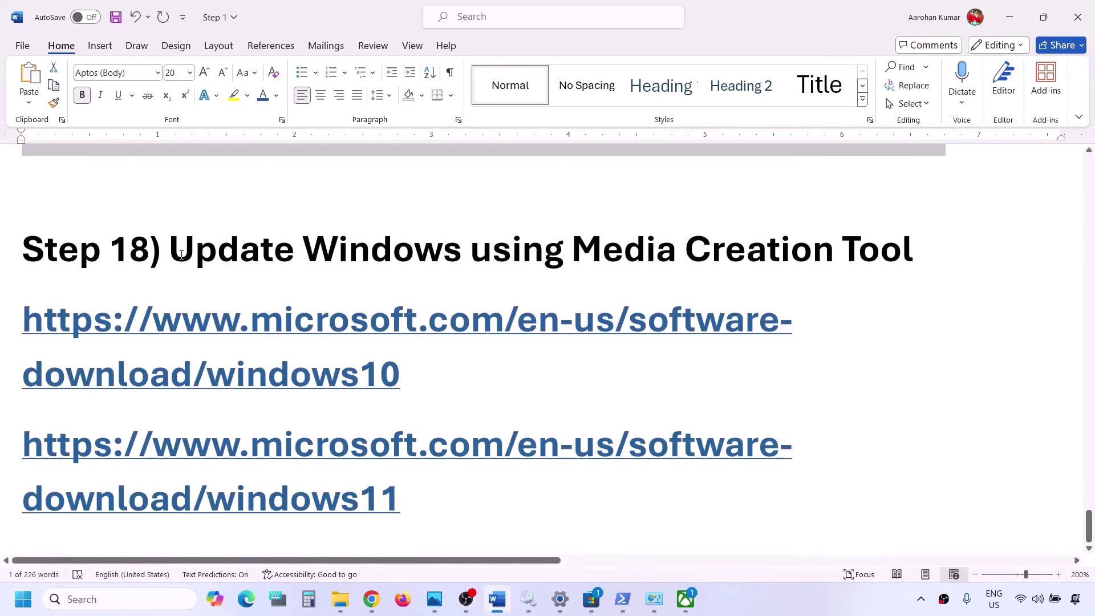
- Select the Step 18 heading and the windows10 and windows11 download links in Word
left_click_drag(175, 253, 912, 255)
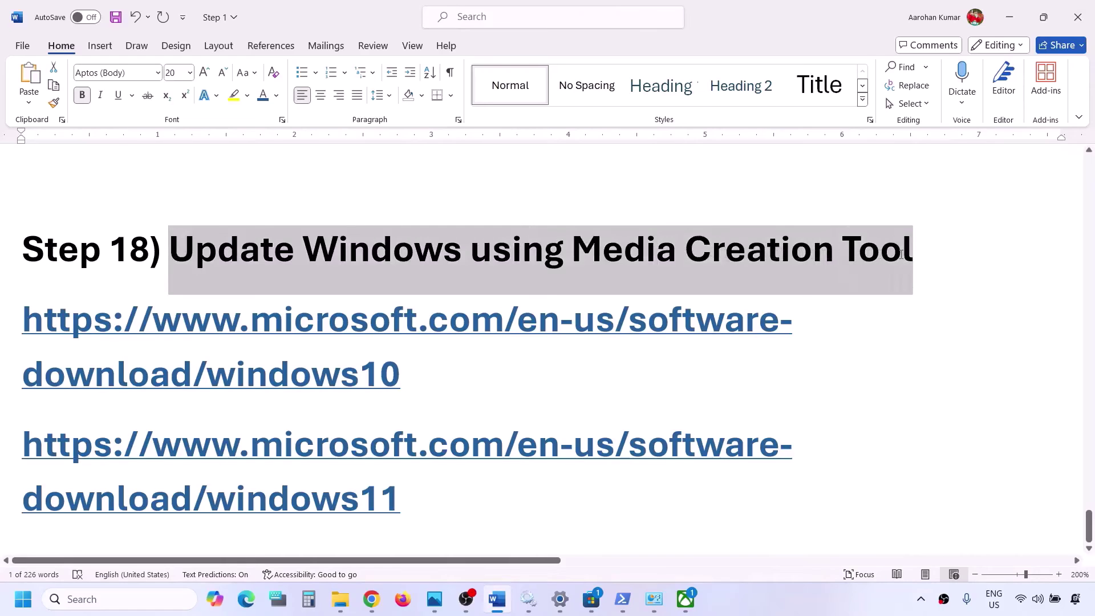
left_click(827, 596)
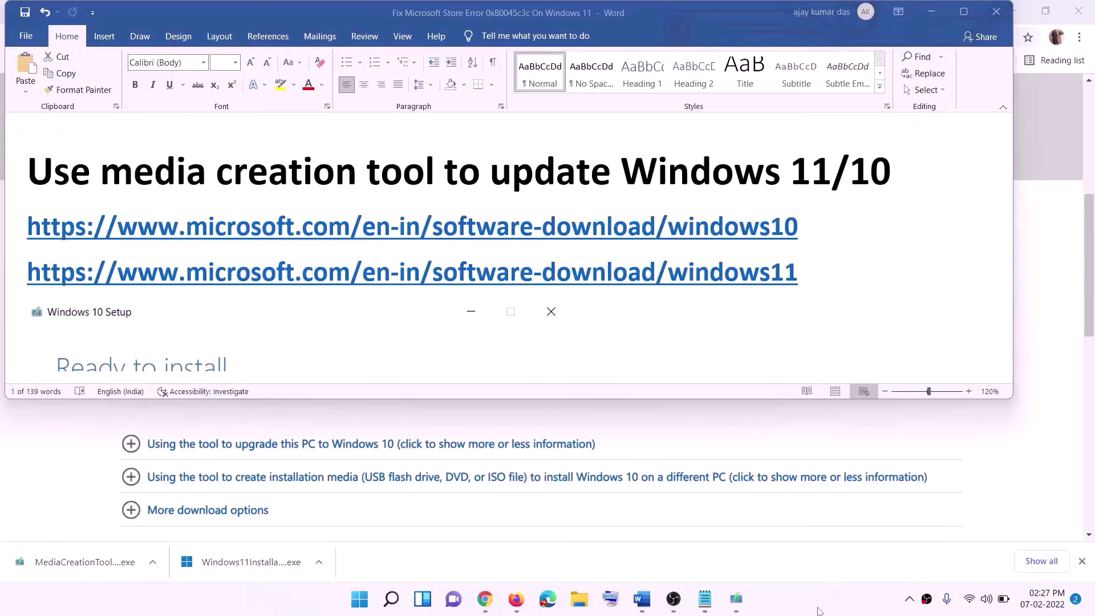
left_click_drag(807, 228, 821, 286)
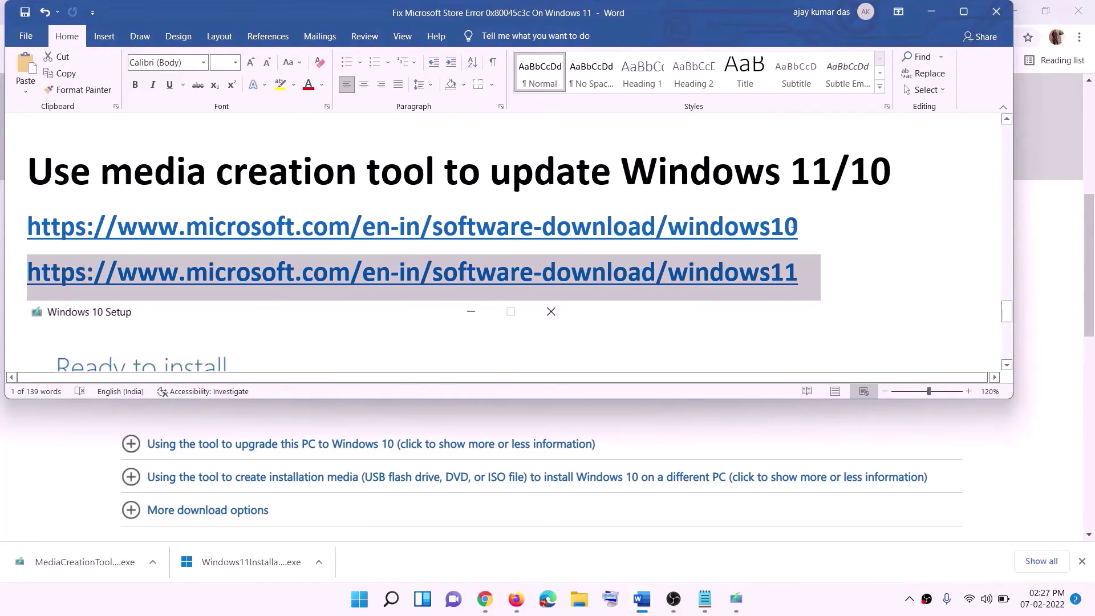
triple_click(302, 228)
triple_click(815, 274)
- On the Download Windows 10 page, bring up Windows 10 Setup and accept its licence terms
left_click(931, 12)
scroll(466, 293, "up", 5)
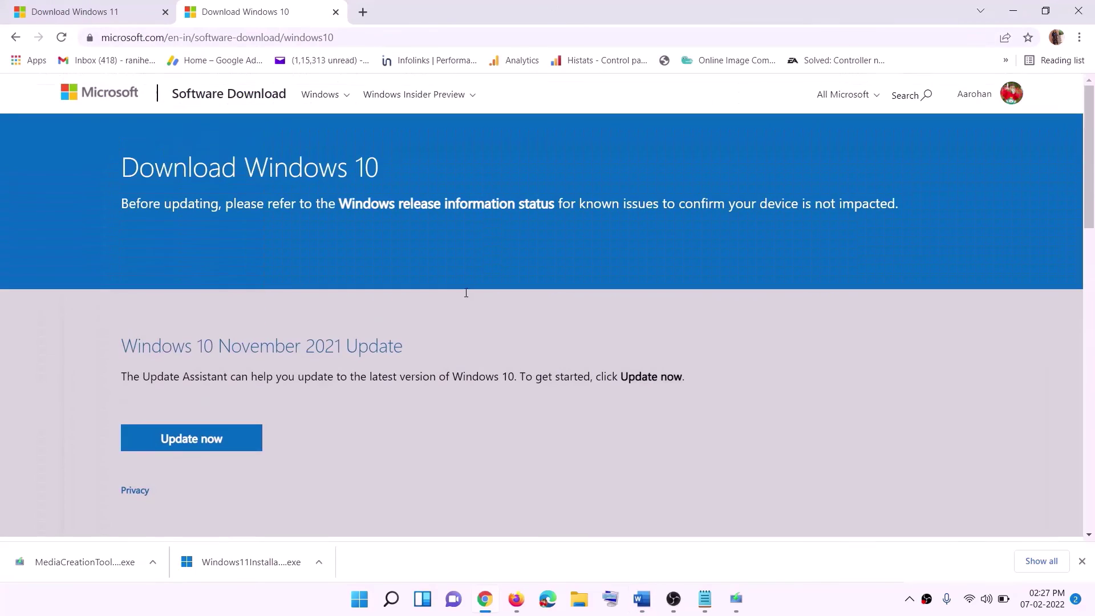
scroll(383, 241, "down", 5)
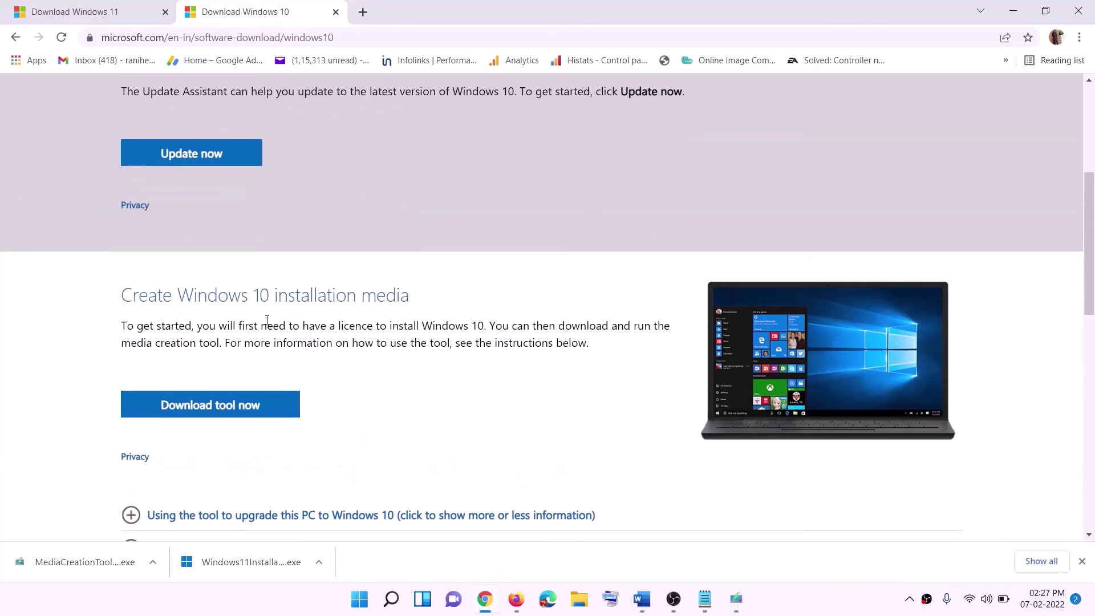
left_click_drag(130, 342, 244, 343)
scroll(365, 318, "down", 2)
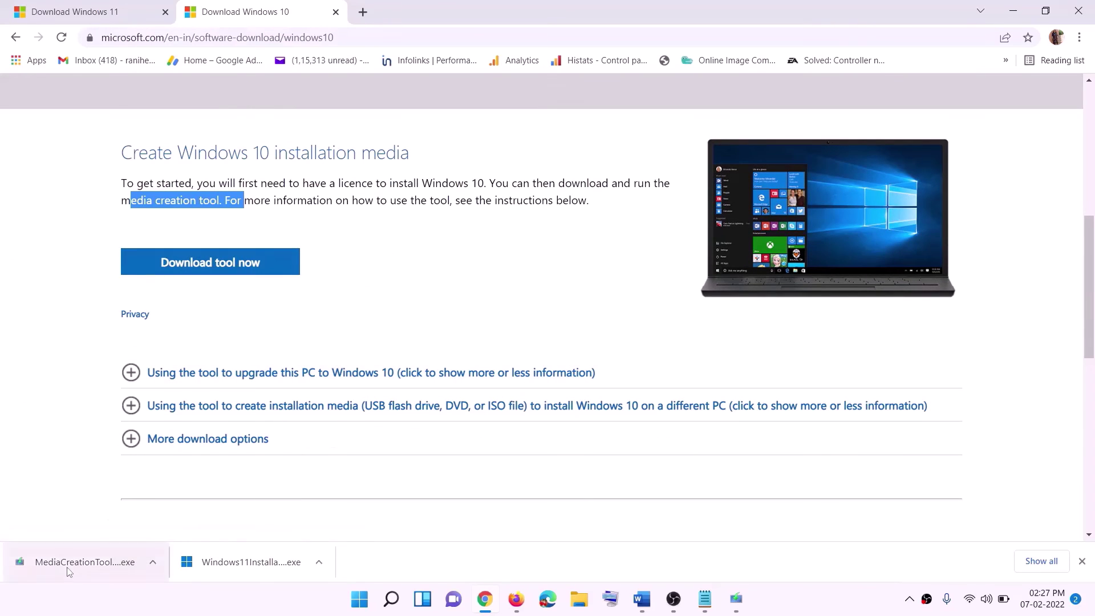
left_click(738, 600)
left_click(712, 465)
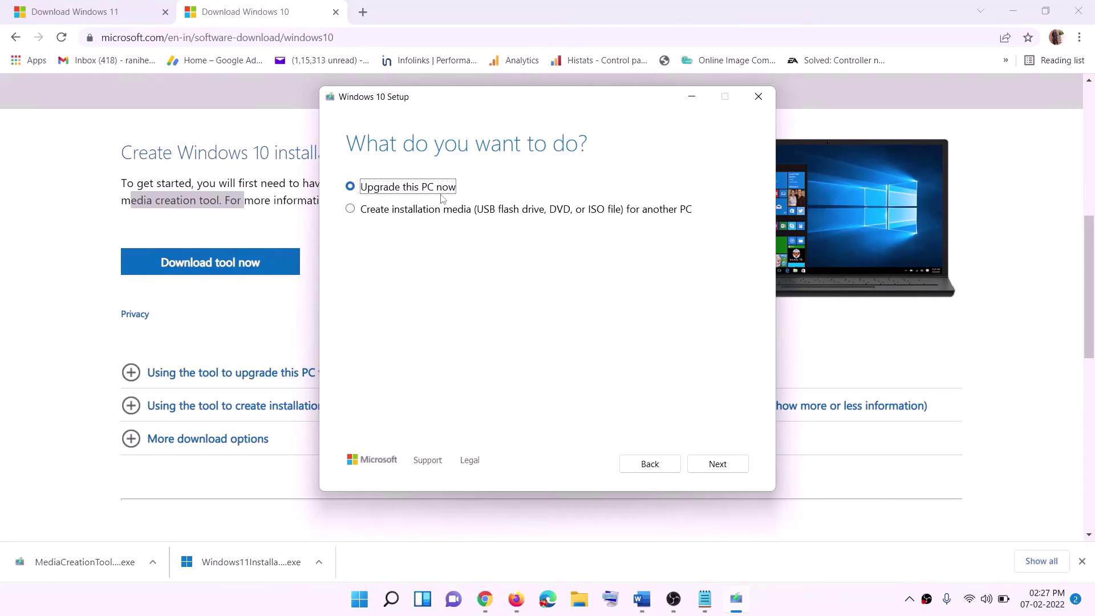
- Proceed with 'Upgrade this PC now', then bring up the Word notes maximized
left_click(717, 466)
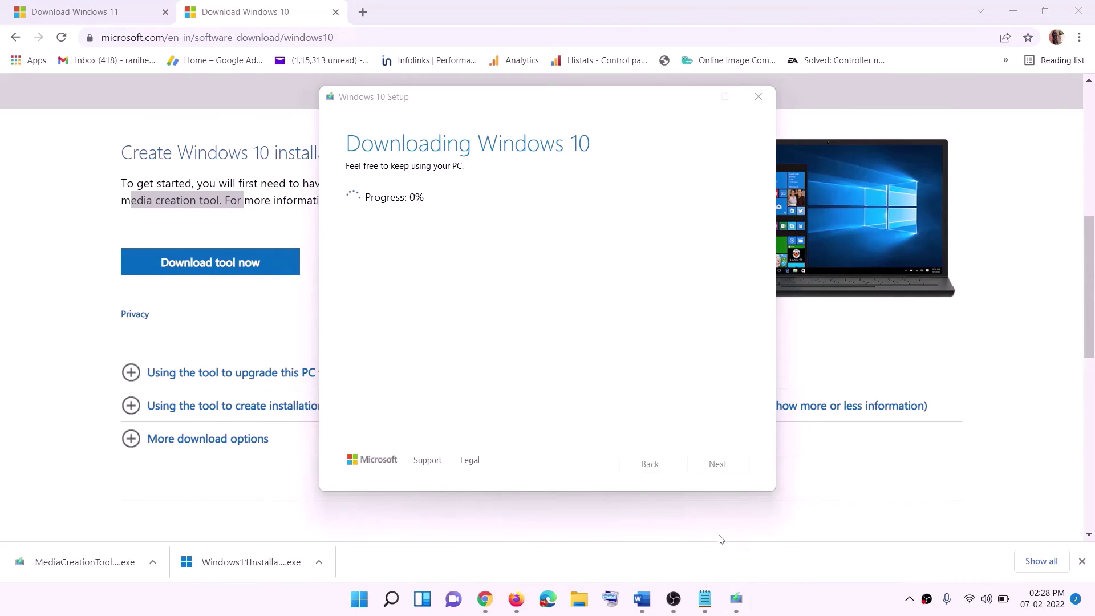
left_click(648, 608)
scroll(185, 268, "down", 2)
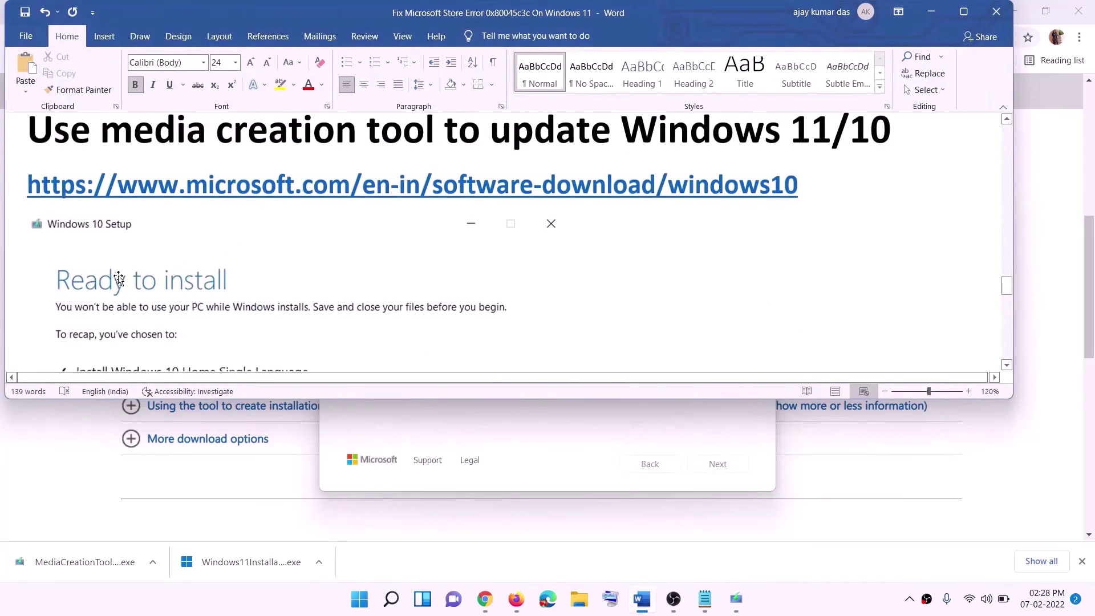
left_click(964, 11)
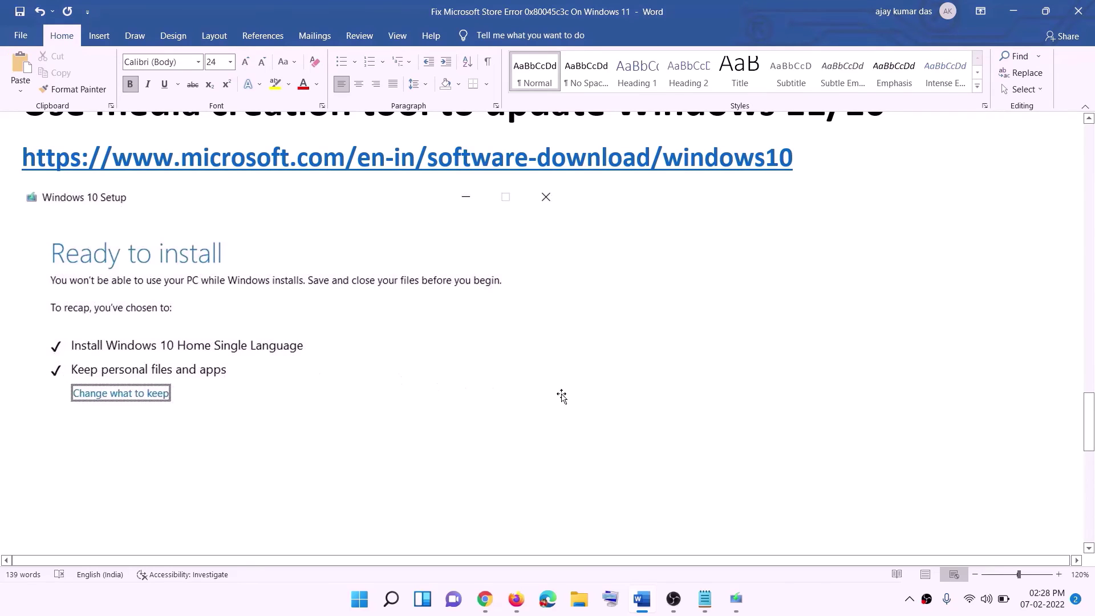
- Review the notes and scroll through Chrome's Download Windows 11 page
scroll(562, 396, "down", 3)
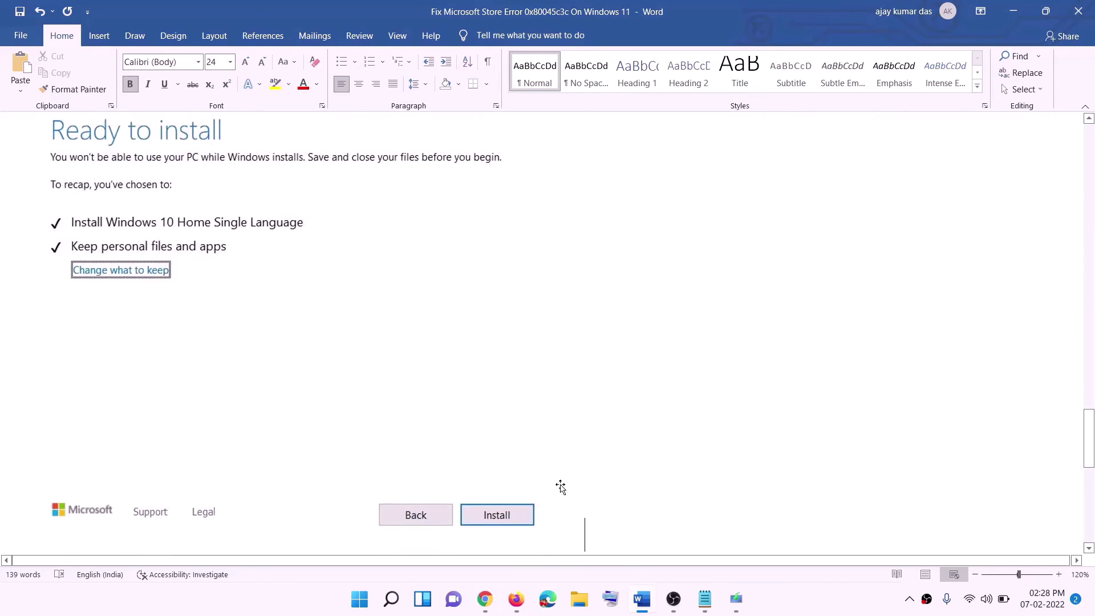
left_click(586, 466)
scroll(448, 353, "up", 1)
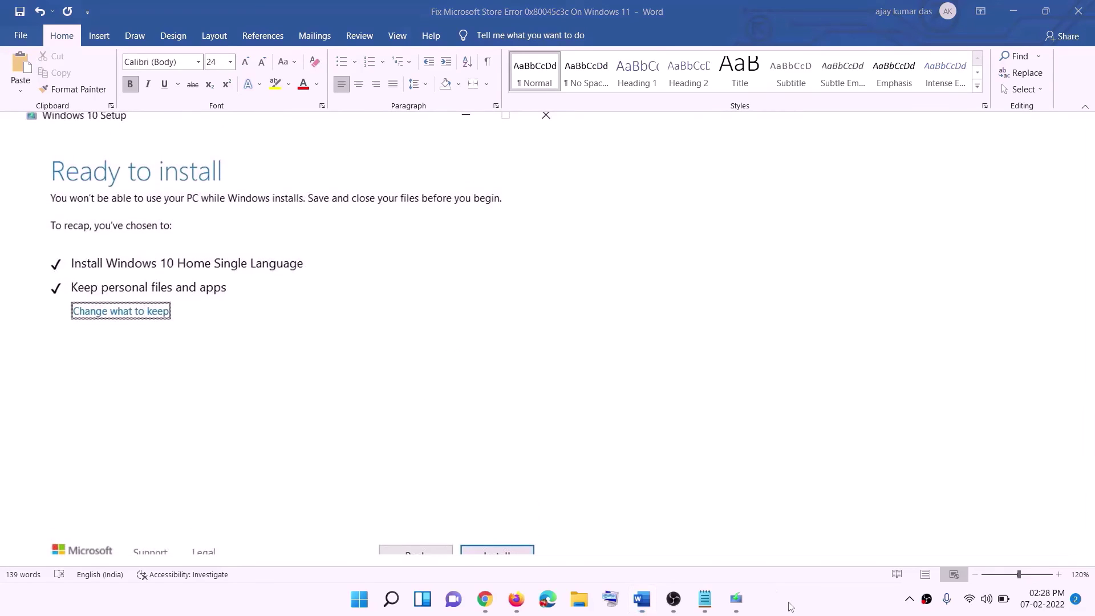
left_click(504, 602)
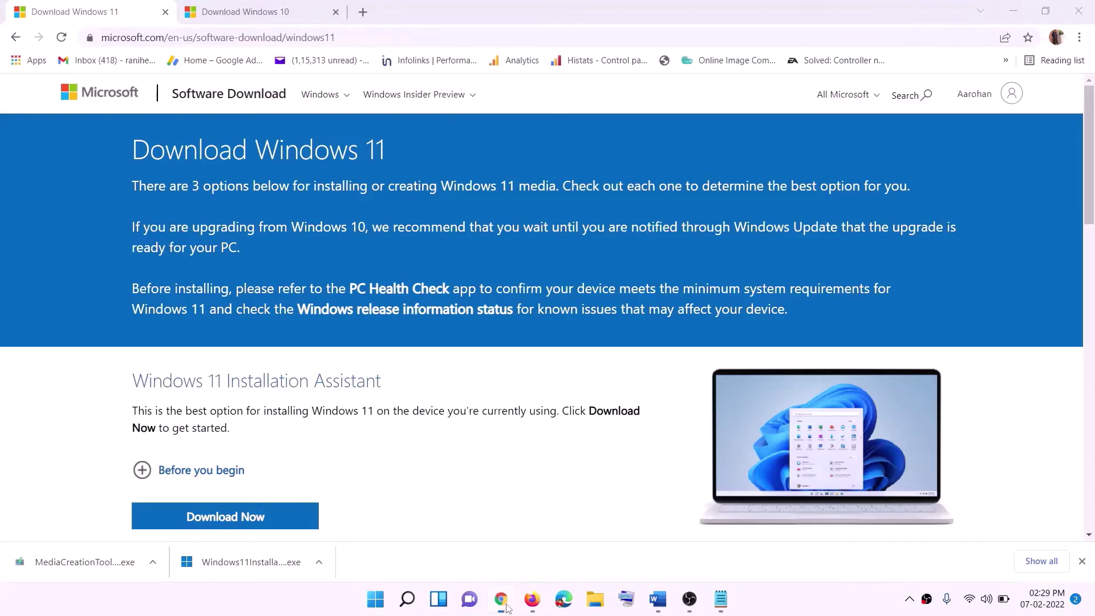
scroll(241, 243, "down", 5)
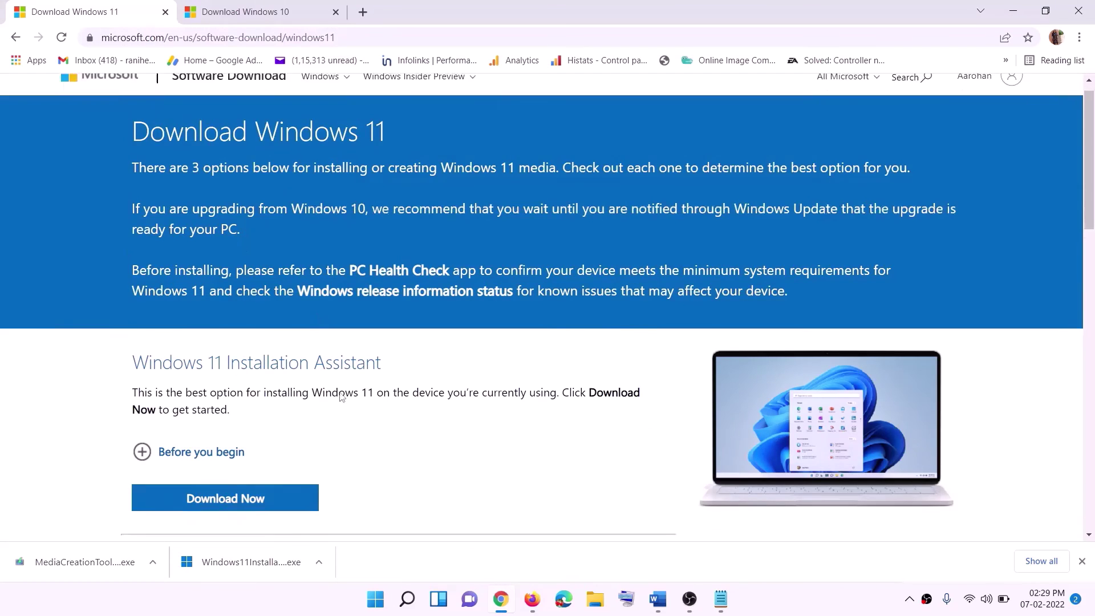